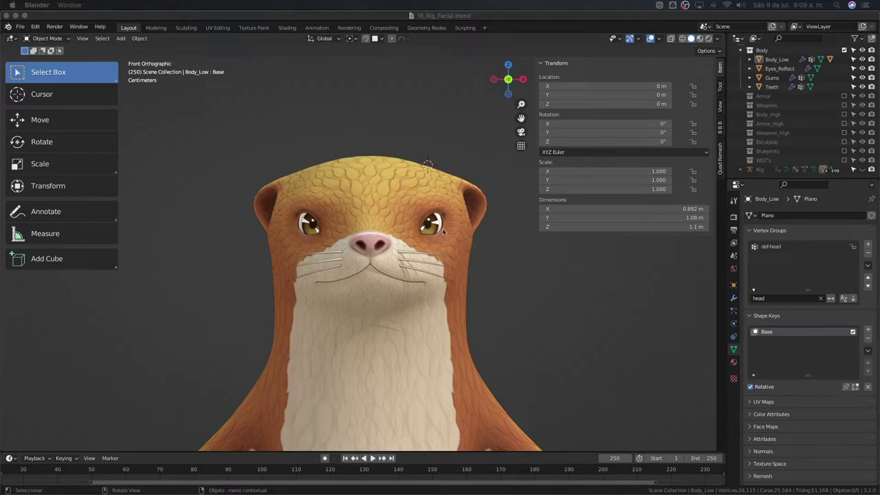
Select the Body_Low otter mesh and delete its Base shape key
click(464, 242)
scroll(464, 242, up, 2)
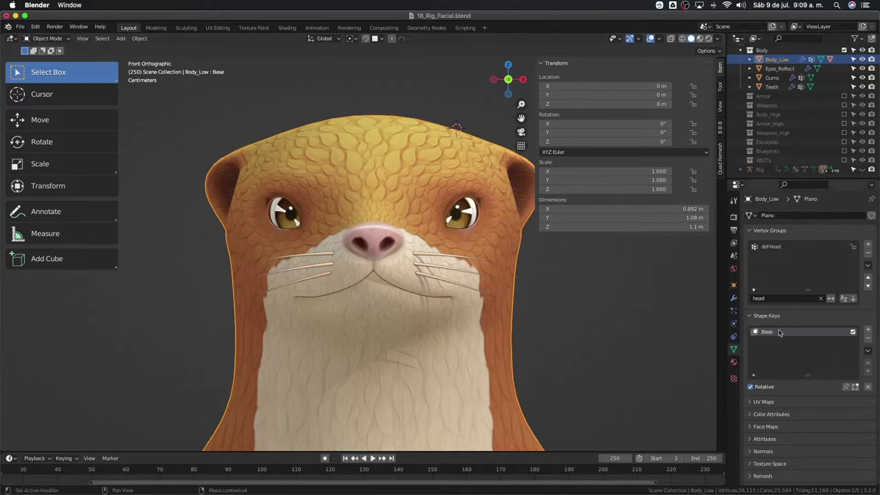
click(868, 338)
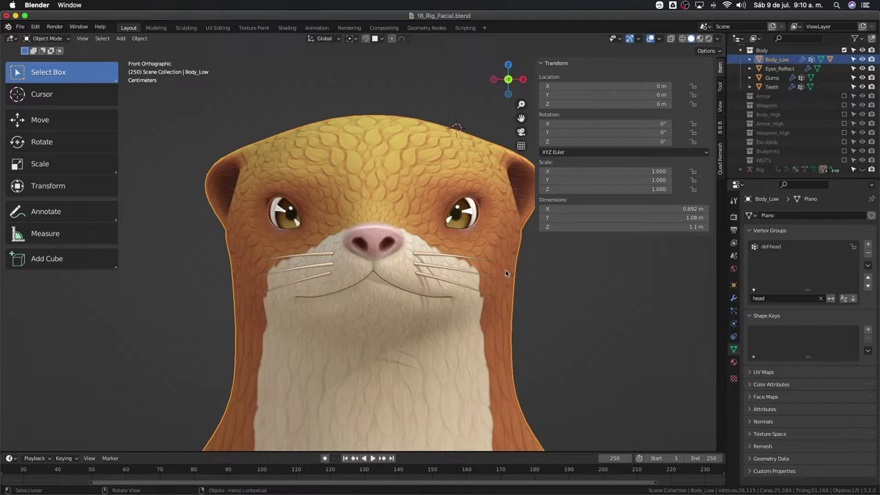
Inspect the Eyes_Reflect, Gums and Teeth objects in the Outliner
click(778, 69)
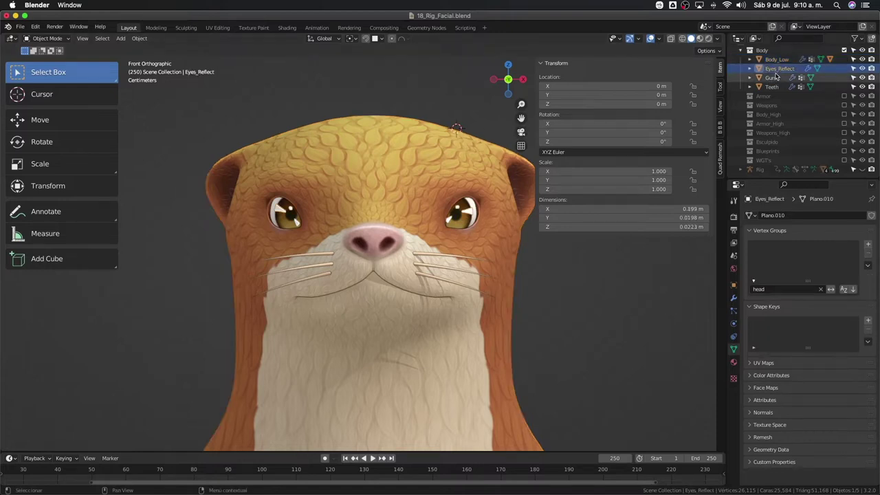
click(773, 78)
click(776, 87)
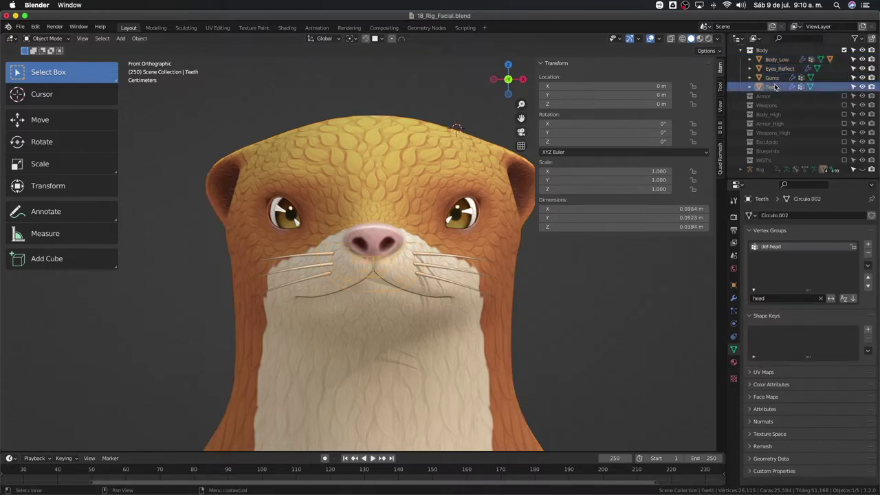
click(777, 60)
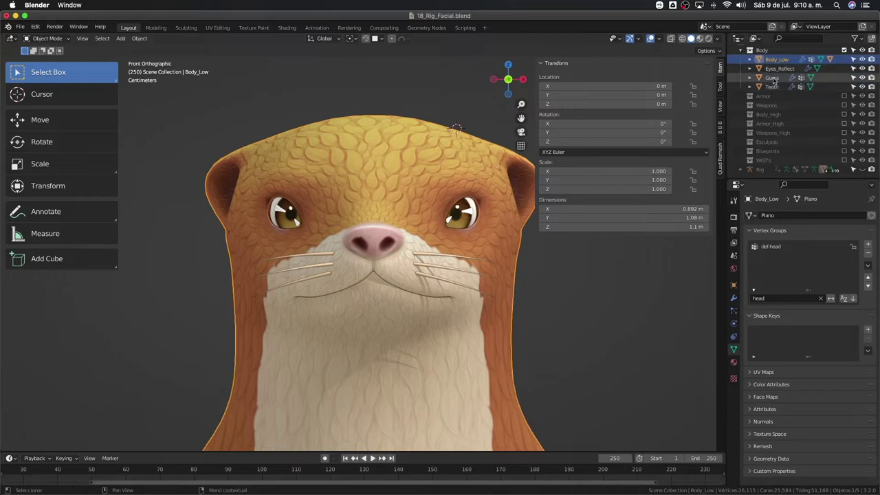
click(777, 69)
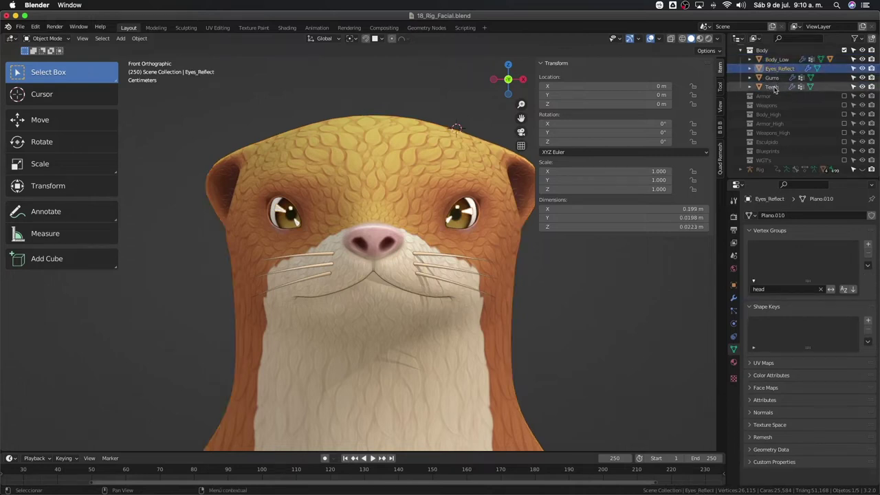
key(g)
key(Escape)
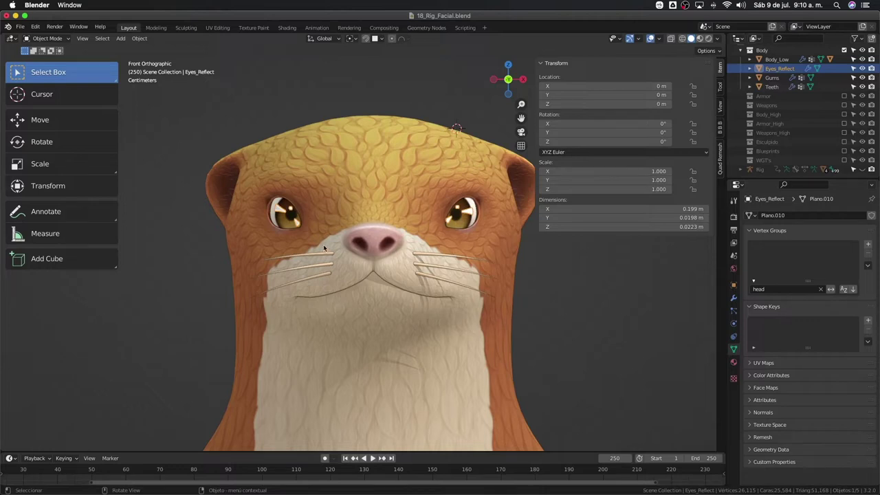
Join Eyes_Reflect, Gums and Teeth into Body_Low with Ctrl+J
click(763, 51)
drag(770, 60, 770, 90)
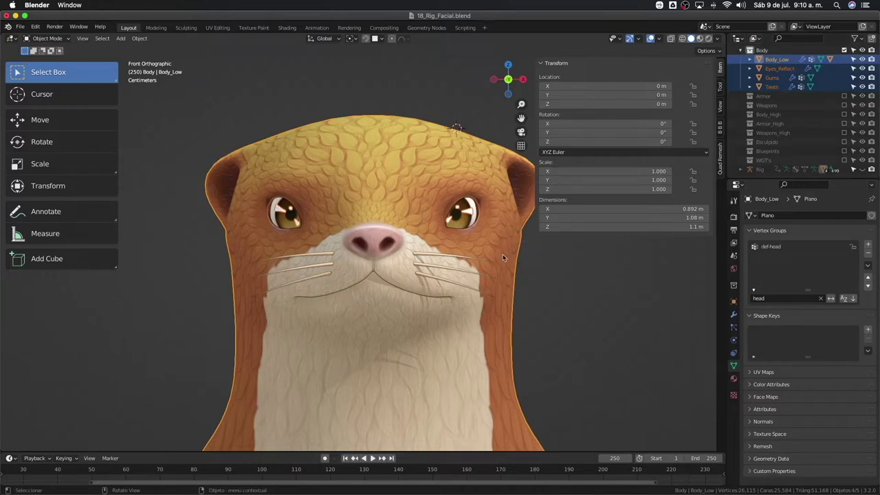
key(ctrl+j)
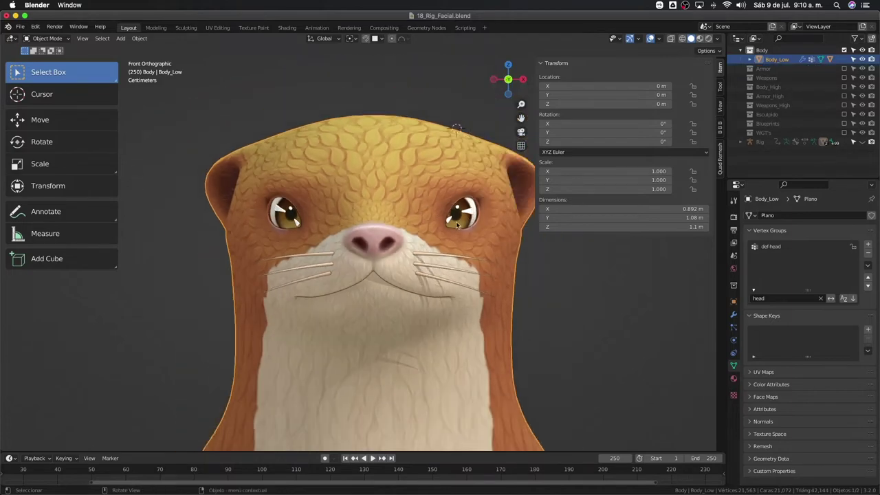
Add a new Base shape key to Body_Low
mouse_move(466, 221)
middle_down()
mouse_move(414, 215)
mouse_move(376, 242)
mouse_move(475, 232)
mouse_move(462, 232)
mouse_move(485, 292)
middle_up()
scroll(484, 293, up, 1)
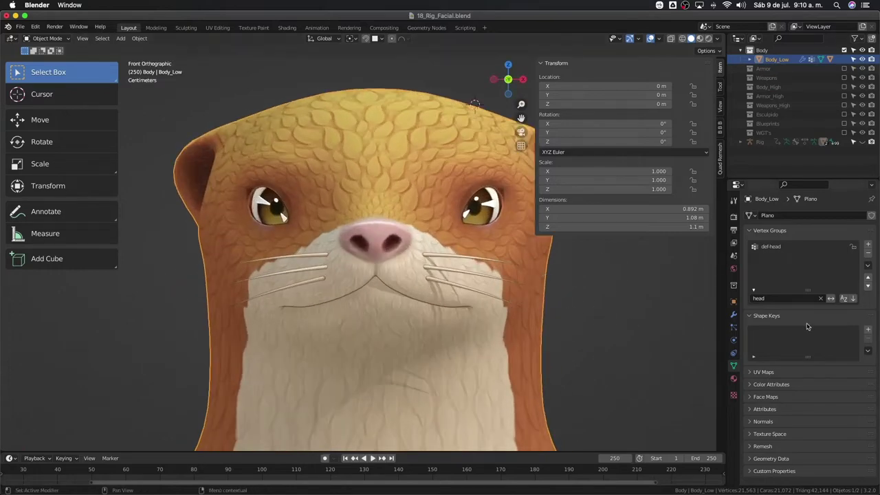
click(868, 330)
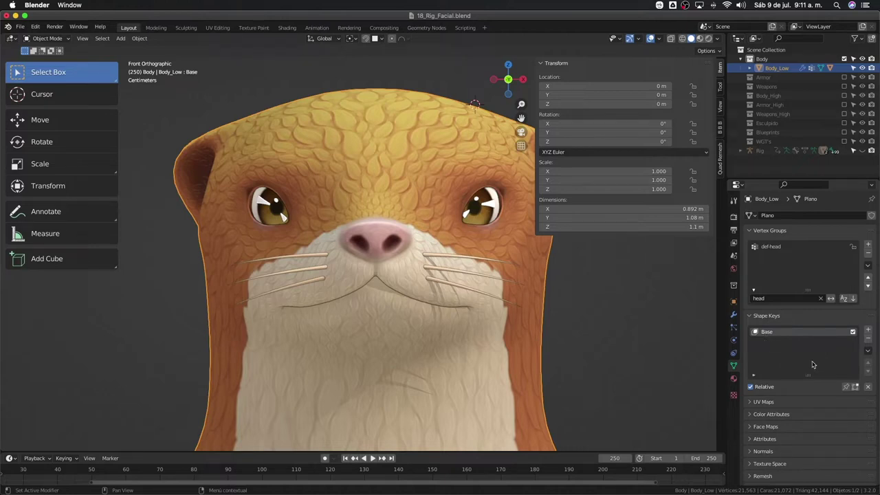
Add a Clave 1 shape key and raise an ear vertex with proportional editing
click(869, 331)
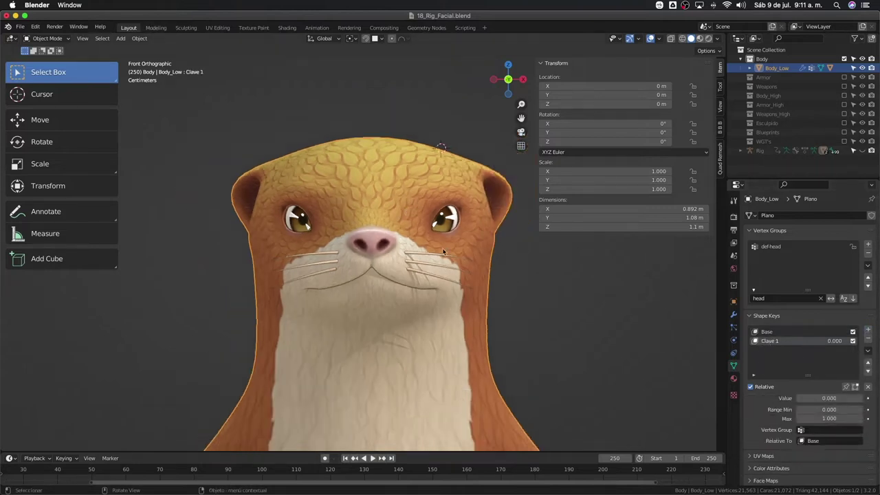
key(Tab)
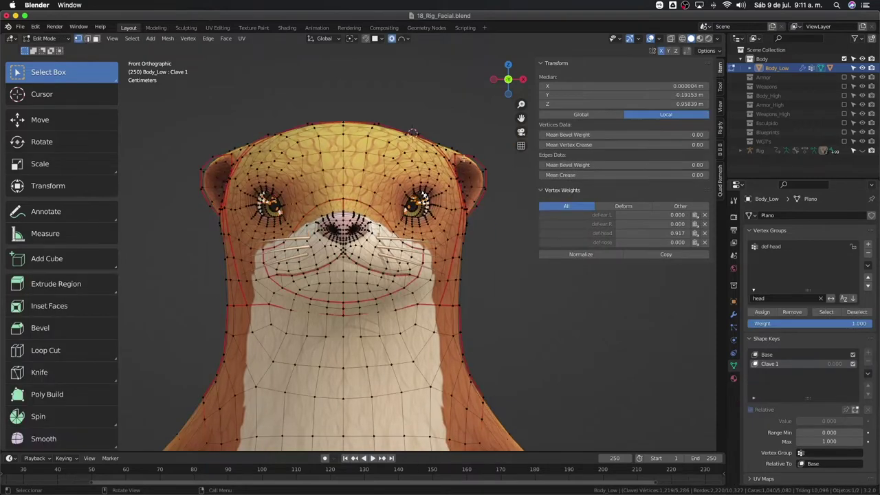
click(467, 158)
key(g)
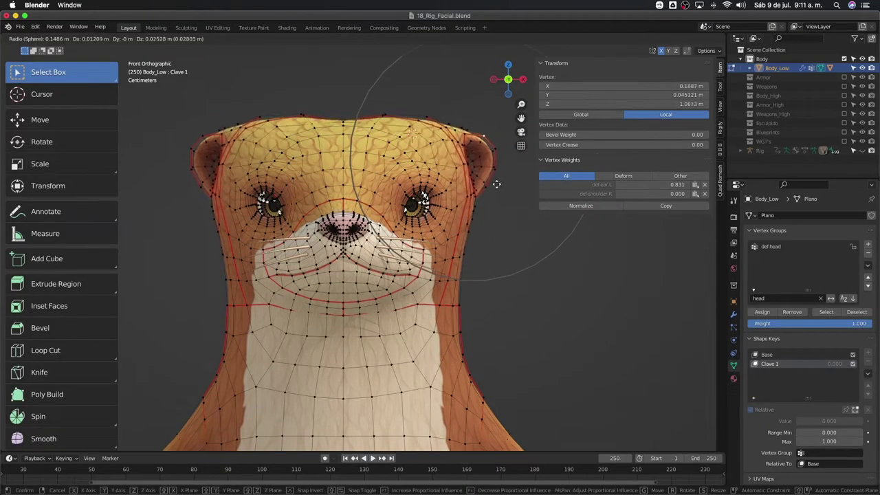
scroll(502, 176, up, 4)
scroll(502, 172, up, 4)
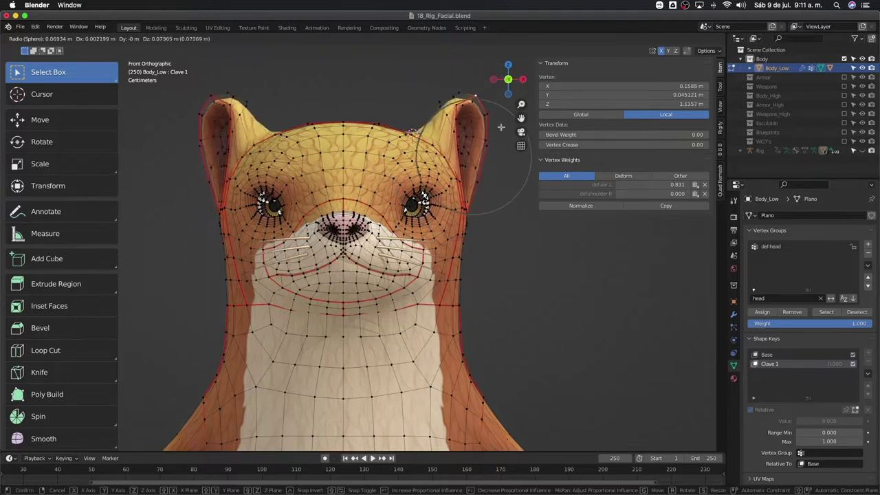
click(485, 142)
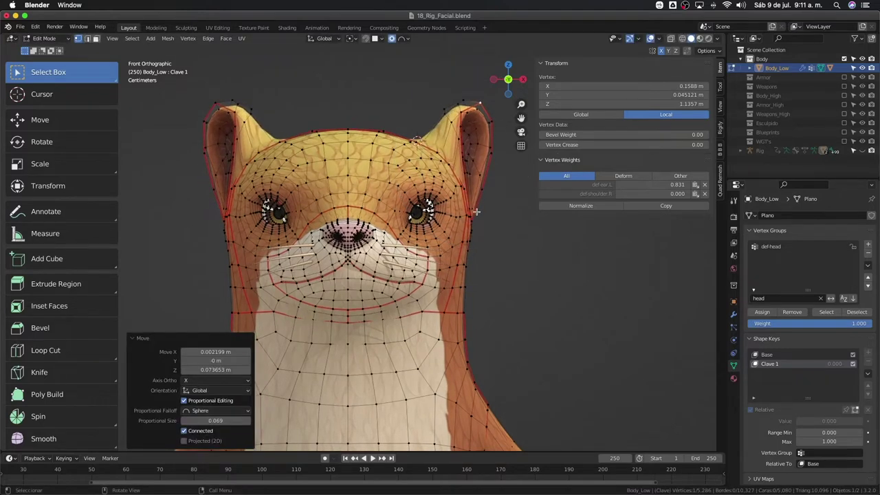
Switch to Sculpt Mode and set Clave 1's value to 1
key(ctrl+Tab)
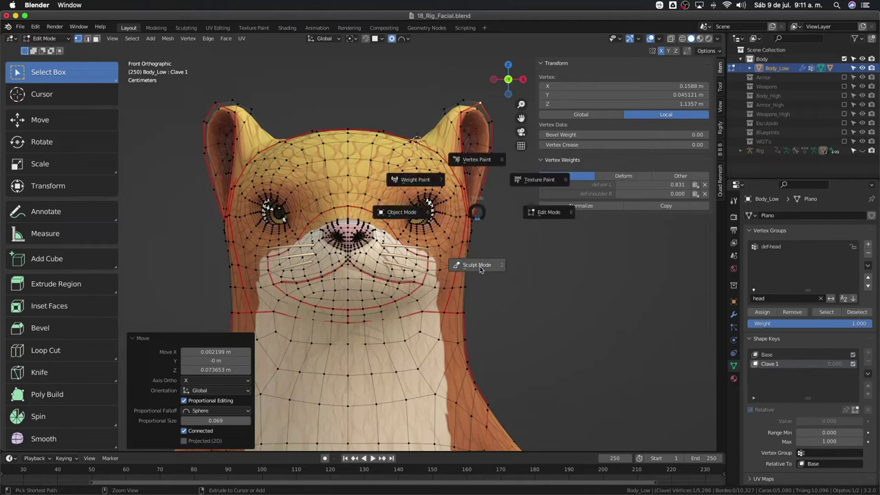
click(480, 267)
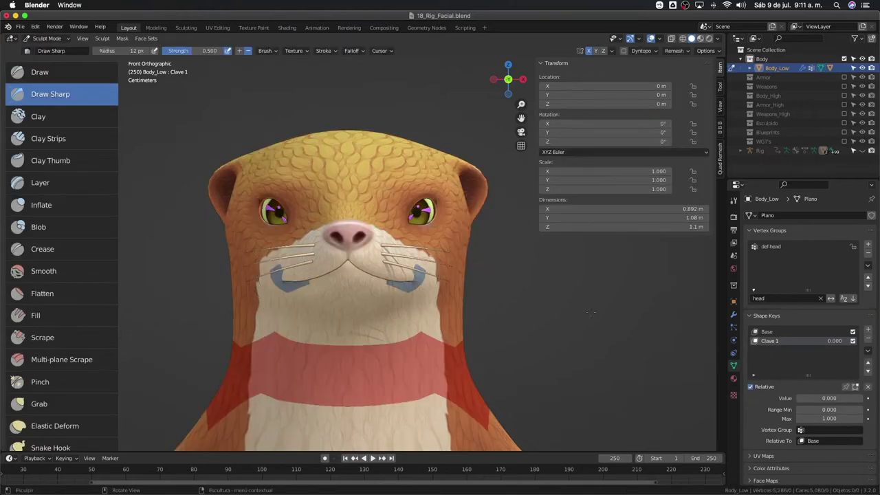
double_click(832, 341)
text(1)
key(Return)
Grab-brush the ears taller and wider and reshape the cheeks, then return to Object Mode
key(f)
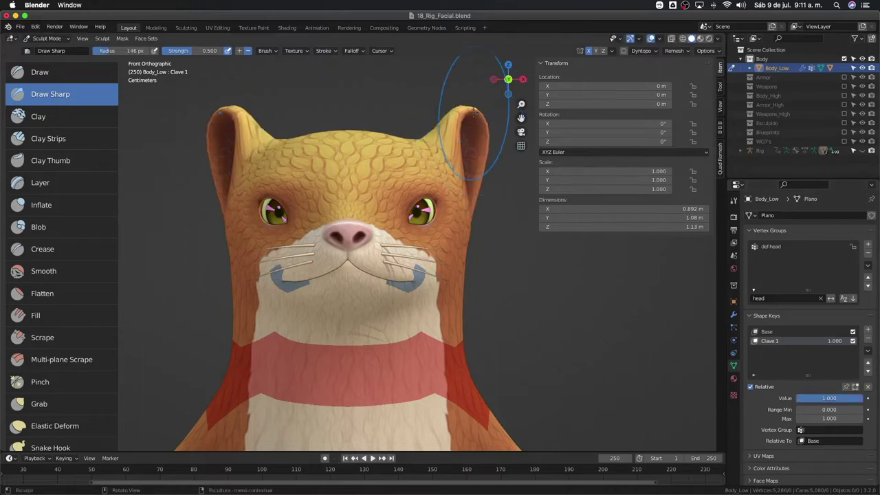
click(473, 112)
key(g)
drag(473, 111, 485, 103)
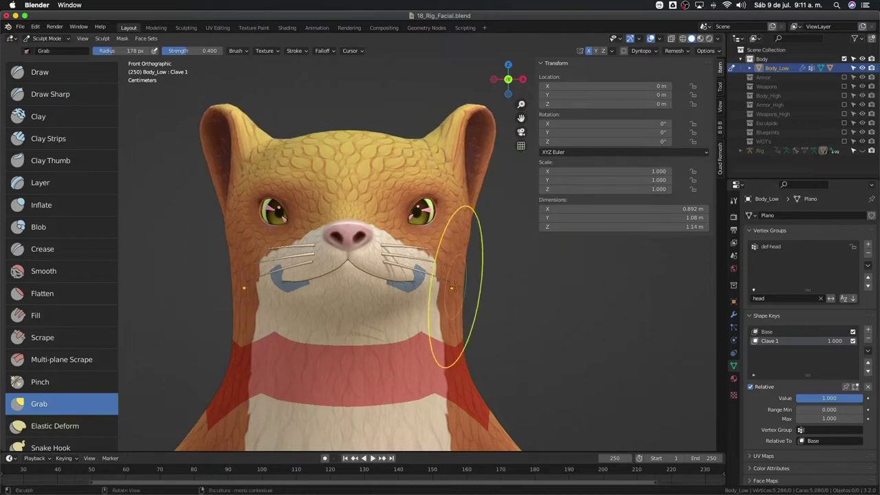
drag(464, 275, 454, 288)
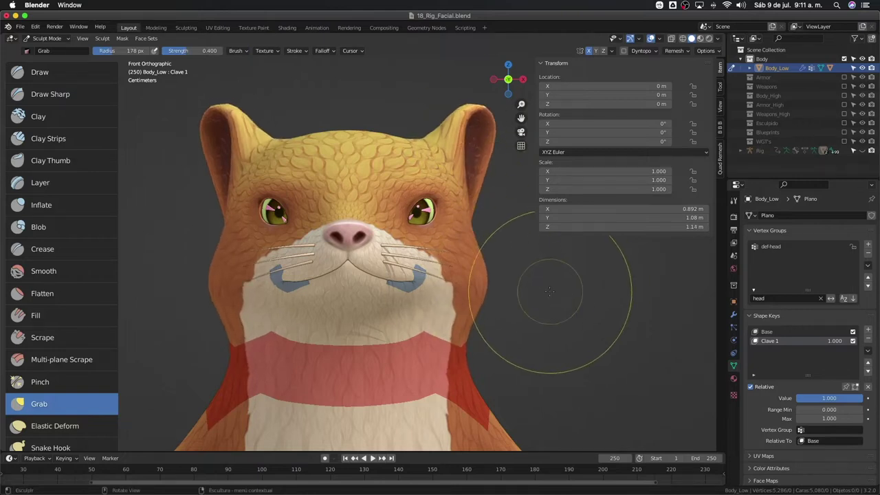
key(ctrl+Tab)
click(462, 289)
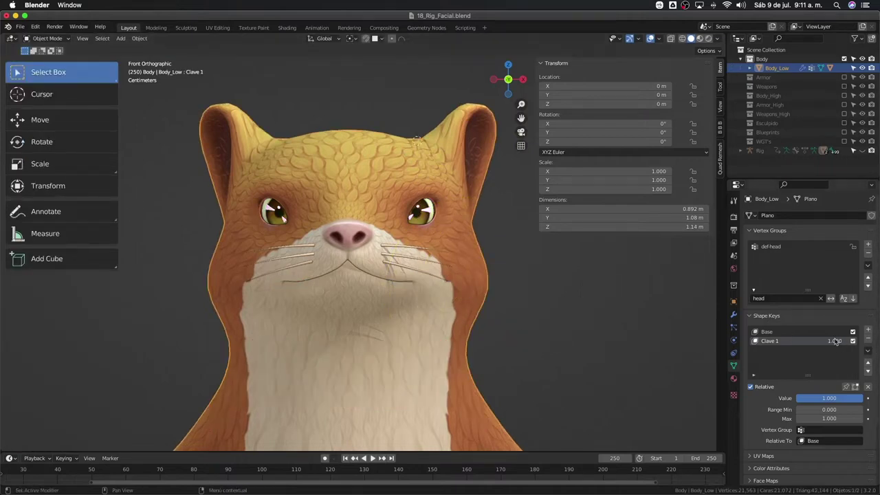
Discard the sculpted Clave 1 and add a fresh empty Clave 1 shape key
mouse_move(837, 342)
mouse_down()
mouse_move(793, 342)
mouse_move(853, 342)
mouse_move(780, 342)
mouse_up()
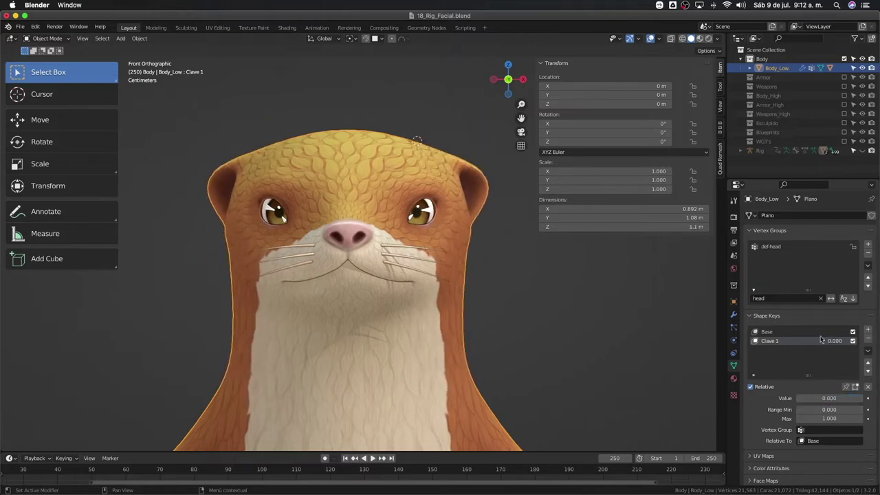
click(868, 341)
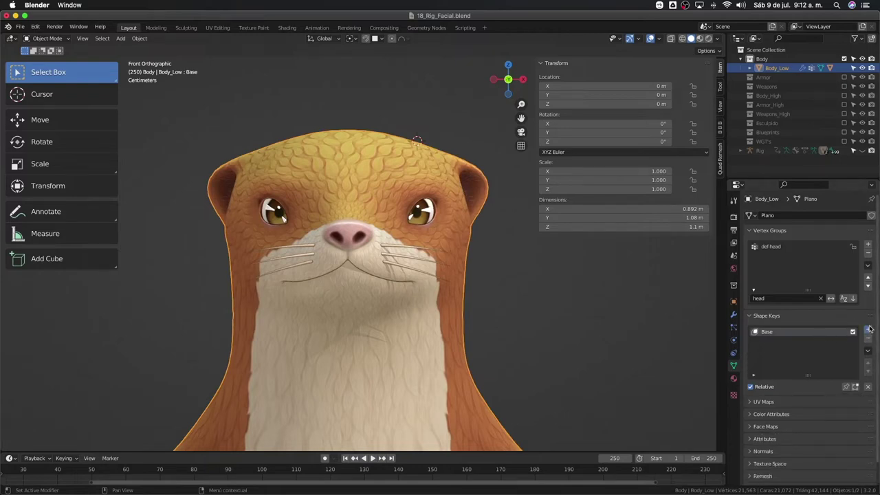
click(868, 330)
scroll(385, 213, up, 3)
scroll(396, 215, up, 3)
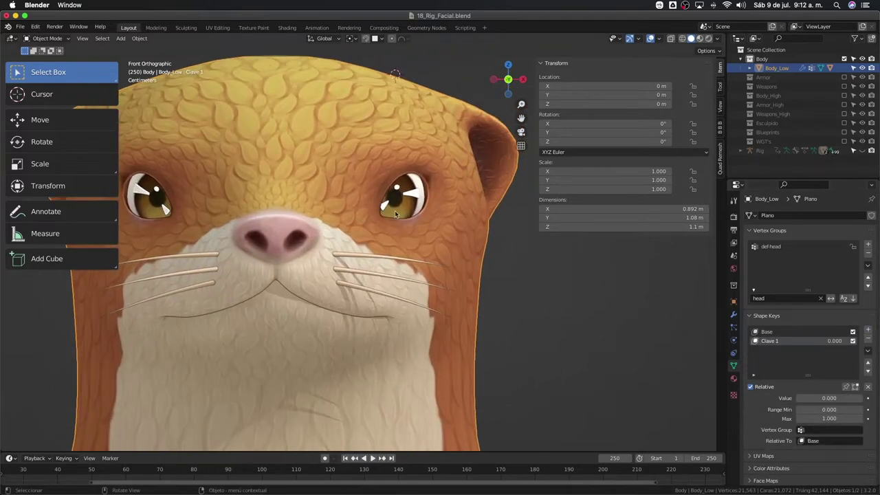
In Edit Mode, select only the eyeball pieces by inverting the linked head selection
key(Tab)
shift+middle_drag(407, 216, 432, 218)
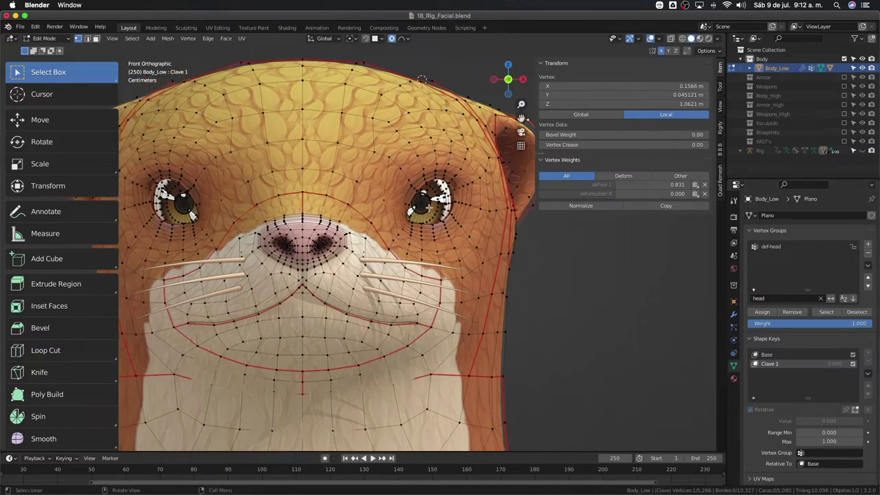
scroll(428, 206, down, 3)
scroll(427, 206, up, 5)
scroll(433, 213, up, 1)
scroll(447, 224, up, 1)
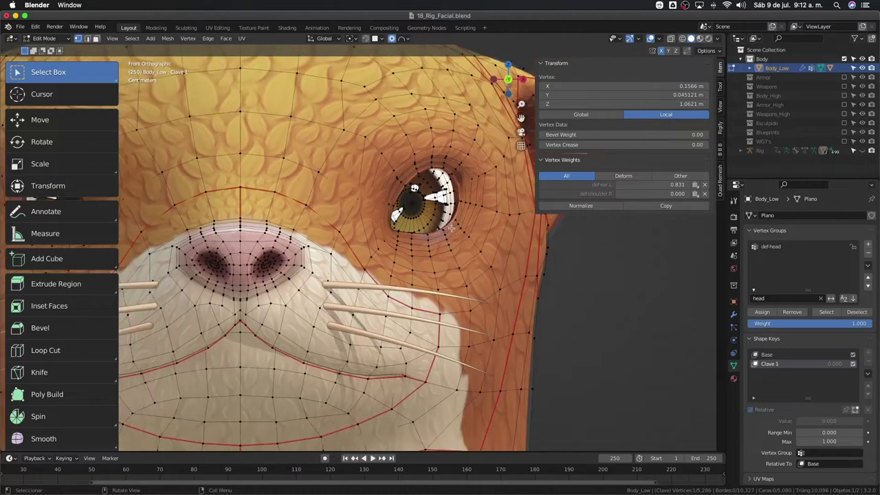
click(461, 235)
key(l)
scroll(461, 235, down, 2)
scroll(460, 235, down, 2)
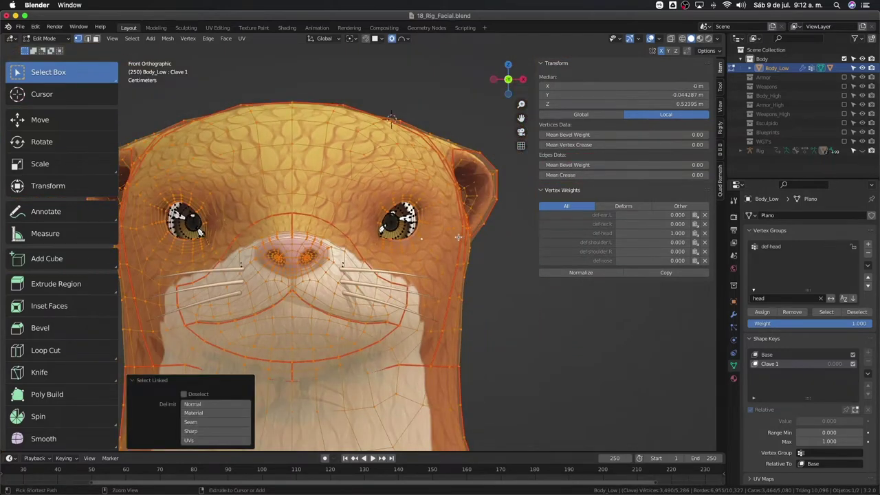
key(ctrl+i)
Hide the selected eyeballs after checking them in X-ray, then return to Object Mode
key(alt+z)
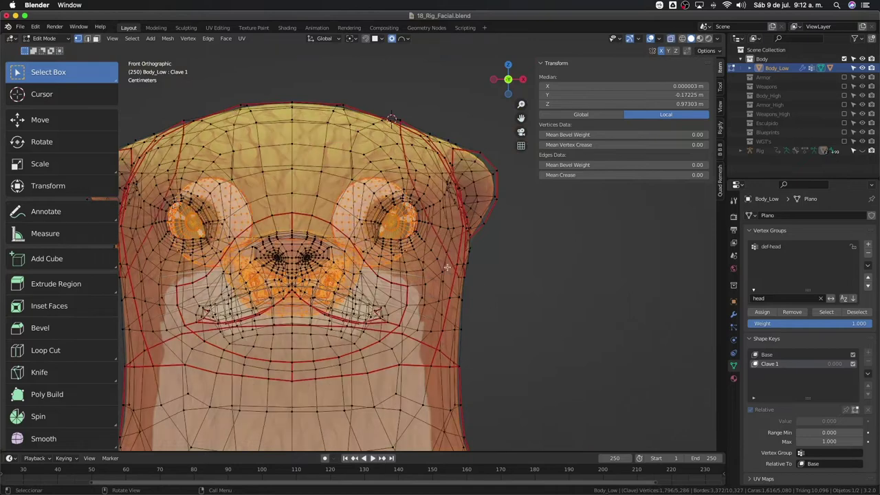
key(alt+z)
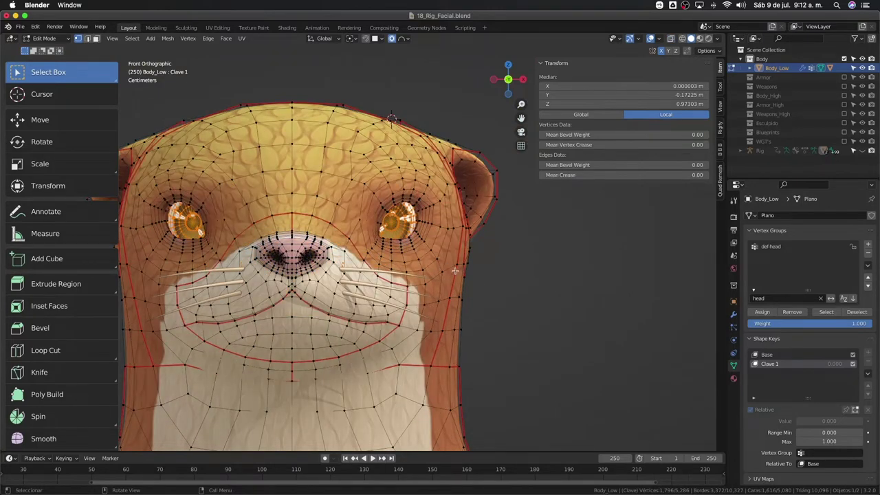
key(h)
middle_drag(454, 271, 449, 279)
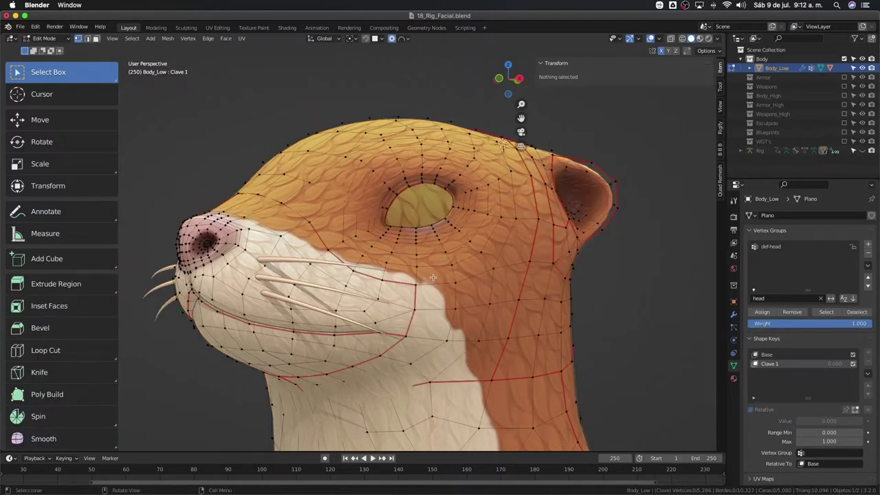
key(Tab)
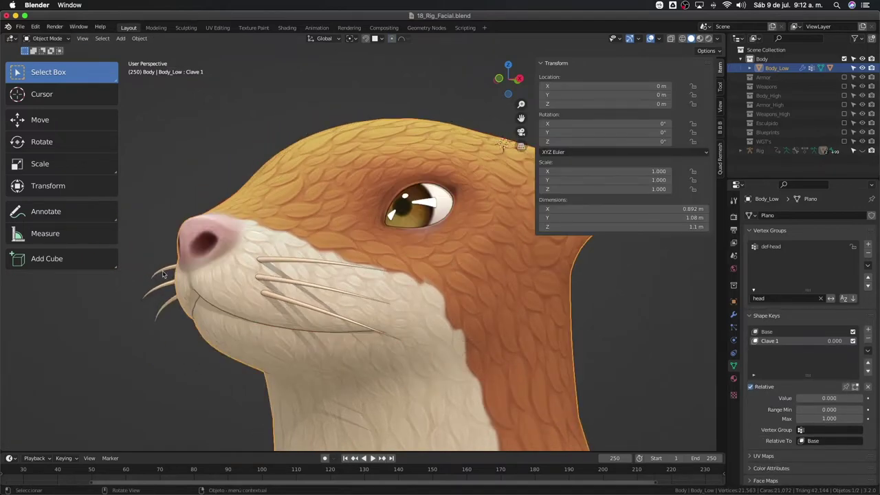
Select the Body_Low mesh and check its whisker geometry in Edit Mode
click(163, 273)
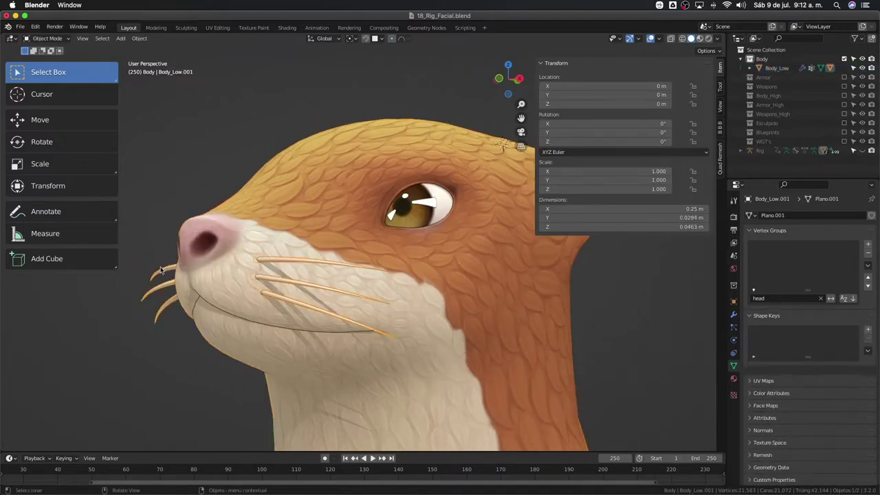
click(750, 68)
click(751, 69)
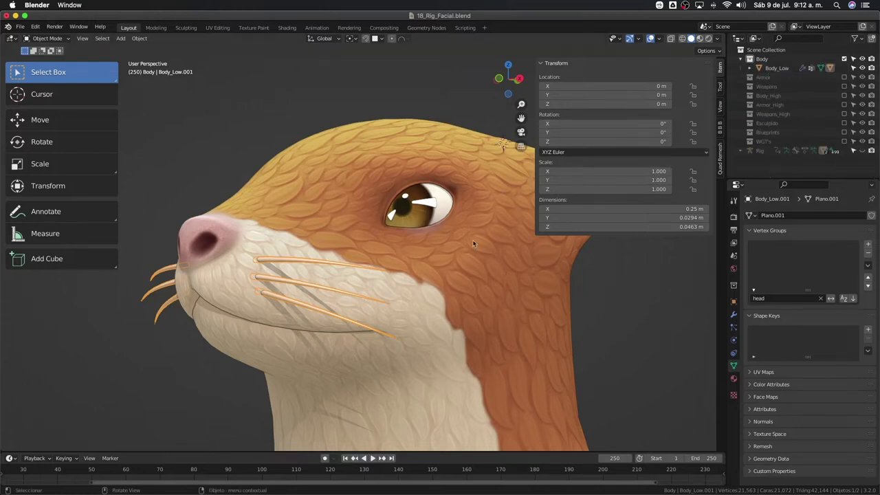
click(475, 260)
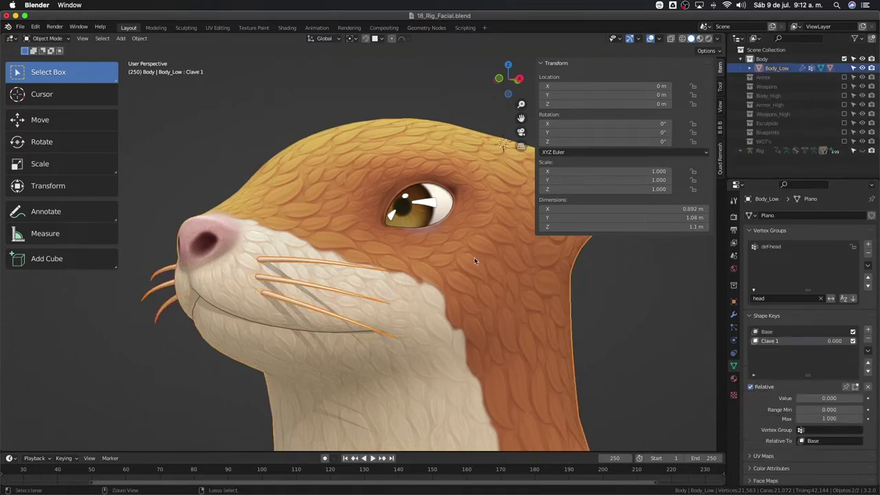
middle_drag(474, 260, 489, 263)
key(Tab)
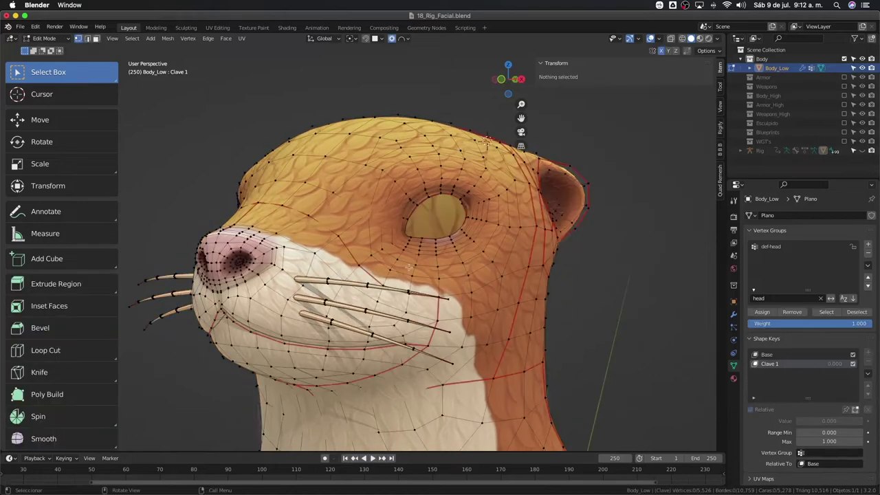
key(l)
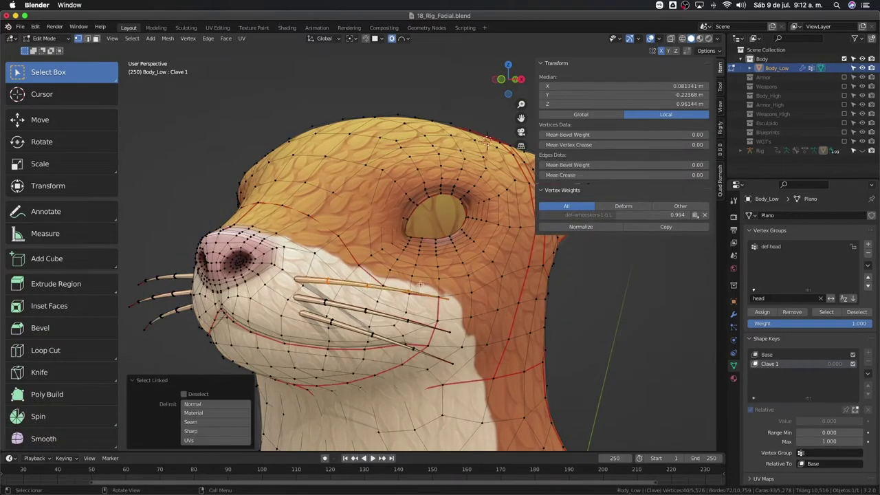
key(Tab)
Reset Body_Low's shape keys by deleting Clave 1 and Base, then re-adding both
middle_drag(395, 289, 374, 281)
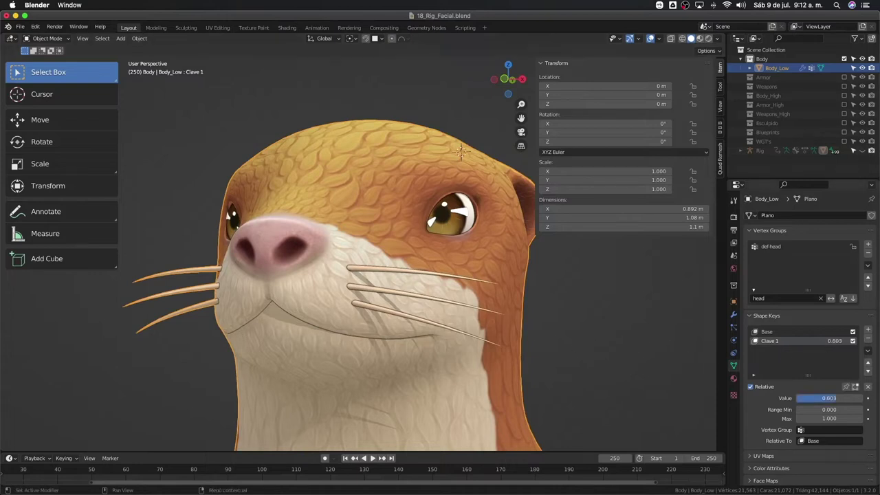
drag(829, 399, 876, 339)
click(871, 340)
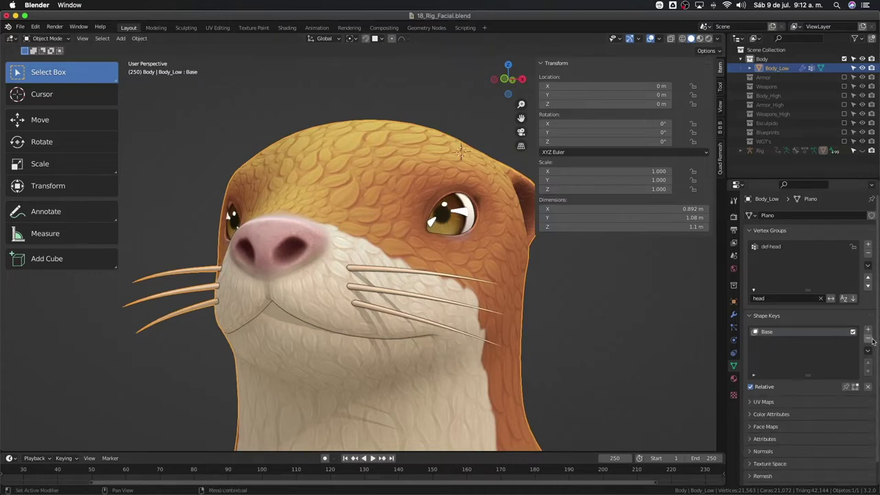
click(870, 339)
middle_drag(530, 296, 561, 296)
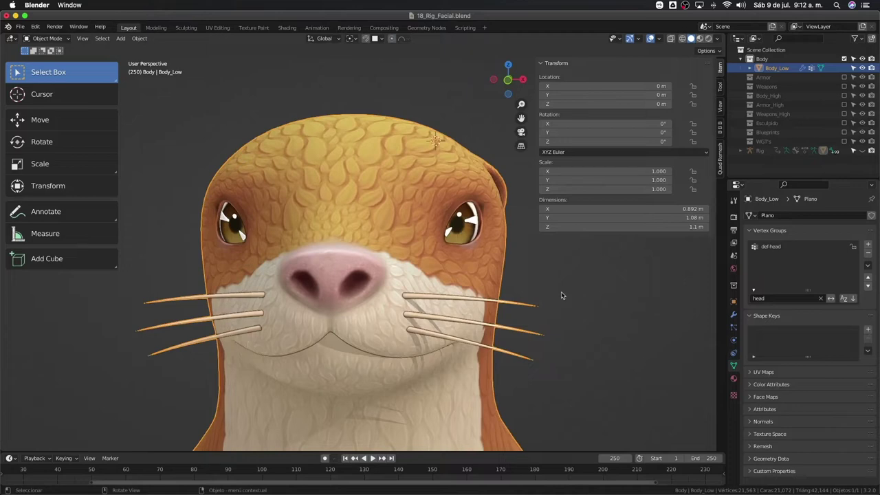
click(869, 330)
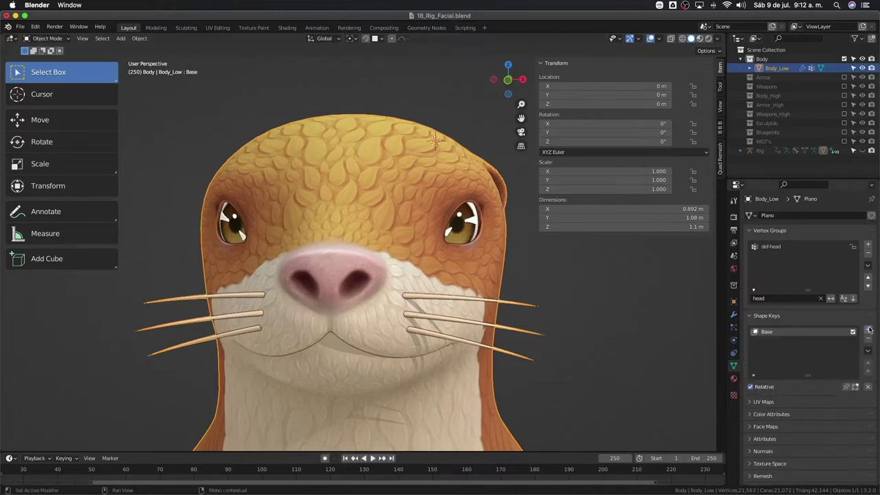
click(869, 330)
Frame the head in front orthographic view and enter Edit Mode
key(KP_1)
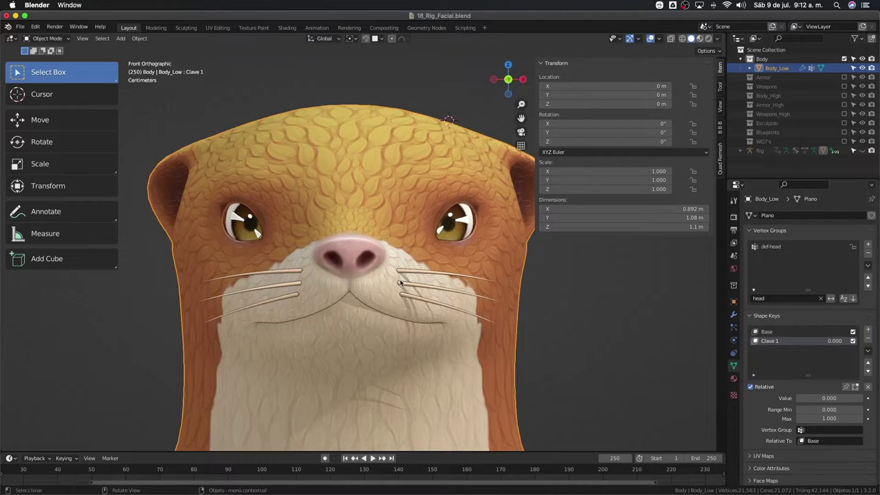
scroll(399, 282, up, 1)
scroll(426, 272, down, 3)
scroll(436, 263, down, 1)
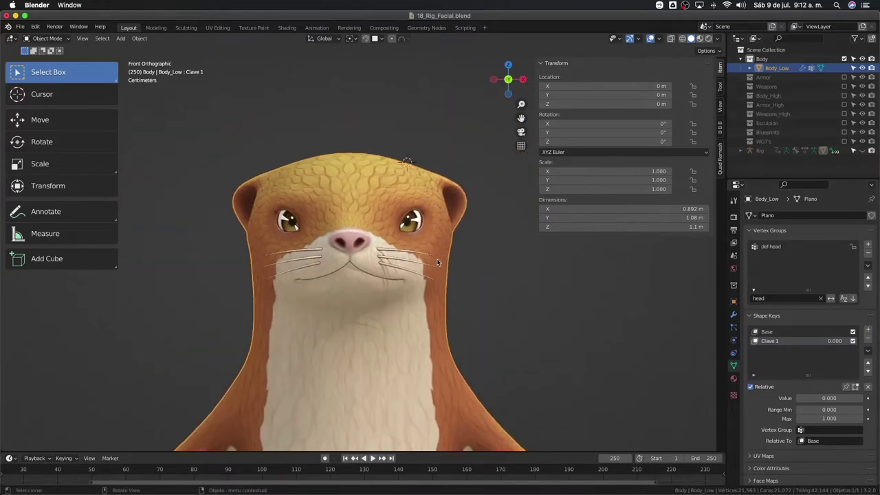
scroll(390, 269, up, 3)
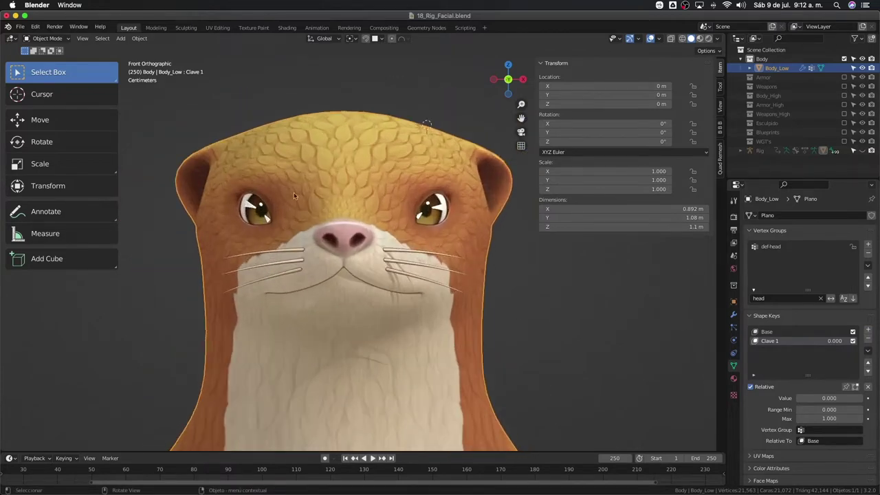
scroll(385, 200, up, 1)
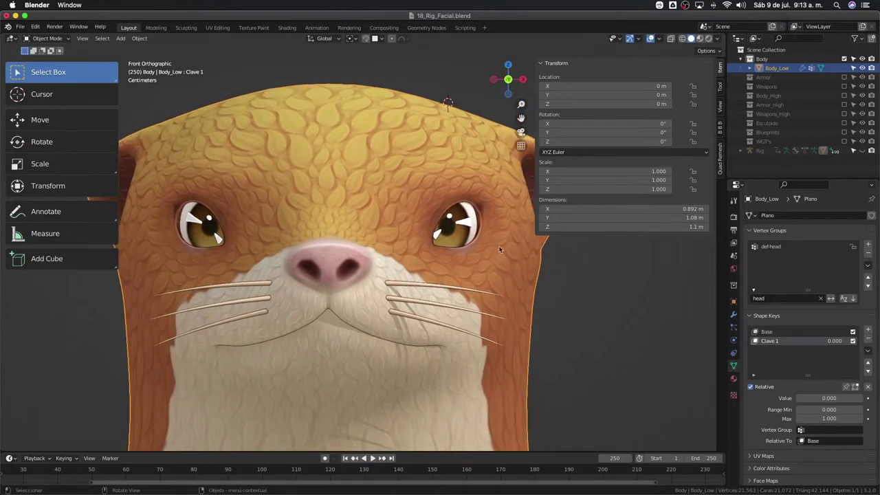
scroll(499, 245, up, 2)
shift+scroll(495, 268, right, 2)
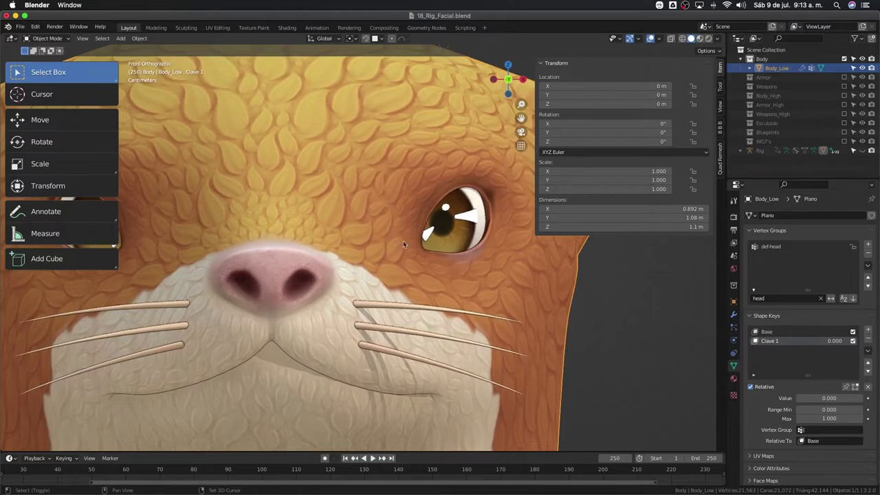
scroll(438, 259, down, 3)
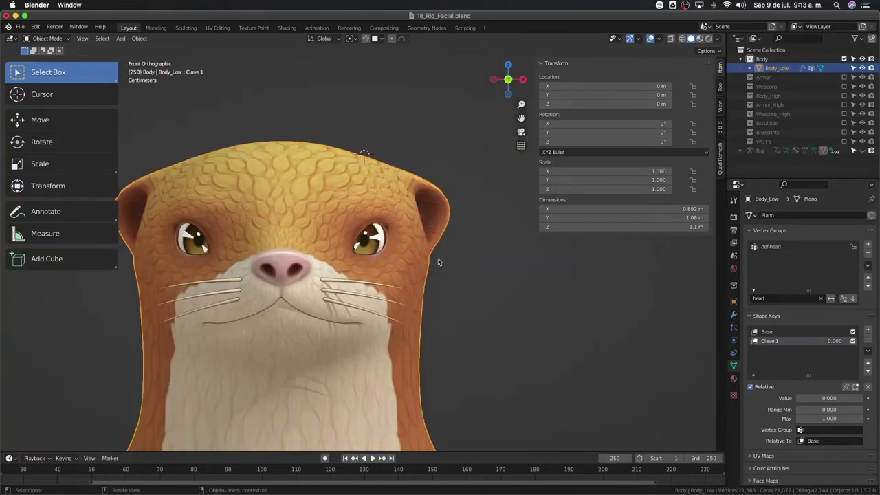
scroll(432, 262, up, 3)
scroll(431, 263, up, 1)
key(Tab)
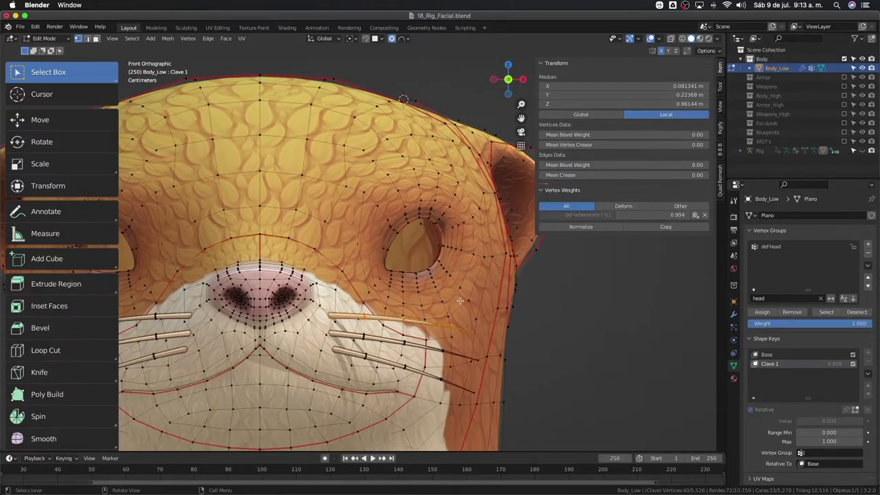
click(460, 301)
key(ctrl+l)
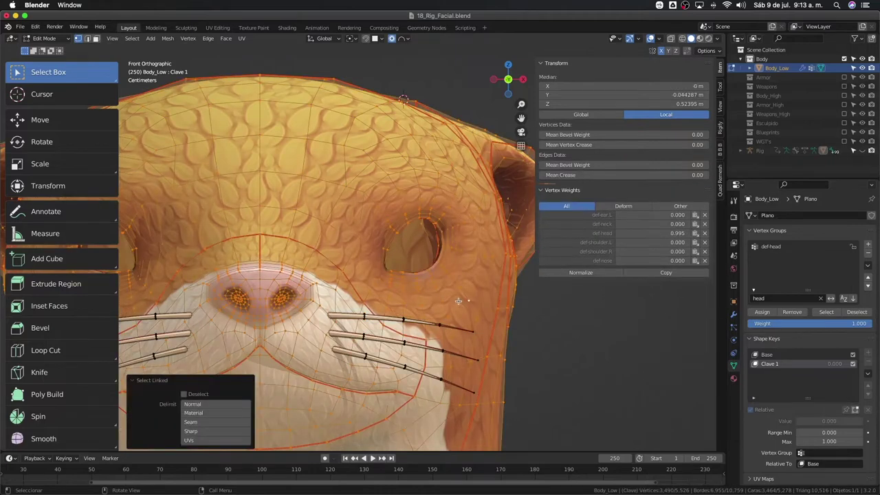
key(h)
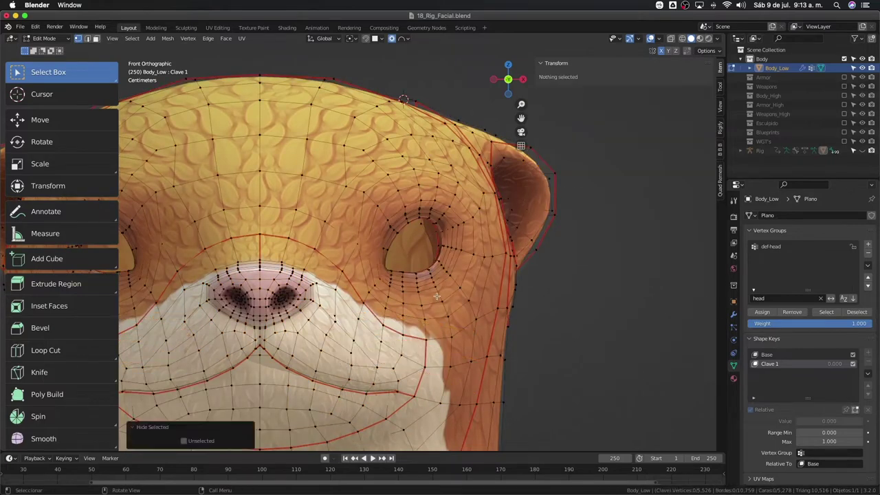
key(Tab)
scroll(480, 227, up, 3)
key(Tab)
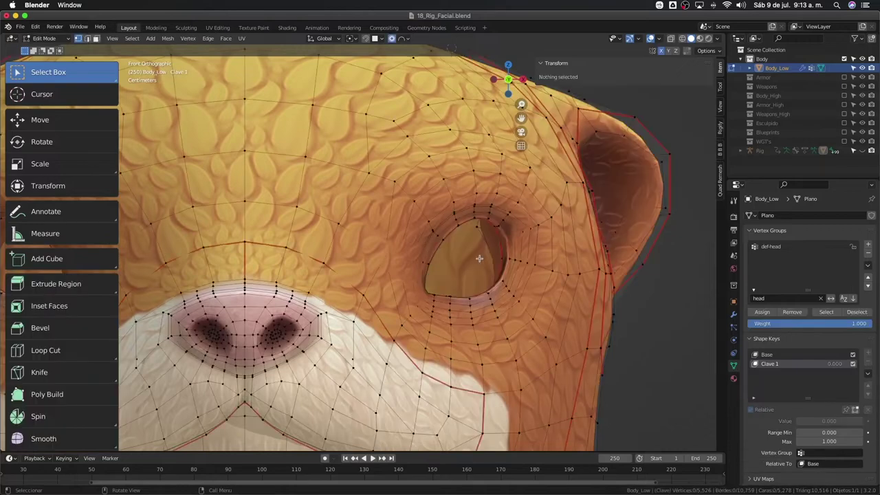
middle_drag(479, 228, 355, 192)
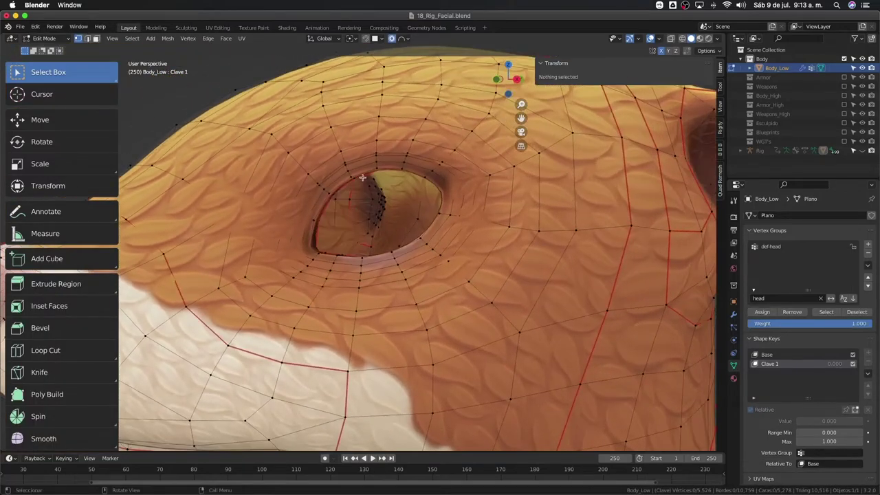
click(359, 176)
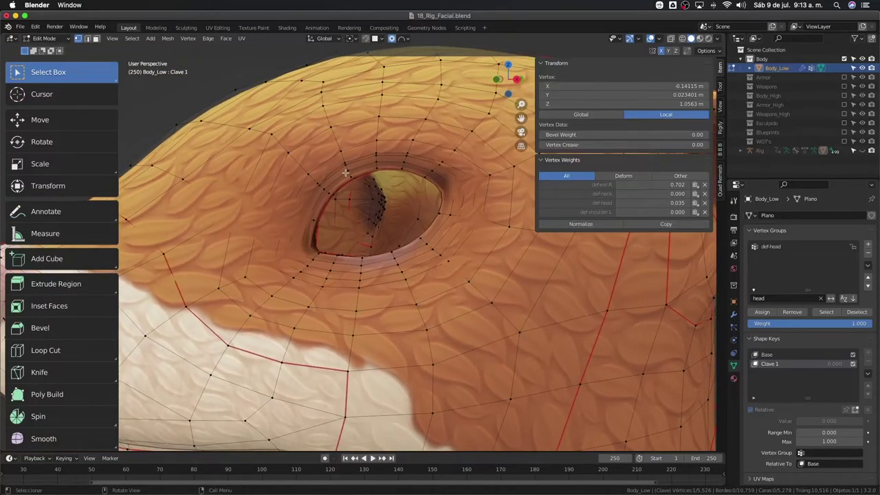
middle_drag(366, 191, 383, 204)
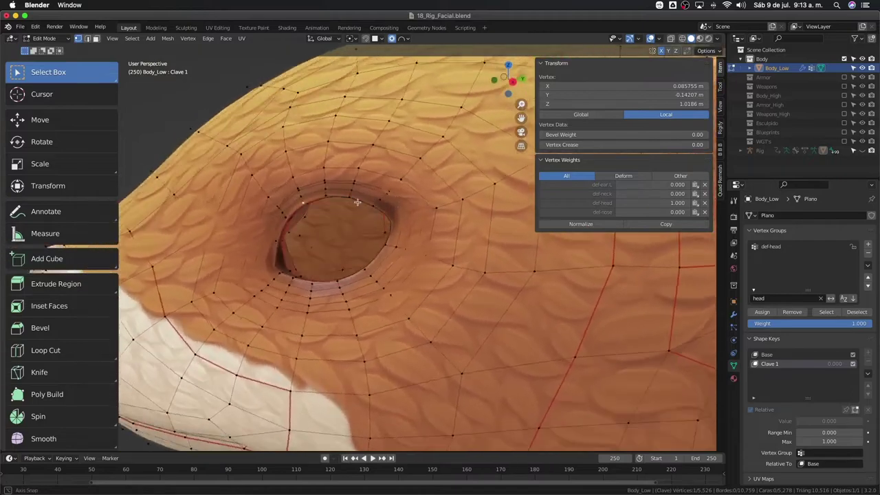
key(KP_1)
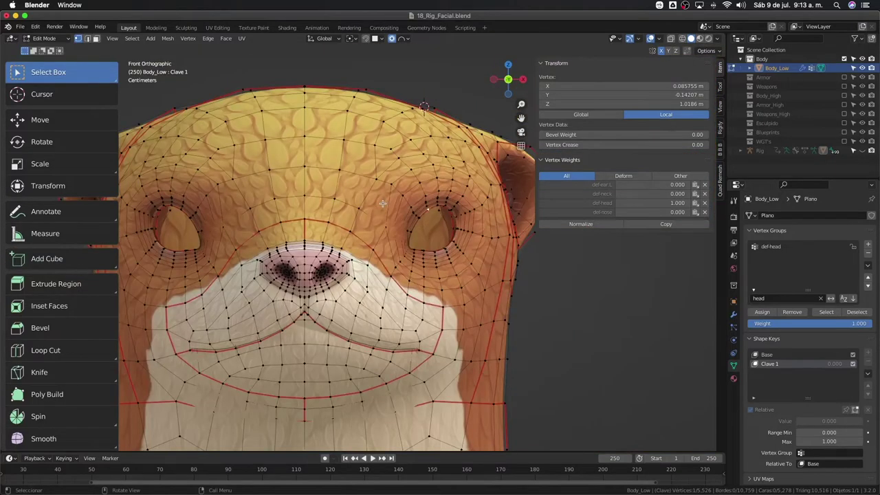
click(404, 182)
key(g)
key(z)
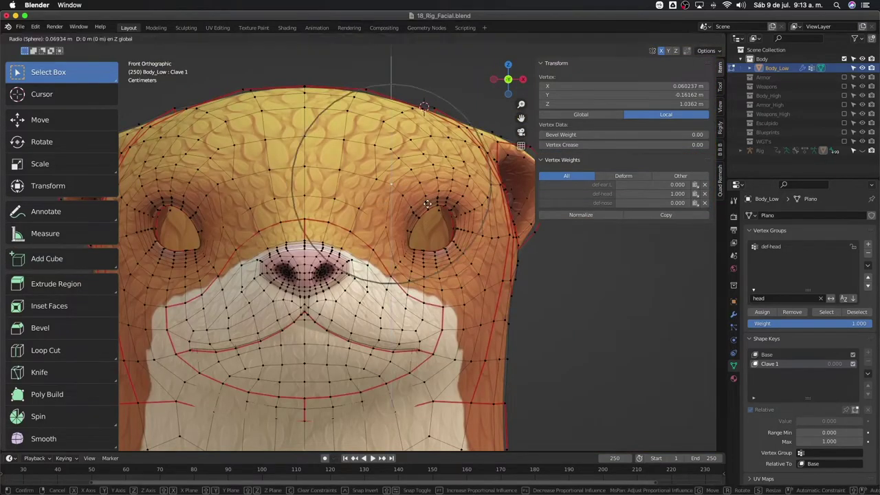
scroll(412, 189, up, 4)
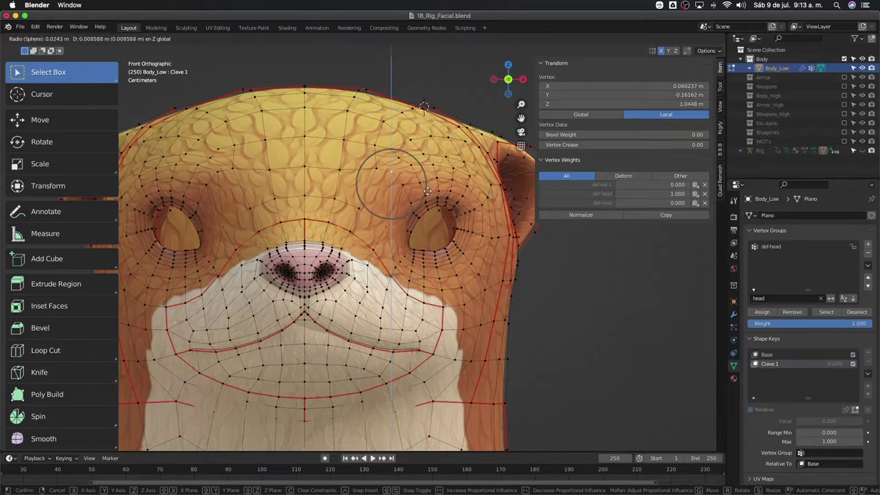
click(428, 198)
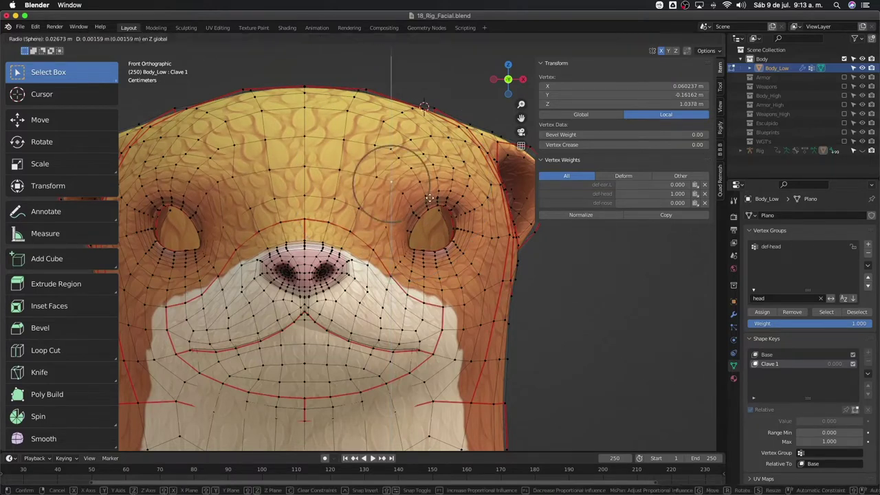
key(g)
key(Escape)
shift+scroll(447, 203, down, 3)
mouse_move(446, 203)
middle_down()
mouse_move(350, 215)
mouse_move(412, 234)
middle_up()
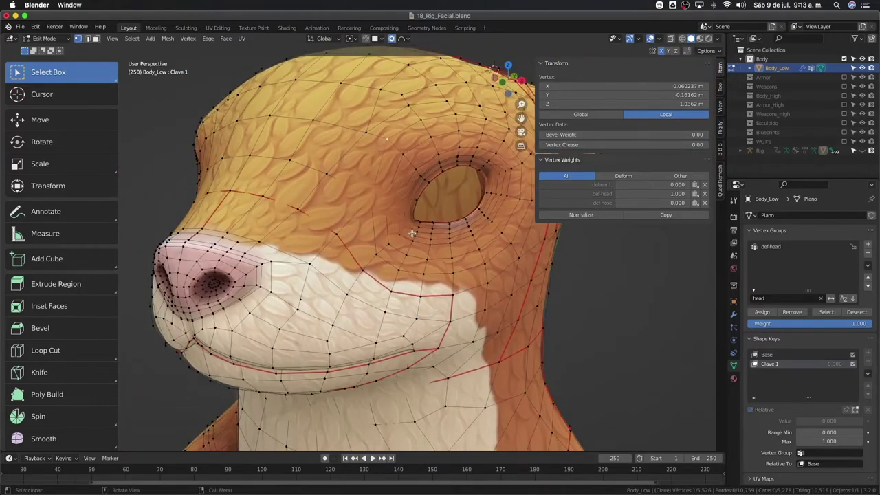
middle_drag(411, 234, 387, 221)
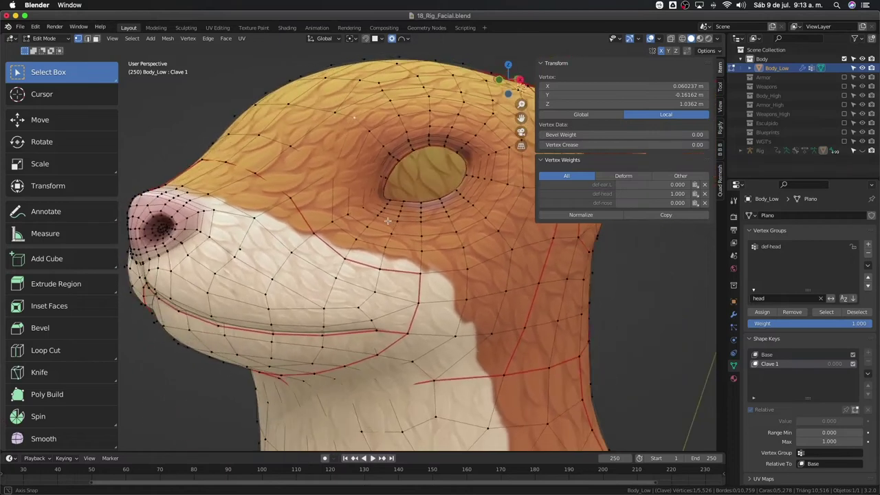
key(alt+h)
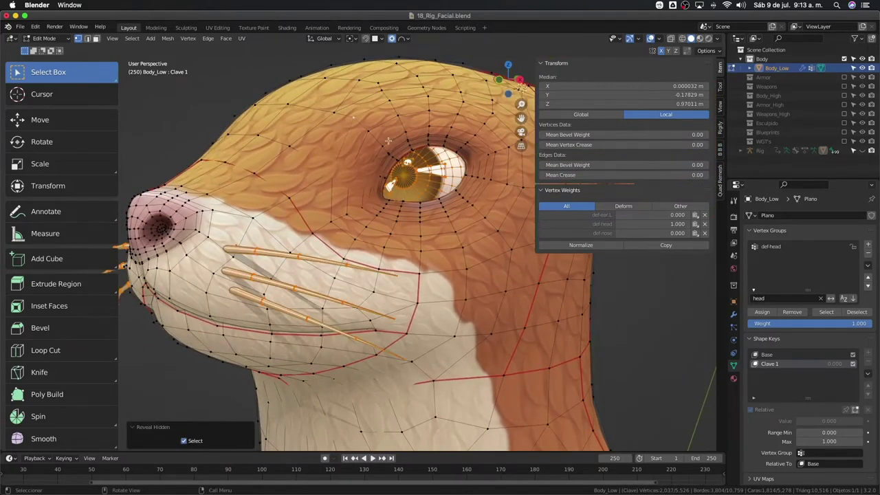
Select eye-rim vertices and move them with Sphere proportional falloff
click(389, 141)
scroll(362, 221, up, 5)
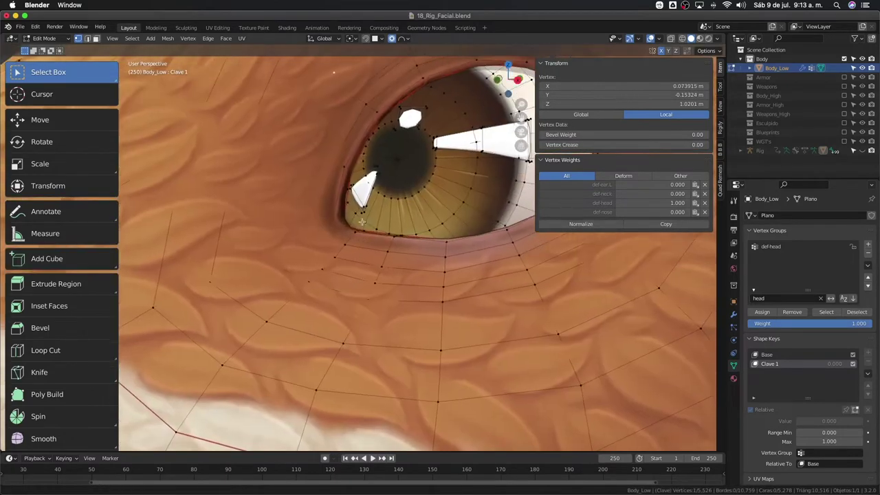
scroll(361, 221, down, 2)
click(372, 117)
scroll(387, 141, down, 2)
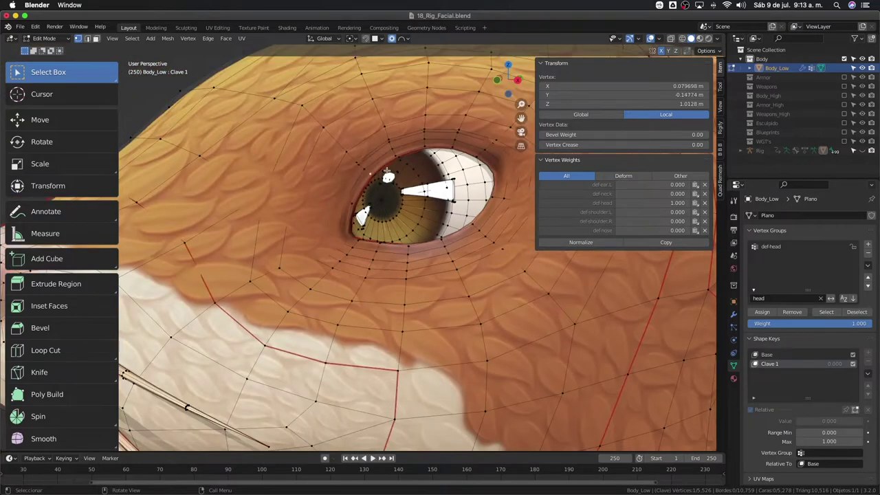
scroll(387, 172, up, 3)
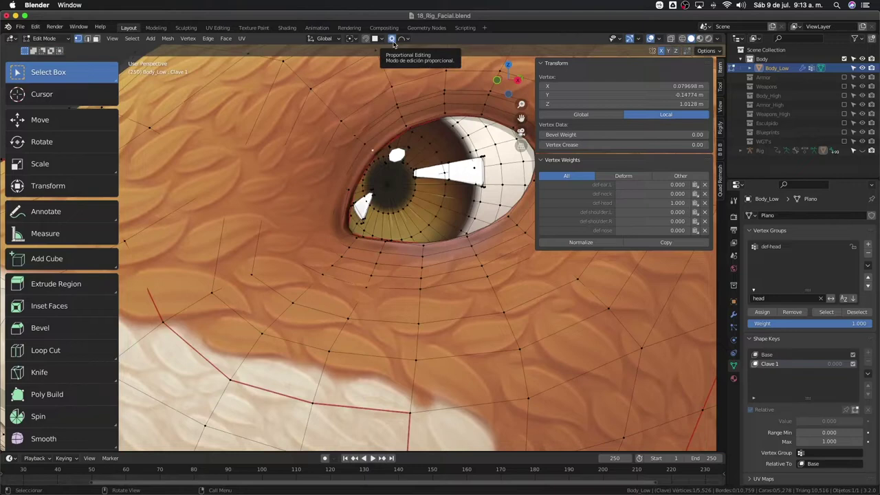
click(404, 42)
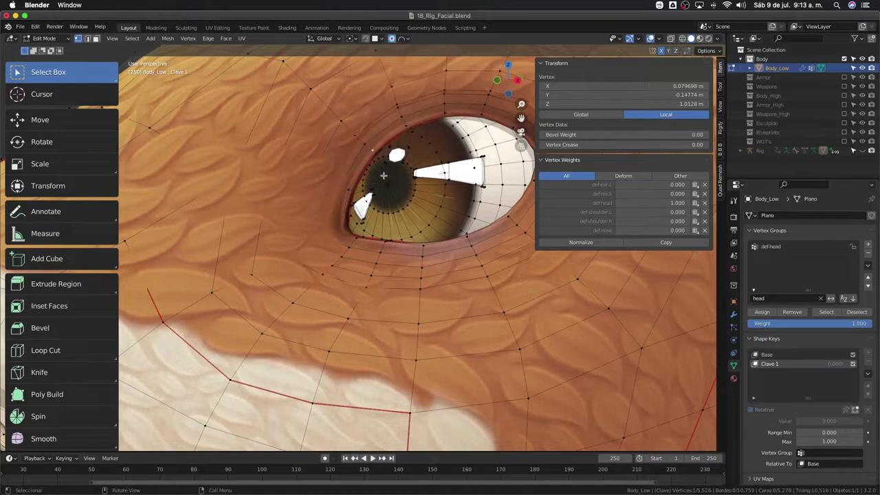
key(g)
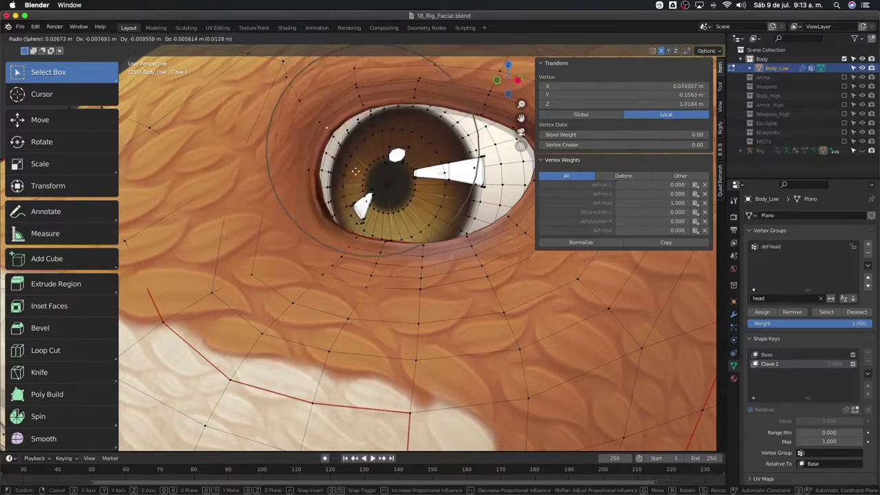
click(357, 151)
Refine the eye-rim pull with further proportional moves, viewed from the front
mouse_move(358, 151)
middle_down()
mouse_move(396, 164)
mouse_move(419, 159)
middle_up()
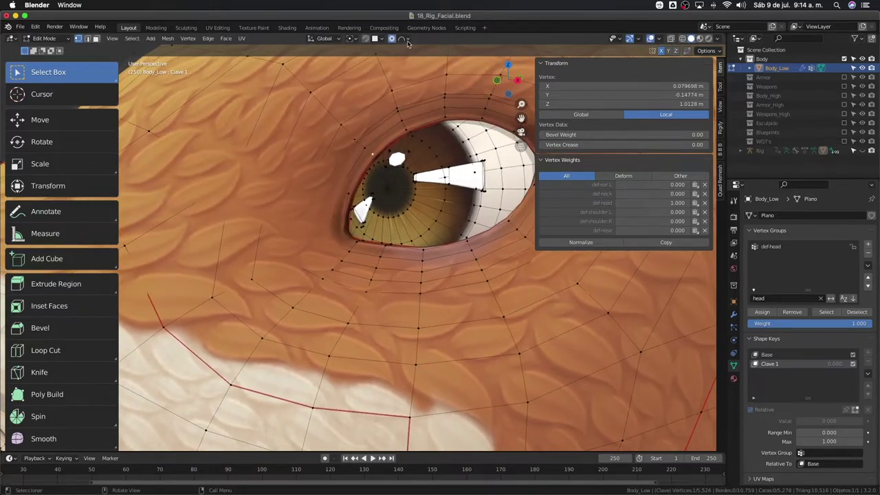
click(407, 40)
key(g)
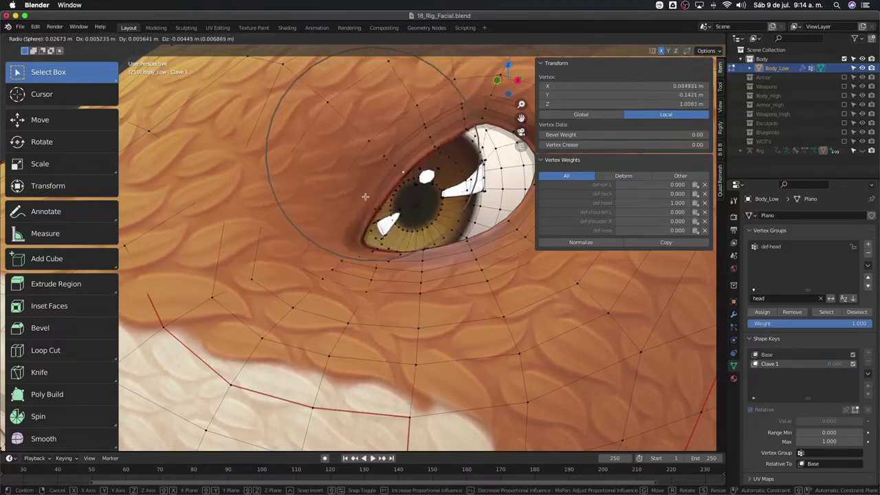
scroll(362, 154, up, 5)
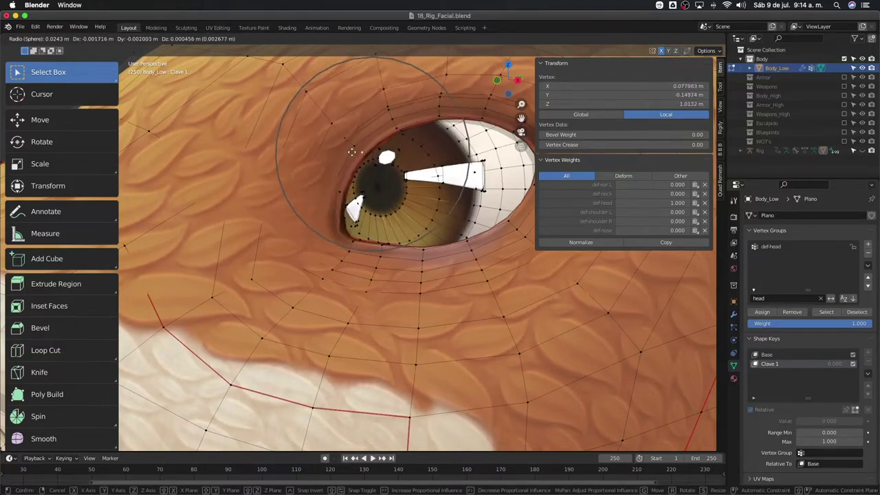
click(368, 92)
click(408, 40)
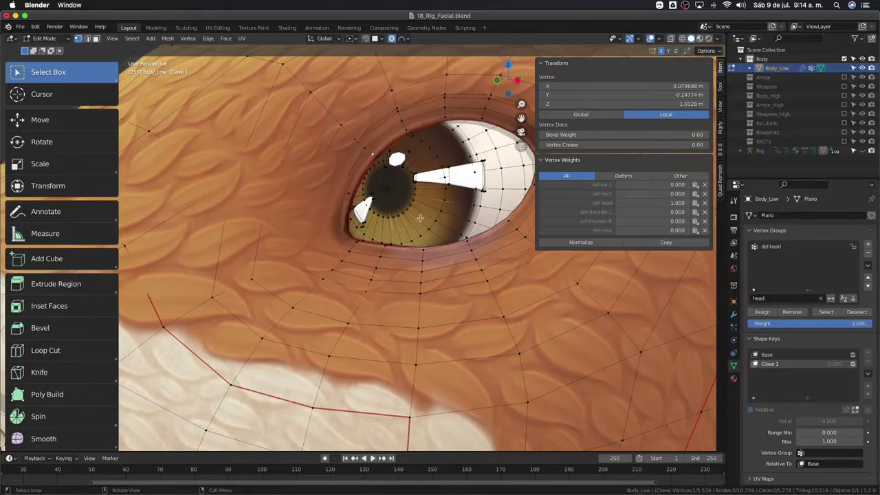
key(KP_1)
scroll(420, 218, up, 4)
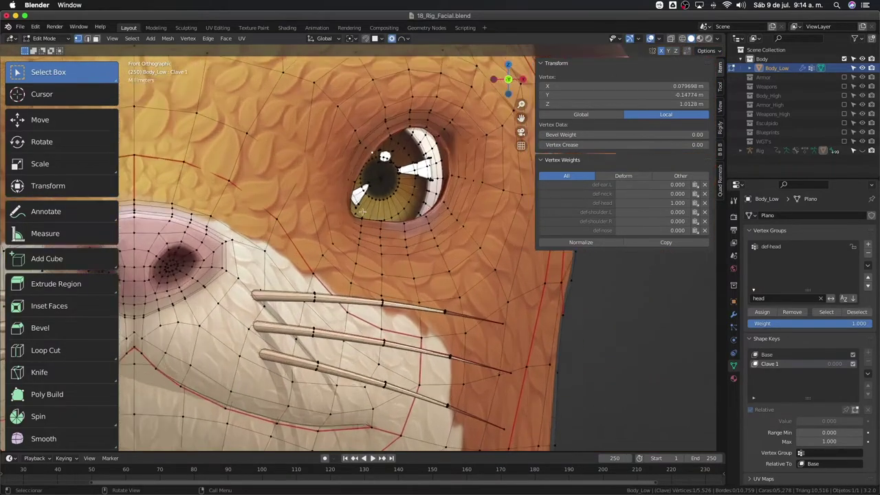
key(g)
scroll(424, 210, up, 5)
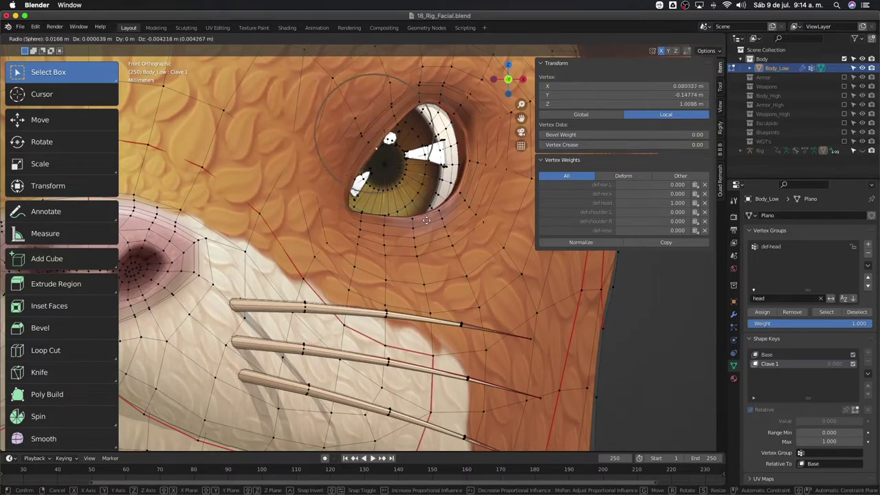
Finish the eye-rim moves, including one constrained to the Y axis
click(426, 232)
middle_drag(426, 232, 365, 208)
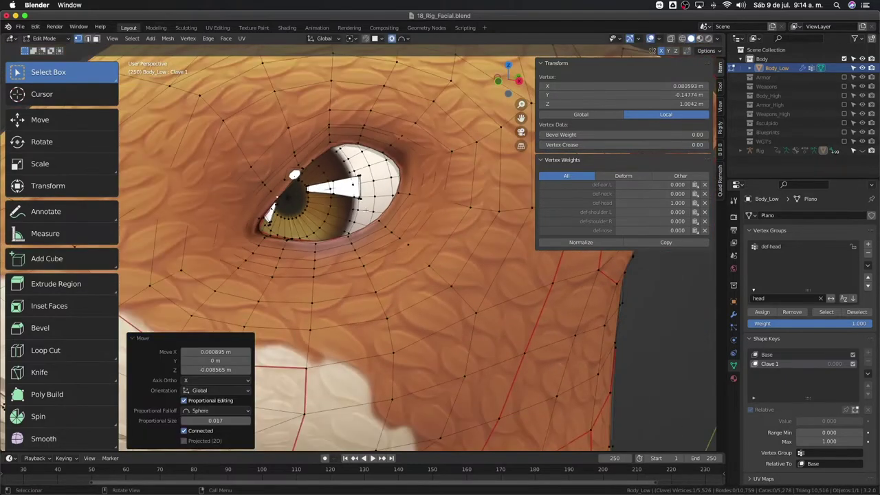
key(g)
click(331, 141)
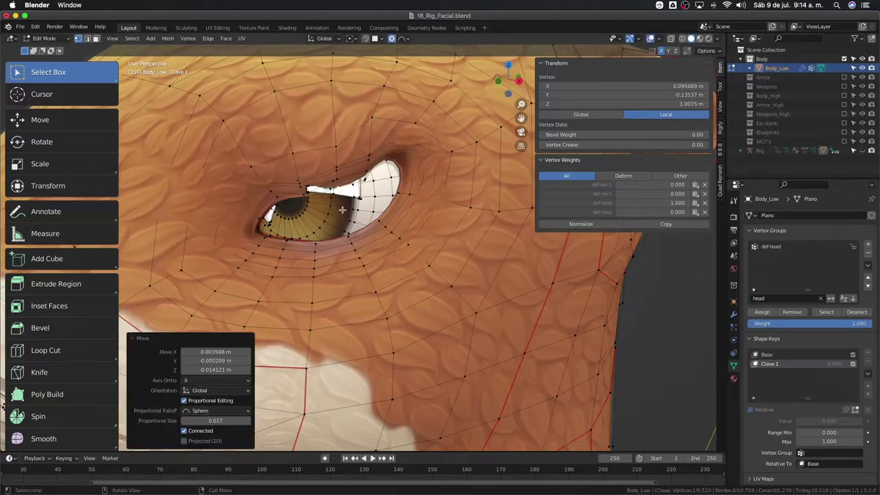
mouse_move(332, 141)
middle_down()
mouse_move(277, 215)
mouse_move(311, 151)
mouse_move(364, 155)
mouse_move(387, 141)
mouse_move(358, 186)
mouse_move(325, 184)
middle_up()
key(g)
key(y)
click(278, 215)
Lower the upper eyelid over the eye with successive grab moves
click(365, 155)
key(alt+z)
key(alt+z)
key(g)
click(354, 214)
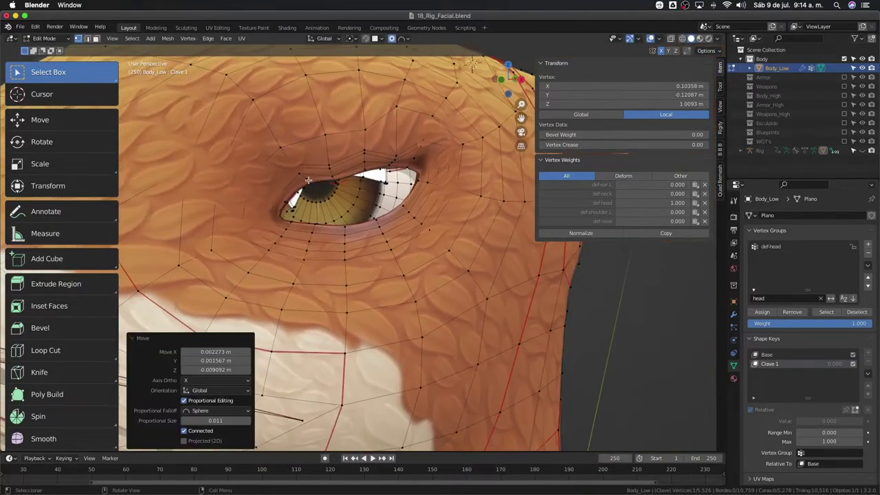
key(g)
click(374, 185)
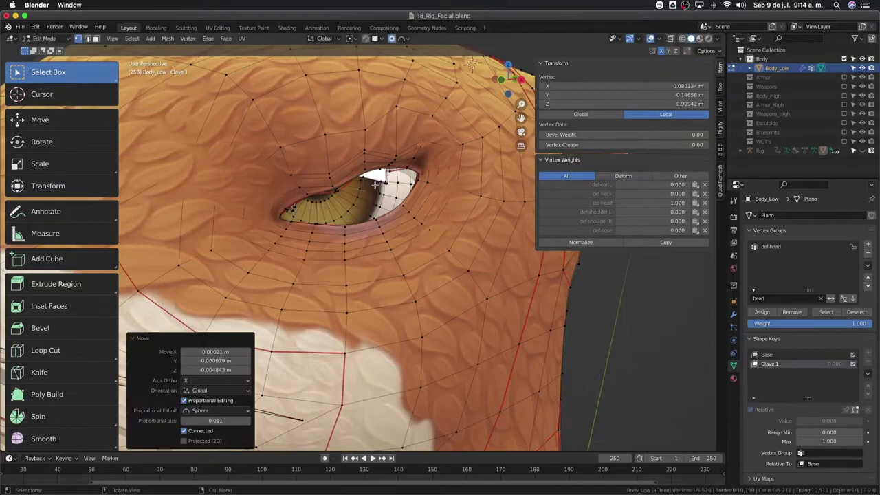
middle_drag(389, 164, 351, 200)
key(g)
click(368, 202)
key(g)
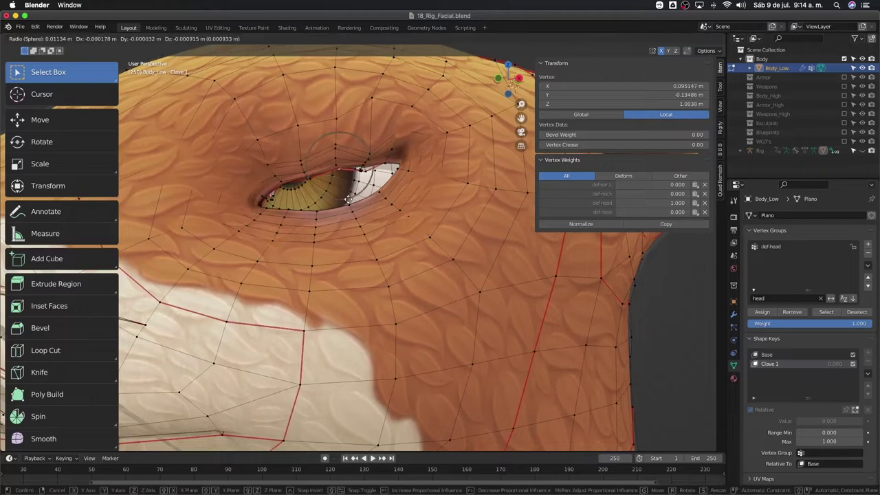
click(347, 208)
Adjust another eyelid vertex, checking the eyeball in X-ray view
mouse_move(347, 207)
middle_down()
mouse_move(355, 184)
mouse_move(337, 196)
middle_up()
click(338, 196)
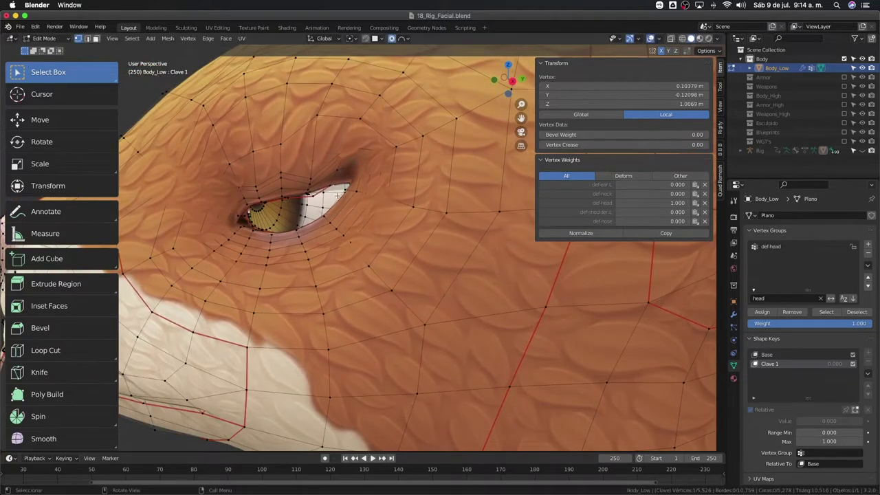
middle_drag(340, 198, 355, 195)
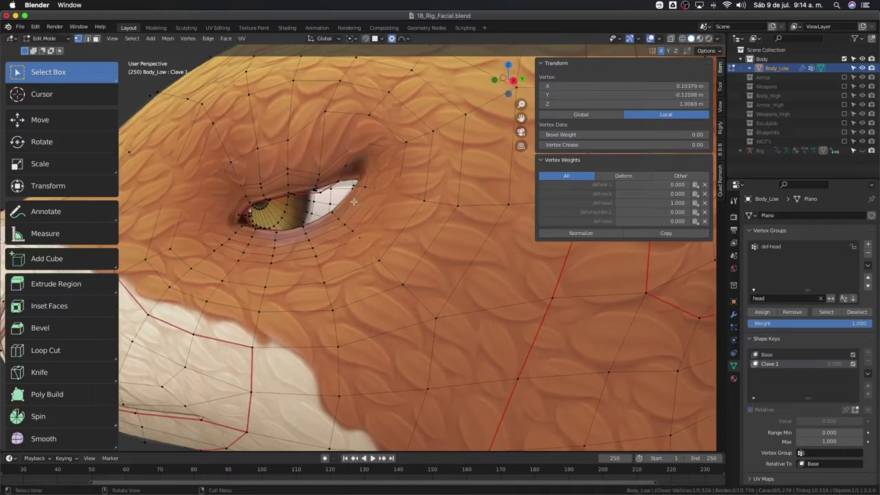
scroll(355, 195, up, 2)
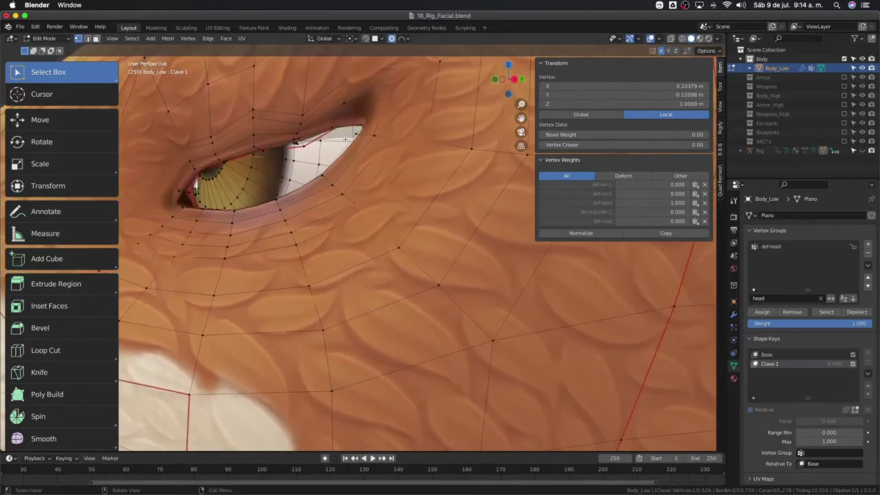
key(alt+z)
key(alt+z)
key(g)
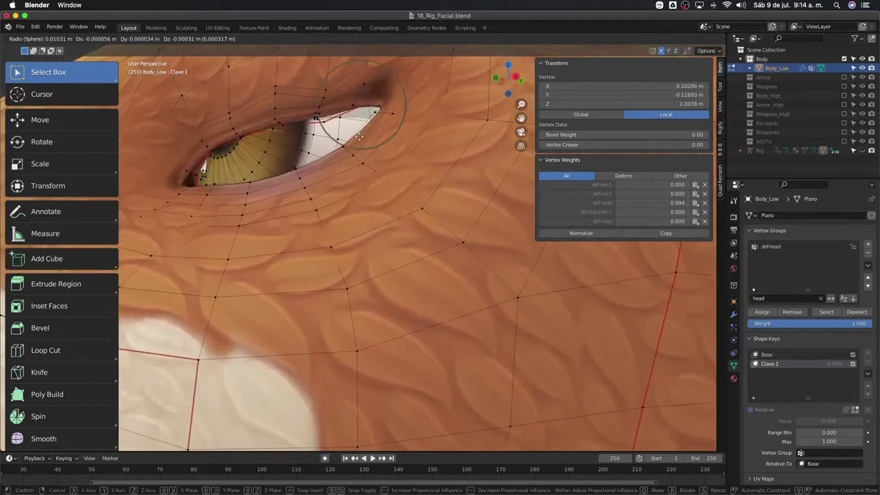
click(357, 140)
scroll(278, 208, down, 3)
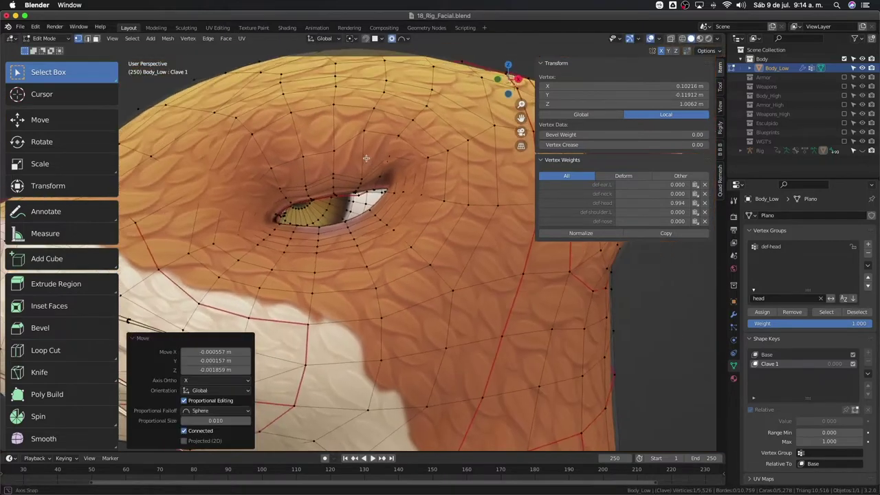
scroll(279, 208, down, 1)
middle_drag(390, 196, 417, 200)
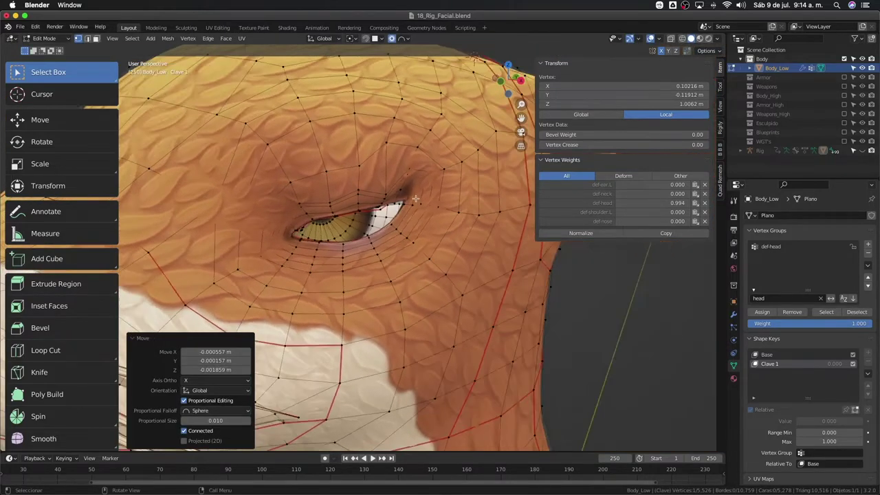
Compare against Object Mode, then switch Body_Low into Sculpt Mode
key(Tab)
key(Tab)
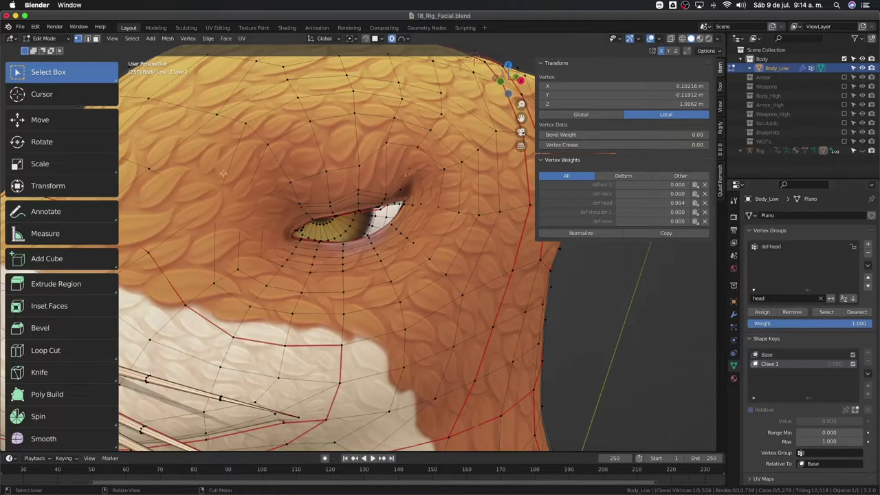
key(Tab)
key(ctrl+Tab)
click(305, 280)
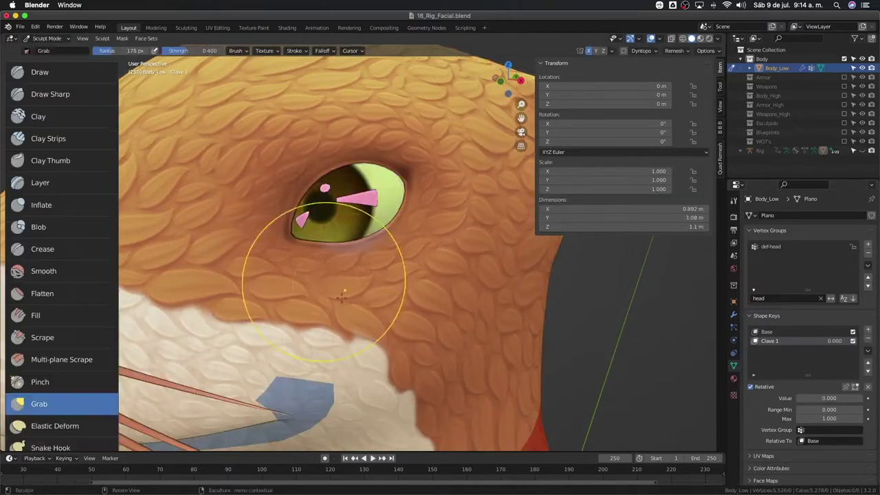
Overlay a wireframe on the otter and raise its opacity so it's clearly visible
click(661, 39)
click(603, 184)
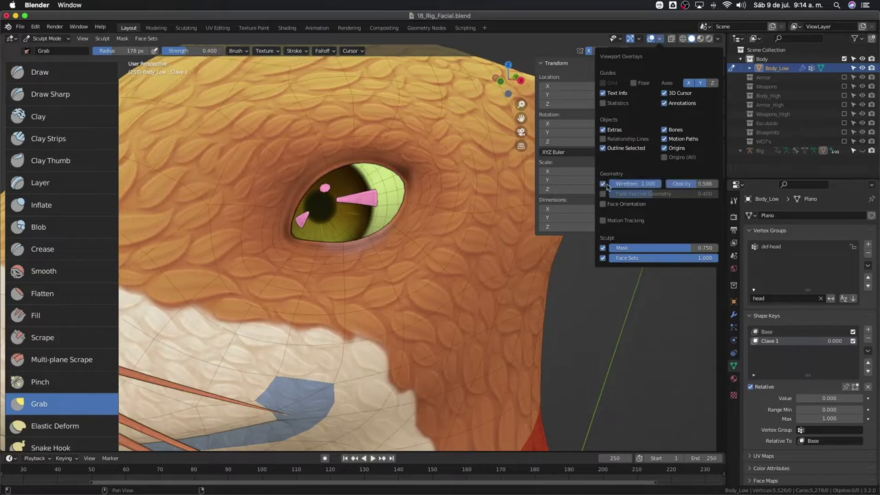
drag(688, 184, 708, 183)
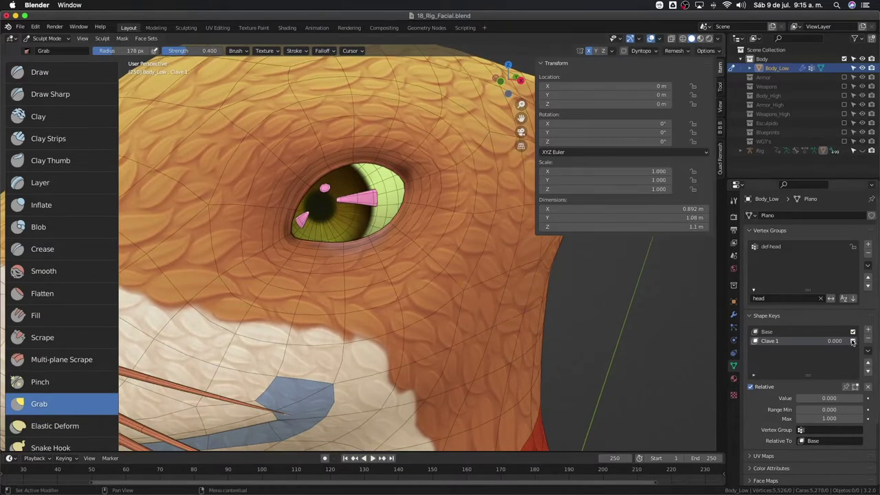
Set Clave 1 to 1.000 to close the eye and disable Subdivision in the viewport
drag(831, 344, 866, 343)
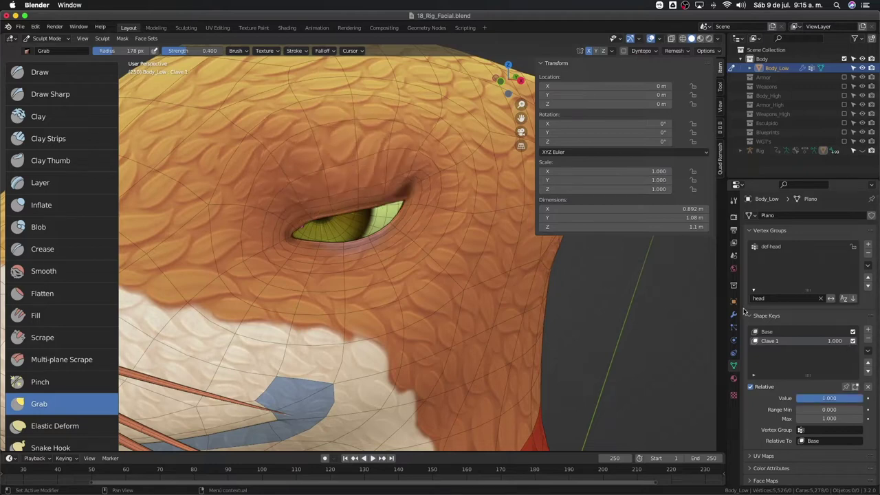
click(734, 315)
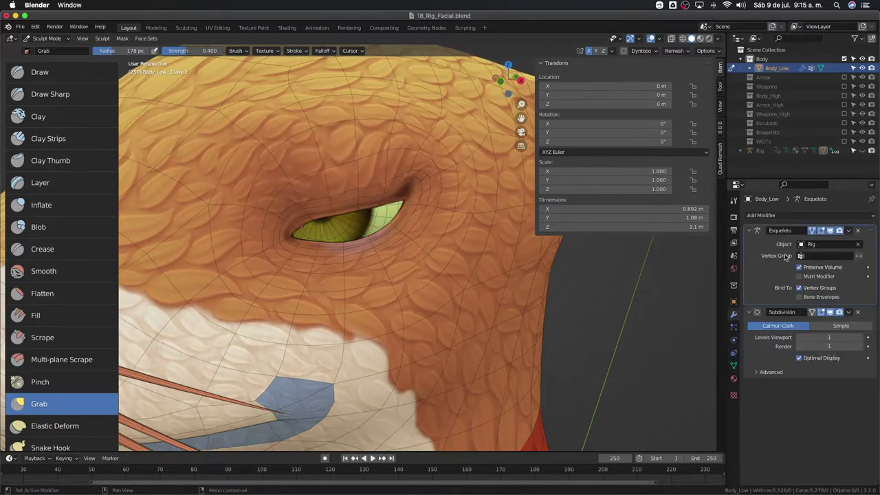
click(830, 312)
middle_drag(491, 335, 356, 256)
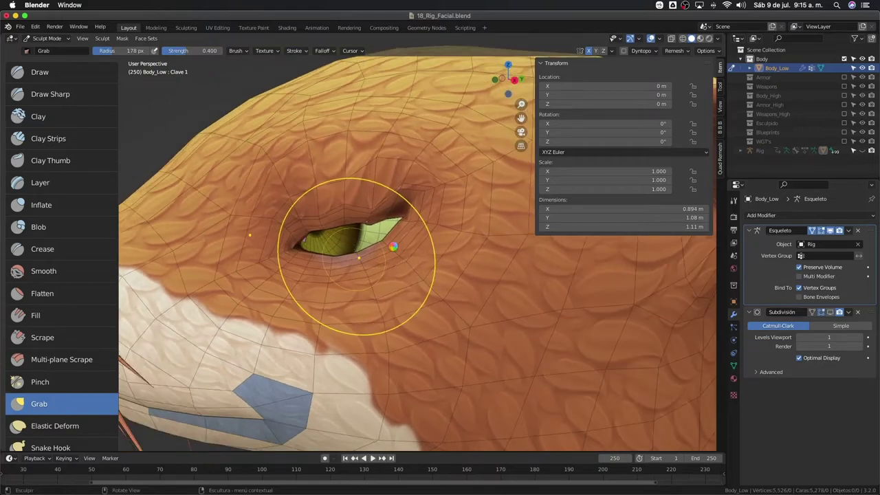
Grab-sculpt the upper eyelid up, right and down so it fits around the eyeball
middle_drag(359, 258, 393, 245)
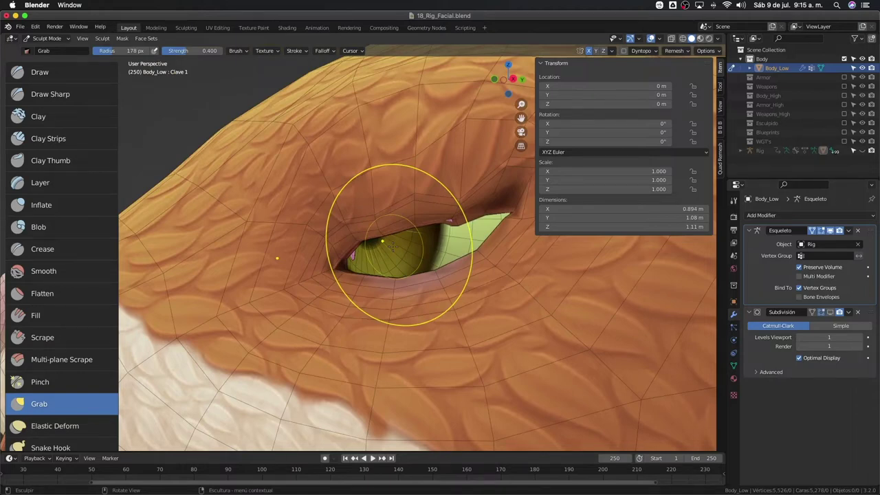
drag(393, 244, 378, 215)
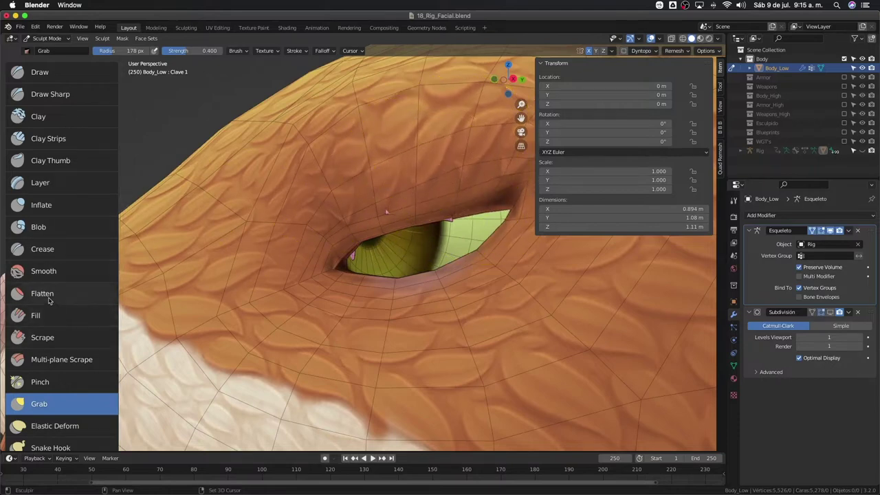
drag(334, 209, 412, 199)
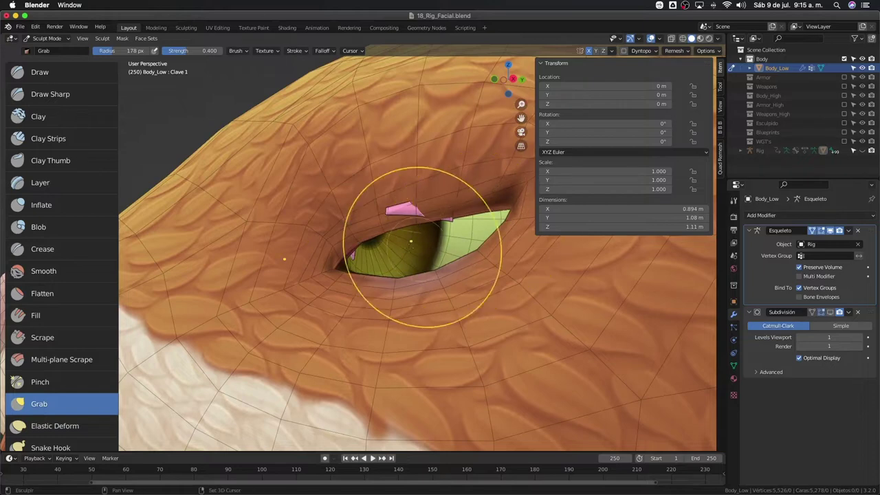
middle_drag(414, 265, 412, 213)
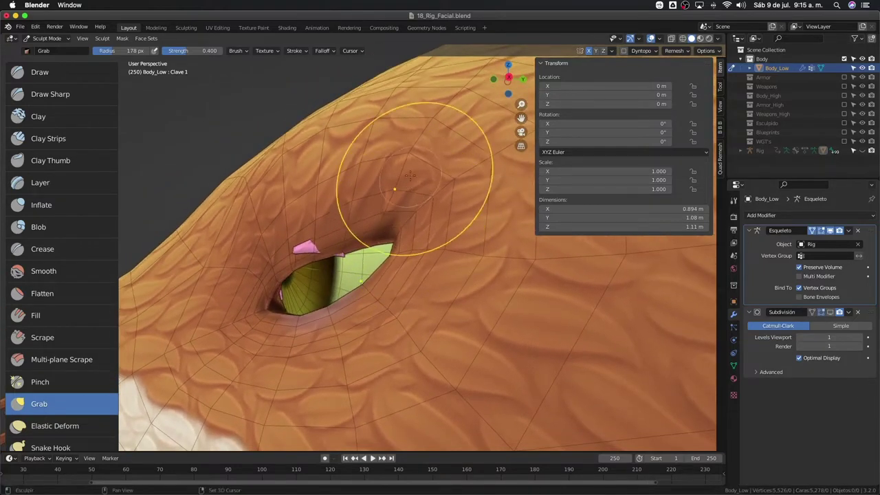
mouse_move(402, 177)
middle_down()
mouse_move(421, 201)
mouse_move(413, 216)
mouse_move(376, 190)
middle_up()
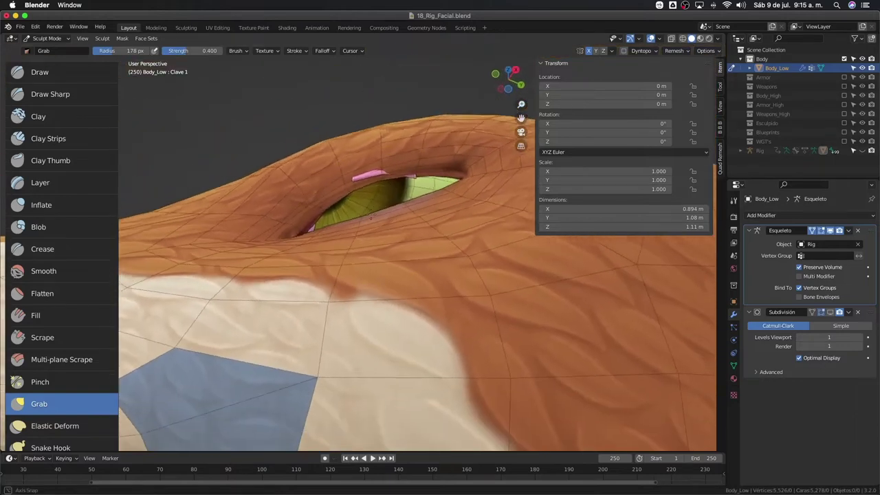
drag(365, 194, 373, 174)
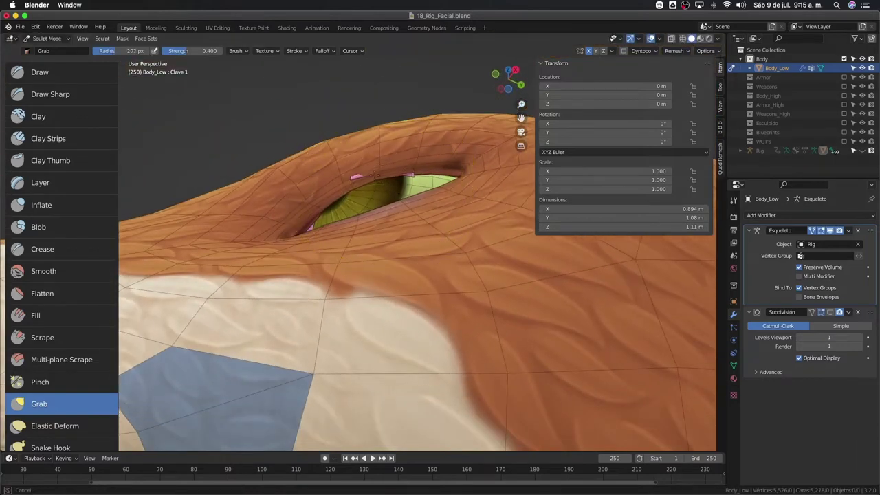
Shrink the brush to 103 px, lift the upper eyelid edge, then pick the Inflate brush
key(f)
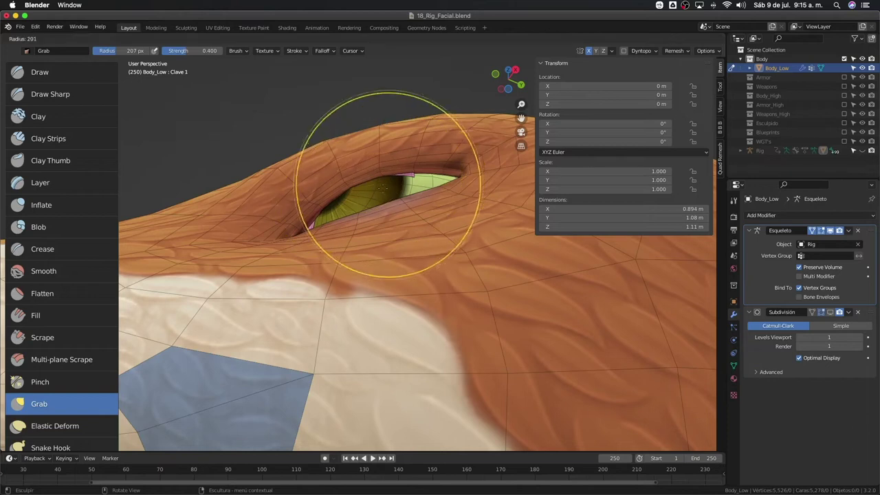
click(366, 192)
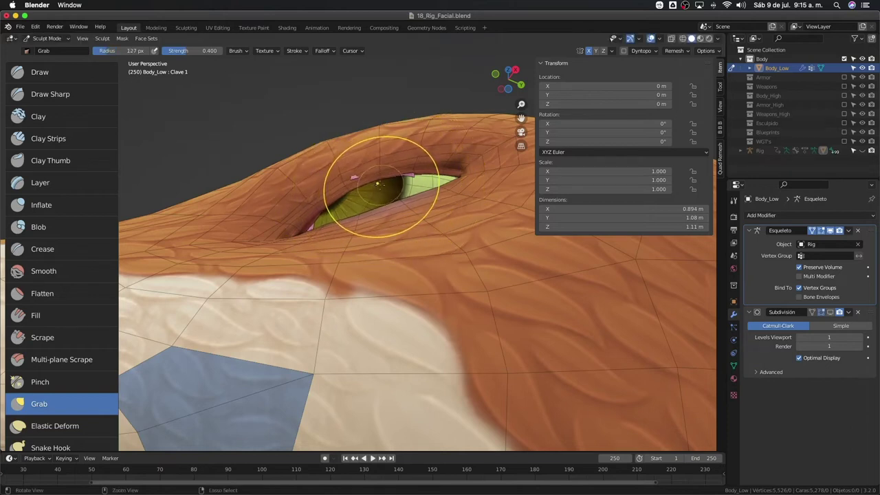
mouse_move(363, 232)
mouse_down()
mouse_move(396, 204)
mouse_move(376, 176)
mouse_move(380, 165)
mouse_up()
key(bracketleft)
key(bracketleft)
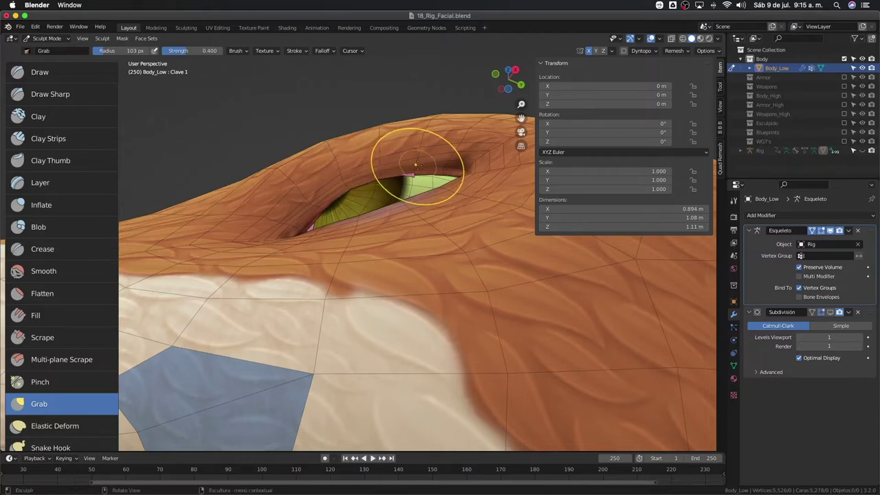
drag(418, 159, 378, 160)
middle_drag(378, 160, 408, 255)
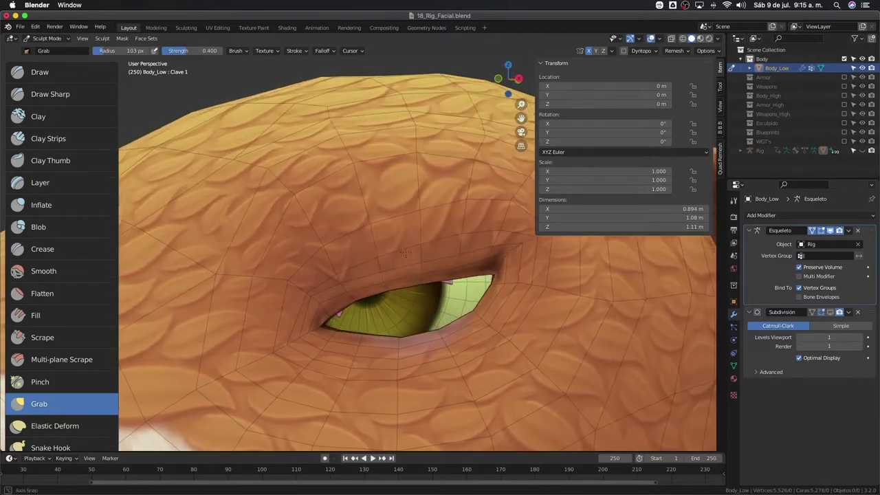
key(i)
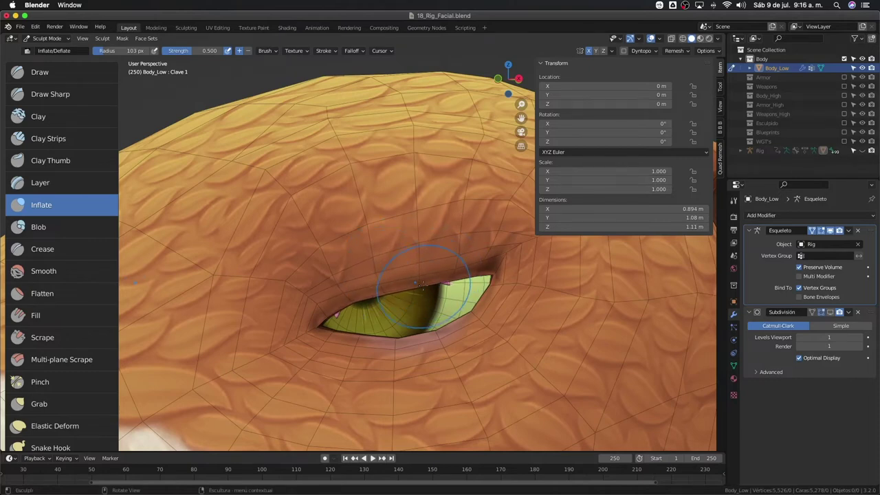
Hide the eyeball face set, test a Grab pull on the eyelid, and resize the brush
key(shift+h)
key(g)
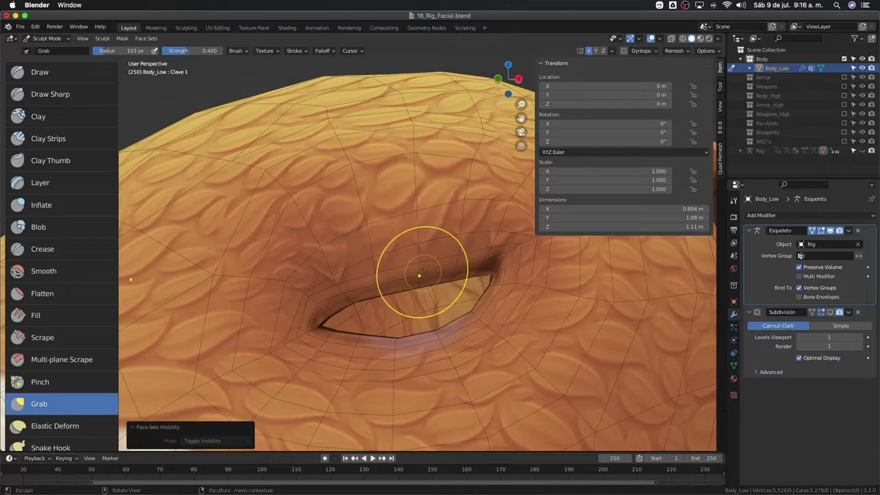
drag(420, 276, 412, 272)
key(ctrl+z)
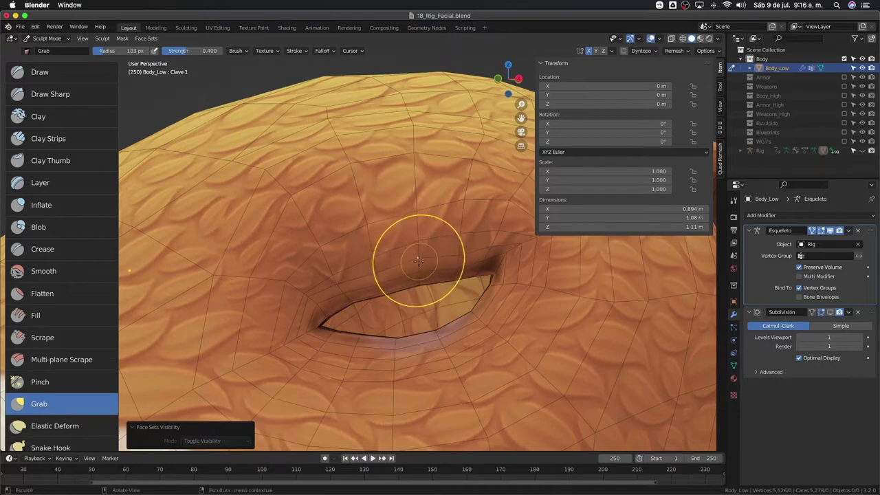
right_click(415, 261)
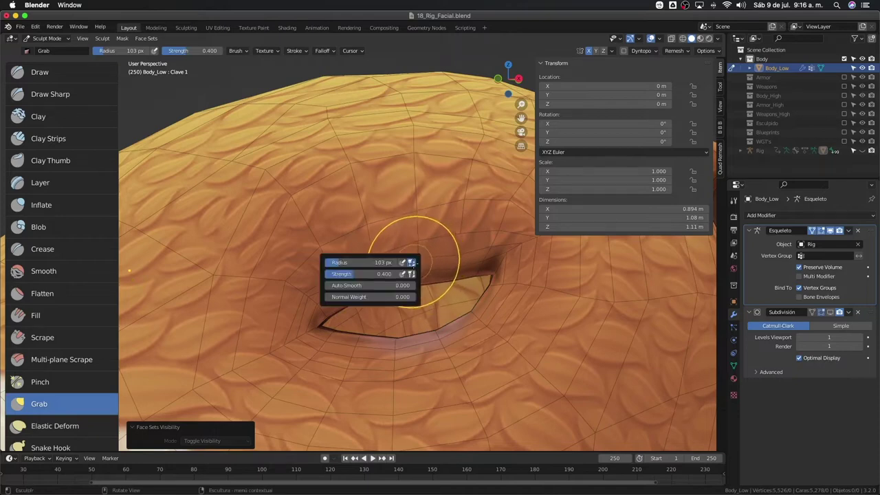
key(f)
click(454, 272)
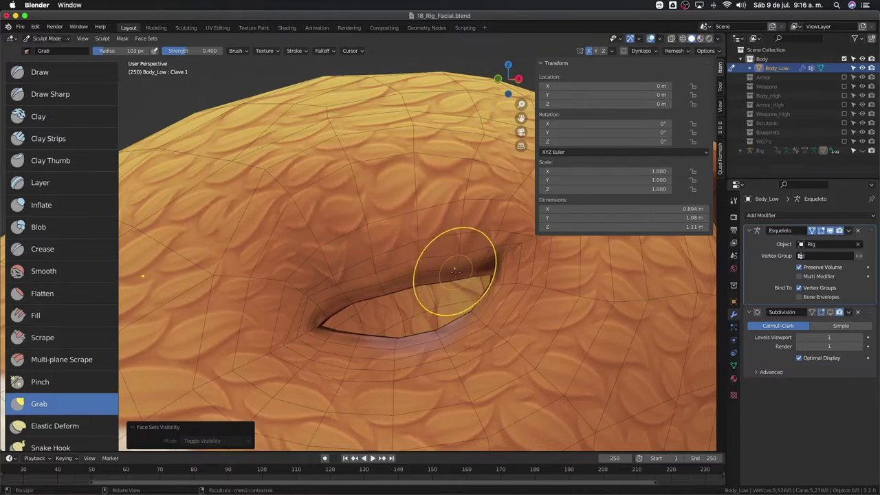
Re-show then re-hide the eyeball face set and switch the mesh to Edit Mode
key(alt+h)
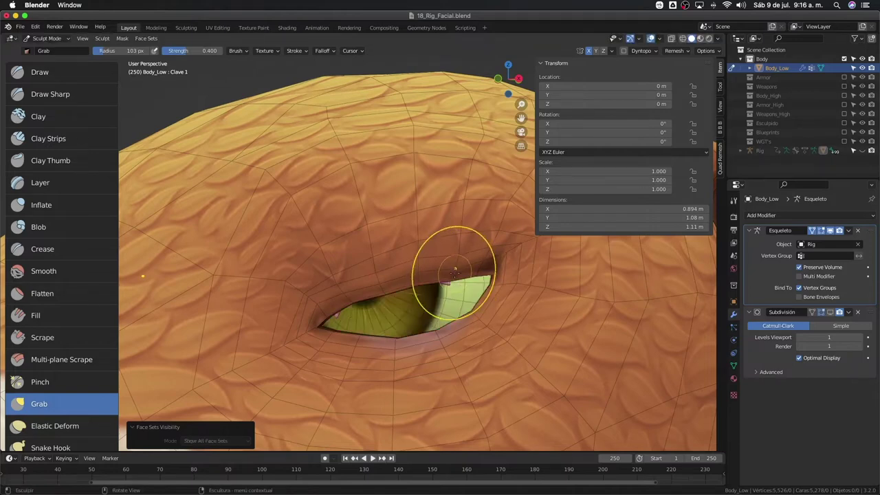
key(h)
mouse_move(454, 273)
ctrl+middle_down()
mouse_move(397, 385)
mouse_move(411, 275)
mouse_move(415, 326)
ctrl+middle_up()
scroll(410, 273, up, 4)
key(Tab)
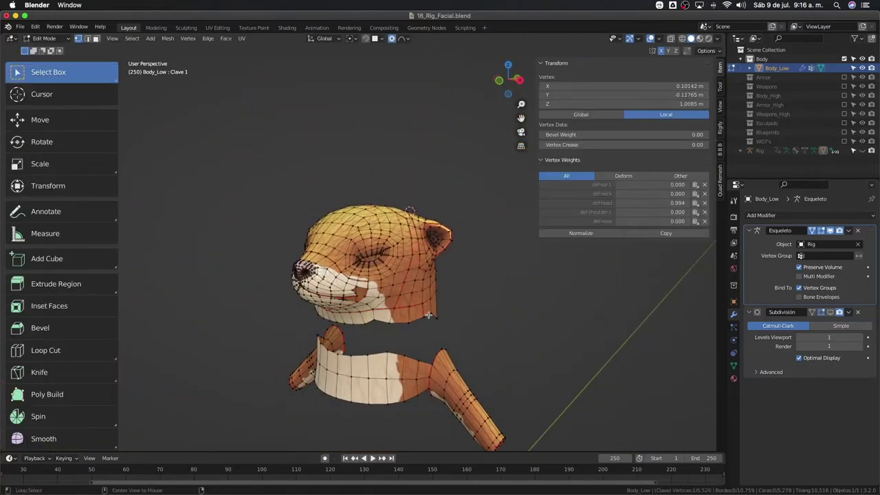
Select the linked head mesh, invert the selection, and hide the whiskers
key(alt+h)
click(453, 312)
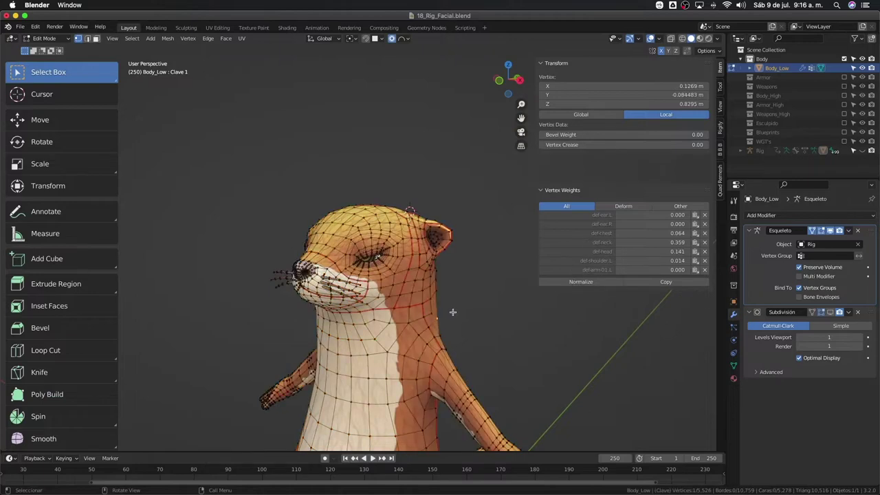
scroll(440, 289, up, 2)
scroll(434, 275, up, 2)
key(l)
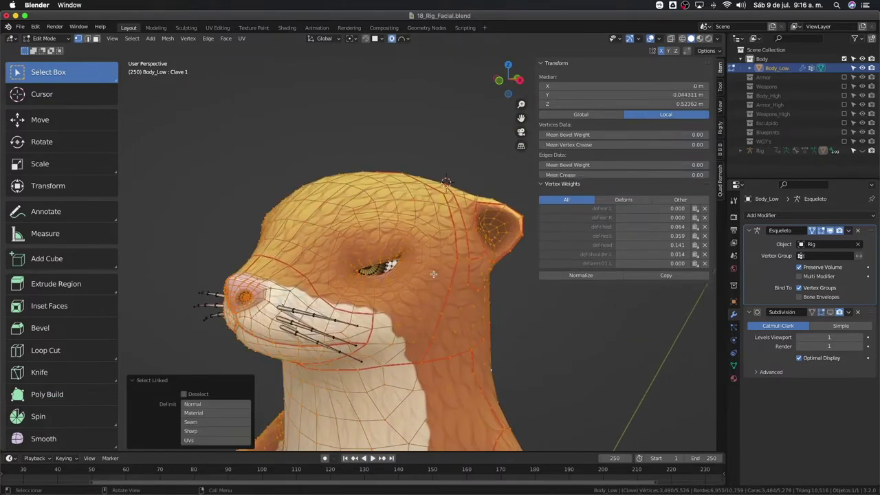
key(alt+h)
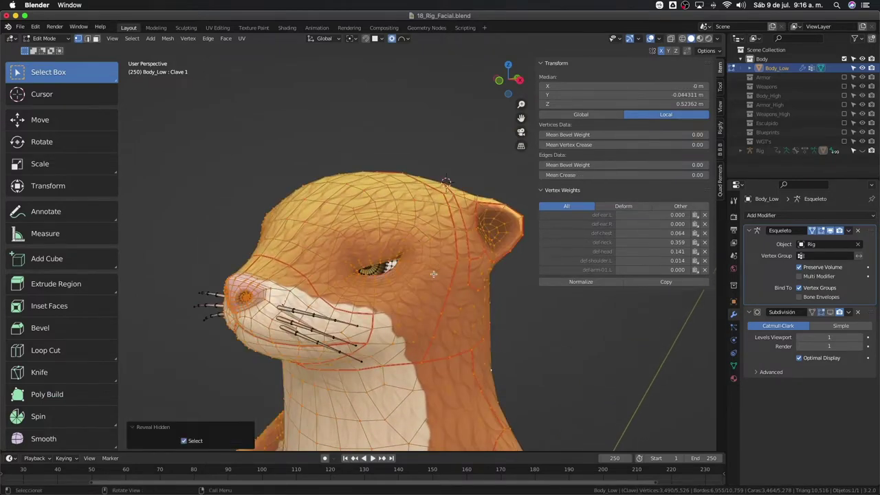
key(ctrl+i)
key(h)
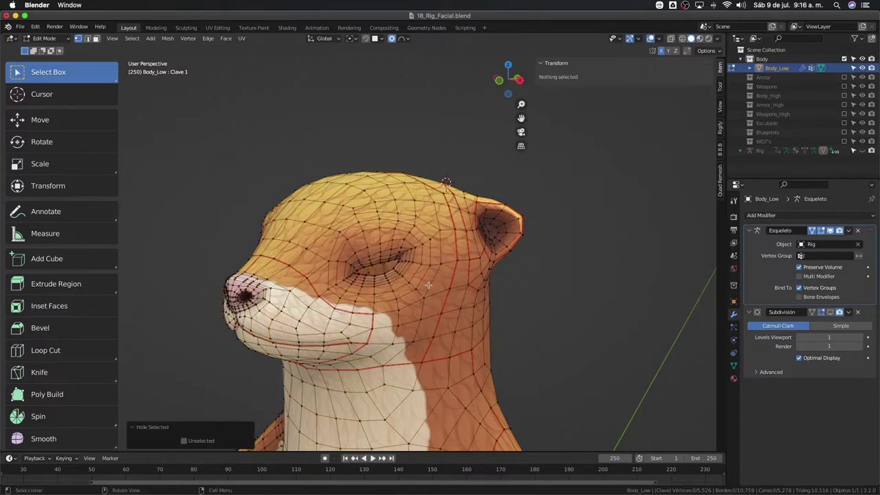
Zoom into the eye, reveal hidden geometry, and select a single eyelid vertex
scroll(435, 275, up, 2)
scroll(433, 264, up, 3)
scroll(432, 254, up, 3)
mouse_move(432, 255)
middle_down()
mouse_move(447, 270)
mouse_move(442, 229)
mouse_move(439, 254)
middle_up()
key(alt+h)
key(alt+a)
click(443, 229)
Return to Sculpt Mode, frame the eye, and hide the eyeball face set
key(ctrl+Tab)
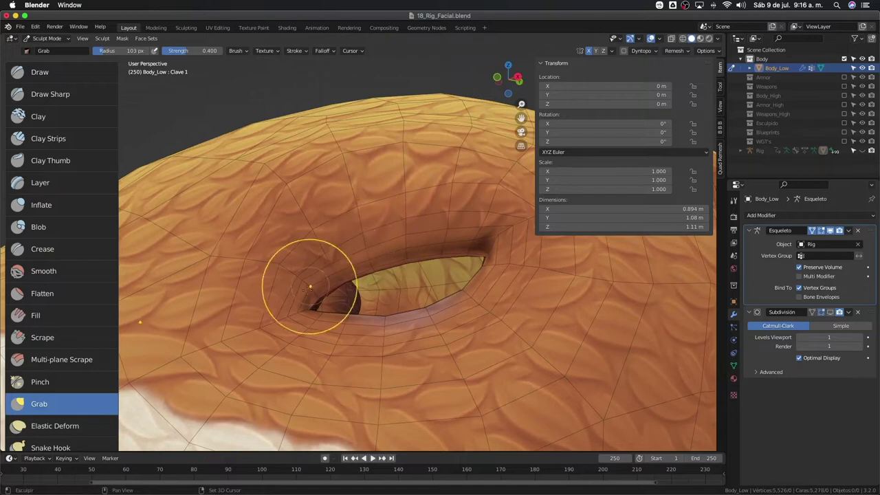
mouse_move(387, 250)
middle_down()
mouse_move(421, 210)
mouse_move(373, 198)
middle_up()
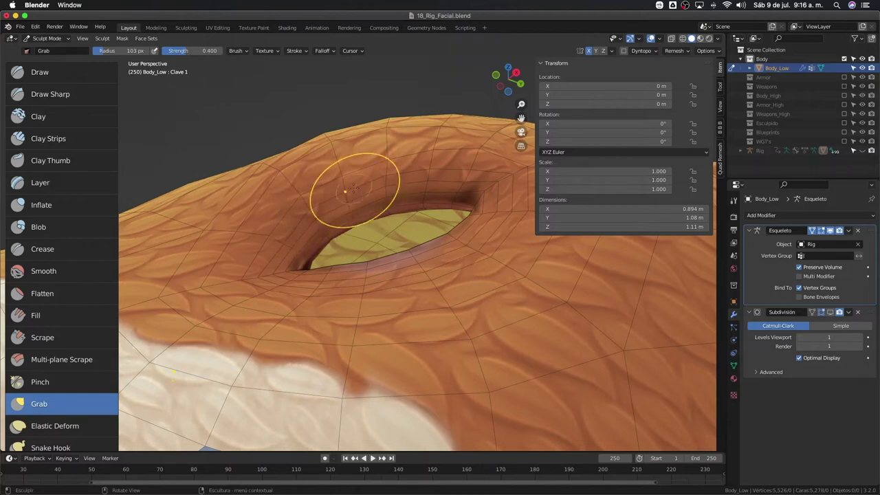
key(alt+h)
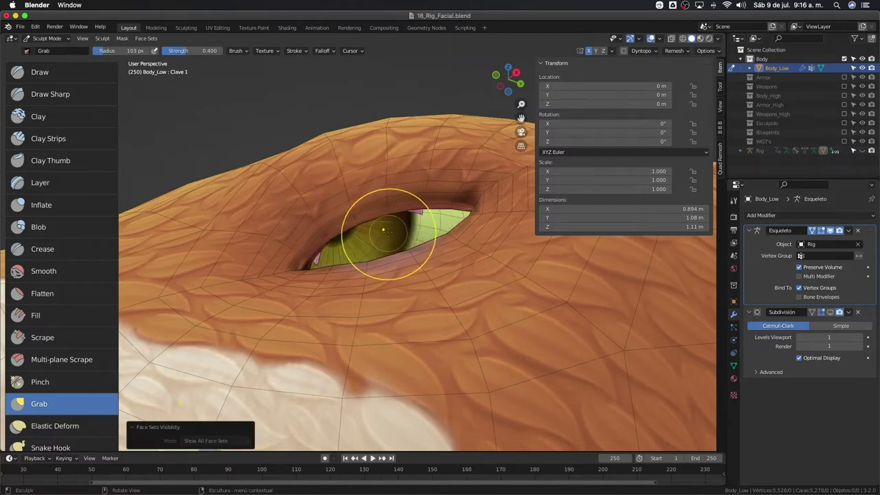
mouse_move(389, 231)
middle_down()
mouse_move(386, 194)
mouse_move(406, 186)
mouse_move(415, 240)
mouse_move(517, 259)
mouse_move(491, 255)
mouse_move(411, 284)
middle_up()
scroll(406, 186, up, 3)
key(h)
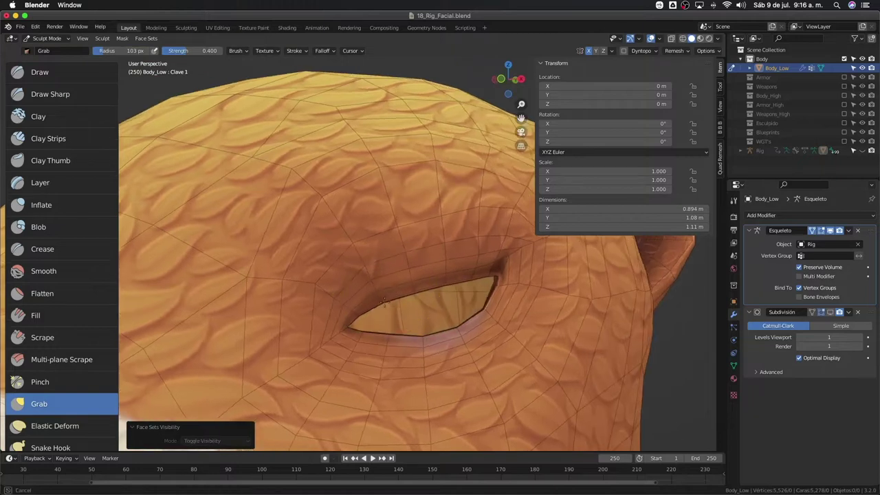
Grab-sculpt the inner eyelid corner and upper rim, using brush radii of 65 and 98 px
mouse_move(383, 302)
mouse_down()
mouse_move(392, 295)
mouse_move(353, 314)
mouse_move(380, 311)
mouse_up()
key(f)
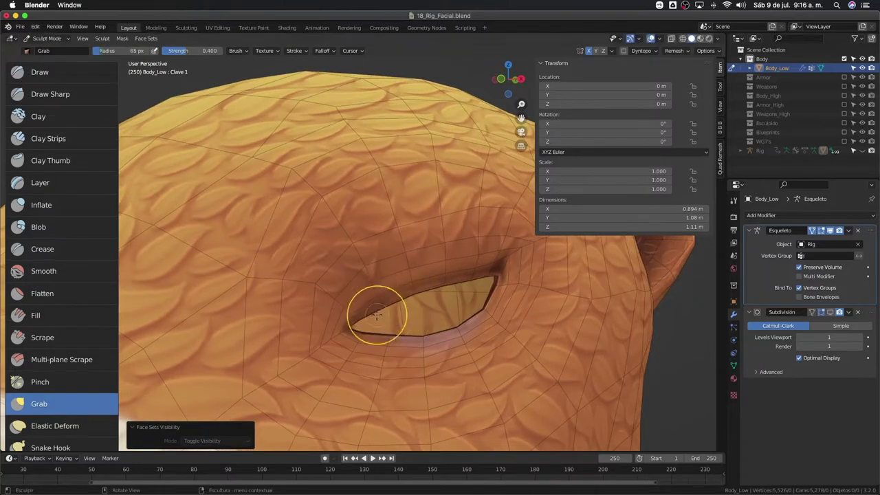
click(385, 312)
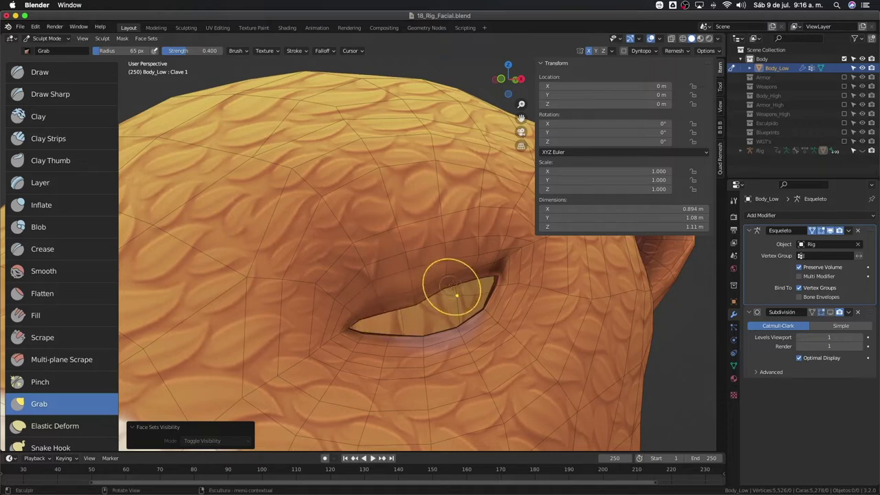
drag(452, 286, 457, 284)
middle_drag(457, 291, 438, 265)
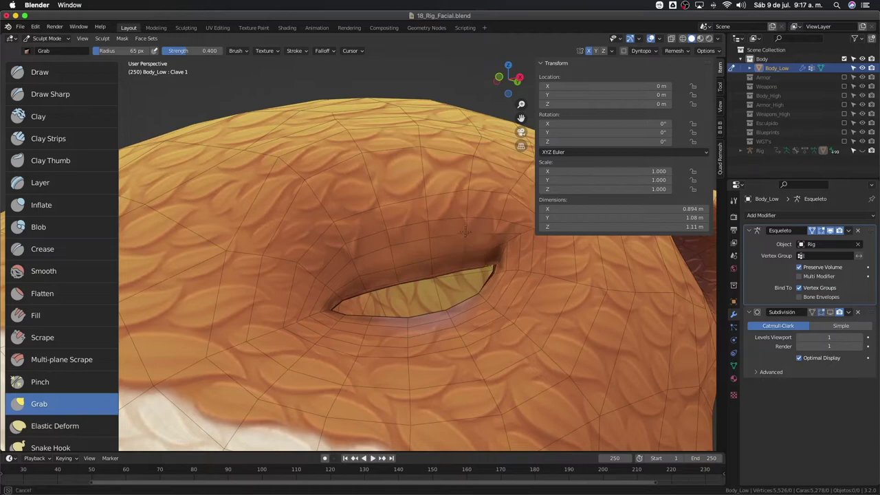
middle_drag(430, 233, 436, 240)
key(f)
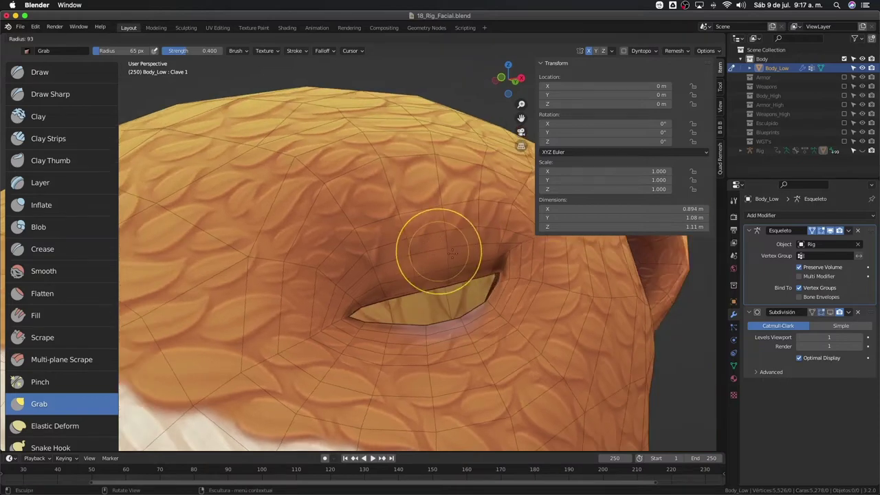
click(413, 254)
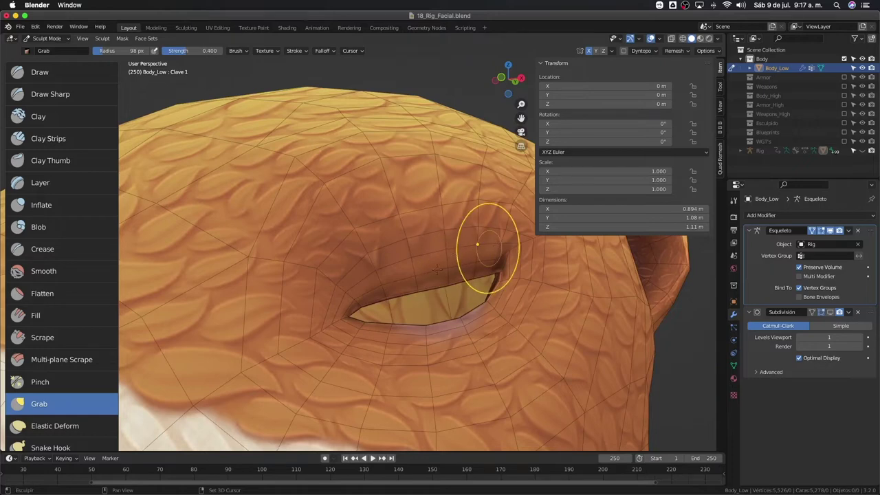
Inspect the eye from several angles with a smaller brush, then show all face sets again
mouse_move(477, 244)
middle_down()
mouse_move(442, 275)
mouse_move(447, 237)
mouse_move(479, 255)
middle_up()
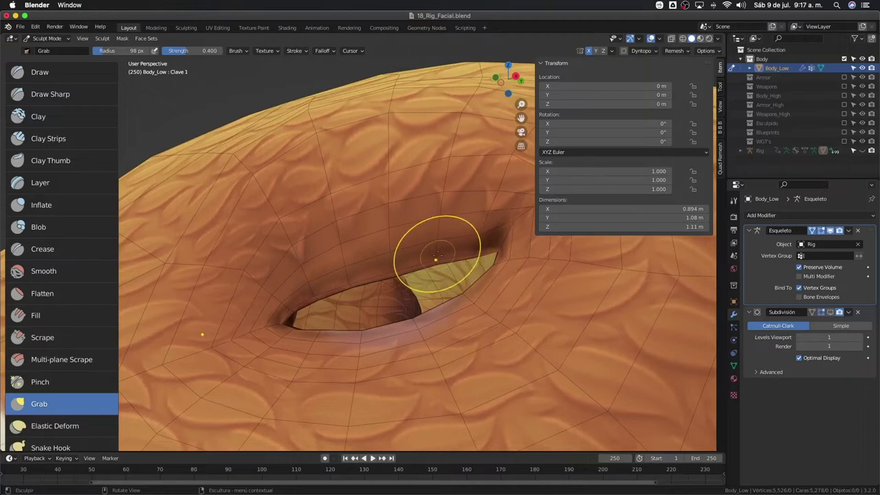
middle_drag(403, 285, 403, 314)
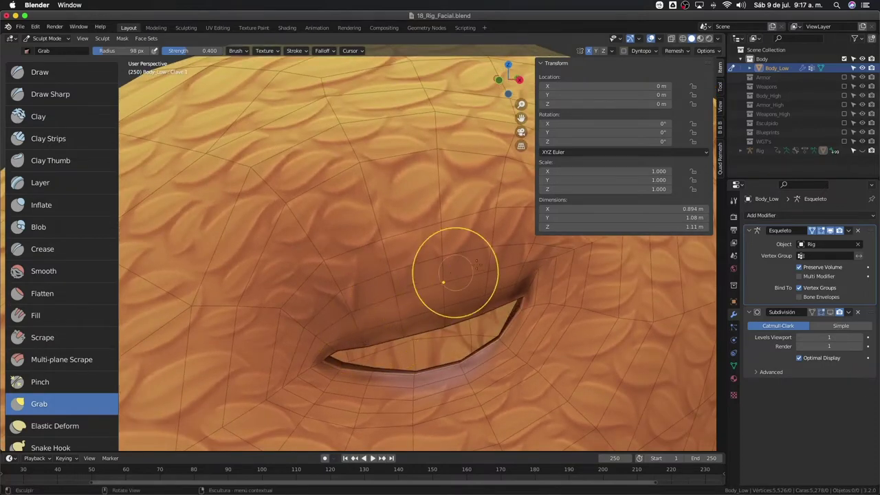
mouse_move(452, 279)
middle_down()
mouse_move(464, 229)
mouse_move(422, 283)
mouse_move(436, 297)
middle_up()
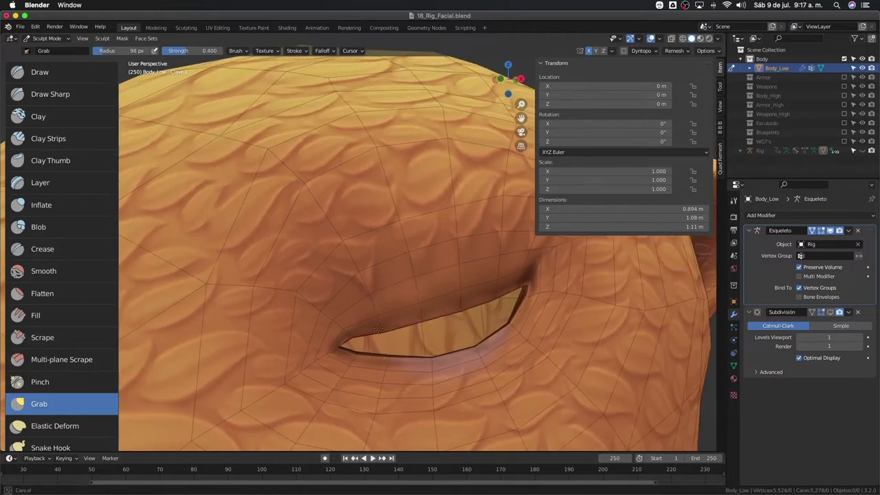
mouse_move(484, 282)
middle_down()
mouse_move(493, 294)
mouse_move(481, 236)
mouse_move(452, 277)
middle_up()
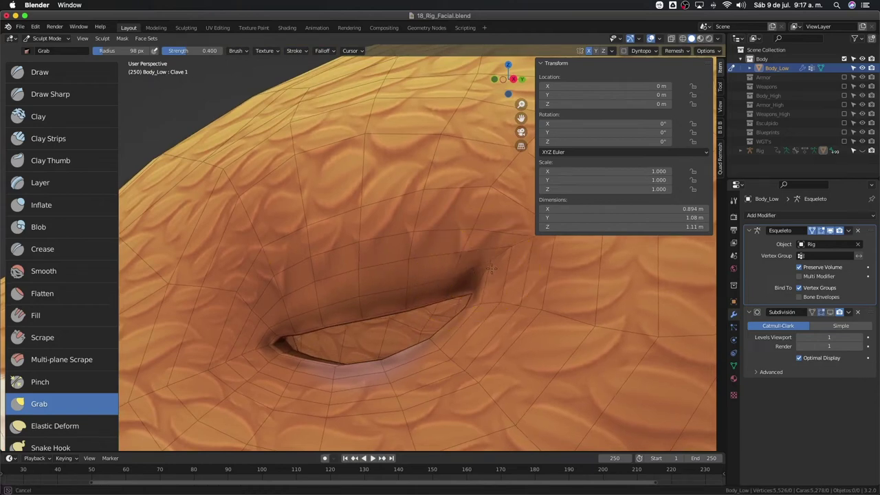
key(bracketleft)
key(bracketleft)
key(bracketleft)
key(bracketleft)
key(bracketleft)
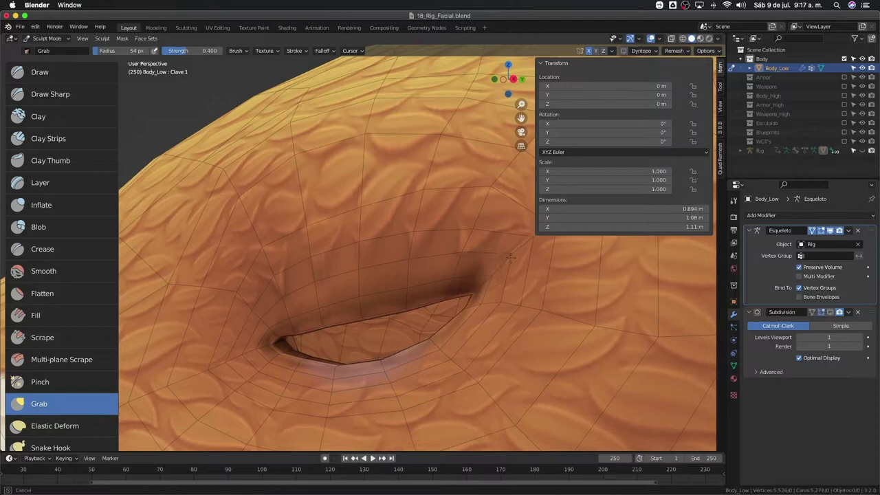
scroll(493, 268, down, 3)
mouse_move(477, 255)
middle_down()
mouse_move(430, 322)
mouse_move(483, 186)
mouse_move(420, 316)
mouse_move(437, 346)
middle_up()
key(alt+h)
scroll(439, 306, down, 2)
key(Tab)
key(Tab)
Hide the neck piece's face set and zoom in until the eyelid opening faces the view
key(h)
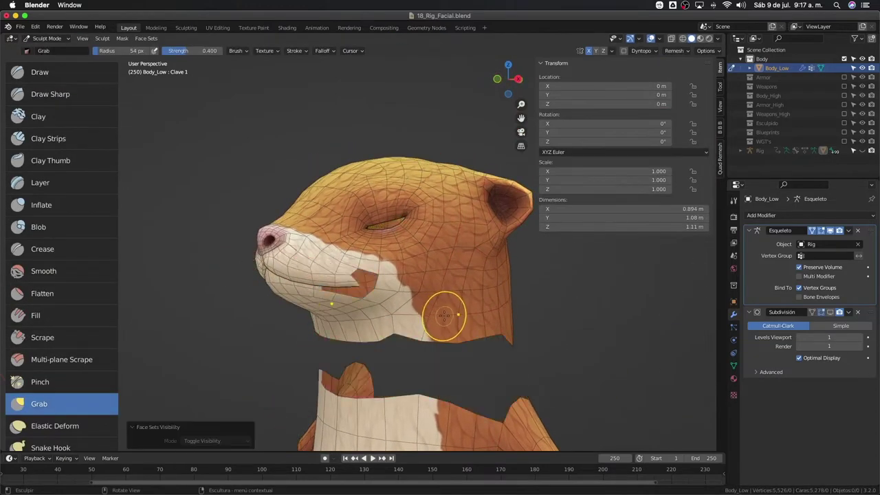
mouse_move(445, 315)
middle_down()
mouse_move(444, 289)
mouse_move(425, 382)
middle_up()
scroll(444, 289, down, 3)
scroll(425, 382, up, 3)
key(Tab)
mouse_move(413, 323)
middle_down()
mouse_move(406, 312)
mouse_move(422, 229)
mouse_move(487, 230)
middle_up()
scroll(406, 312, up, 2)
scroll(407, 311, up, 2)
scroll(422, 229, up, 1)
scroll(487, 230, up, 1)
scroll(487, 230, up, 1)
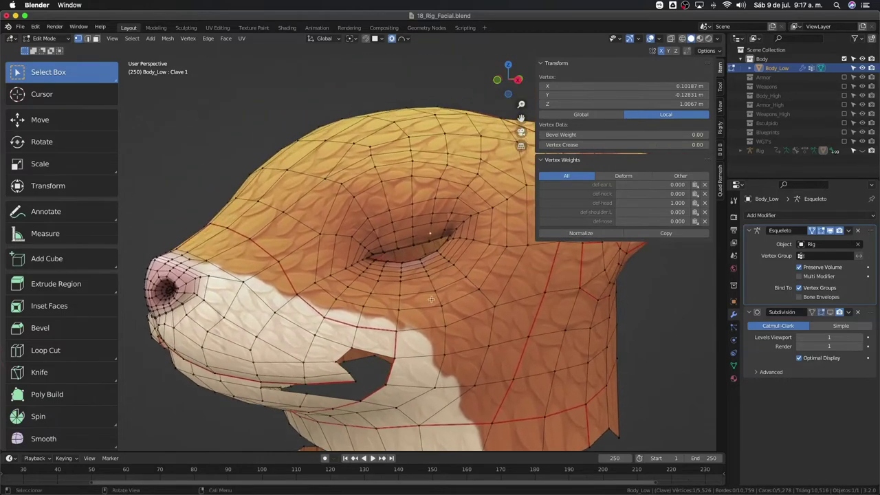
scroll(487, 229, up, 2)
scroll(468, 218, up, 1)
scroll(475, 203, up, 2)
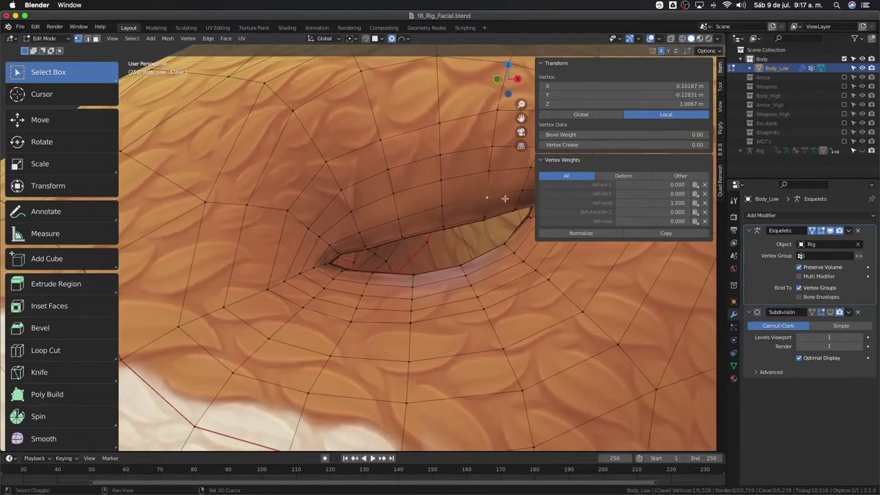
mouse_move(477, 202)
middle_down()
mouse_move(470, 215)
mouse_move(455, 187)
middle_up()
Move the eyelid rim vertices with proportional falloff to tighten the opening
key(g)
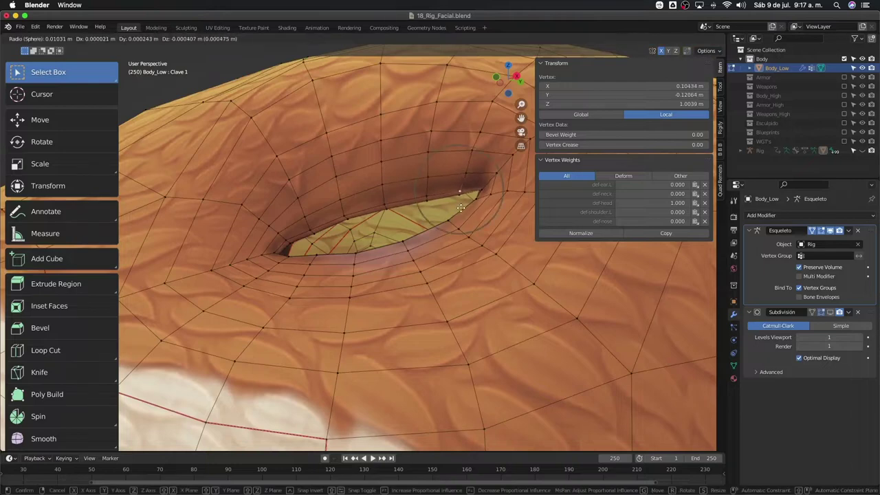
click(463, 209)
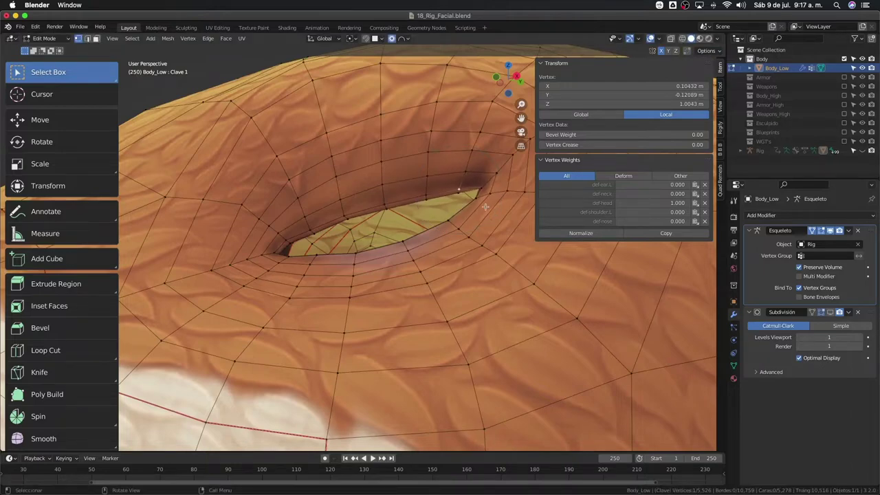
key(g)
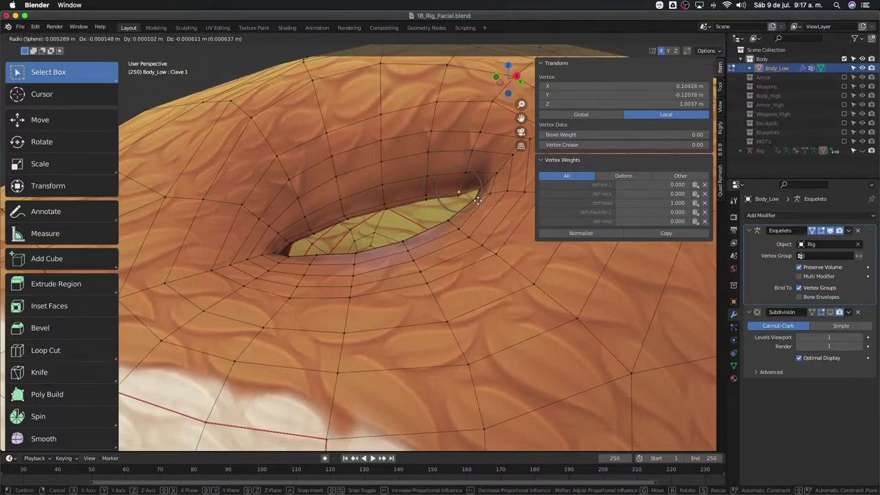
click(478, 200)
key(g)
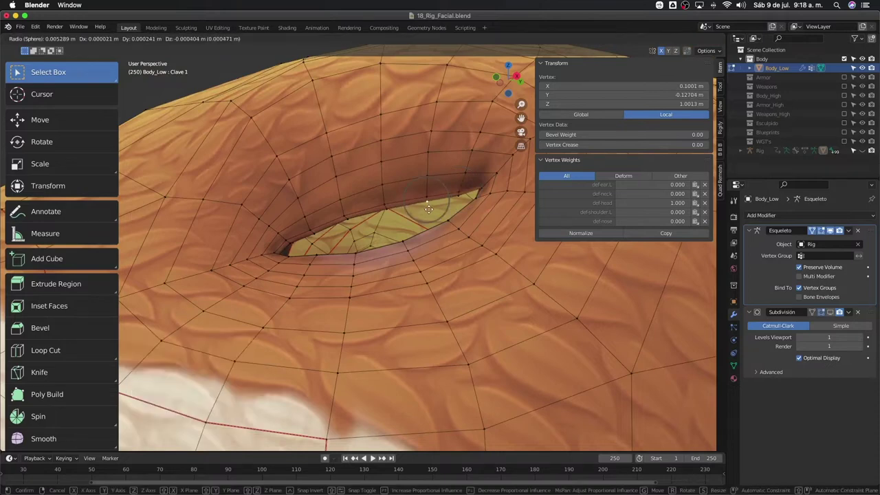
click(427, 211)
key(g)
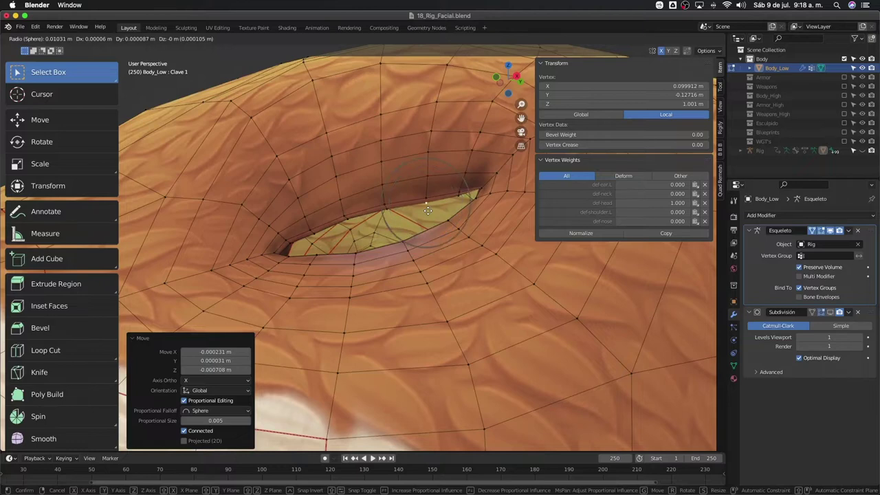
scroll(427, 211, down, 1)
right_click(427, 210)
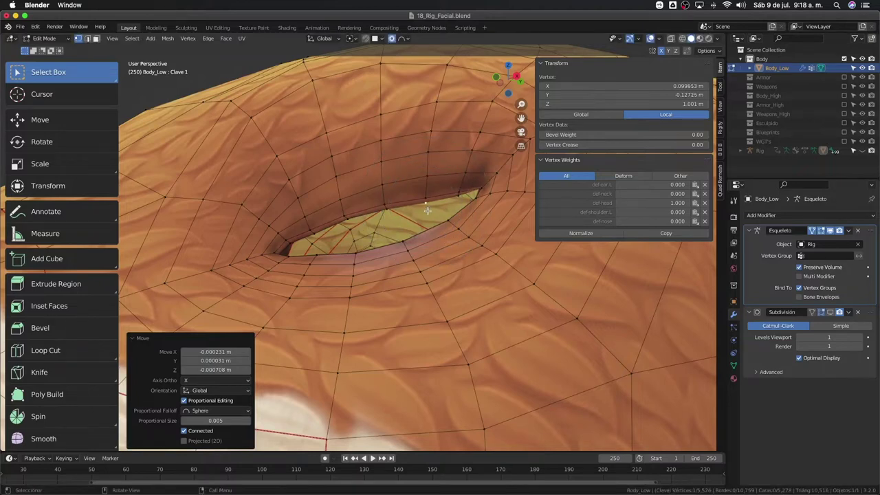
key(g)
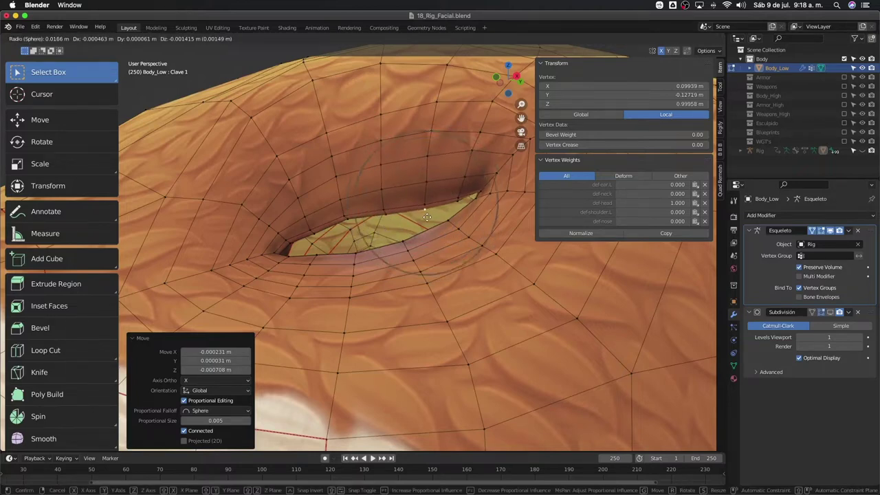
right_click(397, 218)
mouse_move(398, 219)
middle_down()
mouse_move(379, 230)
mouse_move(386, 244)
mouse_move(428, 255)
mouse_move(408, 255)
mouse_move(415, 211)
middle_up()
key(g)
click(385, 244)
Reveal the hidden faces, nudge one upper eyelid vertex, then sculpt with the eyeball face set hidden
key(alt+h)
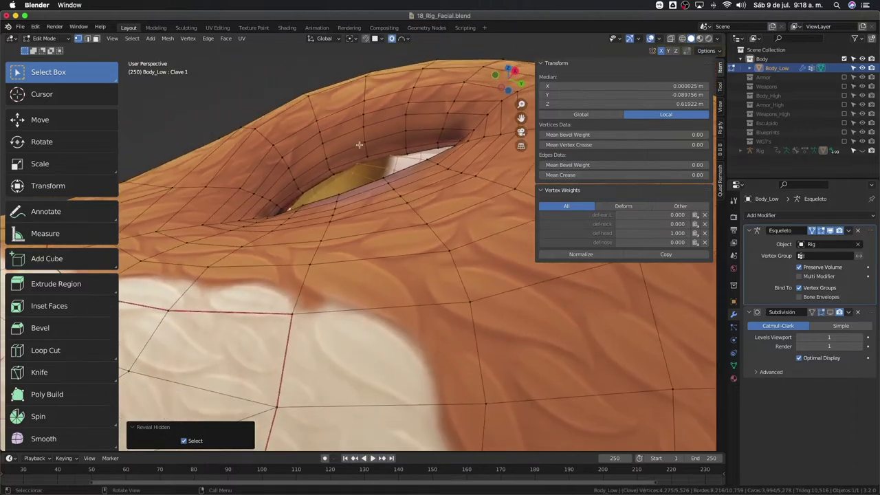
click(364, 149)
key(g)
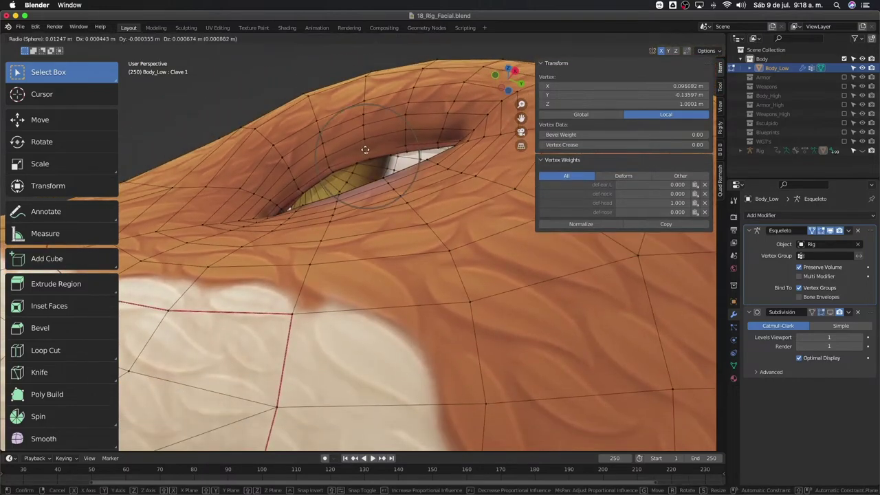
click(365, 149)
mouse_move(365, 149)
middle_down()
mouse_move(363, 161)
mouse_move(412, 178)
mouse_move(415, 204)
mouse_move(442, 214)
mouse_move(436, 236)
mouse_move(404, 220)
mouse_move(440, 246)
mouse_move(411, 204)
middle_up()
key(ctrl+Tab)
key(h)
scroll(402, 279, up, 3)
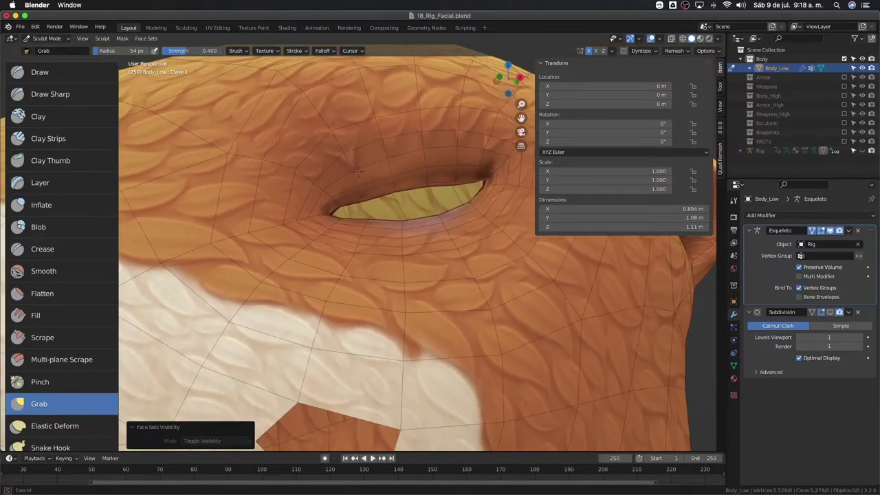
Select an eyelid edge path at the outer corner and move it along Y twice
mouse_move(366, 172)
middle_down()
mouse_move(425, 192)
mouse_move(461, 157)
mouse_move(430, 156)
mouse_move(456, 187)
mouse_move(447, 196)
mouse_move(461, 184)
mouse_move(507, 181)
middle_up()
key(Tab)
ctrl+click(460, 184)
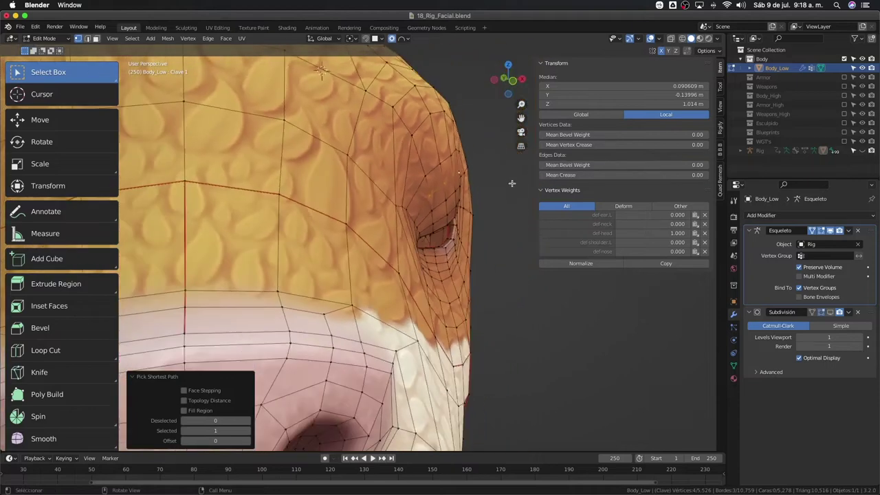
key(g)
key(y)
click(505, 181)
key(g)
key(y)
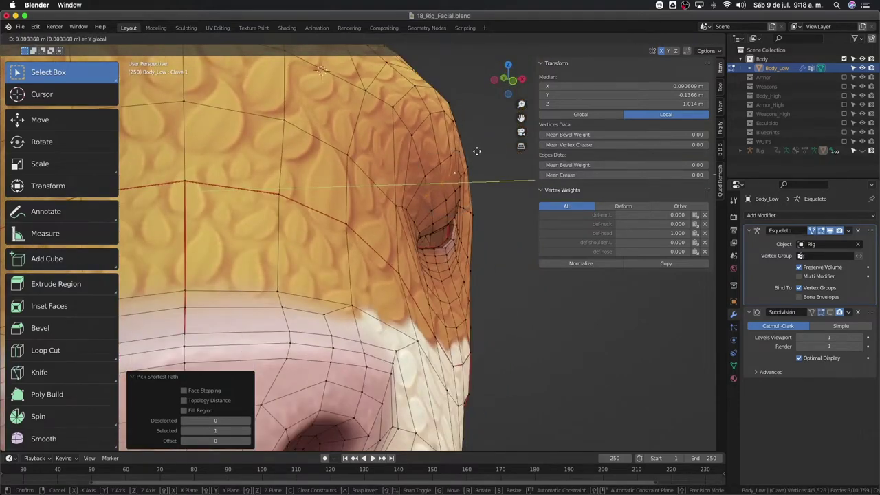
click(476, 151)
Check the lid in Sculpt Mode, try another edge slide, and return to sculpting the whole head
key(ctrl+Tab)
mouse_move(471, 177)
middle_down()
mouse_move(466, 187)
mouse_move(496, 198)
mouse_move(465, 192)
mouse_move(478, 194)
middle_up()
key(alt+h)
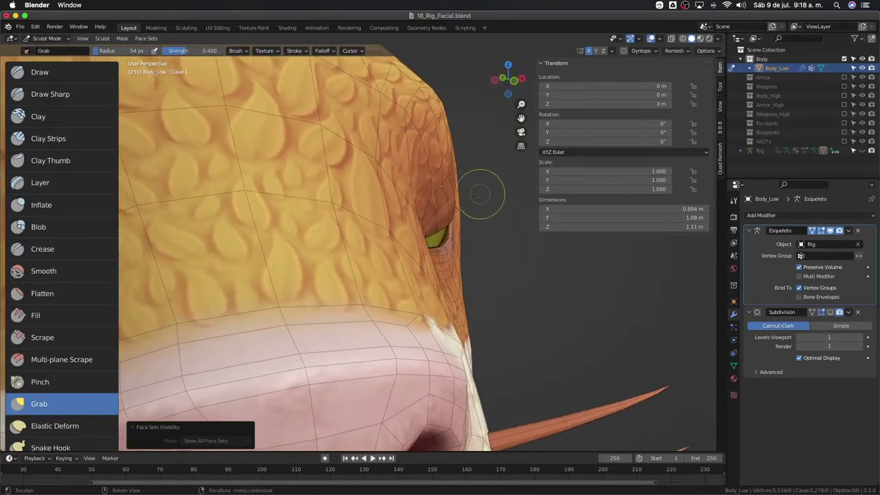
key(Tab)
key(g)
key(y)
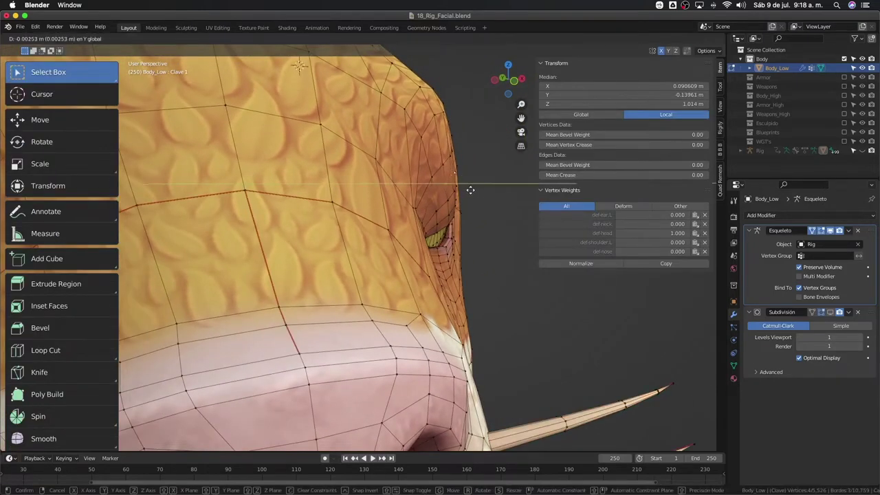
key(Escape)
key(g)
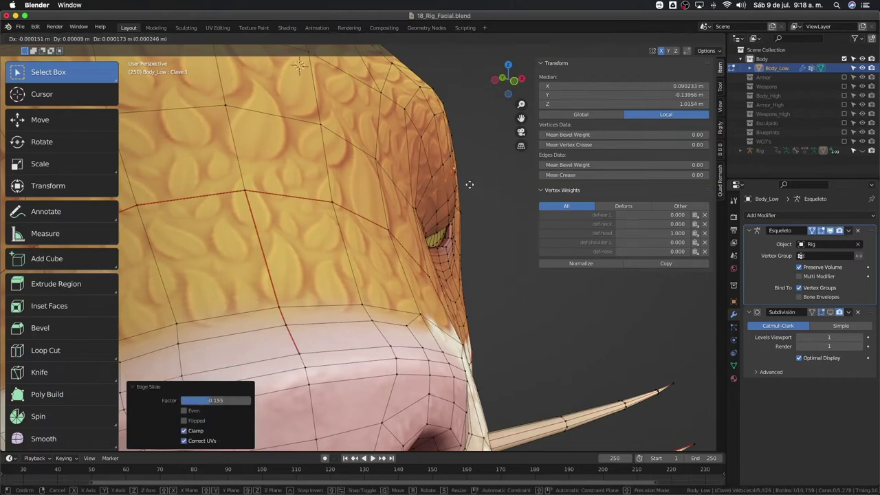
key(Escape)
key(Tab)
middle_drag(468, 184, 442, 191)
Turn the subdivision preview off and zoom into a front view of the otter's head
scroll(442, 190, down, 5)
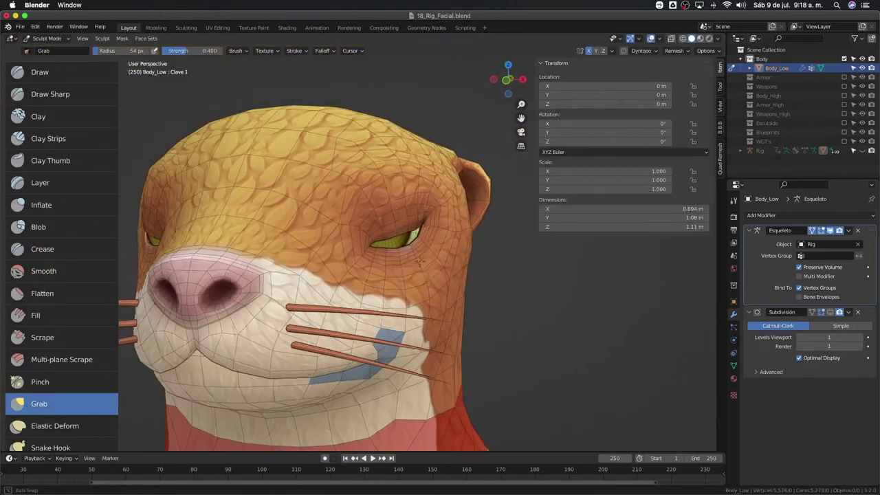
middle_drag(523, 295, 580, 383)
click(831, 313)
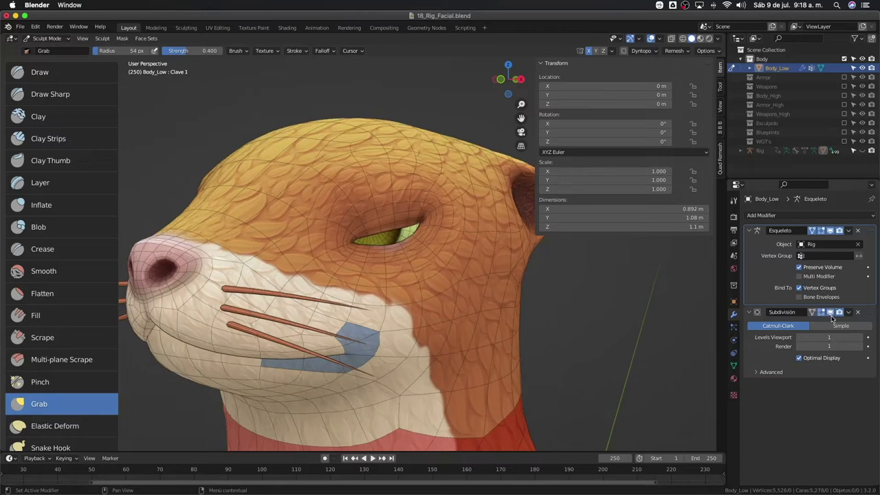
click(831, 313)
click(832, 313)
scroll(470, 241, down, 5)
mouse_move(393, 275)
middle_down()
mouse_move(389, 259)
mouse_move(423, 237)
middle_up()
scroll(390, 260, up, 3)
scroll(392, 232, up, 2)
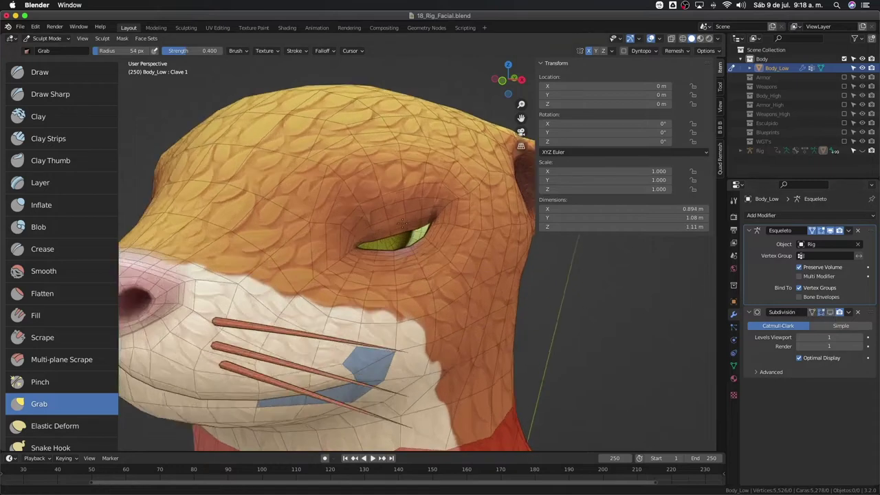
scroll(403, 230, up, 3)
scroll(385, 219, up, 2)
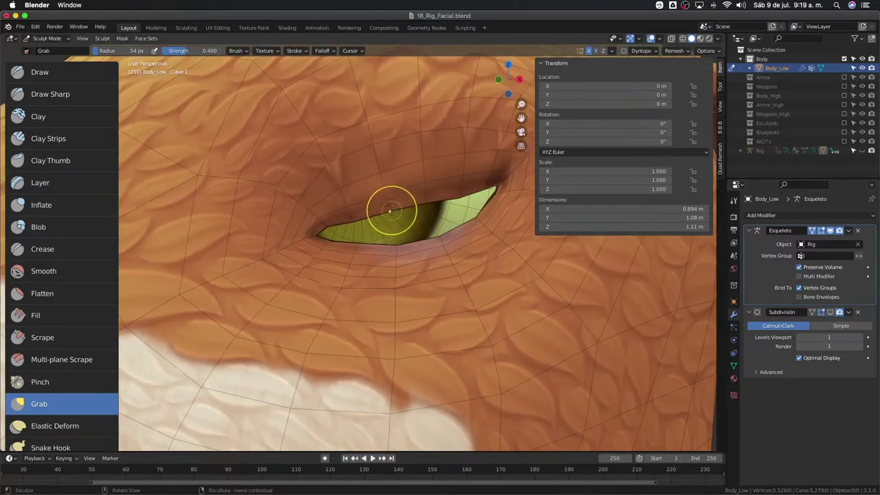
Hide the eyeball face set, Grab the upper eyelid down to narrow the eye, then reveal all
key(h)
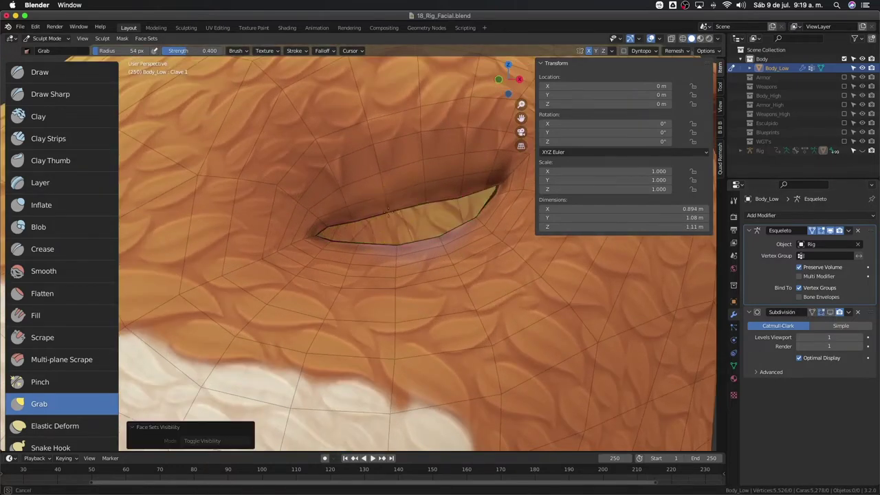
drag(350, 222, 392, 221)
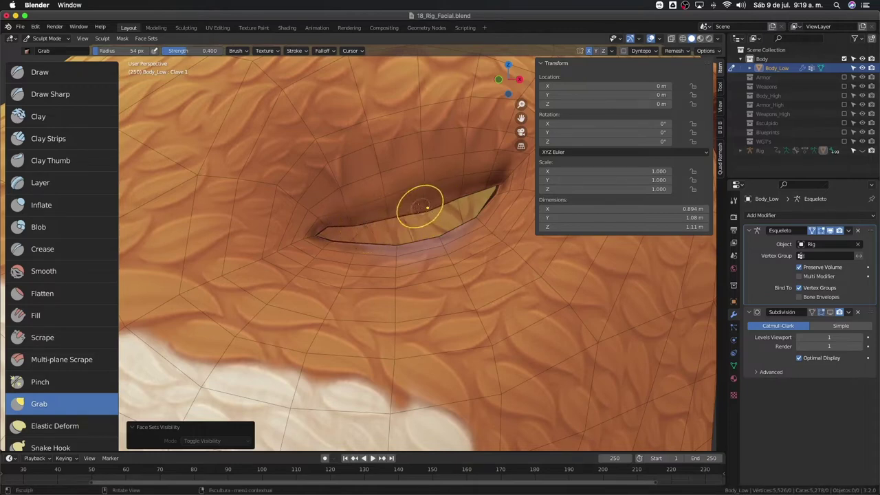
drag(446, 191, 450, 207)
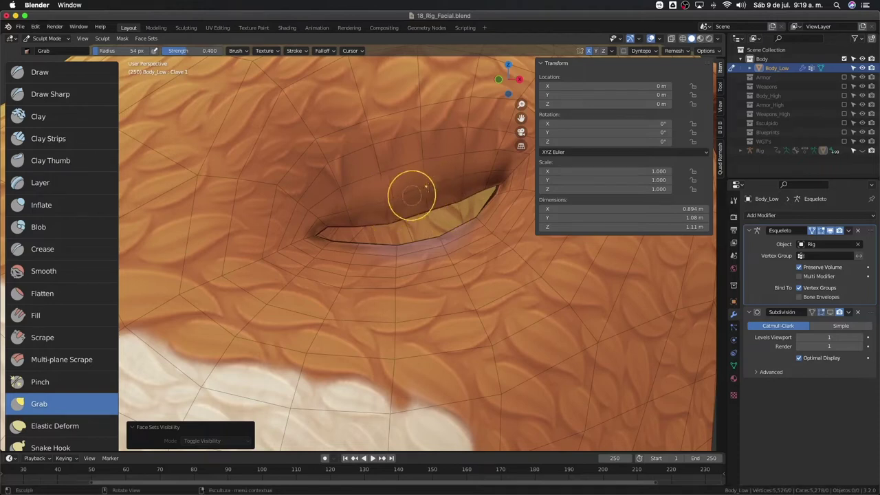
mouse_move(466, 184)
mouse_down()
mouse_move(480, 184)
mouse_move(466, 197)
mouse_up()
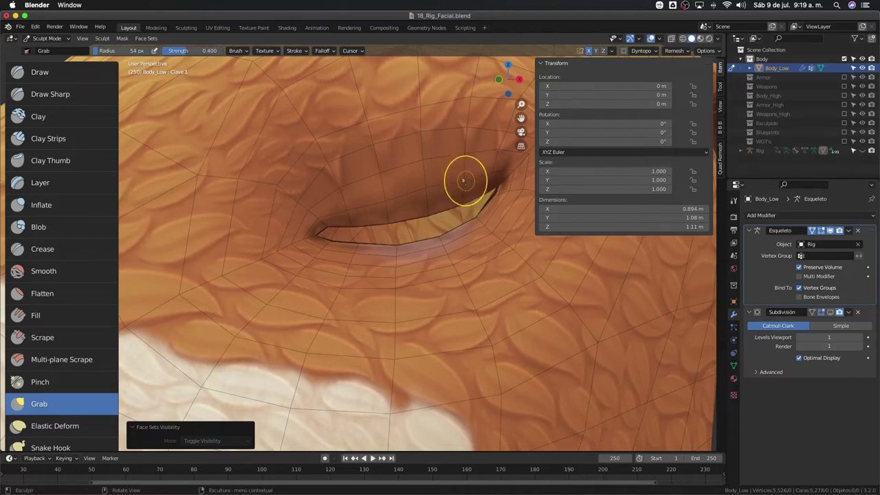
drag(464, 180, 462, 200)
mouse_move(427, 195)
middle_down()
mouse_move(448, 154)
mouse_move(463, 220)
middle_up()
key(alt+h)
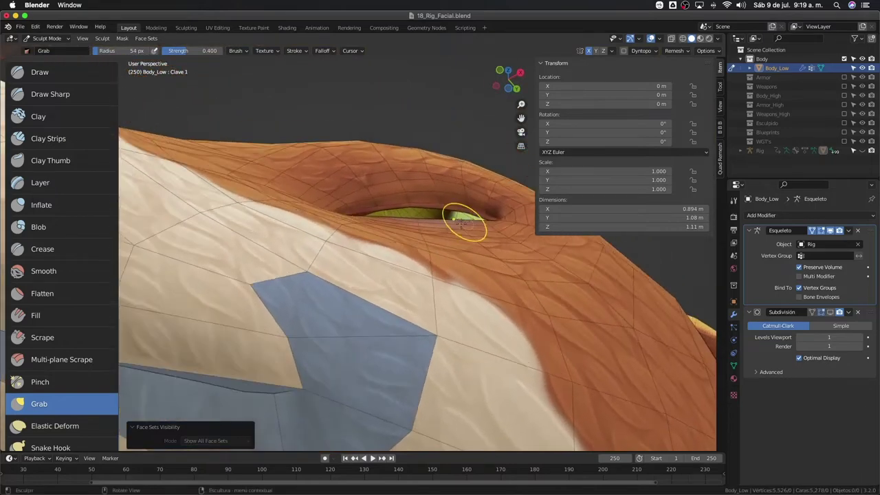
Resize the Grab brush to 27, then 30, then 57 px while orbiting around the eyelid
mouse_move(399, 243)
middle_down()
mouse_move(417, 227)
mouse_move(354, 281)
mouse_move(381, 203)
middle_up()
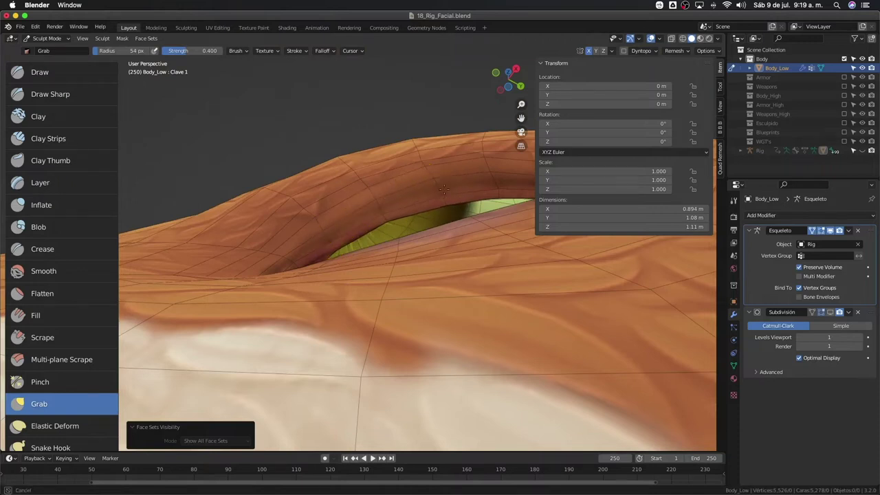
key(f)
click(374, 231)
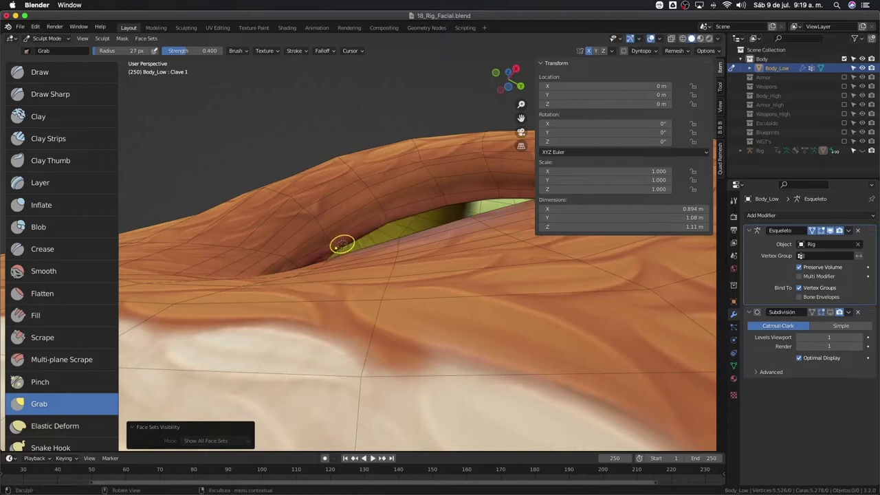
middle_drag(339, 252, 360, 243)
key(f)
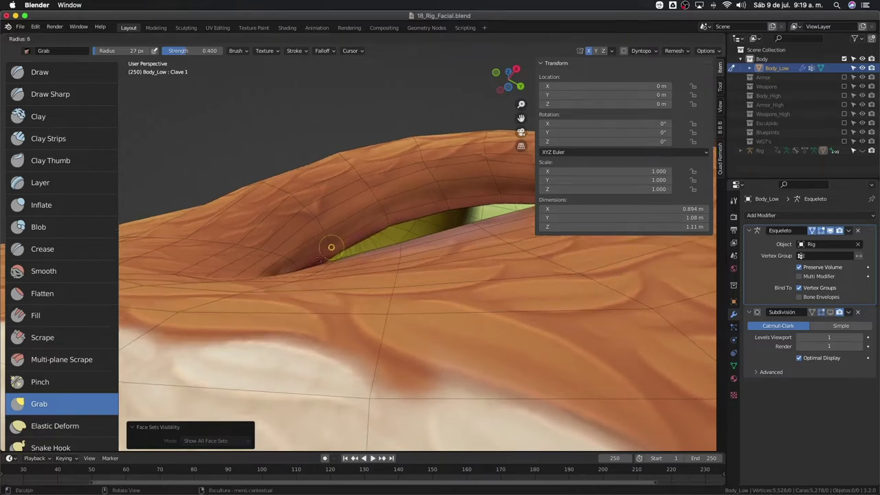
click(331, 244)
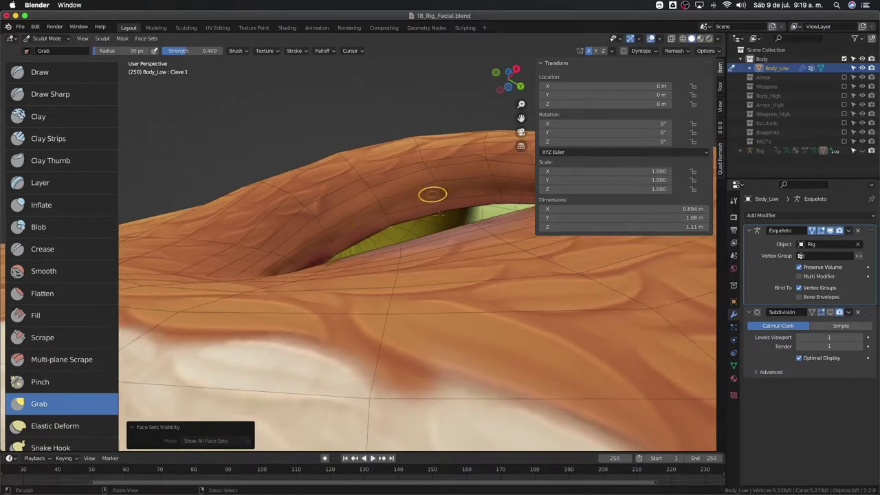
mouse_move(432, 195)
middle_down()
mouse_move(433, 281)
mouse_move(369, 215)
middle_up()
key(f)
key(f)
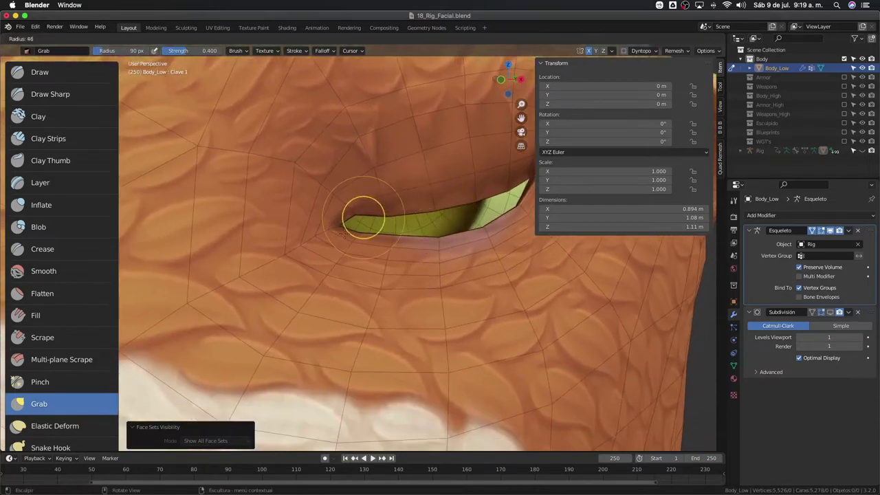
click(344, 232)
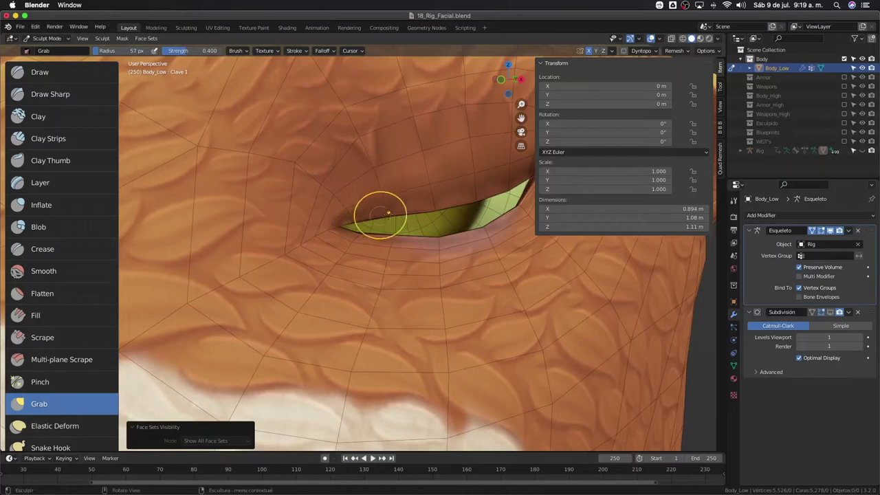
scroll(389, 220, down, 6)
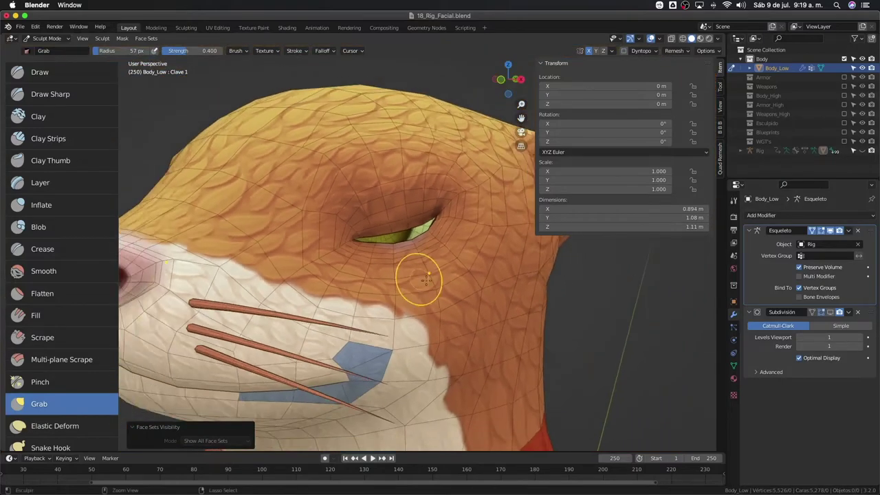
Try an eyelid pull, undo it, and set the Grab brush radius to 35 px
mouse_move(388, 220)
middle_down()
mouse_move(457, 294)
mouse_move(426, 248)
middle_up()
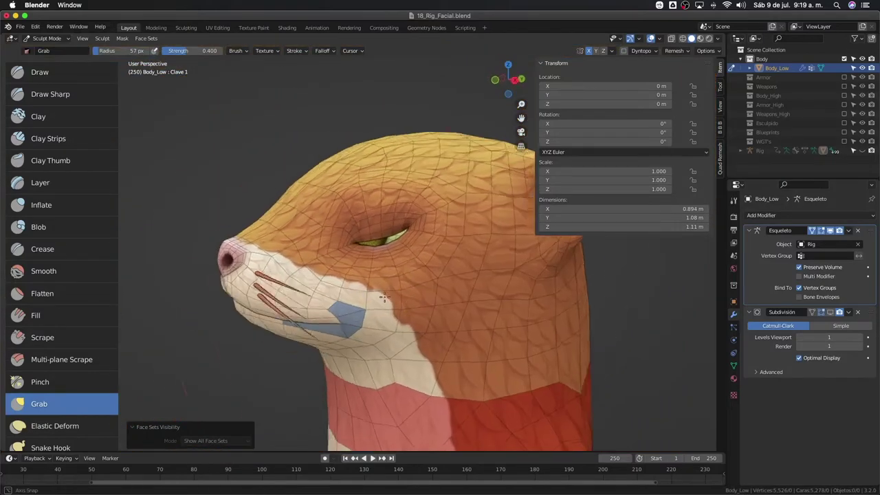
scroll(440, 213, up, 6)
mouse_move(440, 214)
middle_down()
mouse_move(413, 261)
mouse_move(376, 228)
mouse_move(353, 262)
mouse_move(367, 230)
middle_up()
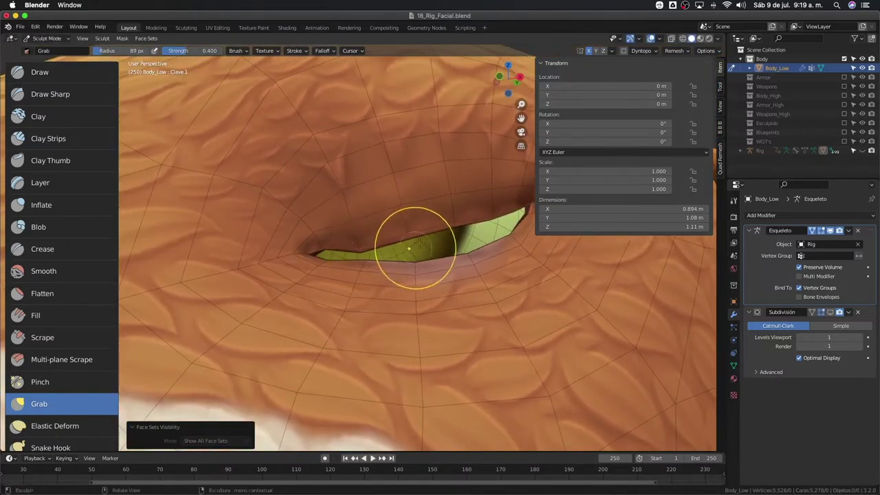
mouse_move(403, 249)
mouse_down()
mouse_move(399, 272)
mouse_move(330, 272)
mouse_up()
key(ctrl+z)
key(f)
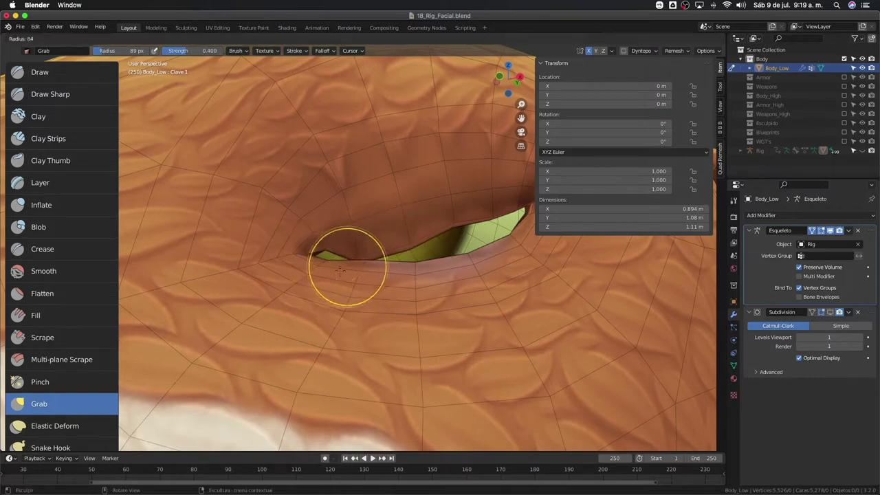
click(326, 282)
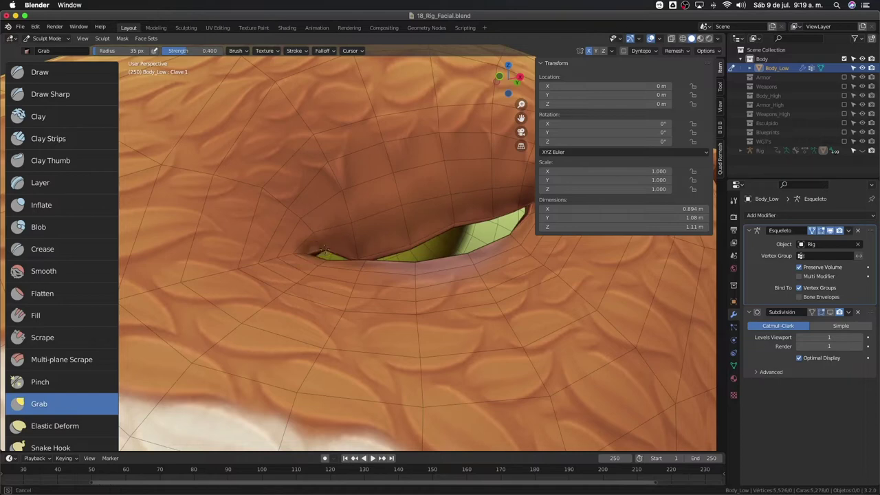
Orbit and zoom to view the eyelid from the side
middle_drag(358, 259, 326, 302)
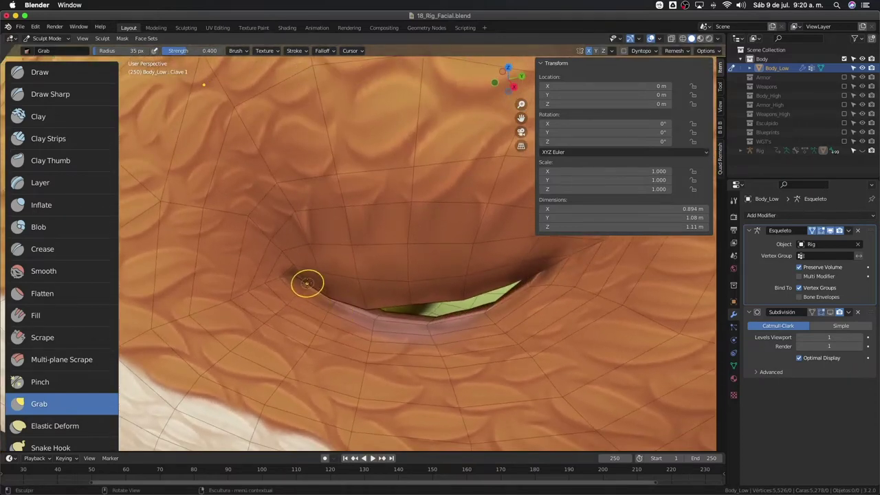
mouse_move(308, 283)
middle_down()
mouse_move(353, 311)
mouse_move(389, 314)
mouse_move(381, 303)
middle_up()
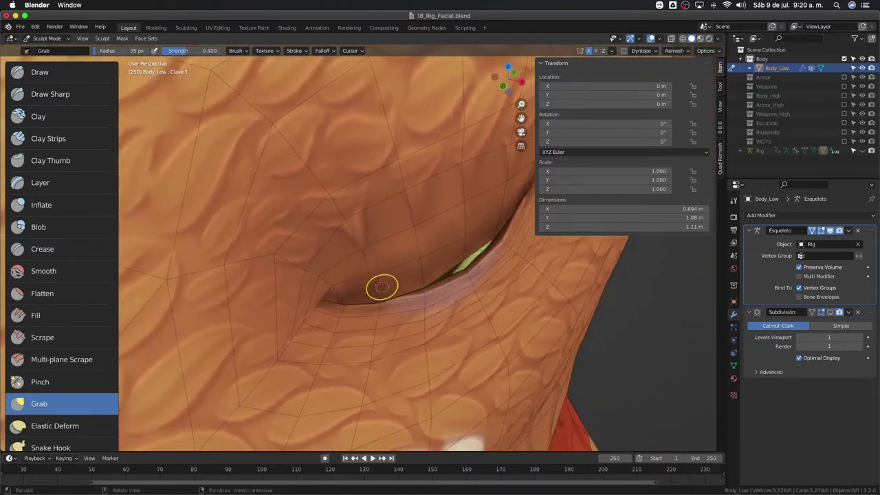
scroll(386, 297, up, 2)
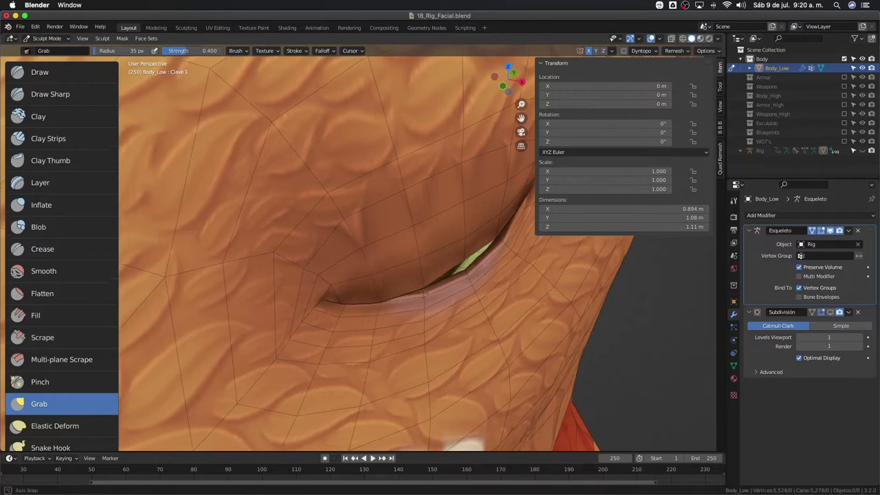
scroll(410, 261, up, 2)
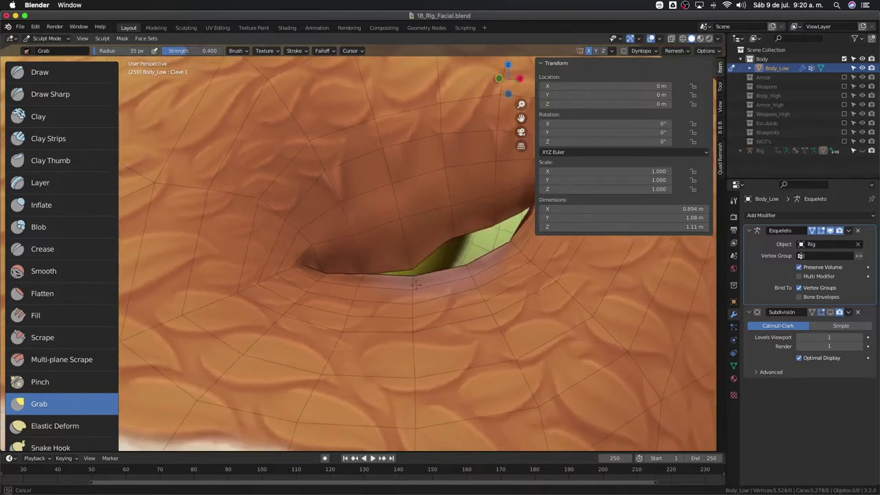
mouse_move(417, 298)
middle_down()
mouse_move(320, 303)
mouse_move(305, 278)
mouse_move(355, 295)
mouse_move(300, 321)
mouse_move(298, 265)
middle_up()
Hide everything except the eyelid face set and orbit around the eye slit
key(h)
scroll(299, 265, up, 3)
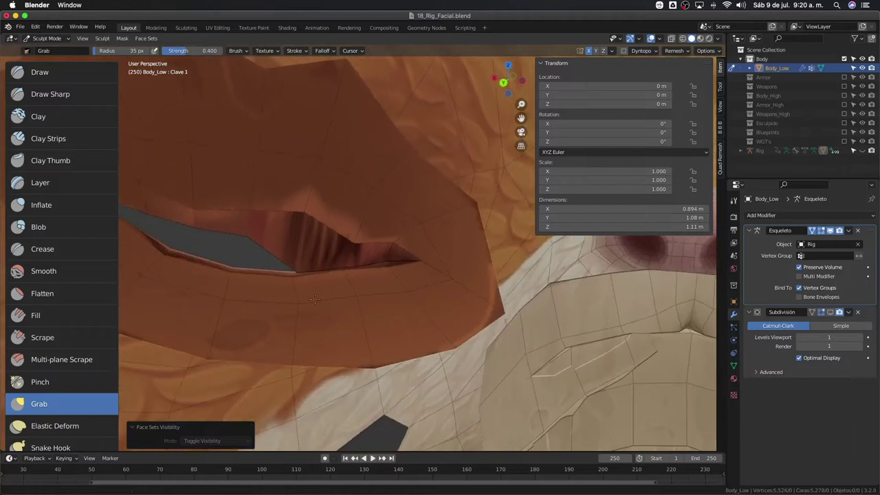
mouse_move(314, 299)
middle_down()
mouse_move(348, 248)
mouse_move(344, 334)
middle_up()
mouse_move(348, 278)
middle_down()
mouse_move(310, 255)
mouse_move(350, 254)
mouse_move(341, 245)
middle_up()
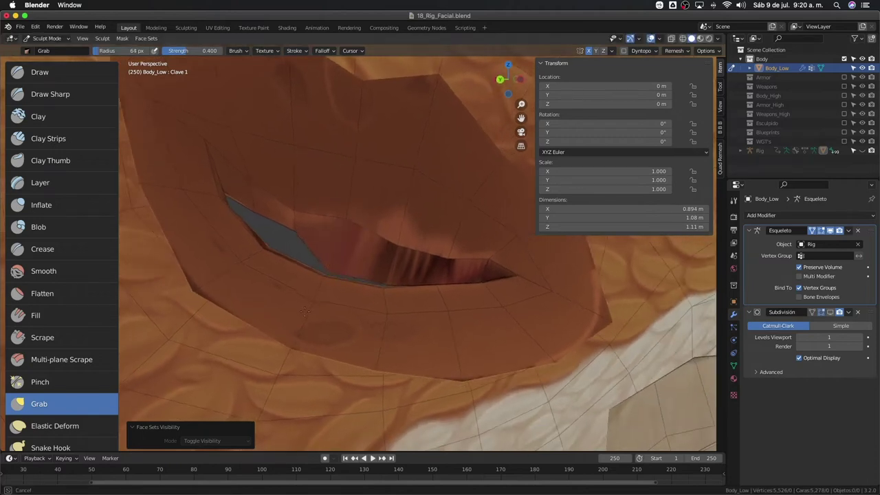
mouse_move(344, 227)
middle_down()
mouse_move(339, 276)
mouse_move(323, 303)
mouse_move(344, 295)
mouse_move(338, 222)
middle_up()
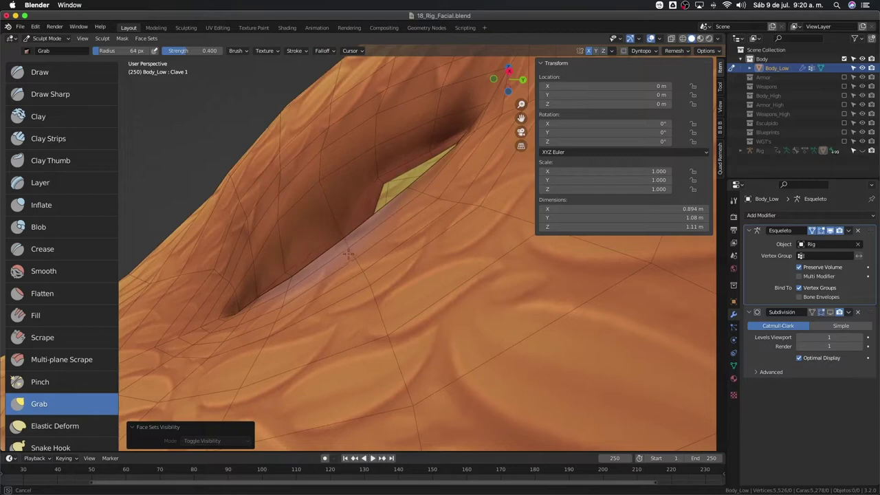
middle_drag(349, 254, 345, 288)
mouse_move(392, 274)
middle_down()
mouse_move(403, 255)
mouse_move(398, 275)
middle_up()
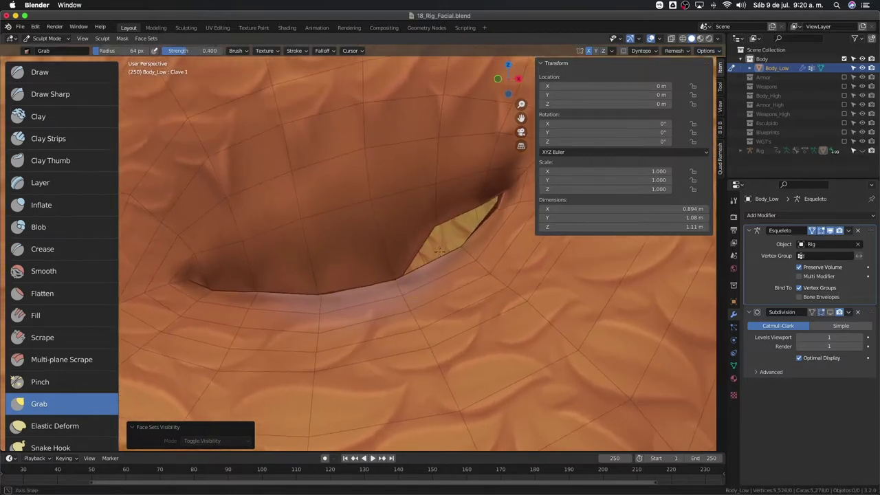
middle_drag(439, 251, 420, 204)
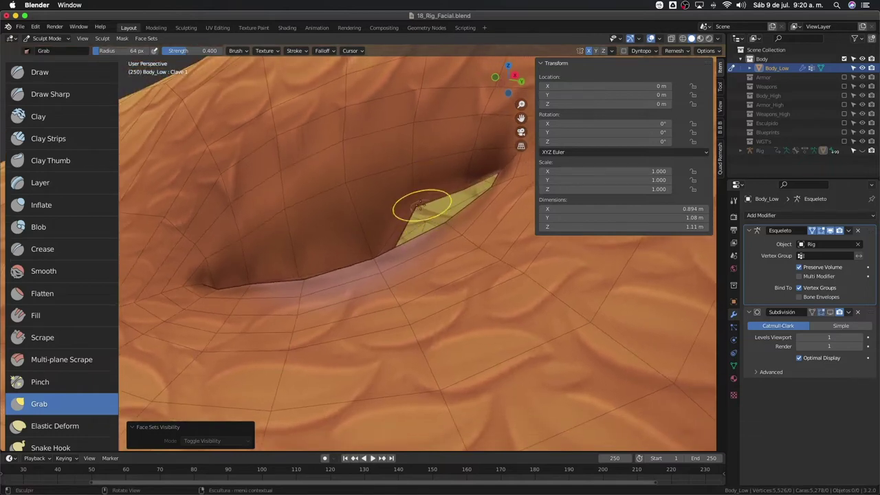
Grab the mesh along the slit edges to tuck the lid edge into the eye slit
drag(420, 205, 426, 217)
middle_drag(486, 253, 456, 252)
drag(456, 251, 459, 257)
mouse_move(466, 264)
middle_down()
mouse_move(442, 236)
mouse_move(456, 186)
mouse_move(468, 222)
middle_up()
drag(468, 222, 449, 204)
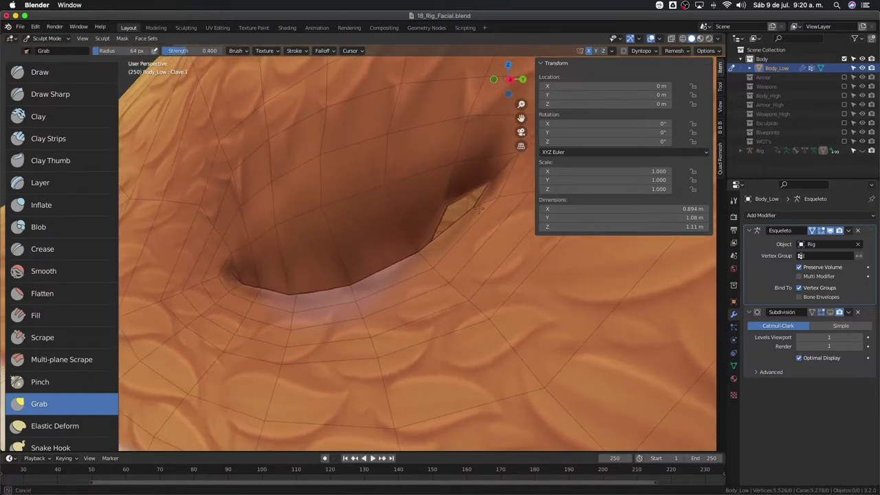
mouse_move(478, 208)
middle_down()
mouse_move(379, 232)
mouse_move(476, 255)
mouse_move(447, 197)
middle_up()
drag(448, 196, 442, 194)
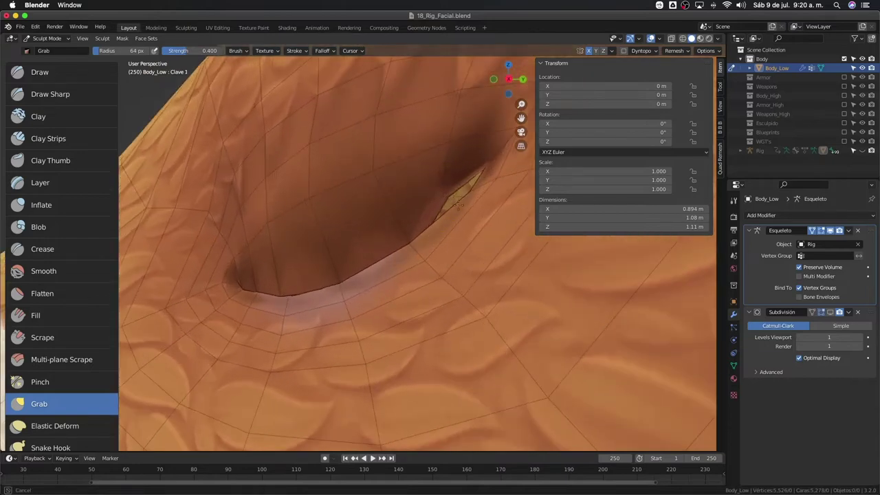
mouse_move(513, 196)
middle_down()
mouse_move(535, 200)
mouse_move(507, 235)
mouse_move(341, 246)
mouse_move(441, 258)
mouse_move(340, 216)
middle_up()
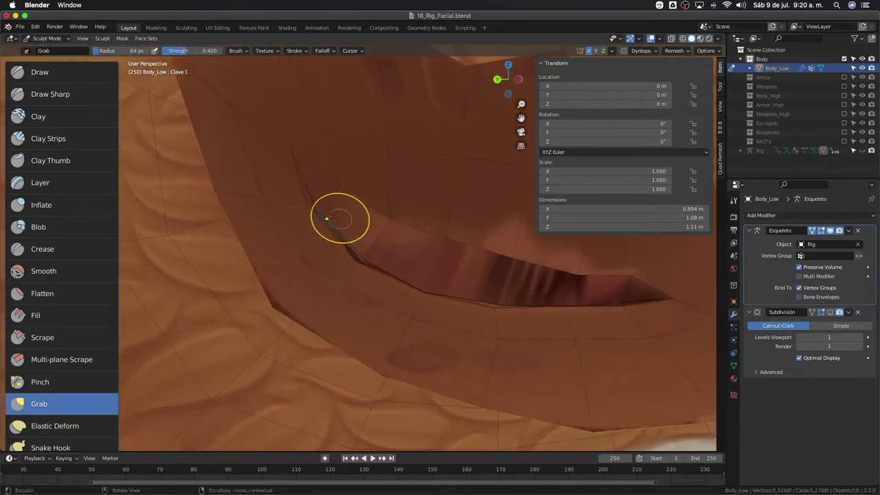
Set the brush radius to 36 px and pull the crease above the slit up and left
mouse_move(308, 195)
mouse_down()
mouse_move(315, 202)
mouse_move(334, 190)
mouse_up()
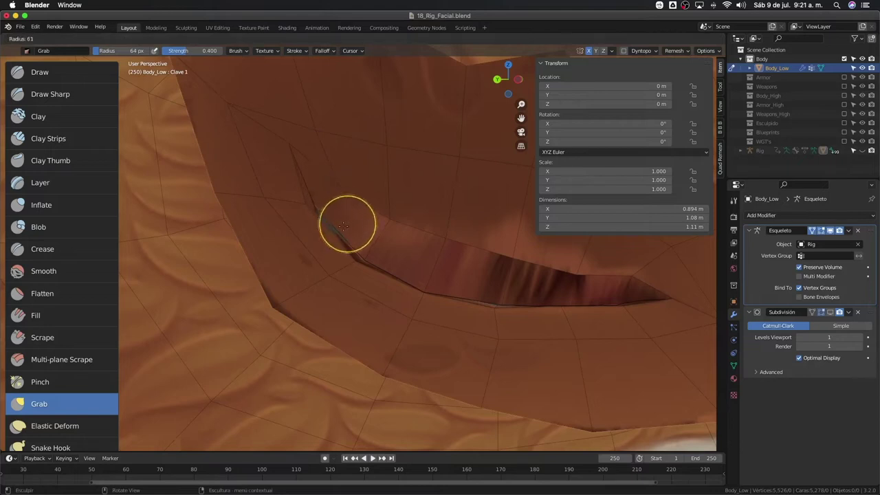
key(f)
click(328, 246)
click(344, 238)
mouse_move(344, 237)
mouse_down()
mouse_move(328, 209)
mouse_move(324, 216)
mouse_move(302, 200)
mouse_up()
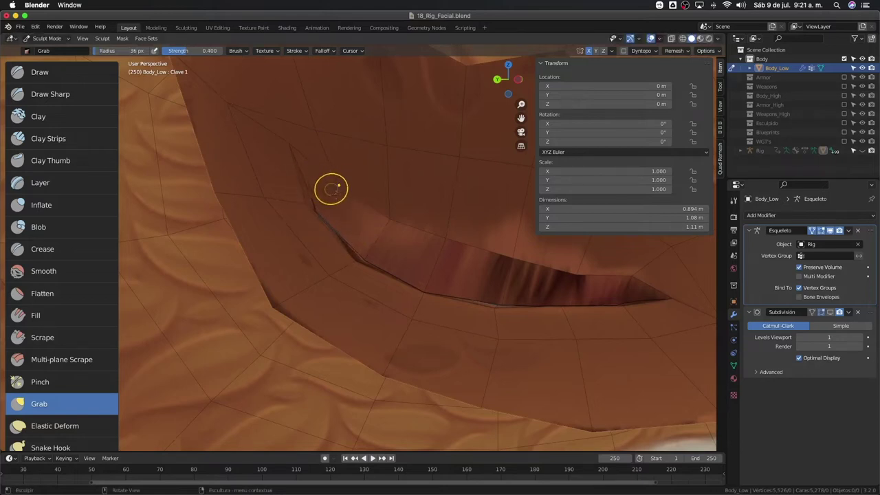
mouse_move(330, 189)
middle_down()
mouse_move(364, 209)
mouse_move(301, 150)
middle_up()
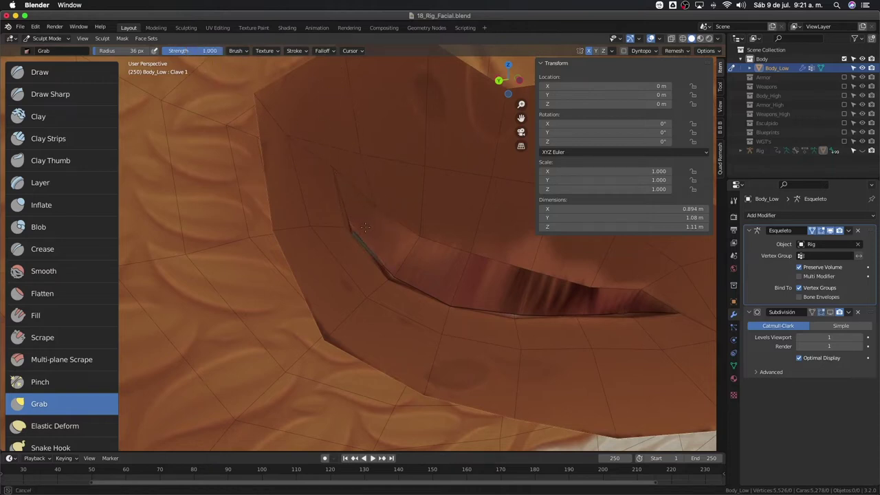
mouse_move(371, 210)
middle_down()
mouse_move(348, 252)
mouse_move(330, 230)
mouse_move(320, 255)
mouse_move(371, 232)
mouse_move(364, 230)
middle_up()
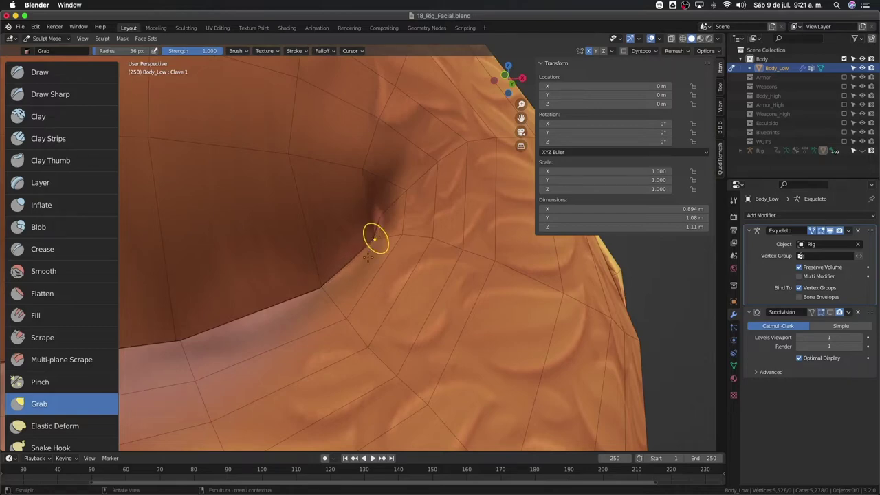
Face the eye opening and resize the Grab brush to 73, then 60, then 44 px
scroll(368, 257, down, 5)
middle_drag(364, 261, 355, 338)
scroll(355, 338, up, 3)
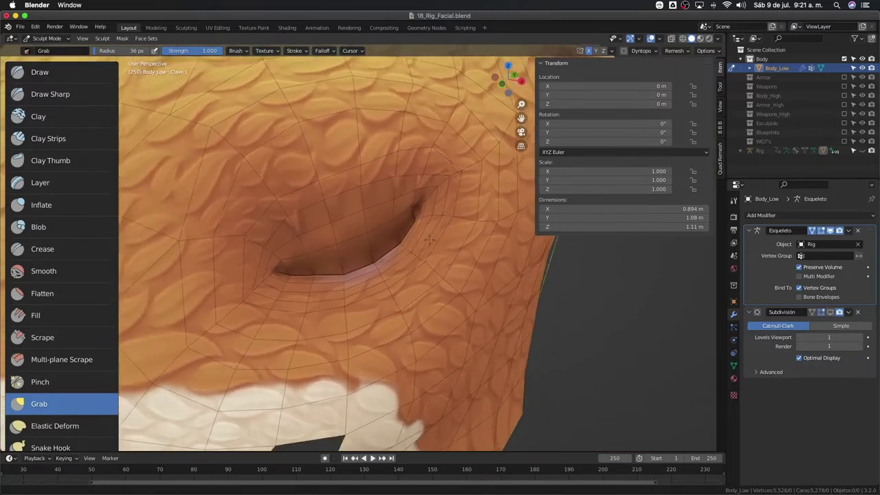
middle_drag(429, 238, 359, 240)
key(f)
click(379, 238)
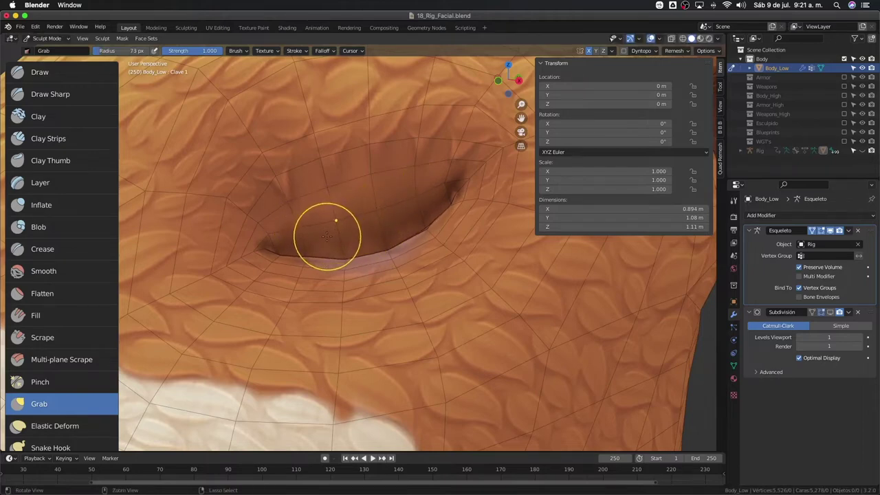
key(f)
click(308, 240)
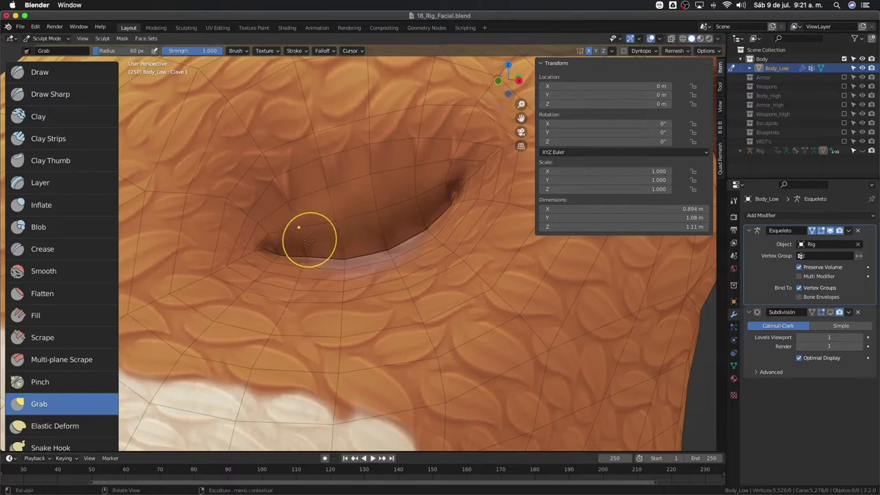
key(f)
click(311, 235)
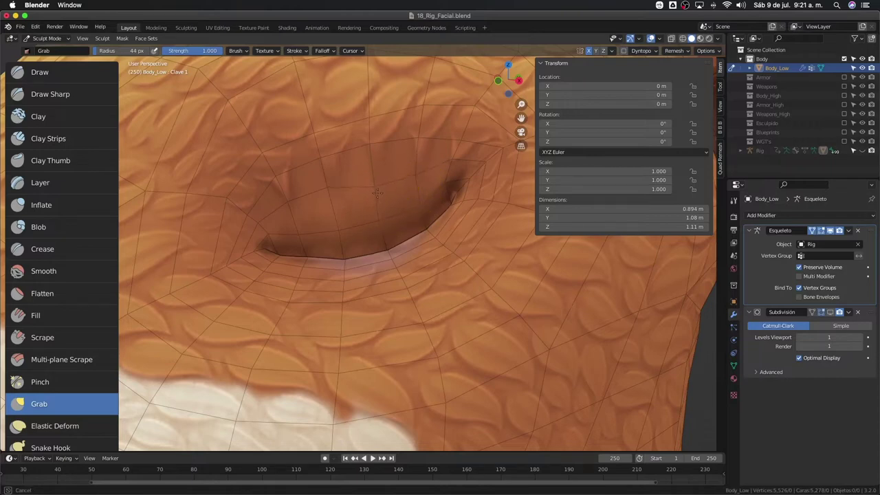
Pull the eye socket and corner with a wider brush, then reveal all hidden face sets
drag(300, 208, 299, 217)
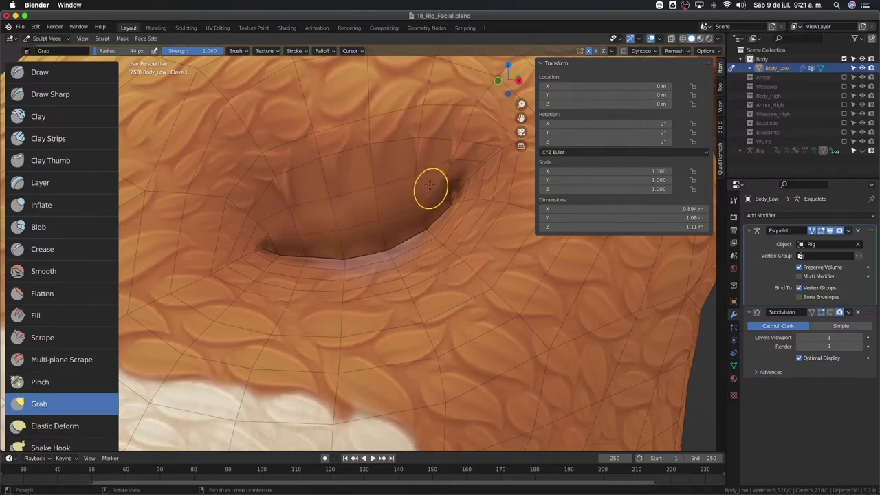
mouse_move(438, 168)
mouse_down()
mouse_move(448, 188)
mouse_move(456, 170)
mouse_up()
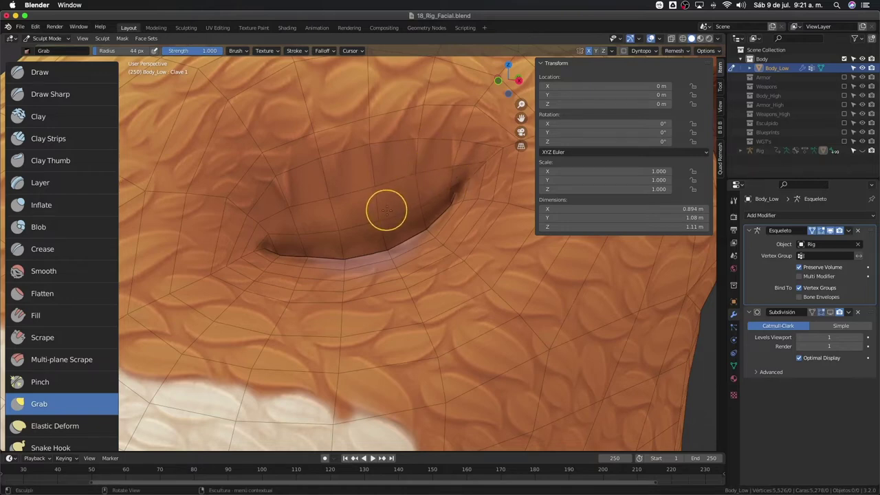
key(f)
drag(418, 173, 326, 201)
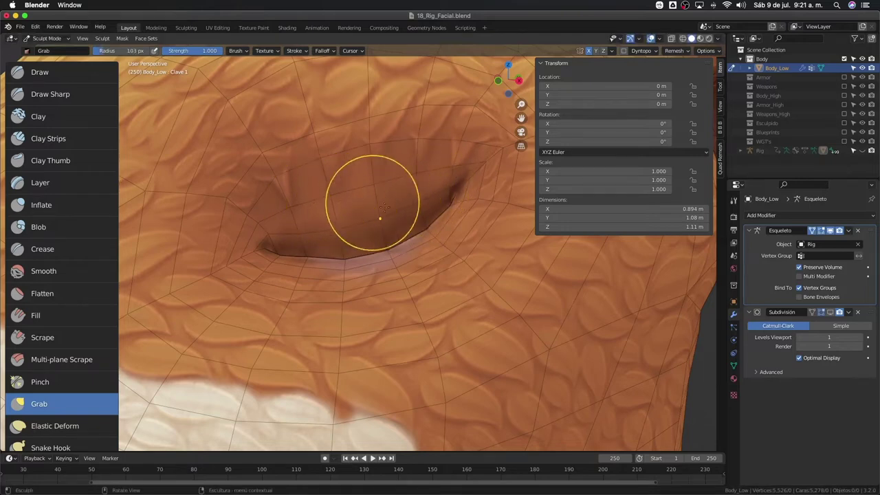
key(alt+h)
Pull the eye corner upward and set the brush radius to 58 px
middle_drag(382, 206, 398, 220)
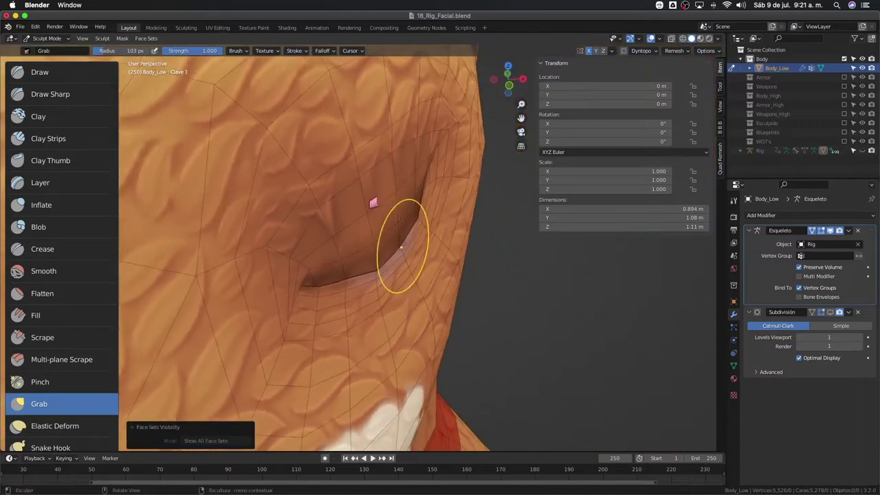
mouse_move(398, 220)
mouse_down()
mouse_move(399, 191)
mouse_move(376, 218)
mouse_up()
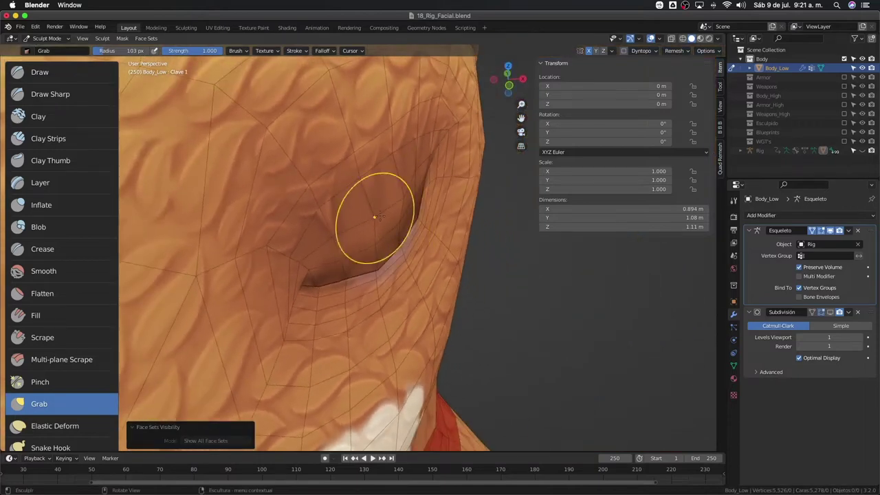
mouse_move(375, 217)
middle_down()
mouse_move(447, 206)
mouse_move(398, 200)
mouse_move(403, 217)
mouse_move(349, 231)
mouse_move(330, 226)
middle_up()
key(f)
click(315, 237)
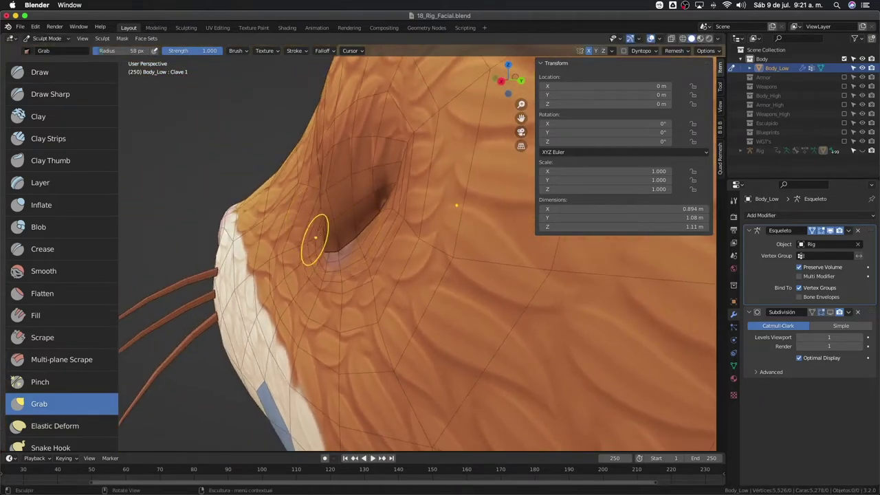
mouse_move(333, 191)
middle_down()
mouse_move(339, 205)
mouse_move(325, 196)
mouse_move(418, 280)
mouse_move(468, 215)
middle_up()
Grab the remaining open eye socket closed
scroll(398, 278, down, 5)
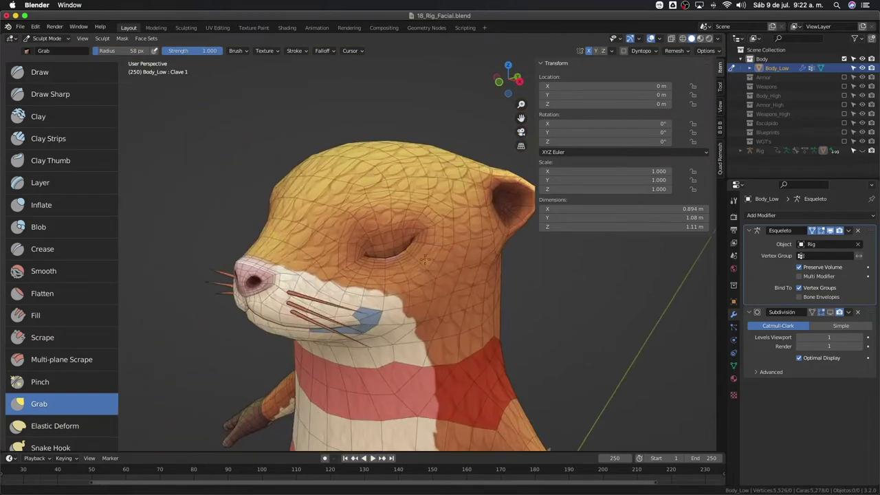
scroll(468, 216, up, 2)
drag(468, 215, 462, 237)
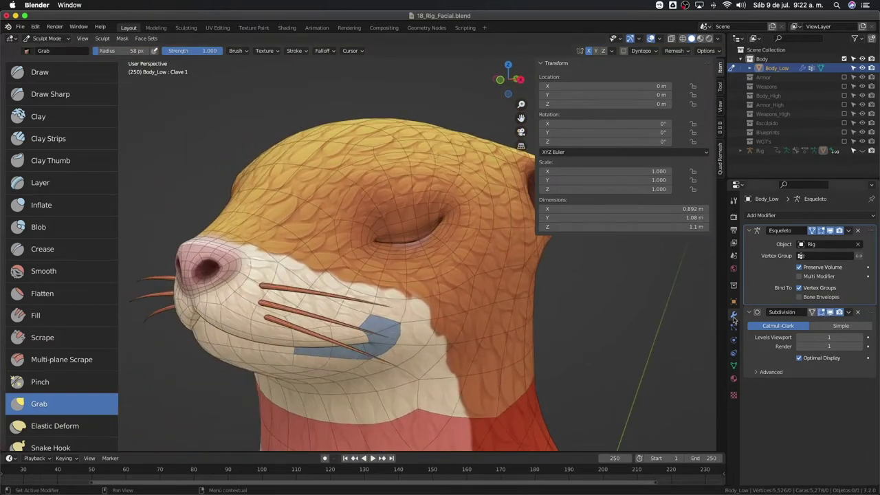
middle_drag(462, 237, 429, 240)
Orbit to a front view of the head and switch back to Object Mode
scroll(427, 240, up, 3)
scroll(408, 304, down, 4)
middle_drag(409, 305, 501, 282)
scroll(471, 282, up, 2)
key(ctrl+Tab)
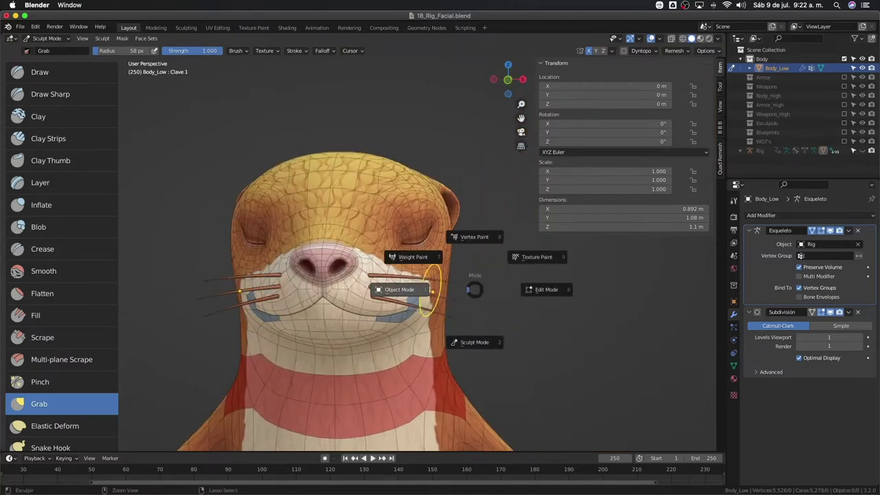
click(433, 290)
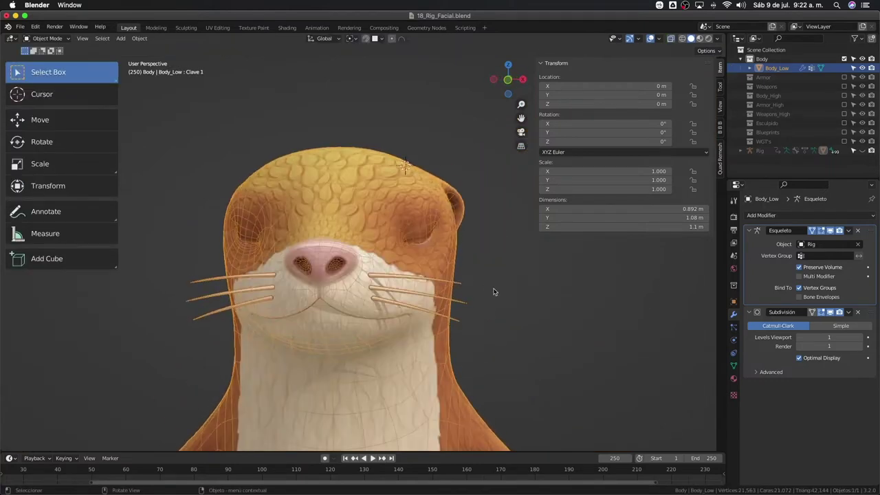
Set the Clave 1 shape key to 0 and clear the 'head' vertex-group filter
click(493, 292)
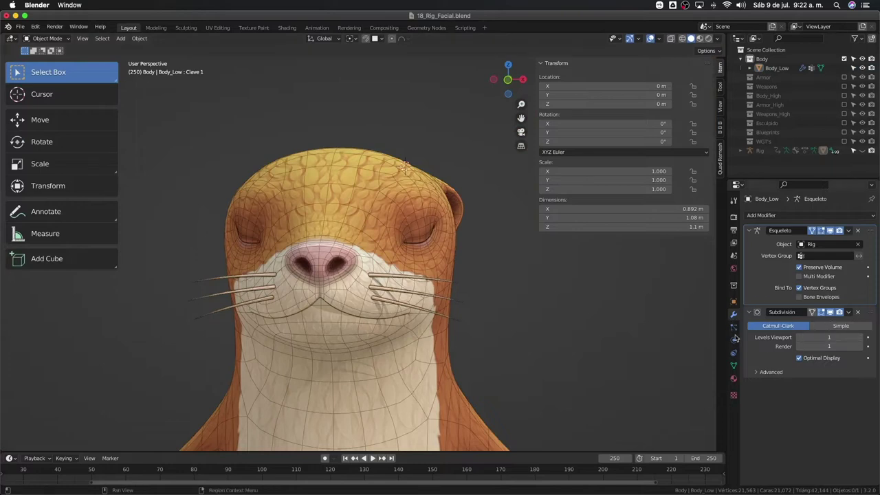
click(734, 365)
mouse_move(835, 342)
mouse_down()
mouse_move(797, 342)
mouse_move(862, 332)
mouse_move(784, 347)
mouse_move(830, 337)
mouse_move(795, 348)
mouse_move(852, 347)
mouse_move(798, 350)
mouse_move(837, 352)
mouse_move(797, 358)
mouse_move(838, 366)
mouse_move(687, 377)
mouse_up()
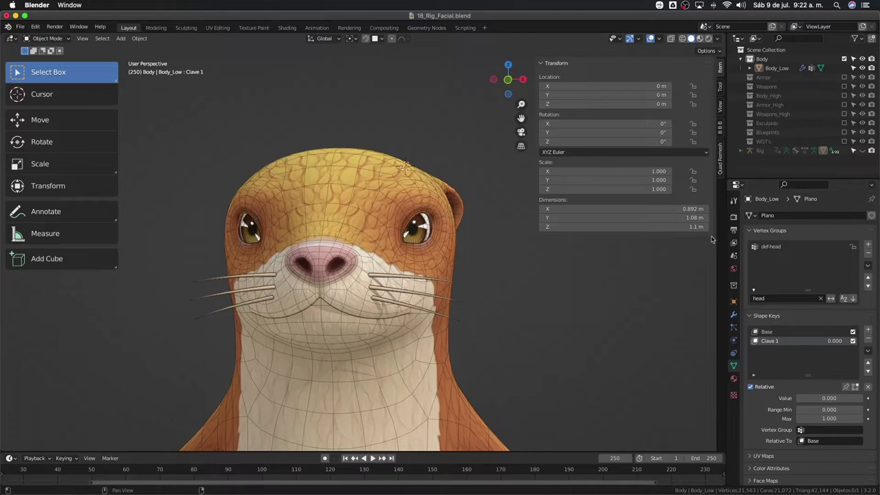
click(820, 299)
Switch to front orthographic view and enter Edit Mode on Body_Low
scroll(494, 264, down, 2)
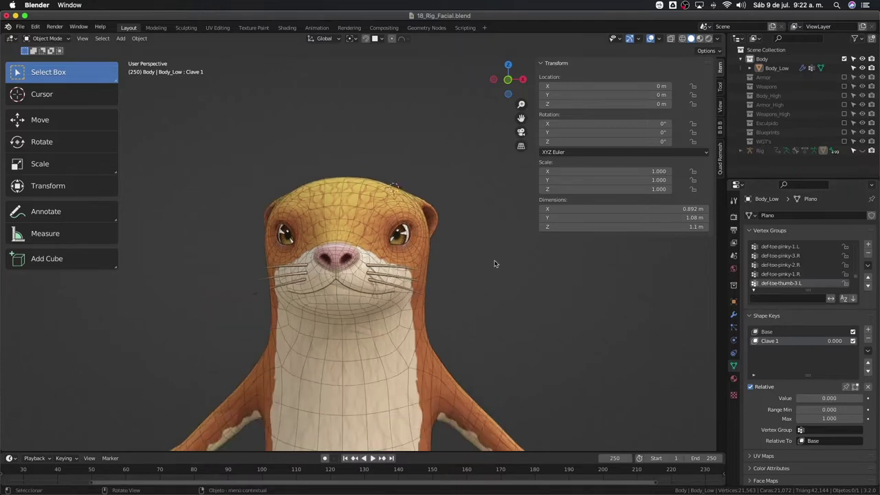
key(KP_1)
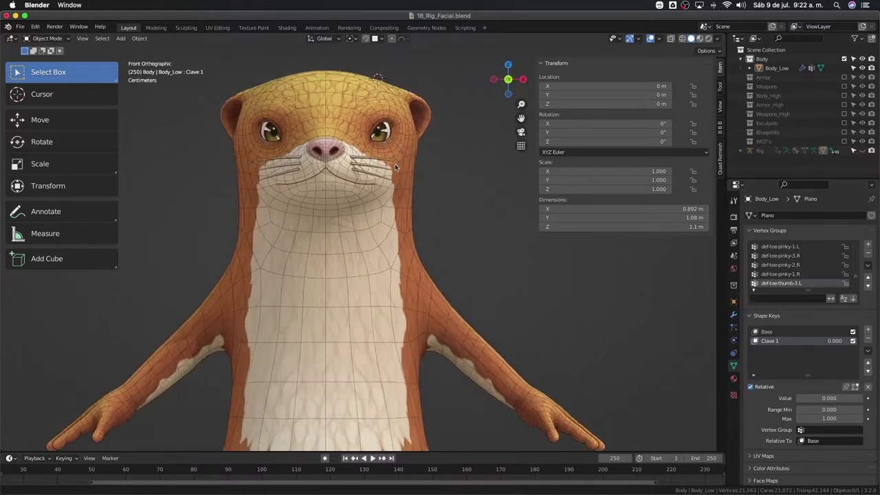
scroll(397, 171, down, 2)
key(Tab)
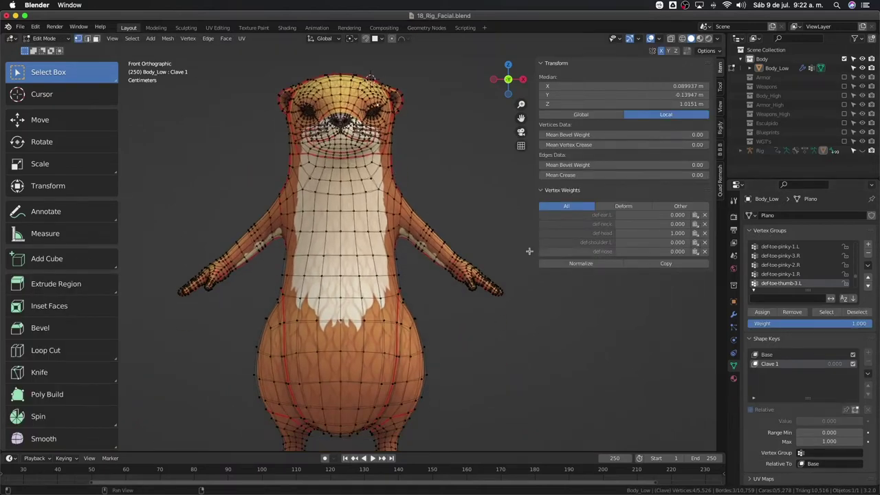
Clear the selection and pick the vertical centre edge loop, framing the head
key(Tab)
key(Tab)
scroll(372, 215, down, 2)
scroll(430, 238, down, 2)
key(alt+a)
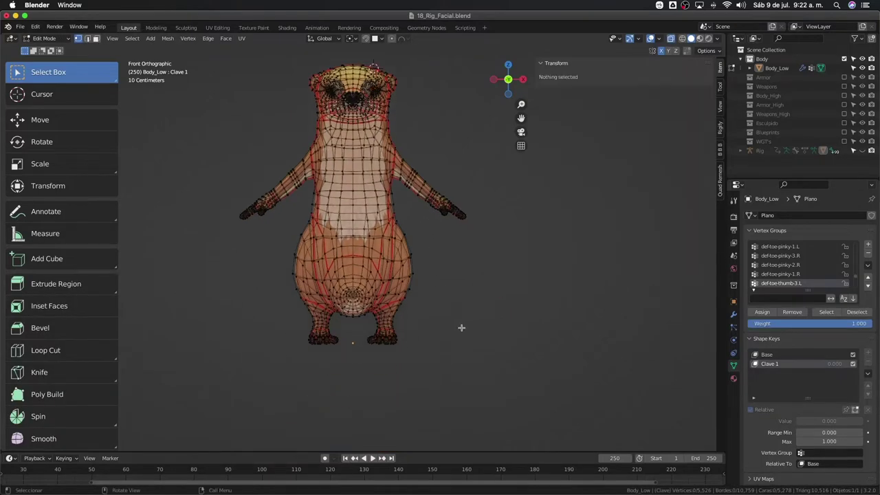
alt+click(352, 161)
scroll(352, 133, up, 3)
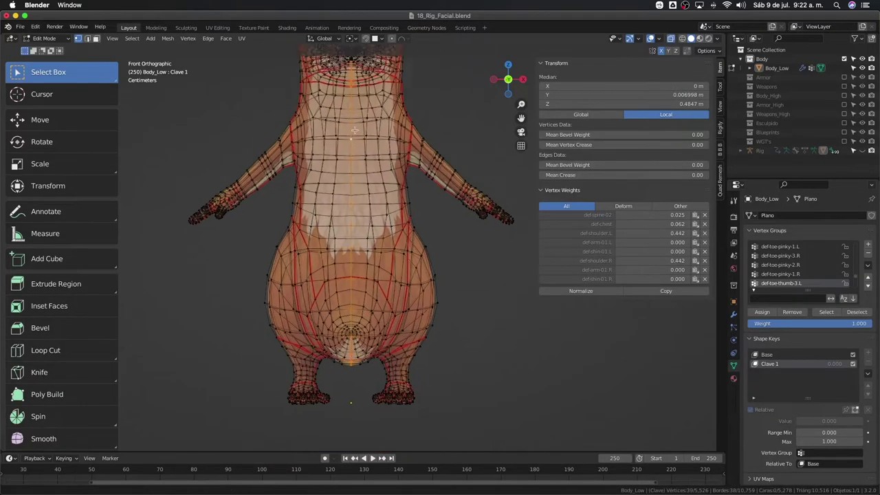
shift+middle_drag(344, 69, 342, 132)
scroll(342, 132, up, 2)
shift+scroll(341, 132, up, 3)
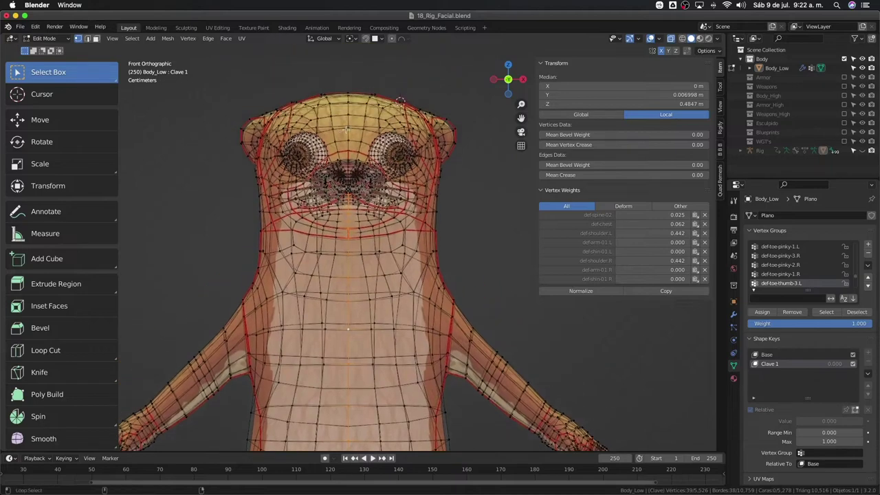
Select and hide the centre edge loops running down the head and muzzle
alt+click(348, 132)
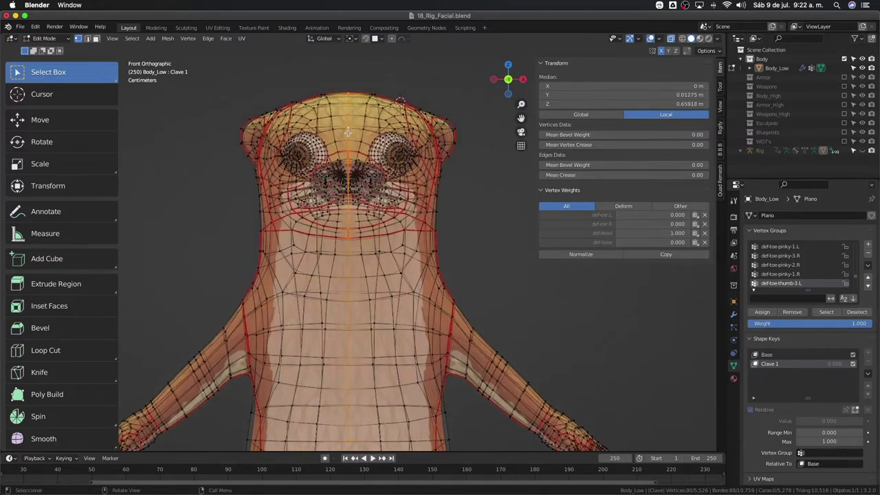
key(h)
scroll(358, 179, up, 3)
scroll(372, 229, up, 4)
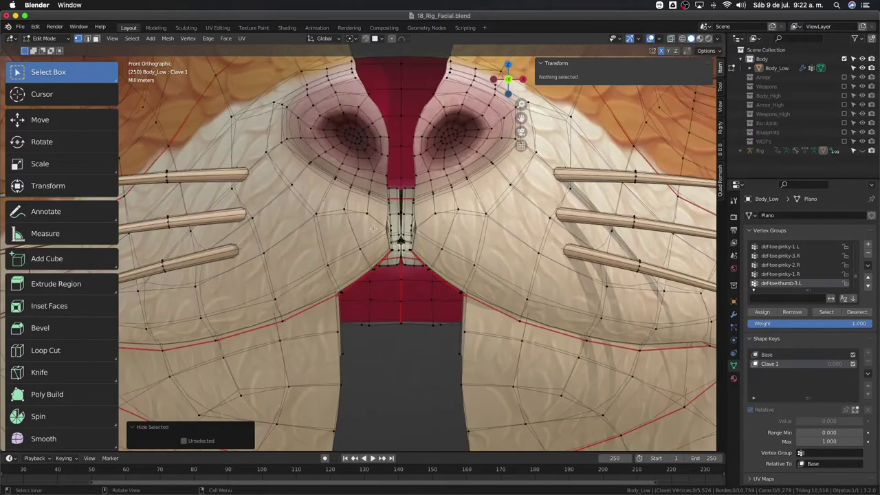
alt+click(401, 132)
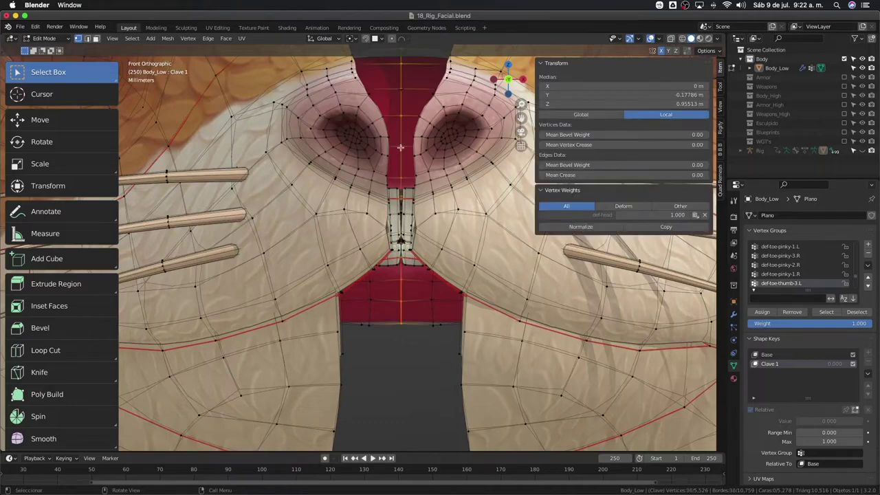
key(h)
scroll(401, 184, up, 3)
scroll(402, 207, up, 4)
Select the linked geometry of one face half, then hide and reveal it to check
middle_drag(401, 208, 401, 209)
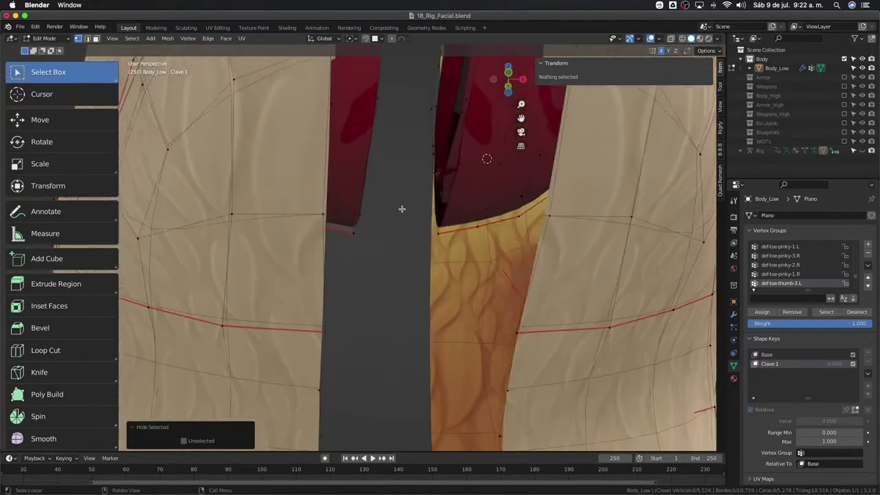
scroll(401, 208, down, 5)
key(l)
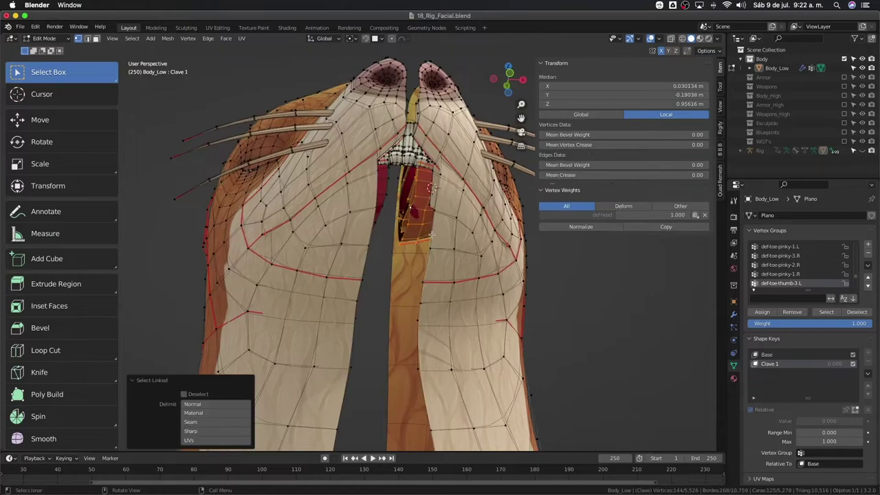
key(l)
middle_drag(455, 253, 441, 294)
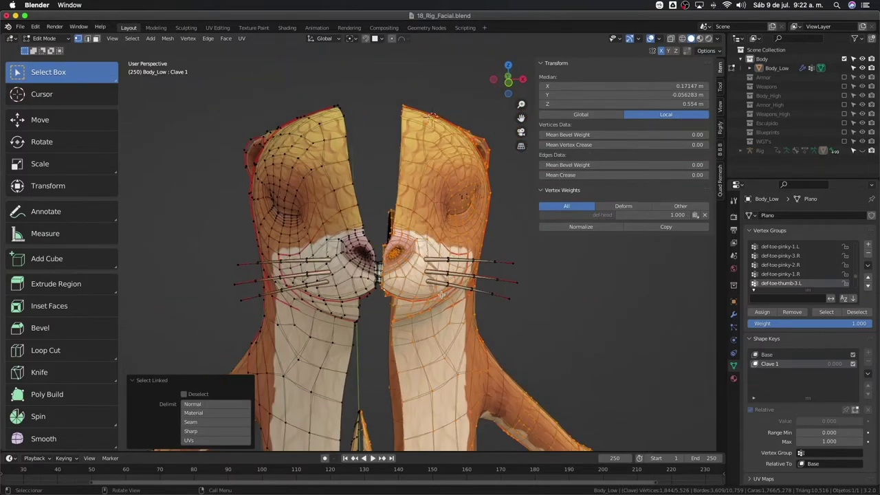
key(h)
key(alt+h)
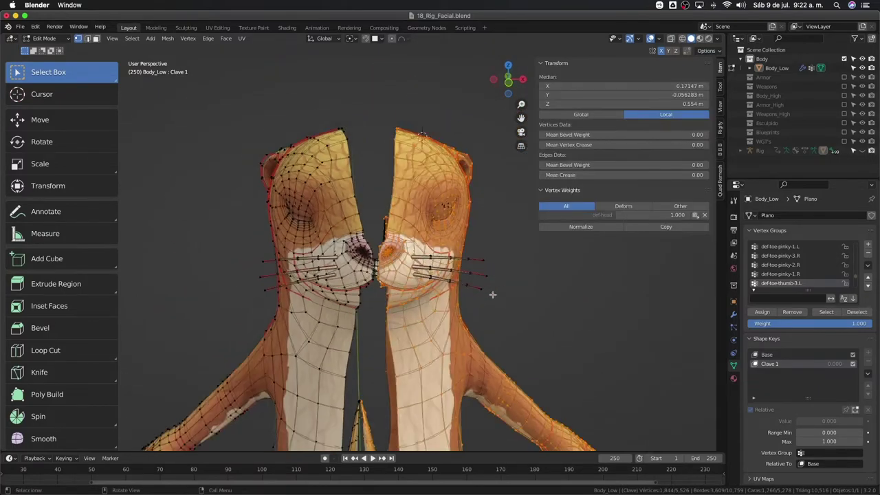
middle_drag(497, 295, 441, 228)
scroll(440, 228, up, 5)
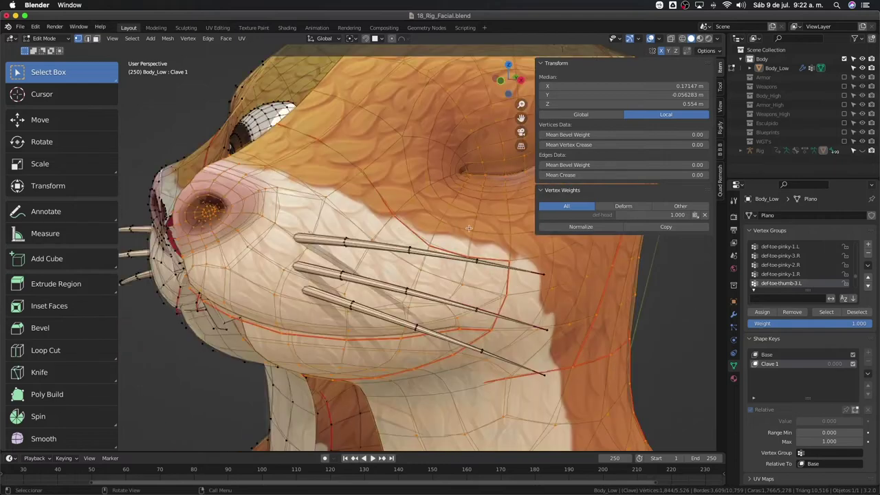
Add the vertex group Shape_Keys_Mask_Left, then select a muzzle vertex in front orthographic view
click(868, 246)
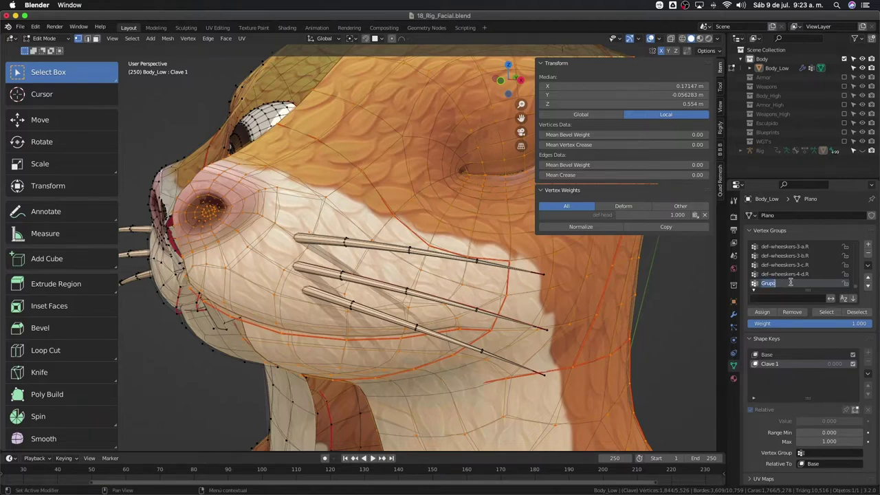
text(d)
text( K)
text(s_Mask)
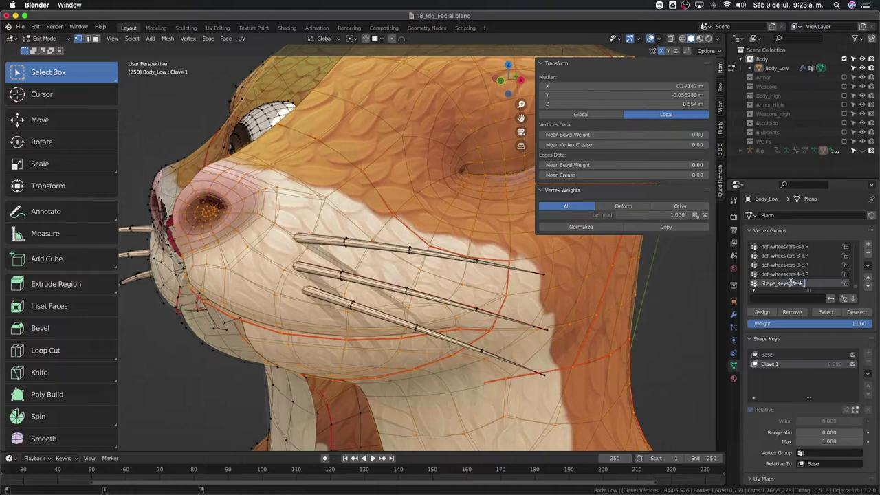
text( _R)
text(_Left)
click(369, 170)
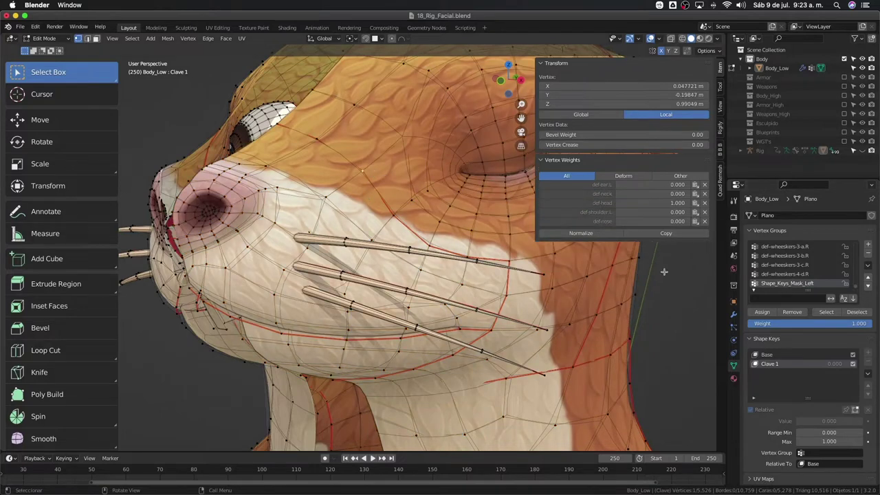
middle_drag(664, 271, 355, 257)
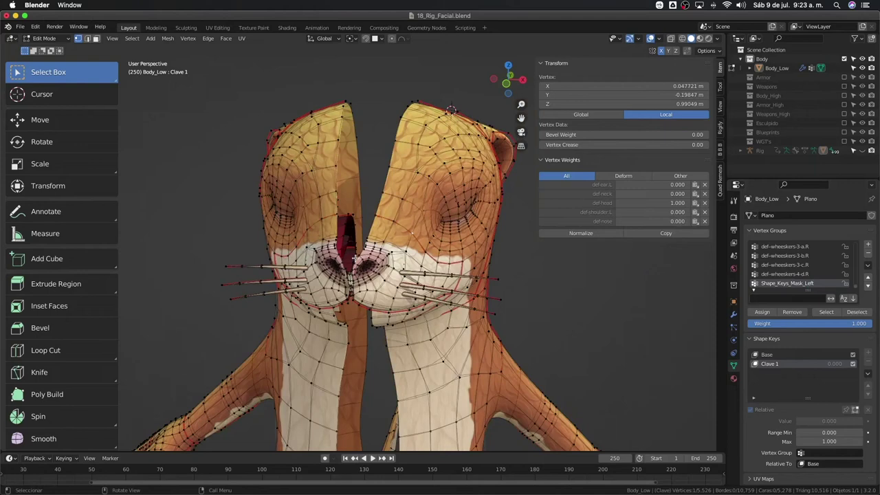
key(KP_1)
scroll(356, 257, up, 3)
shift+scroll(404, 250, down, 3)
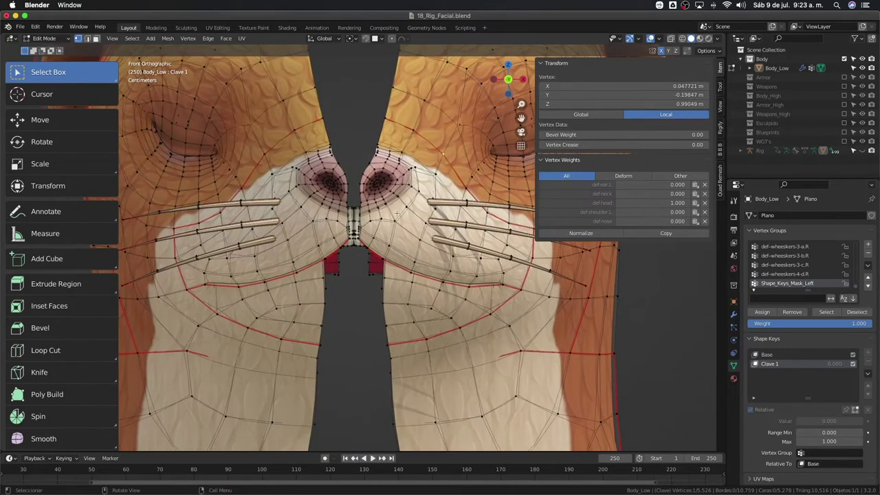
Select the linked right half and assign it to Shape_Keys_Mask_Left at weight 1.0
key(Tab)
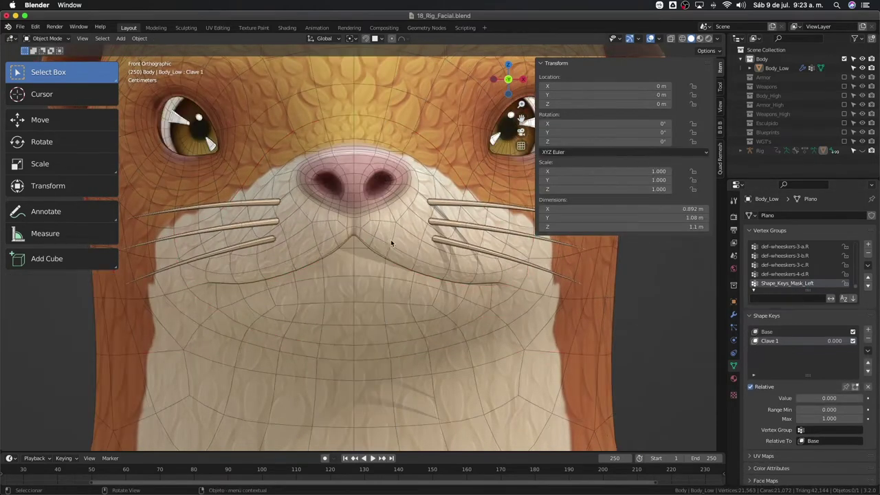
key(Tab)
key(l)
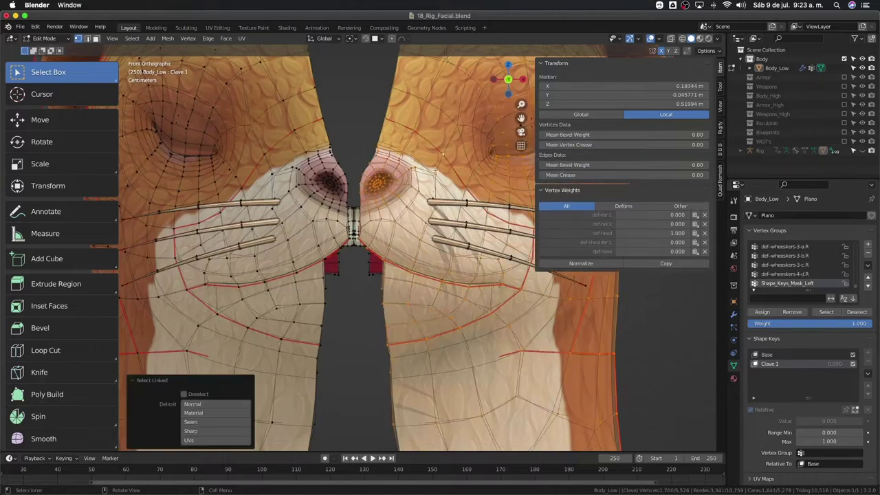
mouse_move(480, 137)
middle_down()
mouse_move(398, 248)
mouse_move(431, 171)
mouse_move(454, 220)
middle_up()
scroll(454, 221, up, 2)
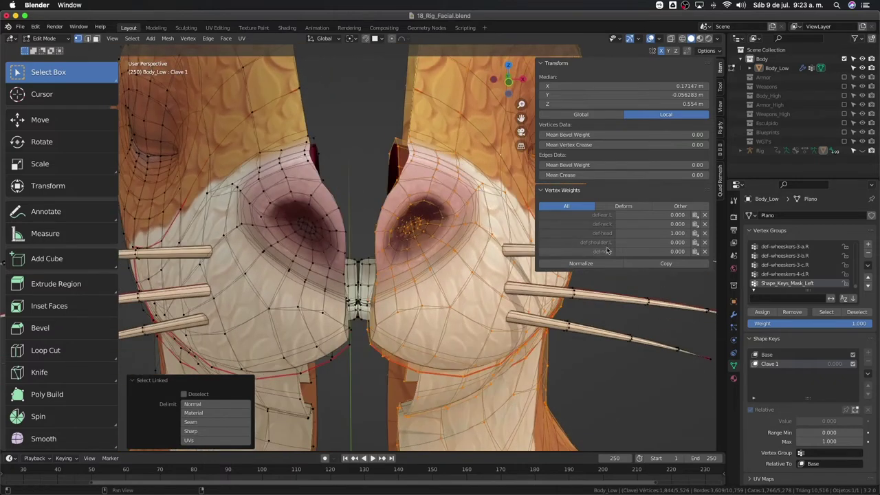
click(763, 312)
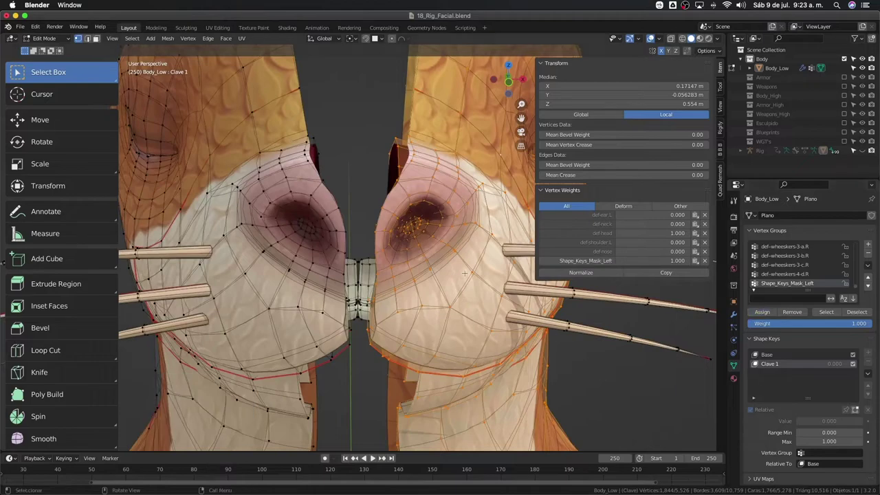
Gather four edge loops bordering the face midline into the selection
alt+click(413, 104)
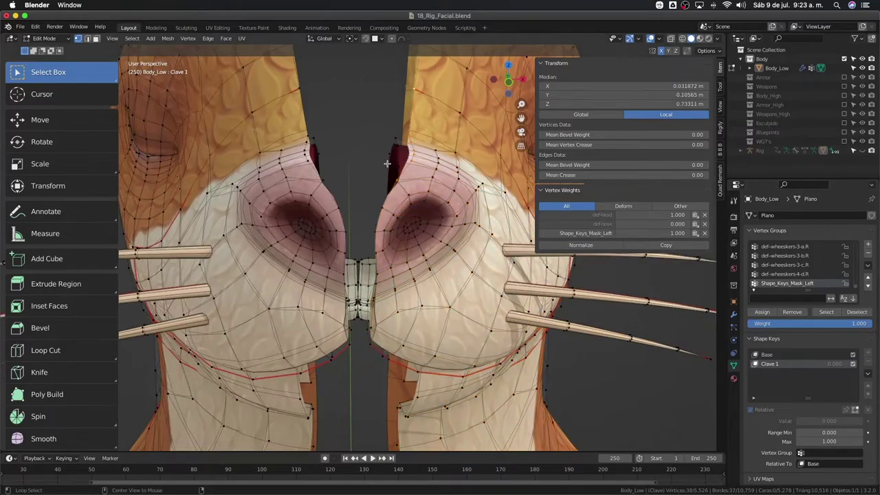
middle_drag(388, 164, 433, 127)
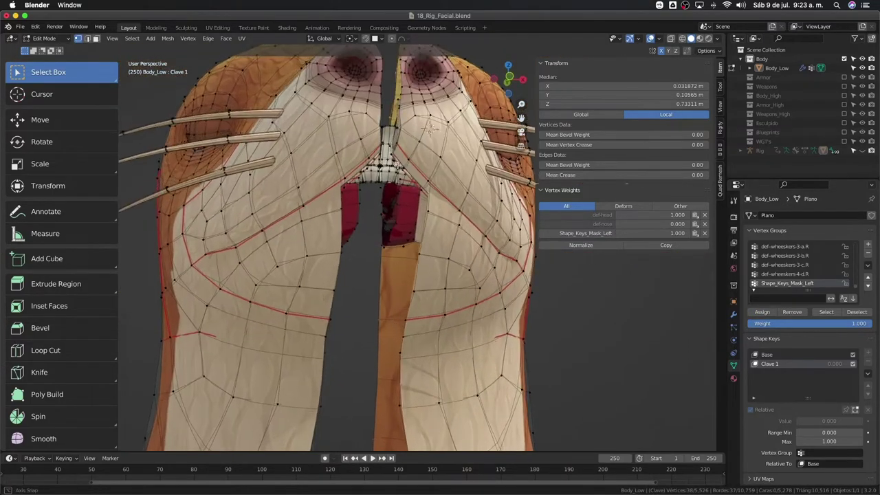
alt+shift+click(425, 86)
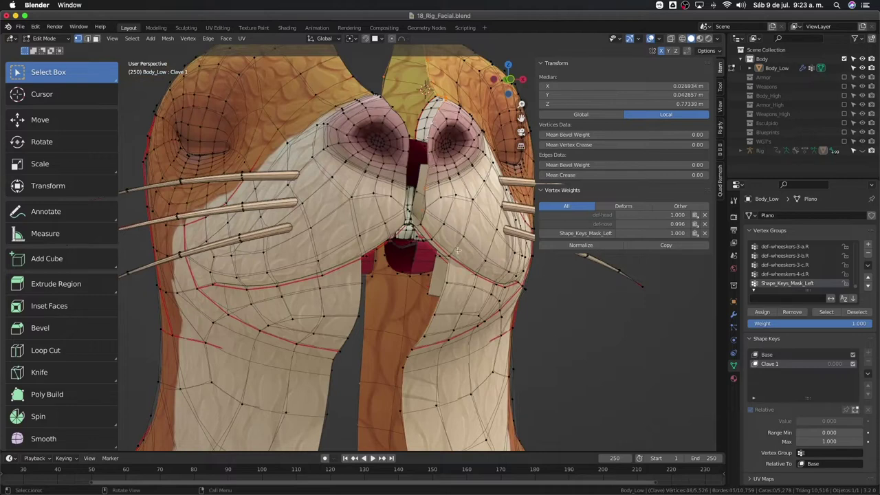
middle_drag(425, 87, 427, 123)
middle_drag(406, 161, 422, 210)
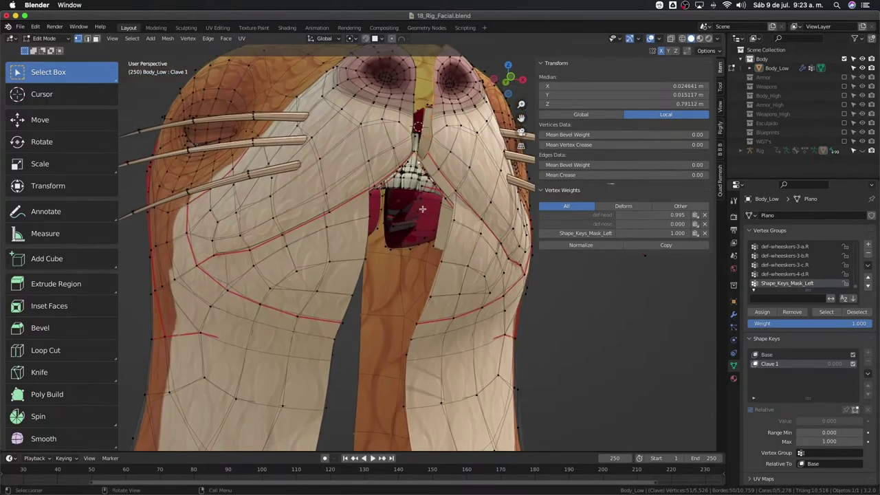
alt+shift+click(447, 246)
mouse_move(447, 246)
middle_down()
mouse_move(398, 235)
mouse_move(420, 275)
middle_up()
alt+shift+click(393, 224)
scroll(420, 275, down, 2)
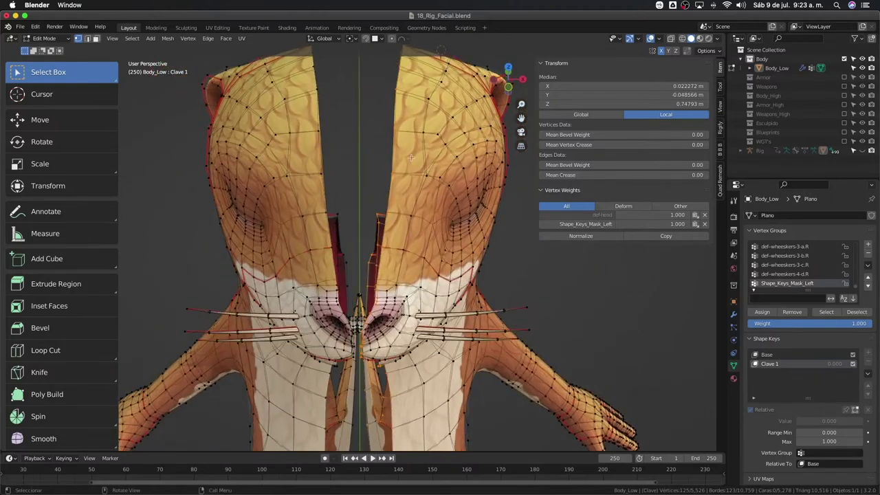
Set the assignment weight to 0.75 and select edge loops along the nose seam
click(826, 327)
text(.75)
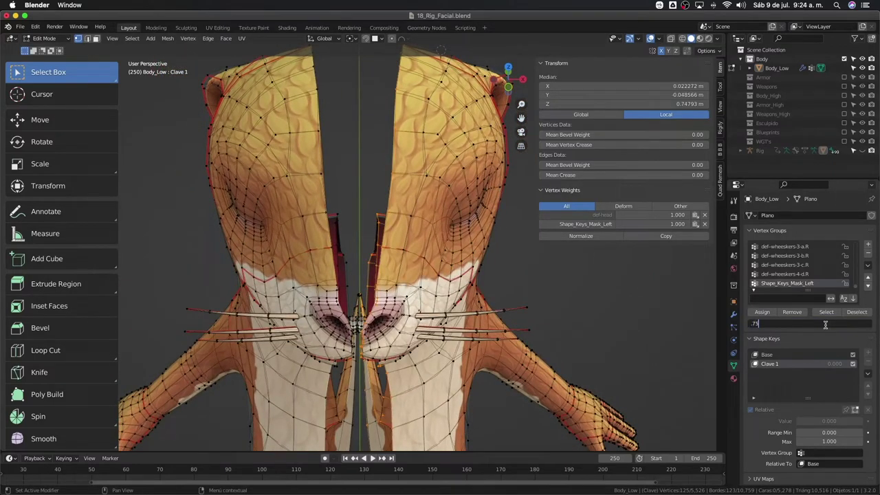
key(Return)
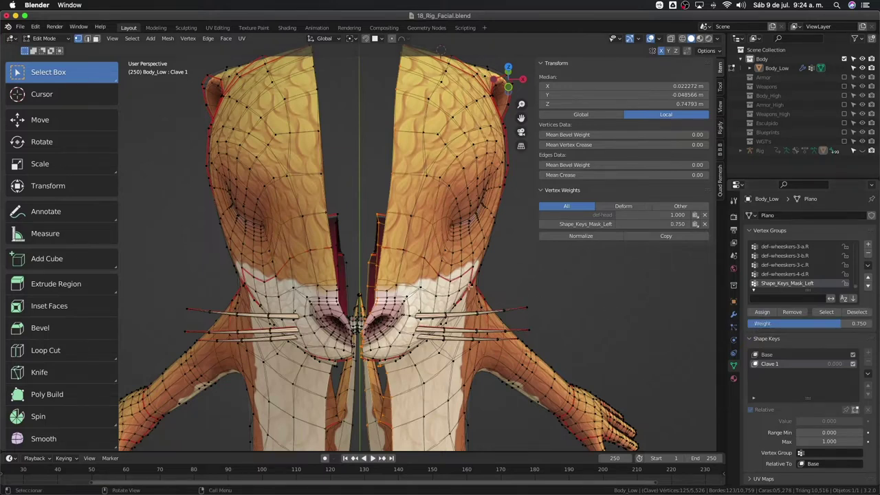
middle_drag(469, 287, 213, 389)
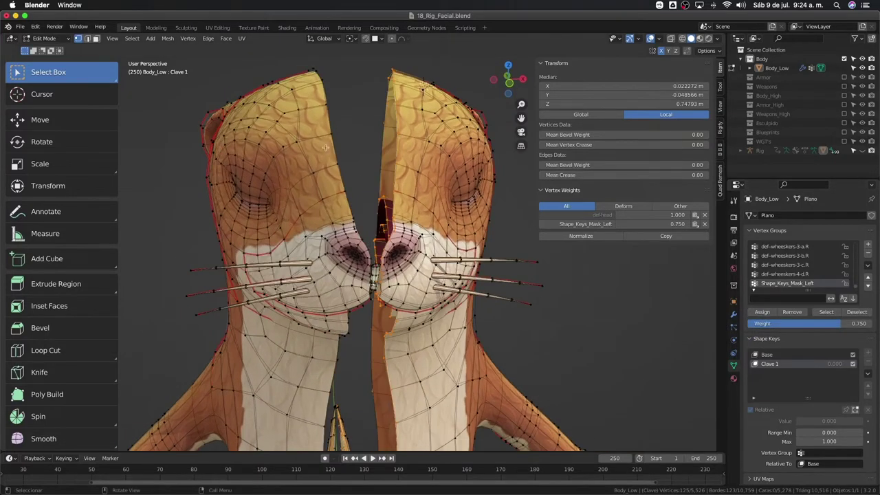
alt+click(329, 147)
key(KP_Decimal)
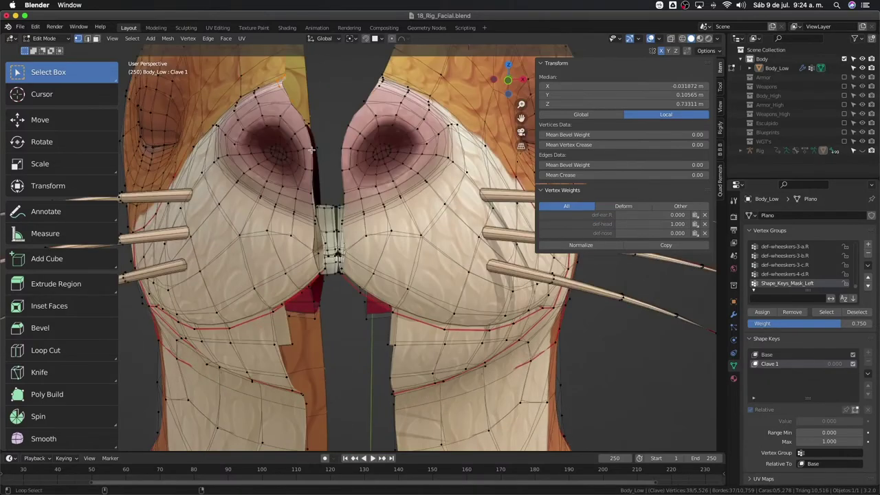
alt+click(312, 149)
mouse_move(311, 149)
middle_down()
mouse_move(290, 180)
mouse_move(320, 224)
middle_up()
alt+shift+click(298, 155)
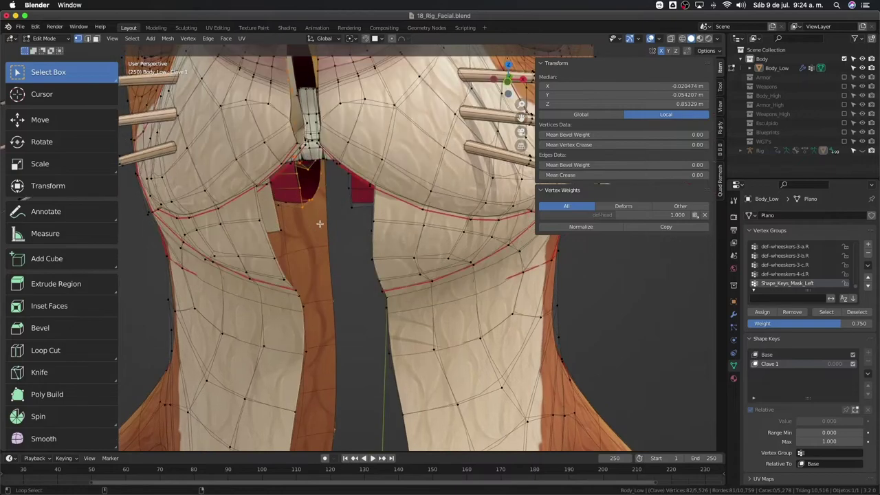
Select the next band of edge loops below the nose and at the nose
alt+click(327, 221)
alt+shift+click(326, 229)
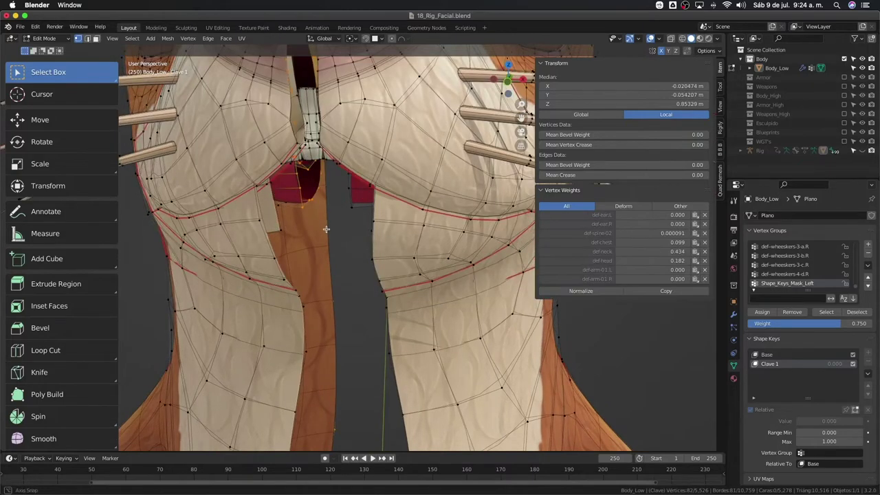
mouse_move(326, 229)
middle_down()
mouse_move(313, 215)
mouse_move(306, 234)
mouse_move(306, 201)
middle_up()
alt+shift+click(312, 215)
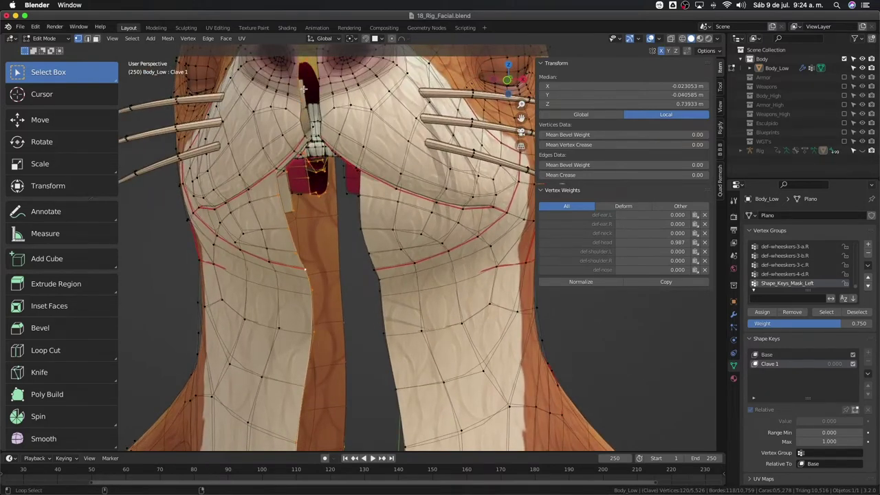
alt+shift+click(304, 88)
mouse_move(303, 88)
middle_down()
mouse_move(362, 324)
mouse_move(366, 232)
mouse_move(362, 291)
mouse_move(419, 331)
middle_up()
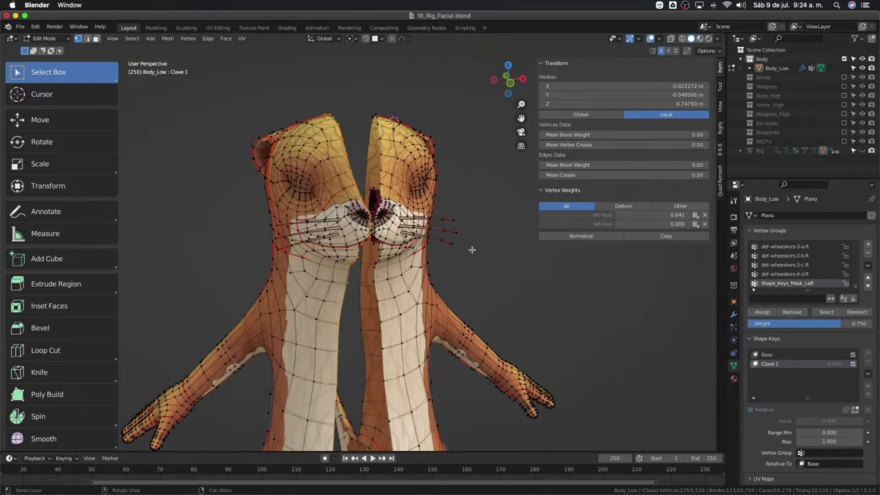
Assign the selected loops to Shape_Keys_Mask_Left at weight 0.25
click(778, 321)
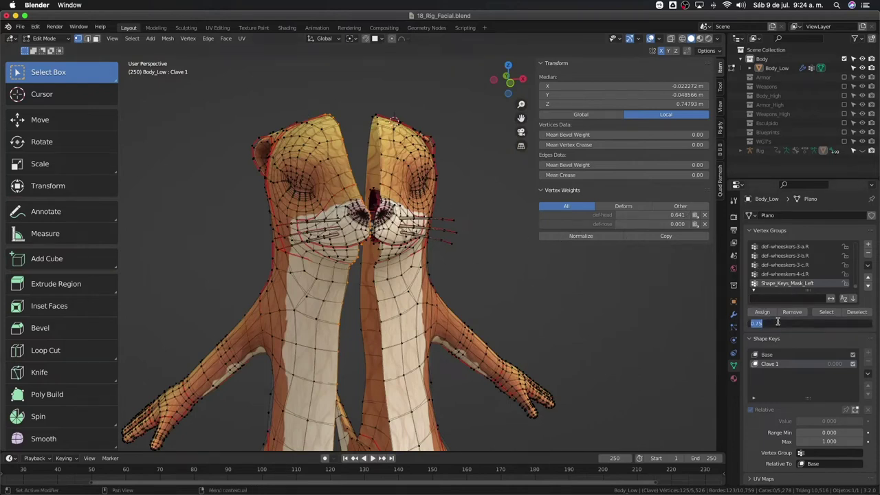
text(.25)
text(0.250)
key(Return)
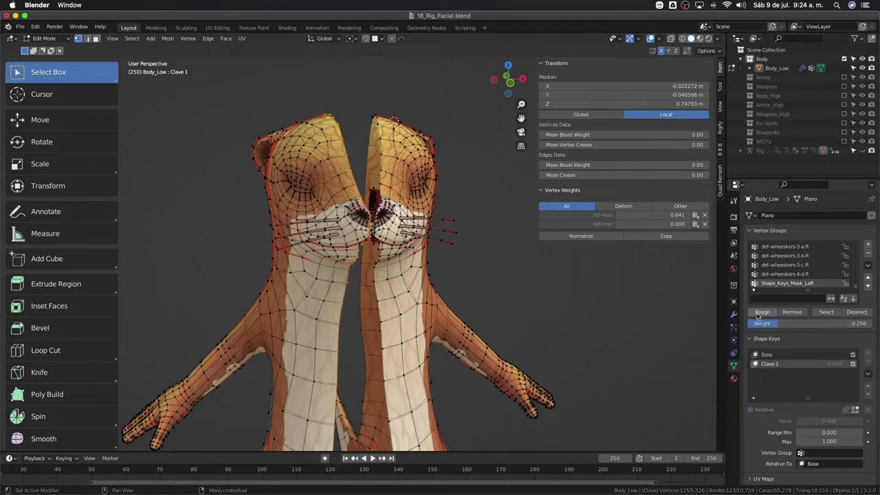
click(759, 315)
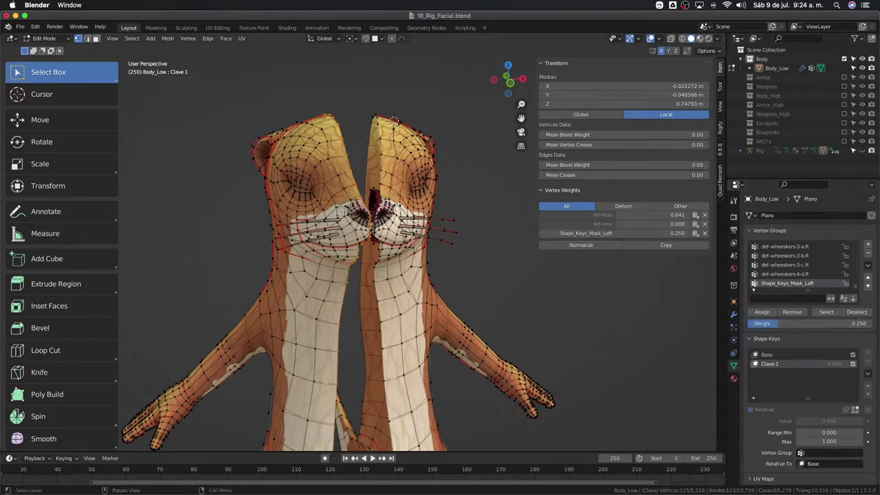
Inspect vertex weights on several loops and vertices, then unhide the rest of the otter
mouse_move(330, 234)
middle_down()
mouse_move(377, 233)
mouse_move(358, 237)
middle_up()
alt+click(370, 298)
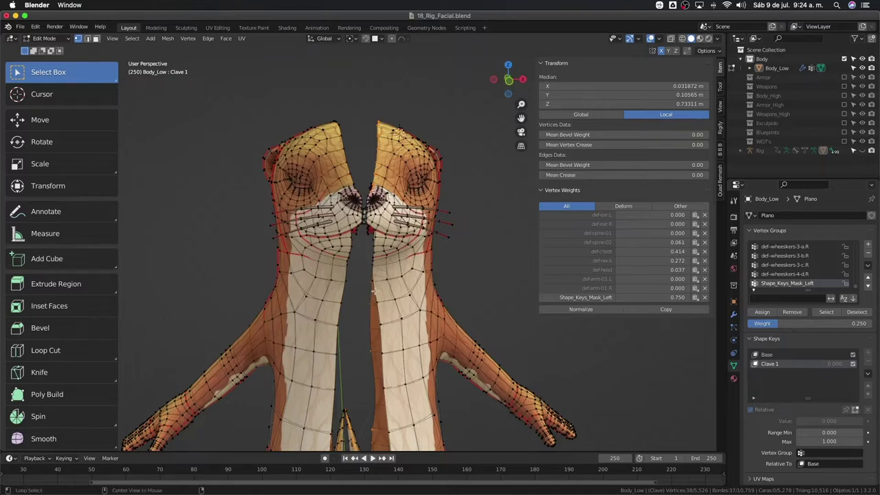
alt+click(374, 291)
scroll(375, 236, up, 3)
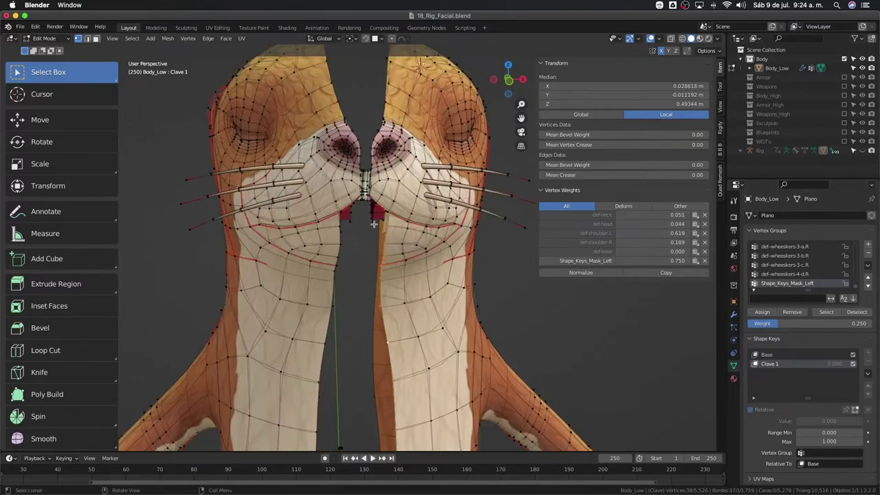
middle_drag(375, 224, 349, 165)
click(355, 110)
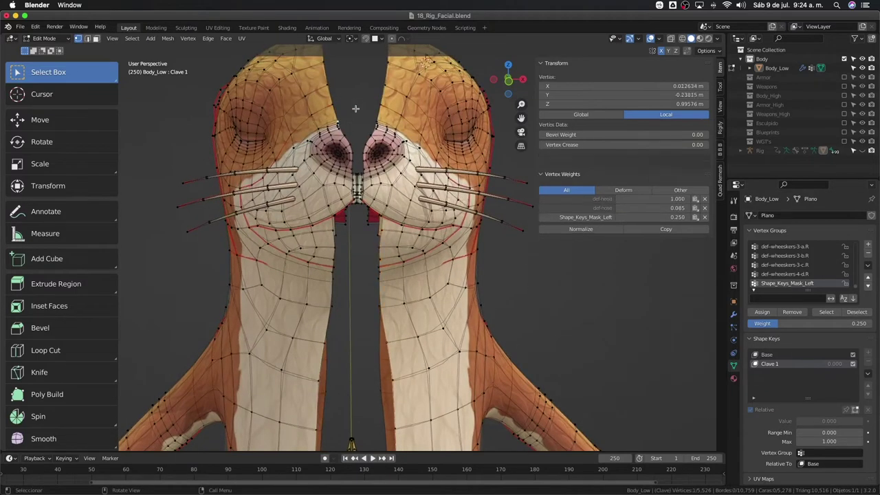
click(514, 255)
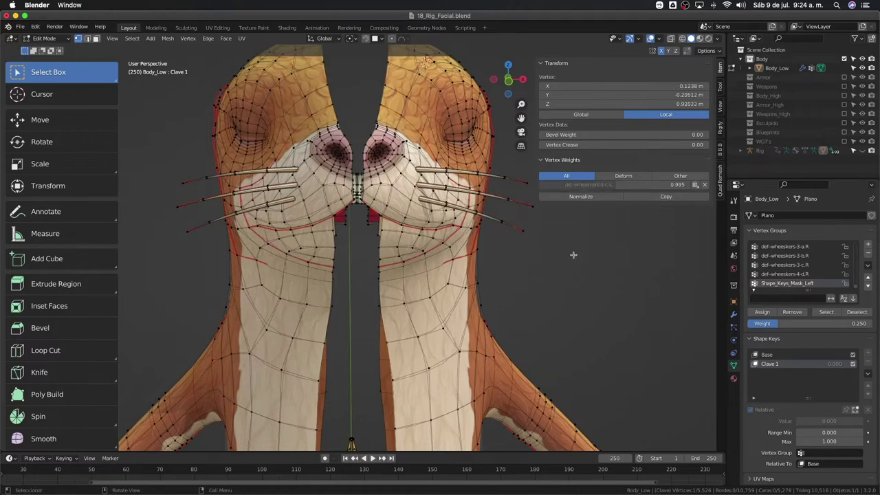
key(alt+h)
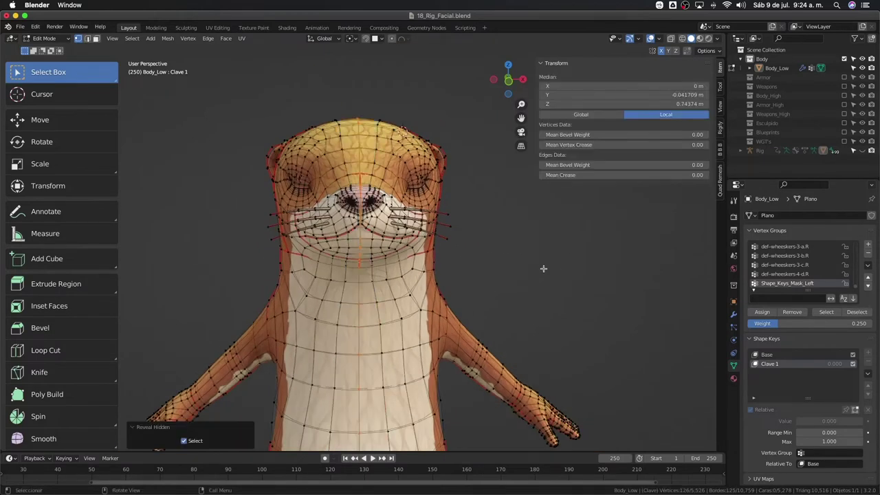
Turn on X-ray and set the assignment weight to 0.5 for the centre-line loop
mouse_move(543, 268)
middle_down()
mouse_move(551, 223)
mouse_move(395, 180)
mouse_move(365, 270)
mouse_move(419, 269)
middle_up()
scroll(365, 270, up, 3)
key(alt+z)
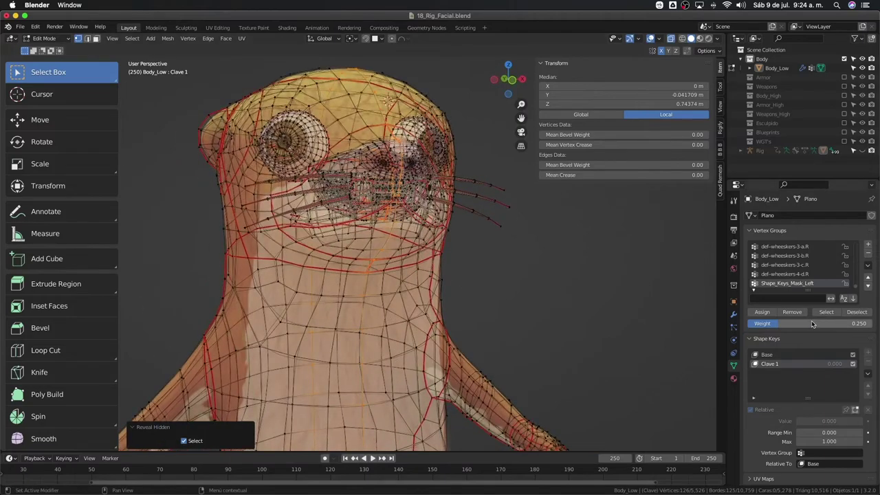
click(812, 323)
text(0.5)
key(Return)
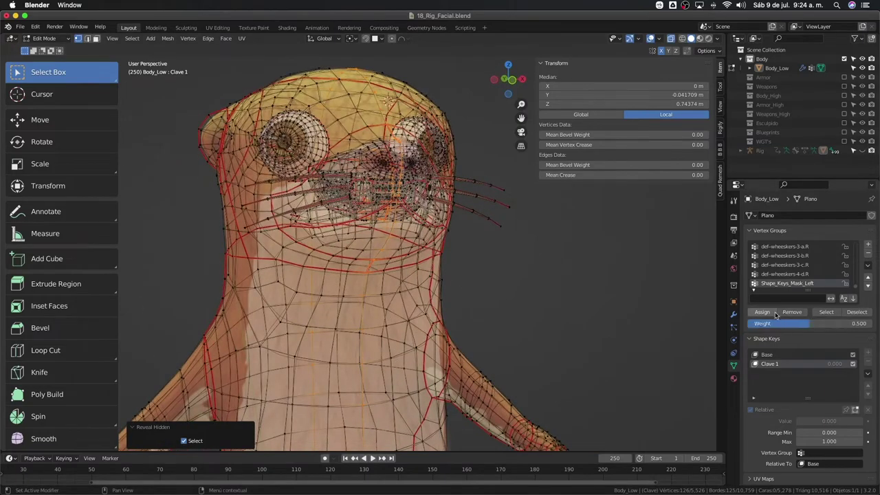
middle_drag(596, 284, 500, 273)
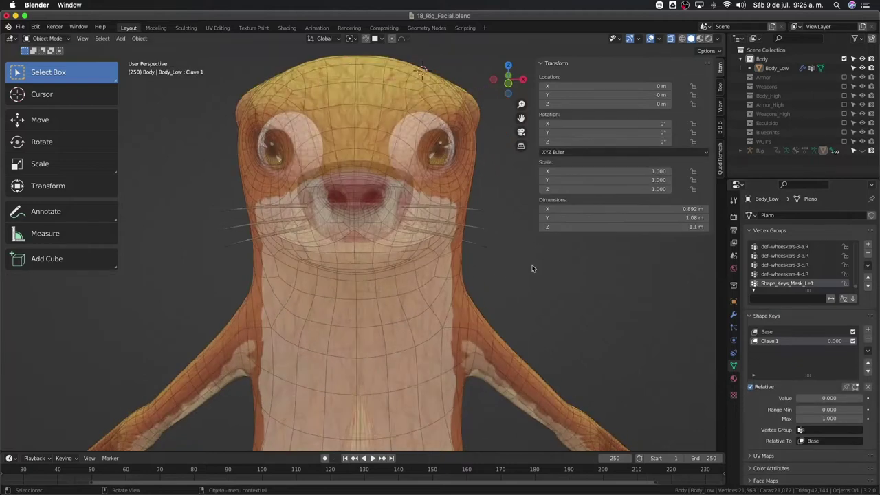
Put Body_Low in Weight Paint mode with a front orthographic view
key(z)
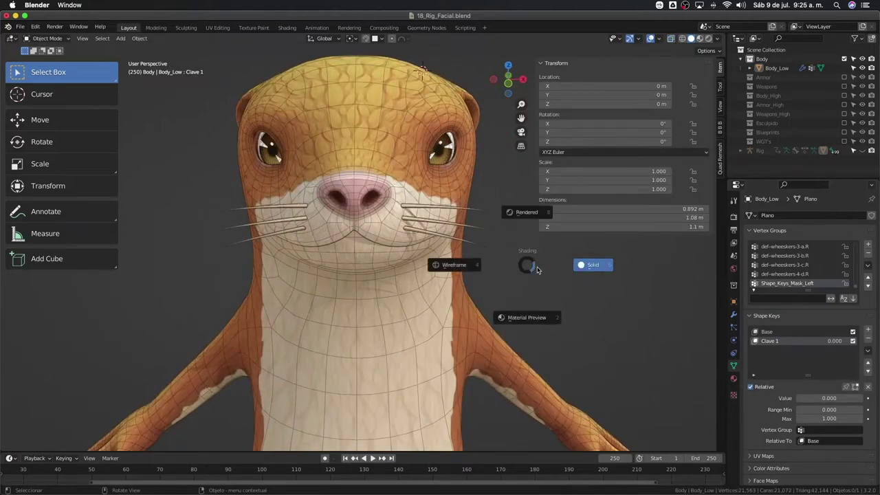
key(Escape)
key(ctrl+Tab)
click(496, 240)
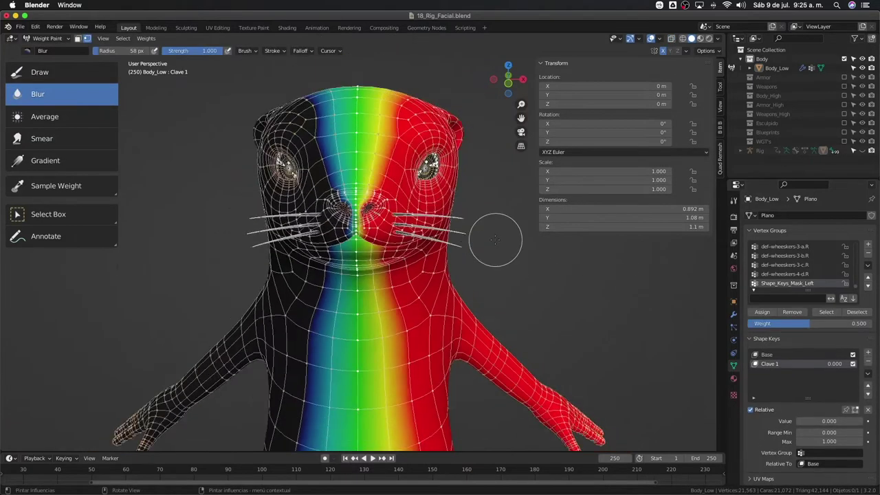
key(KP_1)
key(Tab)
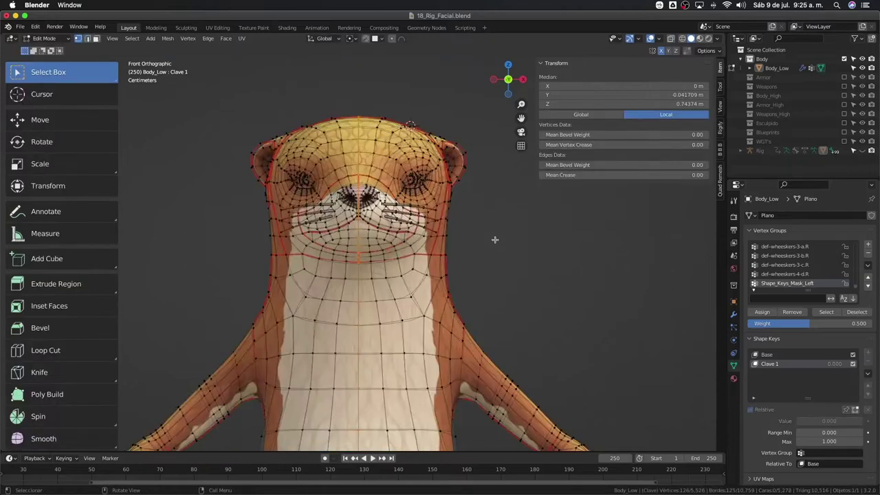
key(Tab)
key(ctrl+Tab)
click(474, 250)
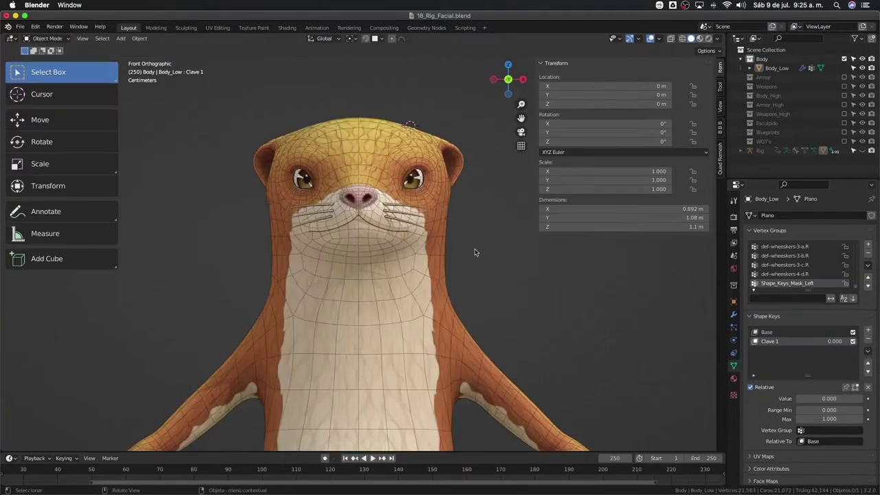
key(ctrl+Tab)
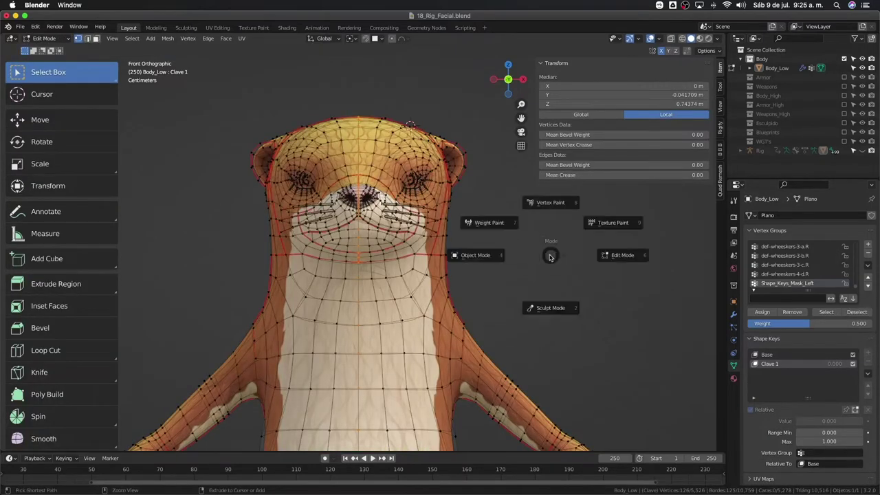
click(492, 227)
key(ctrl+Tab)
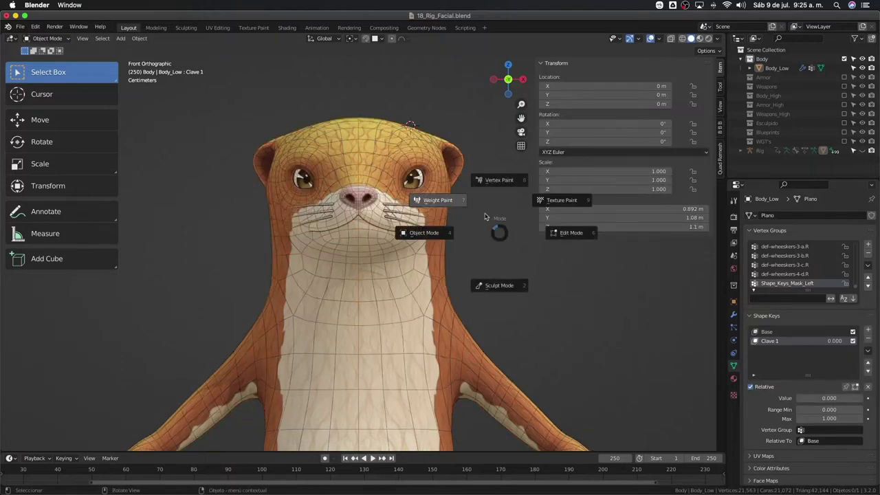
click(487, 218)
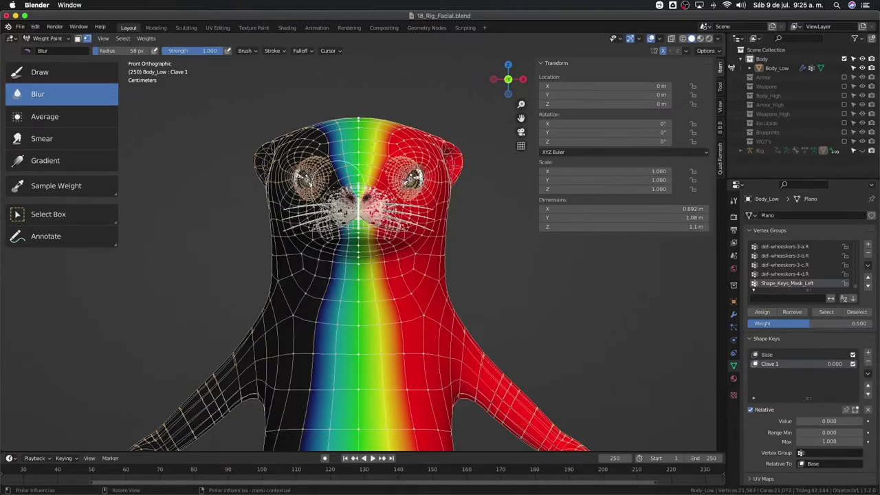
Frame the otter's head and blur the weight gradient along the right cheek
scroll(388, 220, down, 2)
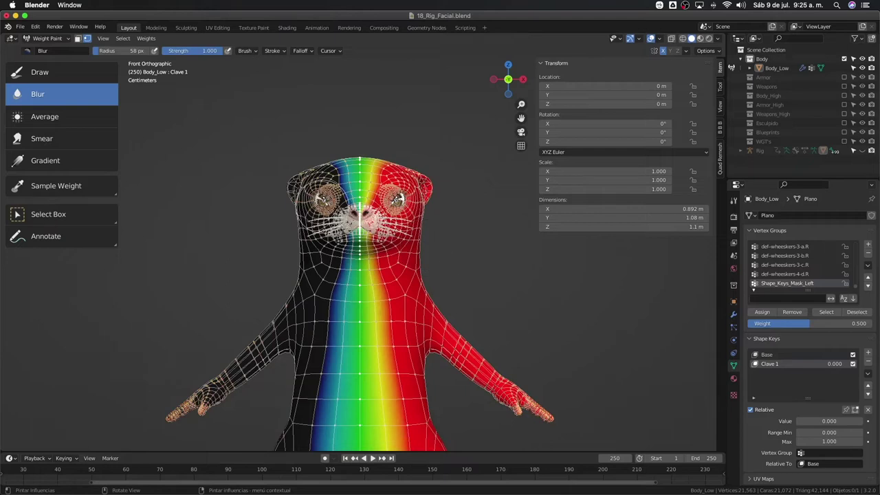
shift+middle_drag(277, 256, 286, 120)
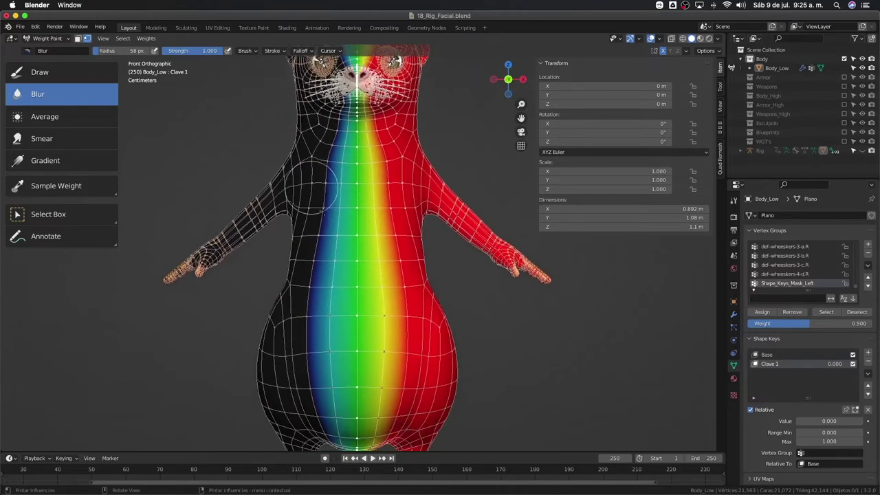
shift+middle_drag(366, 243, 372, 304)
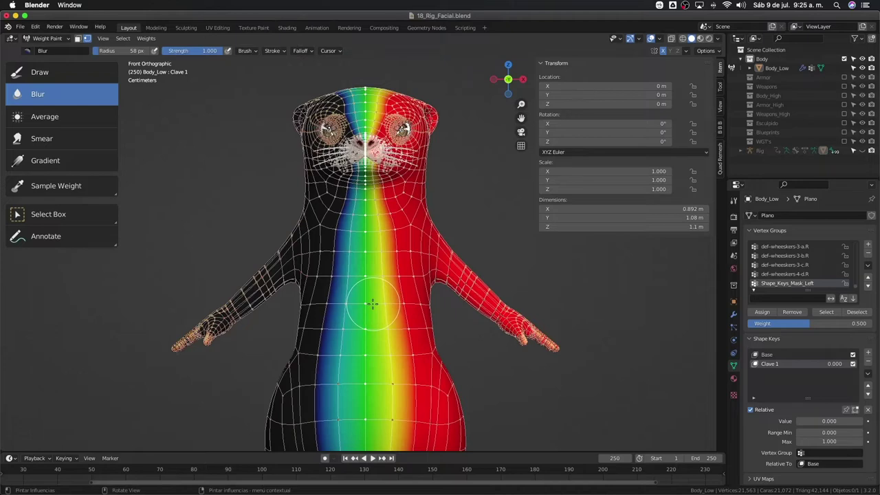
scroll(389, 266, down, 3)
scroll(388, 265, up, 1)
scroll(388, 266, up, 3)
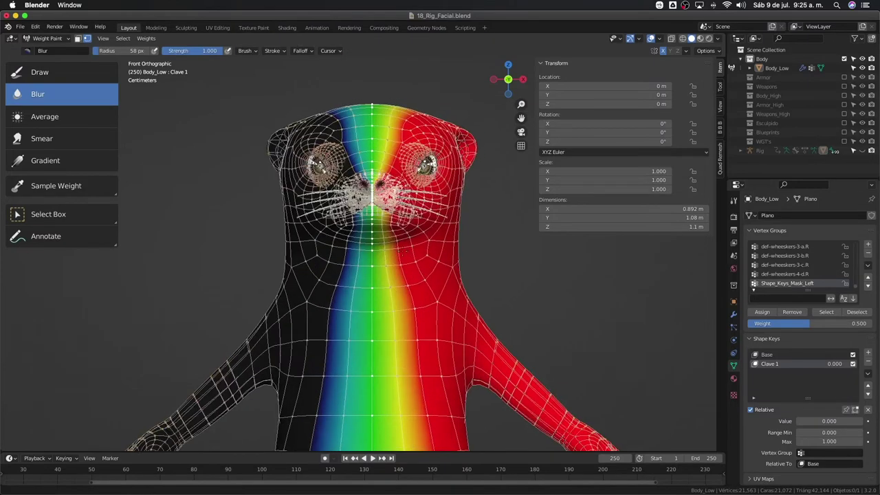
scroll(389, 265, up, 3)
drag(386, 231, 496, 199)
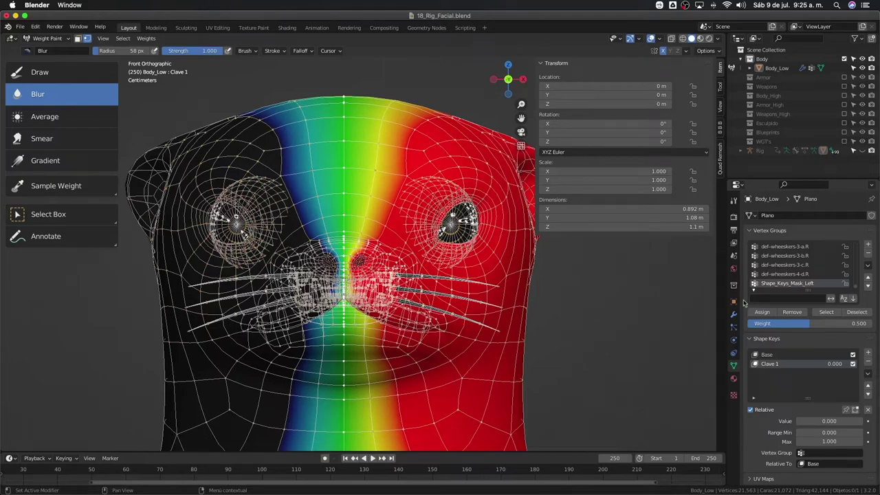
Leave weight painting, put the otter mesh in Object Mode and select Body_Low
key(Tab)
scroll(376, 202, up, 2)
scroll(376, 203, up, 3)
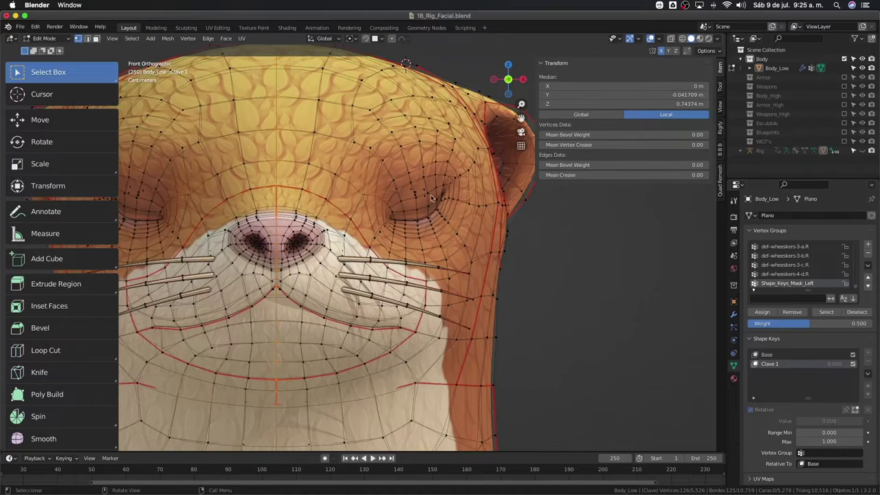
key(Tab)
key(Tab)
key(ctrl+Tab)
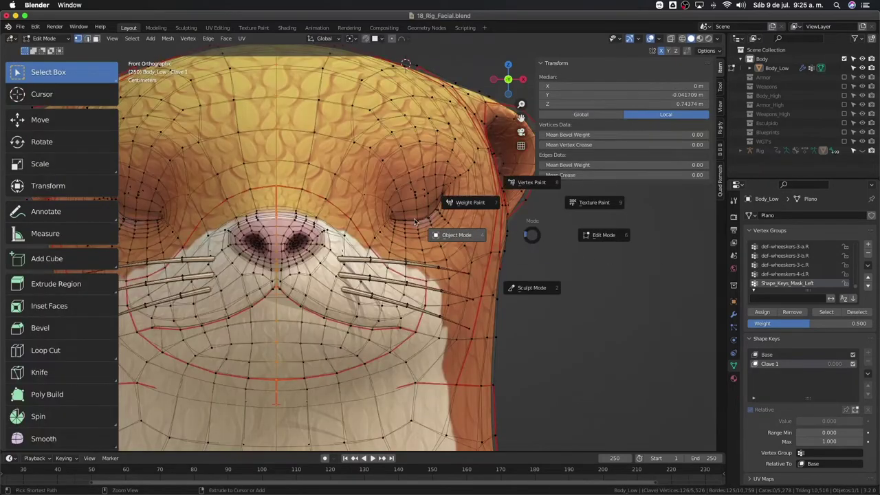
click(460, 248)
click(480, 255)
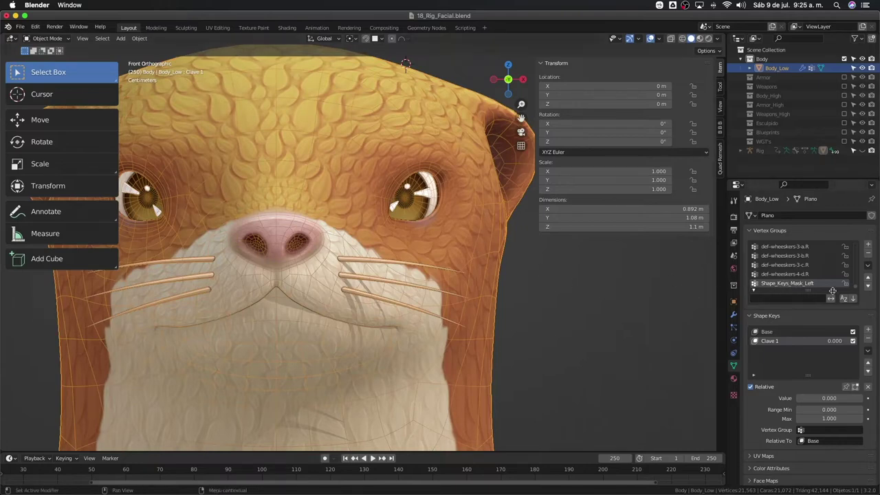
Copy the Shape_Keys_Mask_Left vertex group and rename the copy to Shape_Keys_Mask_Right
click(870, 264)
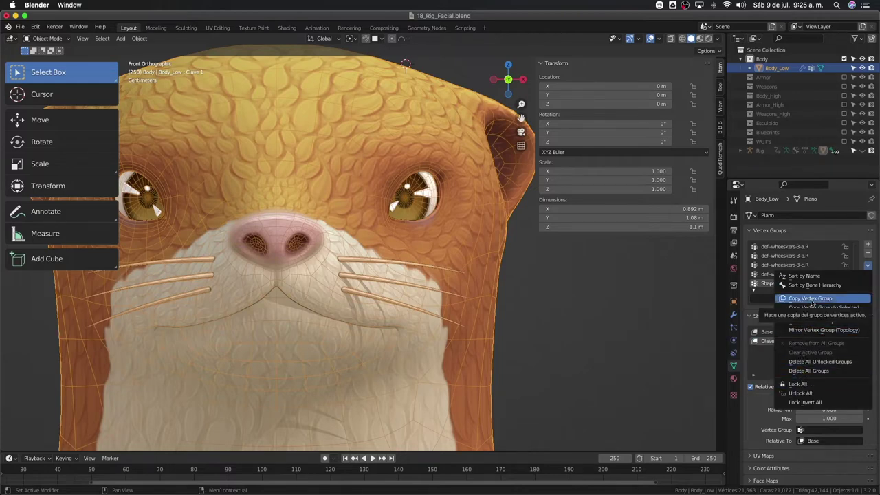
click(813, 298)
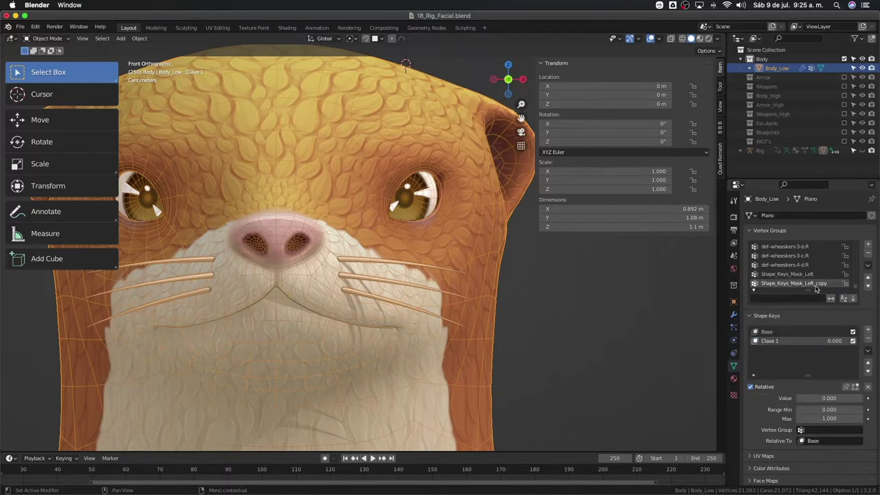
double_click(811, 284)
drag(804, 283, 845, 284)
text(Rigth)
key(Return)
scroll(597, 270, down, 2)
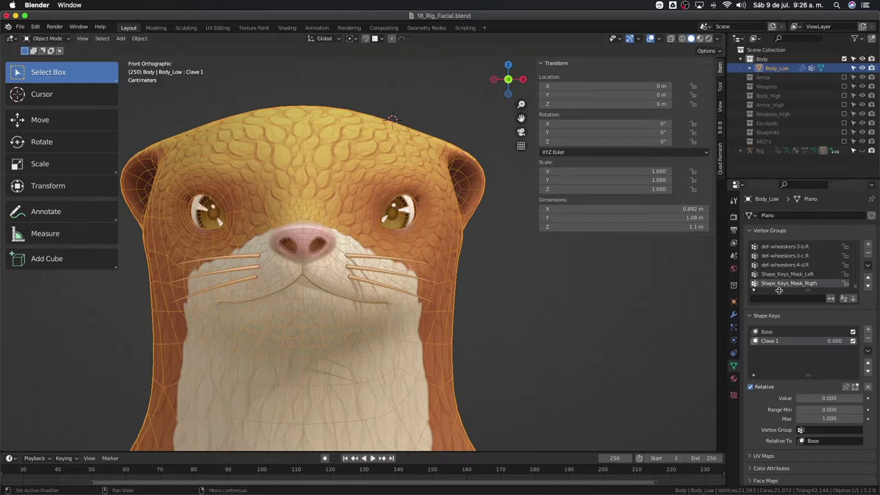
double_click(821, 284)
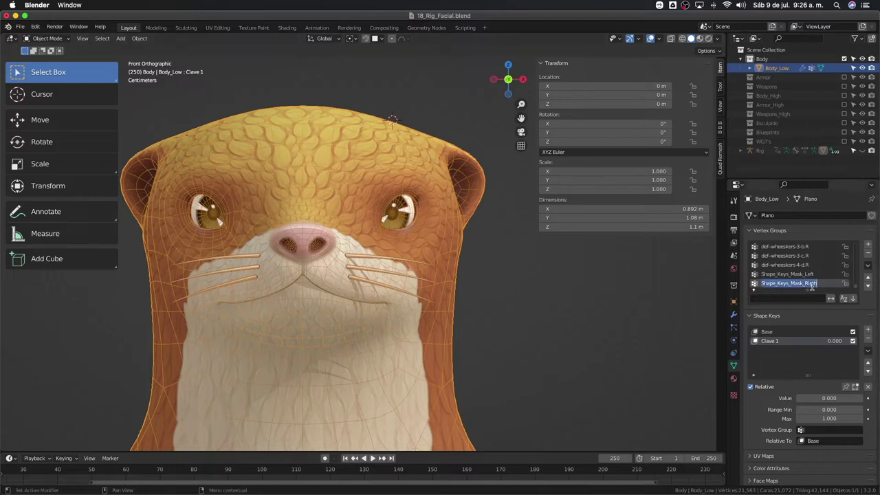
click(829, 284)
Finish correcting the group name to Shape_Keys_Mask_Right, briefly toggling Edit Mode
text(ht)
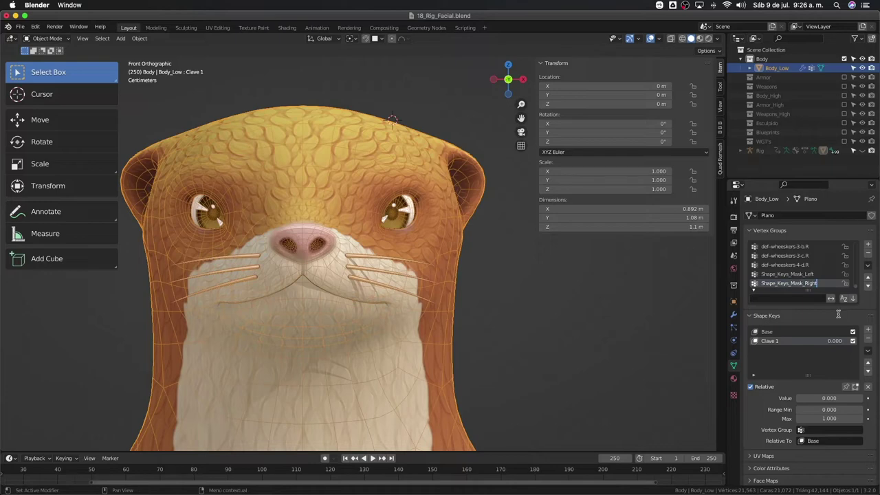
scroll(656, 293, up, 2)
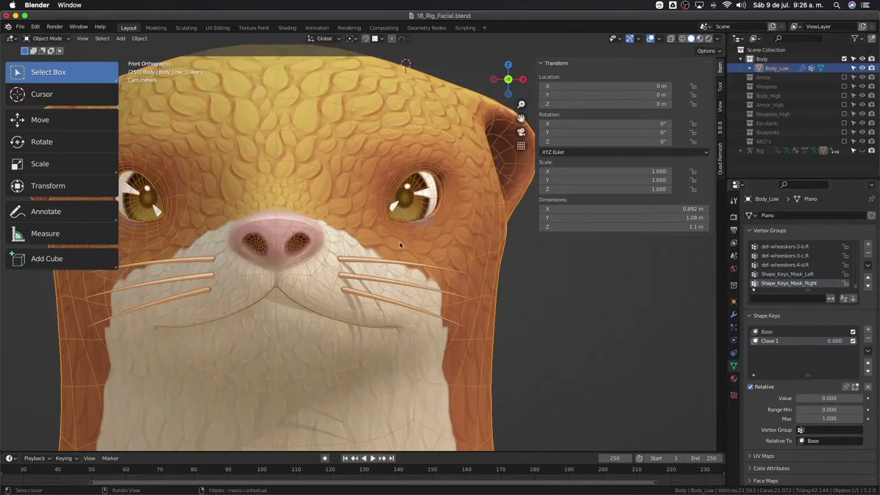
key(KP_Decimal)
key(Tab)
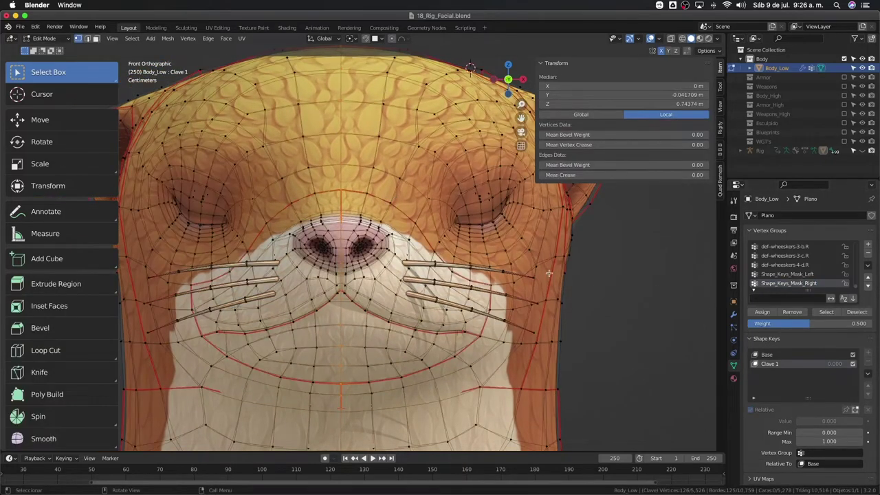
key(Tab)
right_click(813, 283)
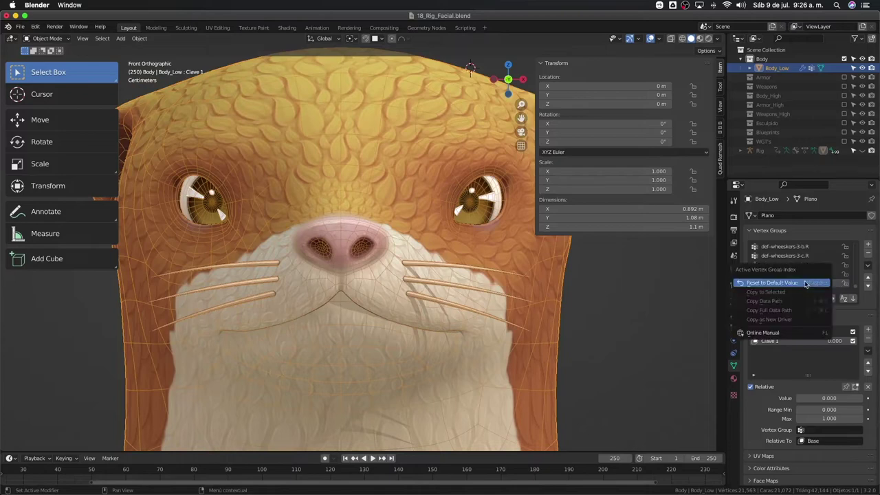
click(806, 284)
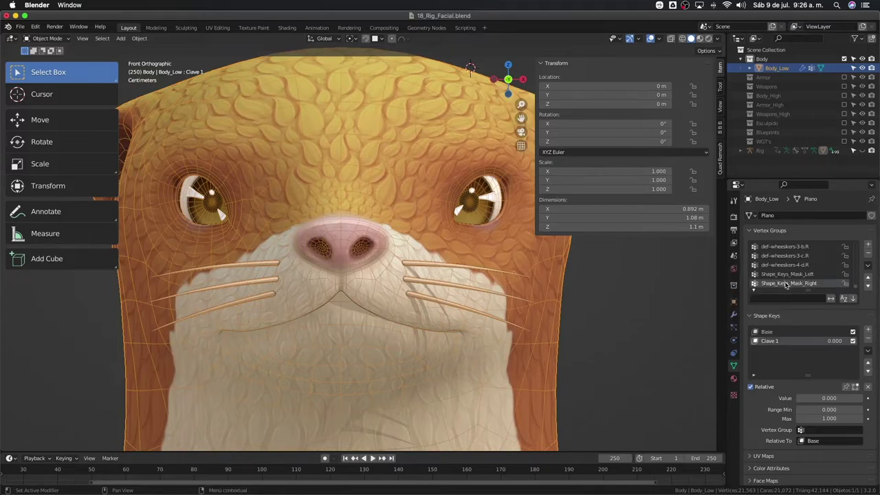
Mirror Shape_Keys_Mask_Right, which reports 0 vertices mirrored and 80 failed
click(867, 266)
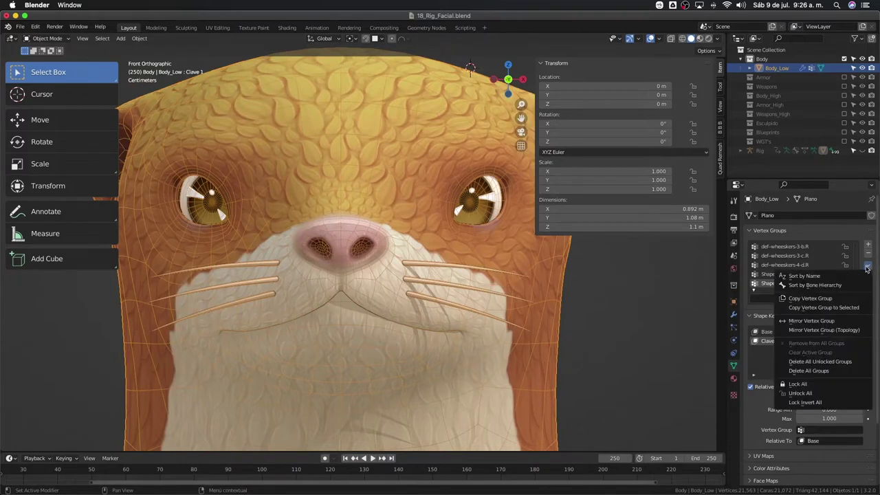
click(822, 321)
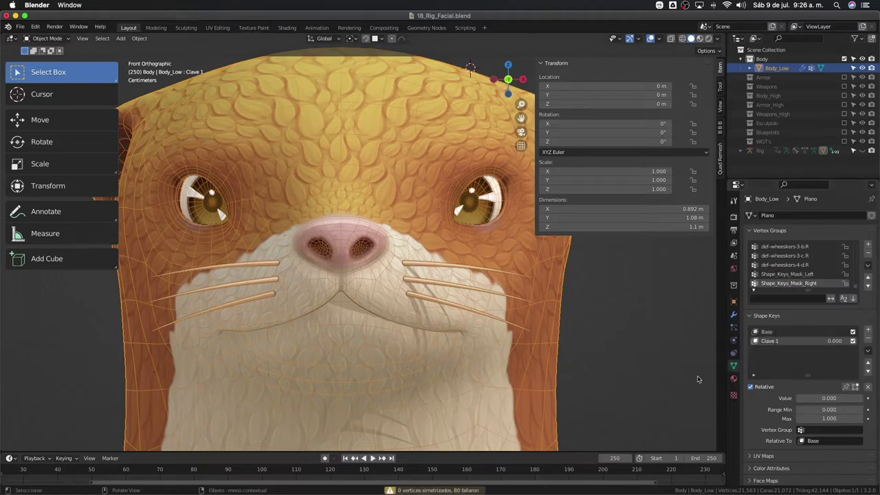
scroll(445, 481, down, 1)
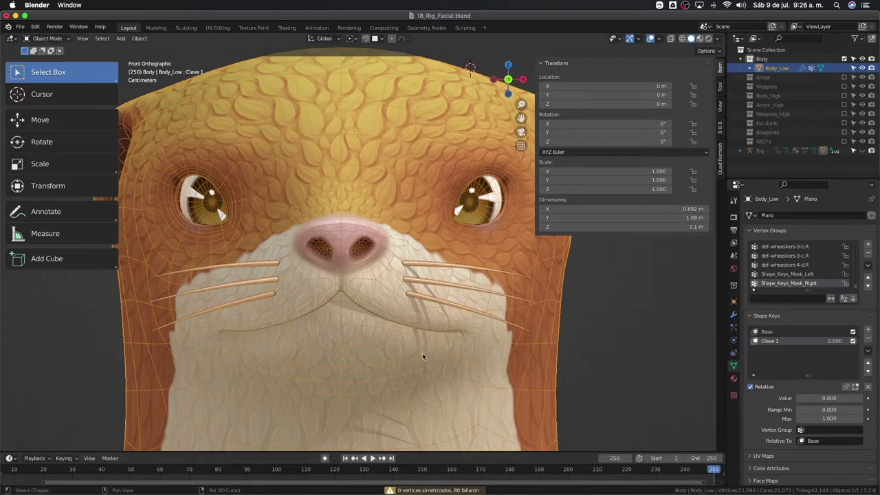
scroll(433, 313, down, 3)
scroll(435, 316, down, 2)
Enter Weight Paint with Shape_Keys_Mask_Right active and vertex selection masking enabled
key(Tab)
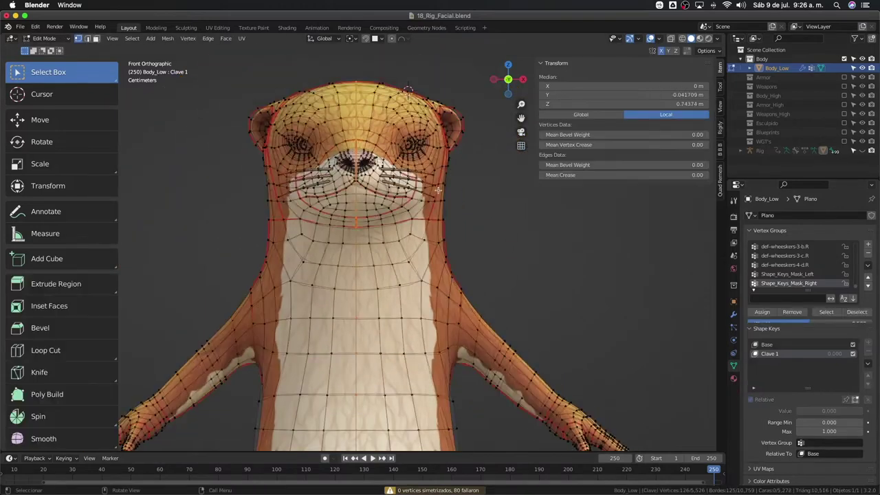
key(Tab)
middle_drag(372, 211, 498, 234)
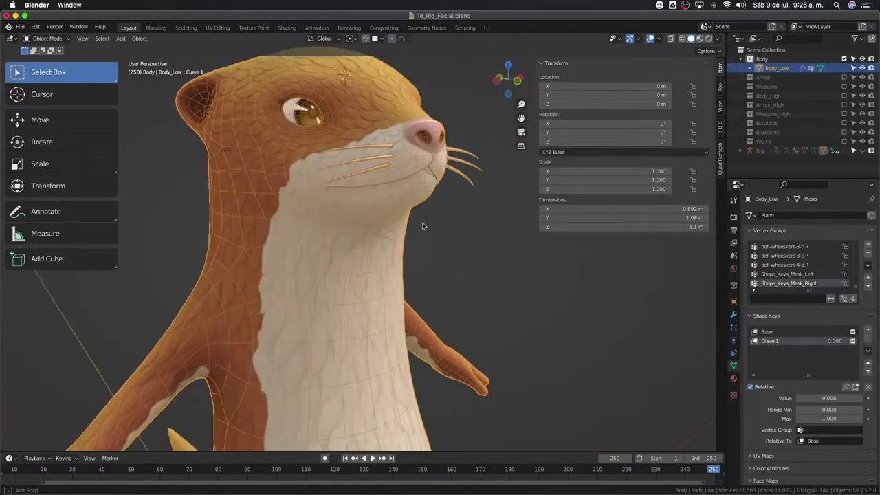
key(ctrl+Tab)
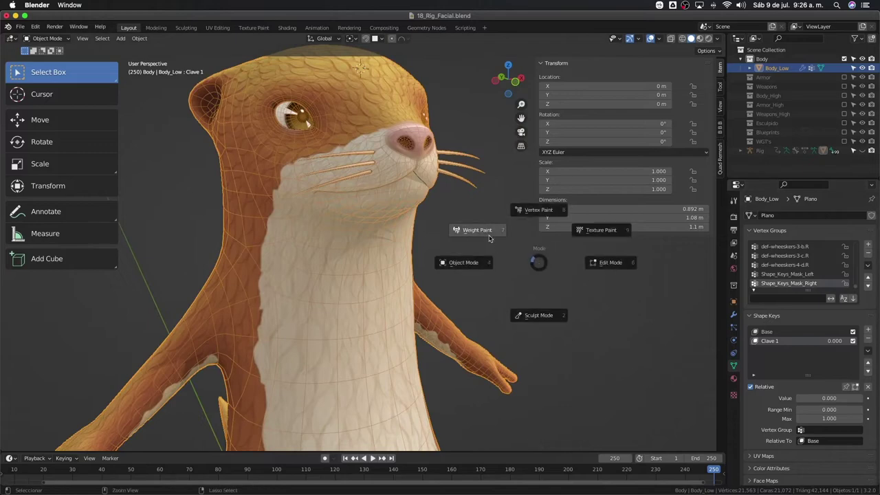
click(487, 236)
middle_drag(486, 235, 433, 241)
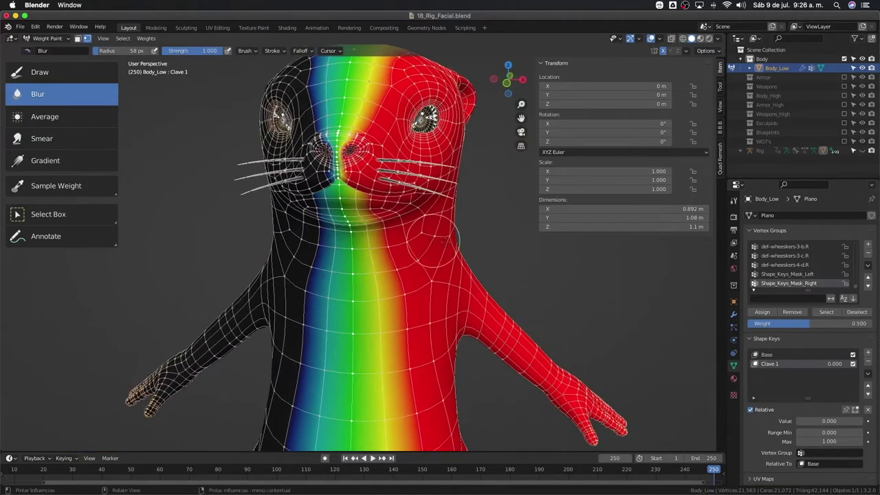
click(789, 275)
click(789, 284)
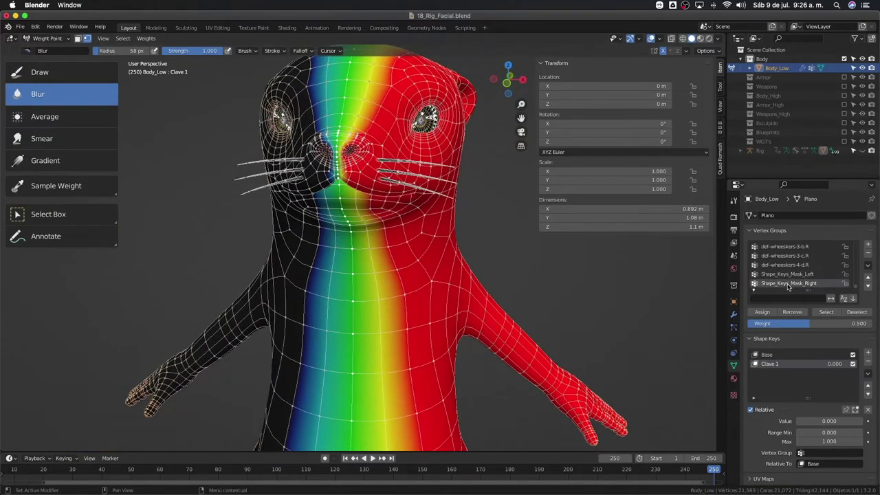
key(v)
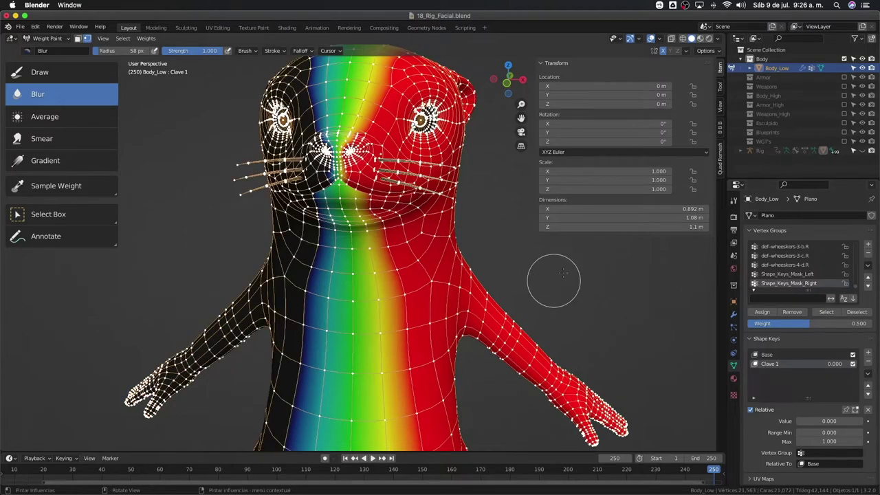
Mirror Shape_Keys_Mask_Right by topology (1845 mirrored, 1710 failed) and inspect it in Edit Mode
click(868, 265)
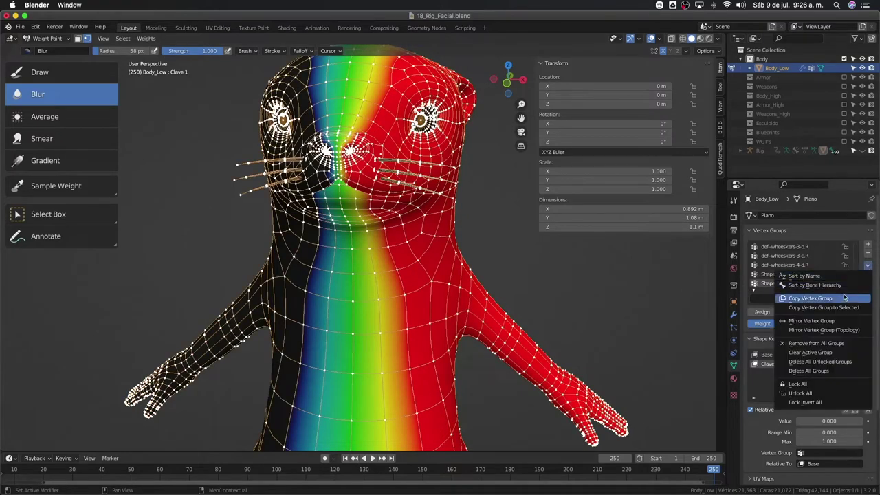
click(824, 330)
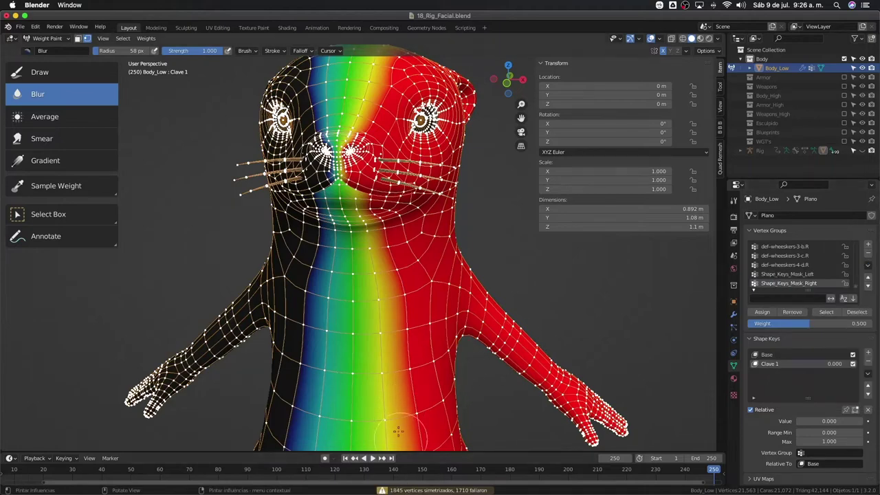
scroll(413, 275, down, 3)
scroll(413, 275, up, 4)
scroll(413, 275, down, 3)
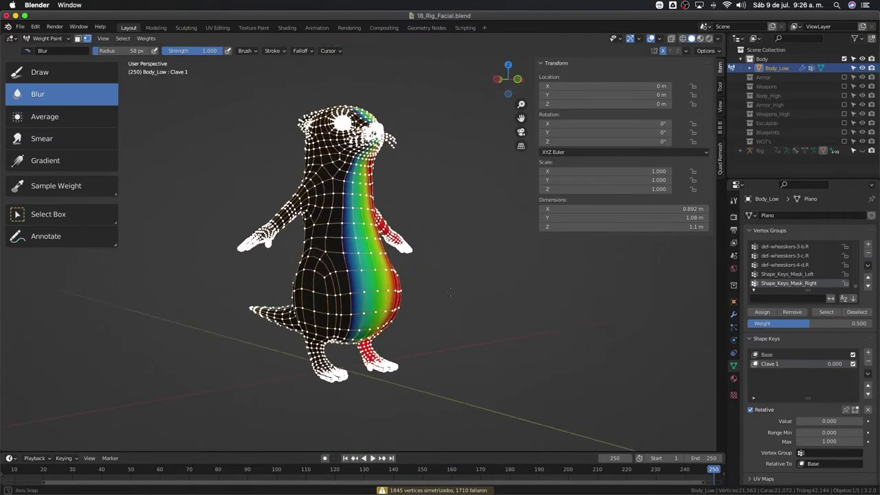
mouse_move(413, 276)
middle_down()
mouse_move(419, 285)
mouse_move(456, 230)
middle_up()
scroll(421, 289, up, 4)
scroll(421, 289, down, 1)
scroll(421, 289, down, 2)
scroll(456, 227, up, 3)
scroll(456, 227, down, 2)
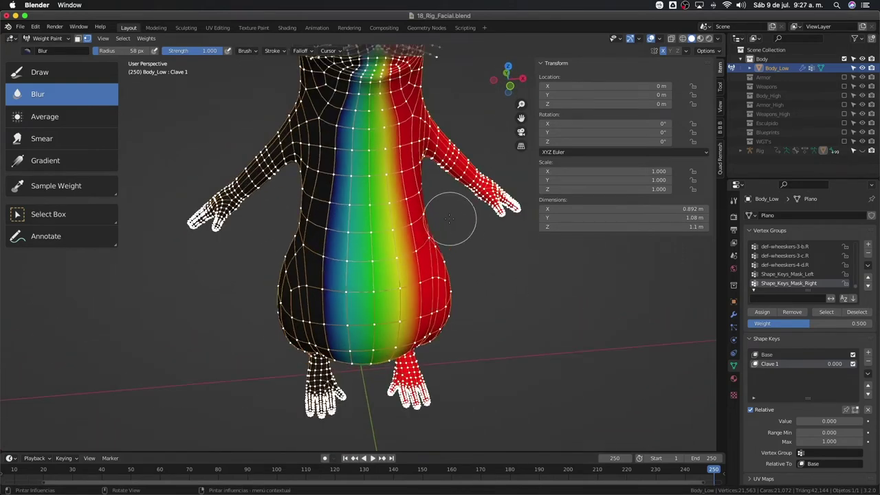
key(Tab)
scroll(436, 192, up, 2)
scroll(409, 228, up, 2)
middle_drag(409, 228, 413, 247)
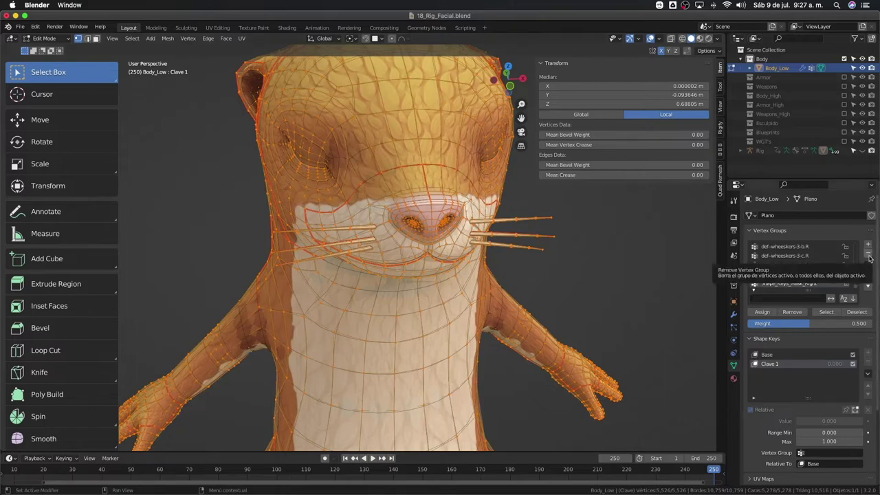
Look over the otter from the front view, toggling between Edit Mode and Weight Paint
scroll(870, 258, up, 1)
scroll(391, 248, down, 2)
key(KP_1)
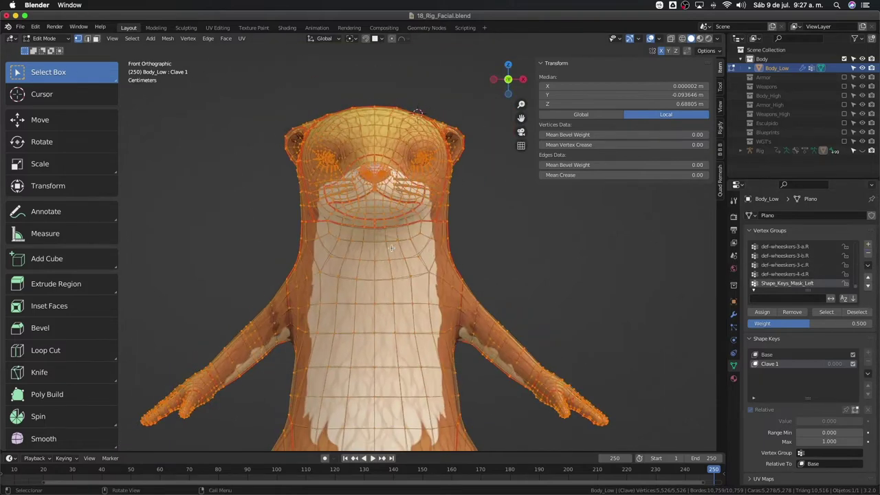
key(ctrl+Tab)
scroll(395, 244, up, 2)
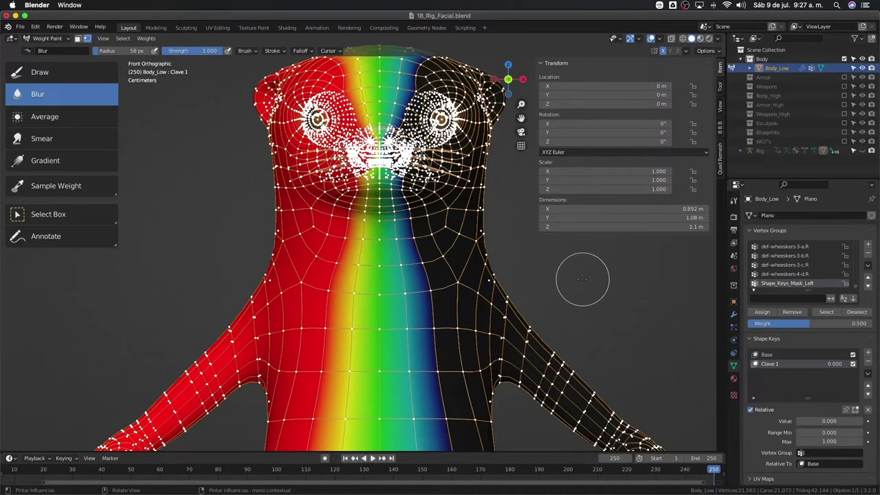
key(Tab)
key(Tab)
scroll(581, 279, down, 1)
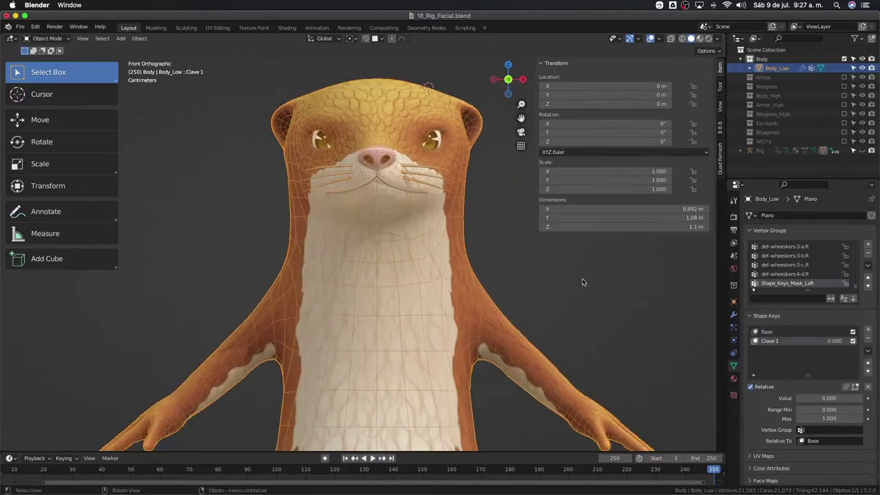
key(ctrl+Tab)
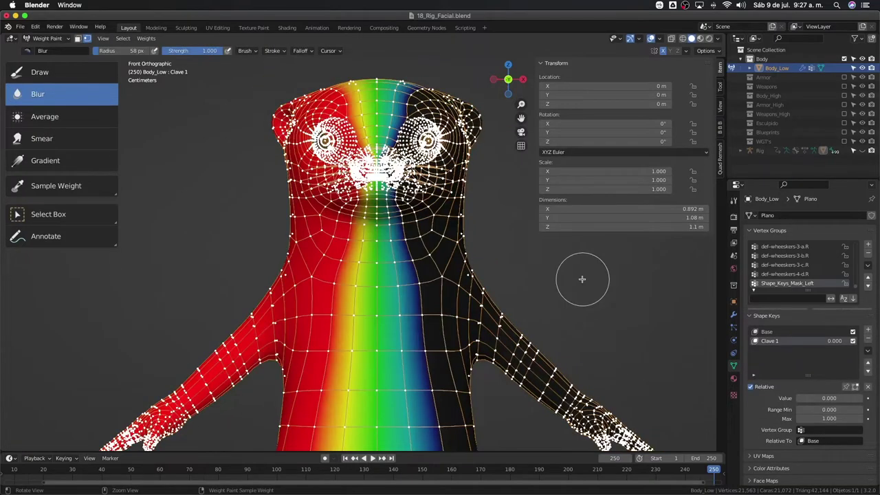
key(Tab)
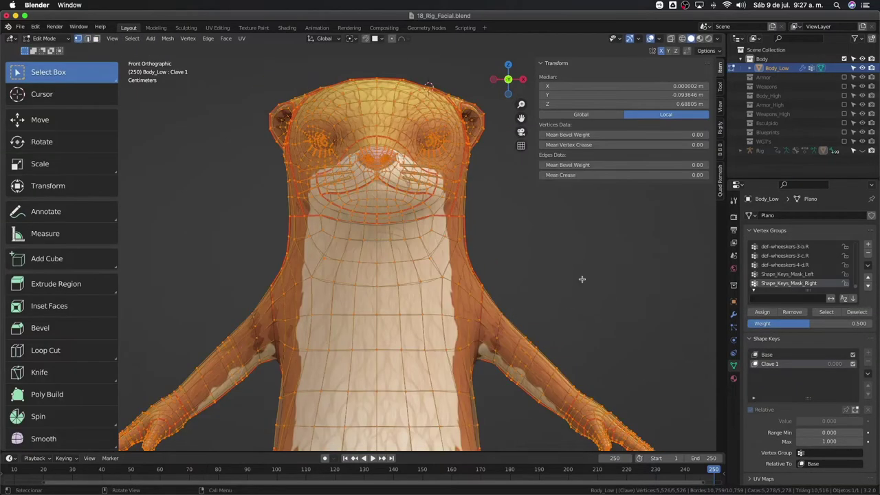
Make Shape_Keys_Mask_Right the active group and return to Weight Paint to view its weights
key(ctrl+Tab)
key(ctrl+Tab)
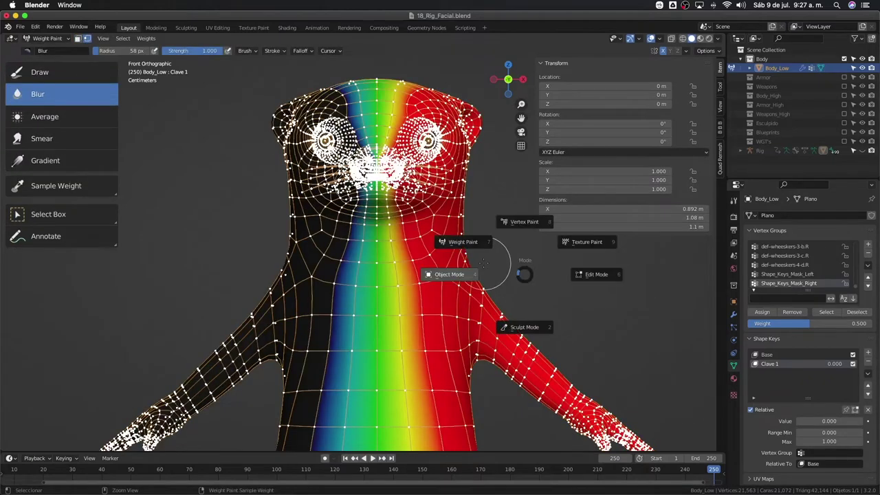
click(536, 270)
click(536, 270)
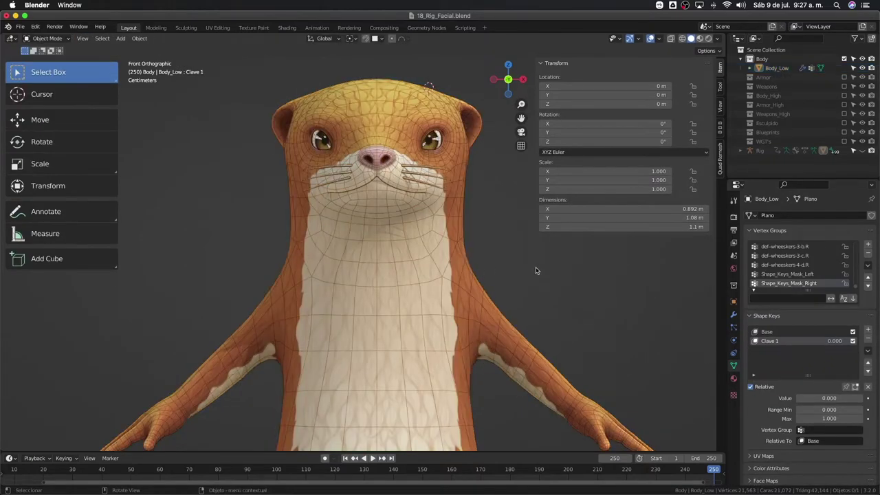
click(777, 277)
click(777, 286)
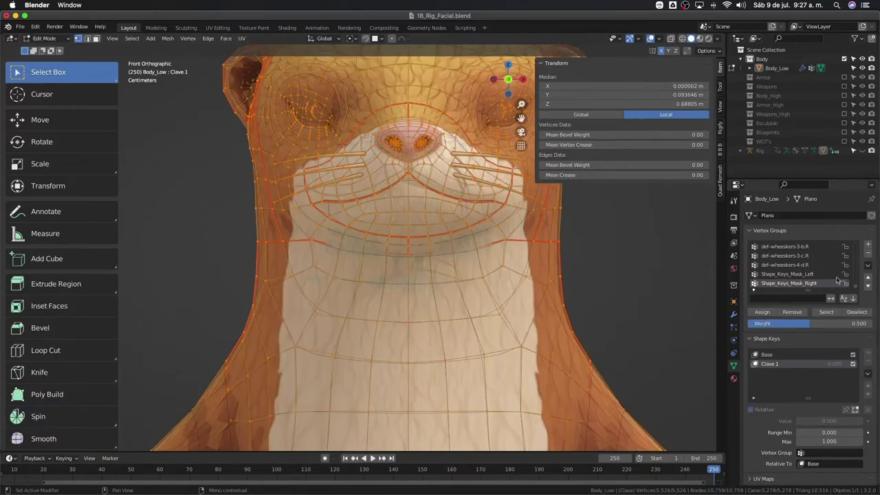
key(Tab)
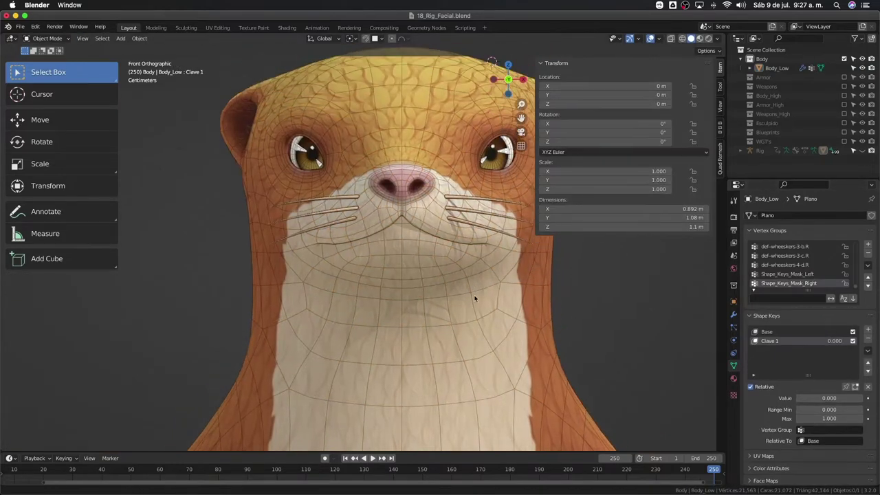
key(ctrl+Tab)
click(432, 264)
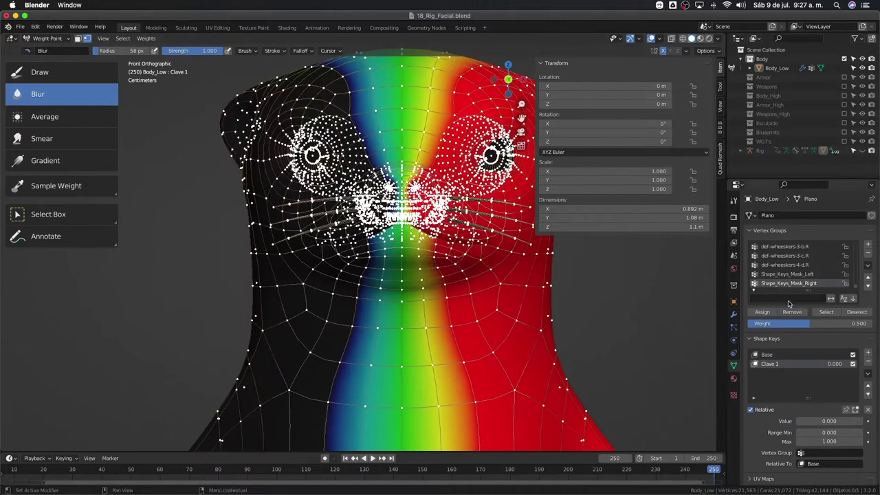
Rename the Shape_Keys_Mask_Left vertex group to Shape_Keys_Mask_R
click(788, 274)
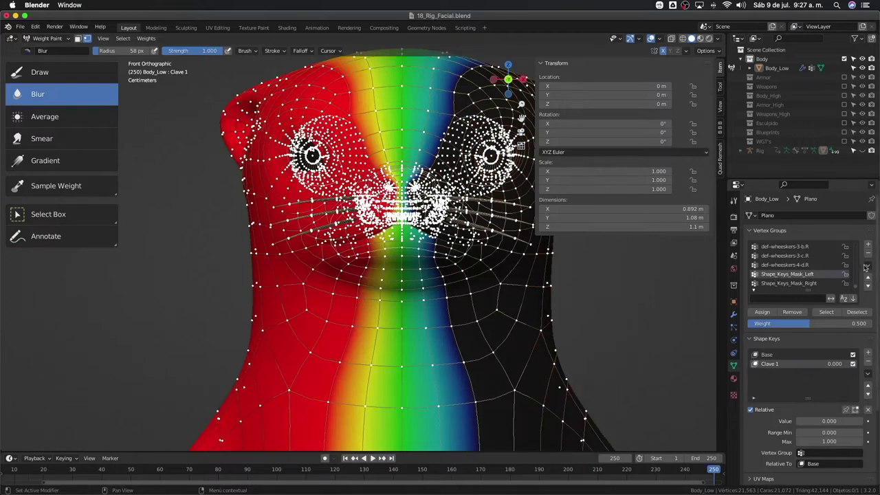
click(868, 265)
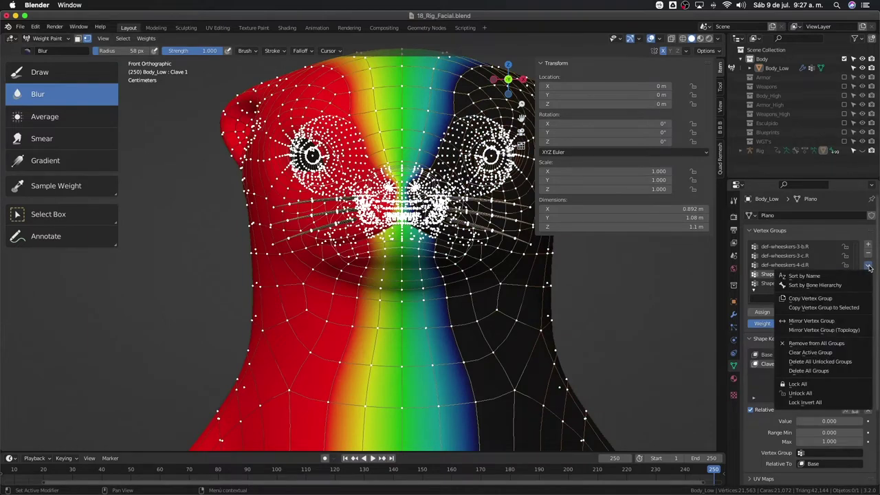
click(834, 277)
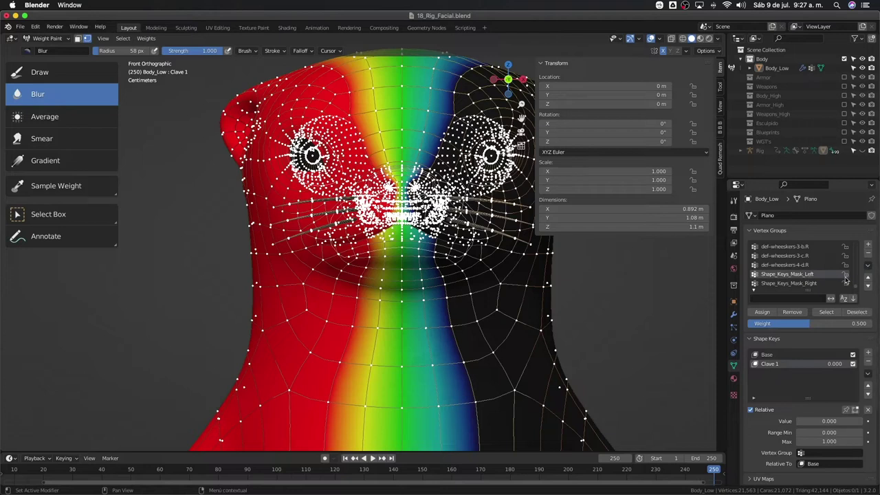
double_click(809, 276)
drag(805, 275, 828, 276)
text(R)
Rename Shape_Keys_Mask_Right to Shape_Keys_Mask_L, fixing the intermediate RL typo
click(814, 284)
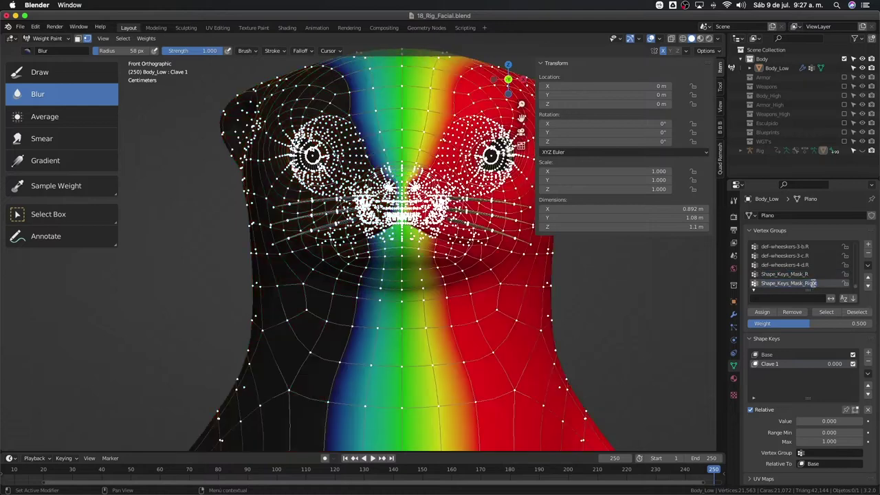
double_click(809, 283)
drag(805, 283, 837, 285)
text(R)
double_click(810, 284)
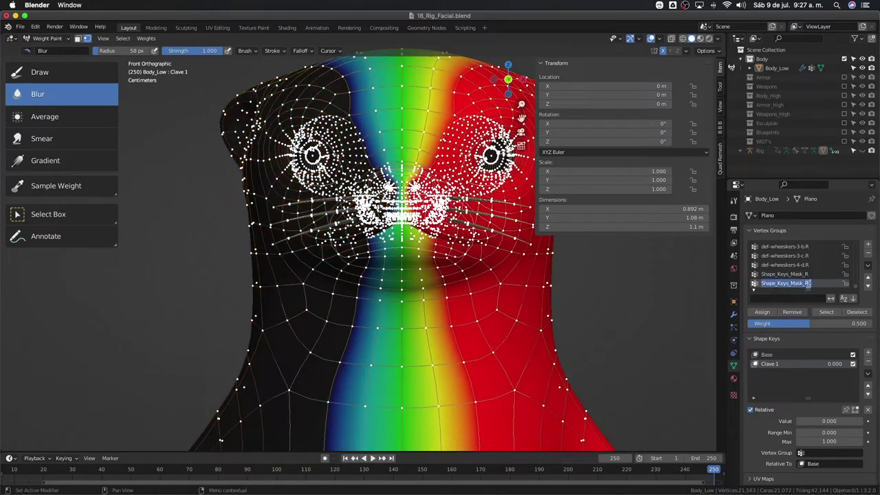
drag(805, 284, 829, 281)
text(L)
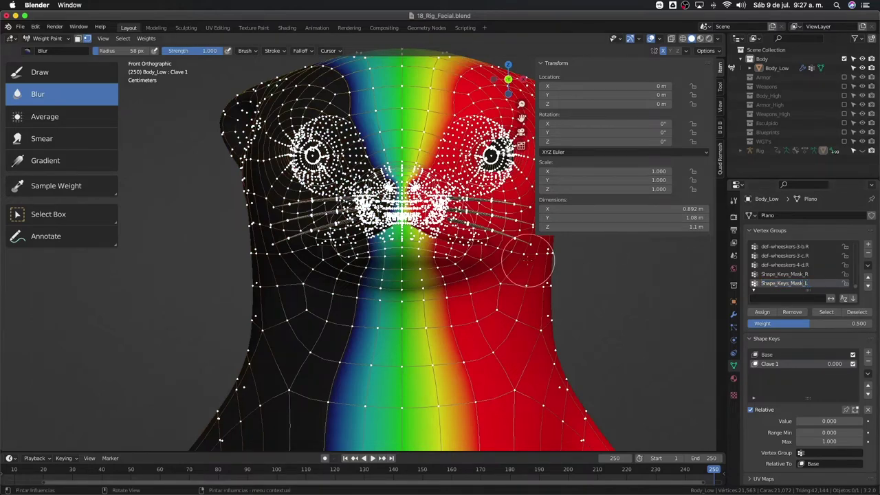
Set the weight brush radius to 1 px and turn off vertex selection masking
scroll(495, 240, up, 2)
scroll(445, 222, up, 3)
scroll(445, 221, up, 2)
scroll(413, 241, up, 1)
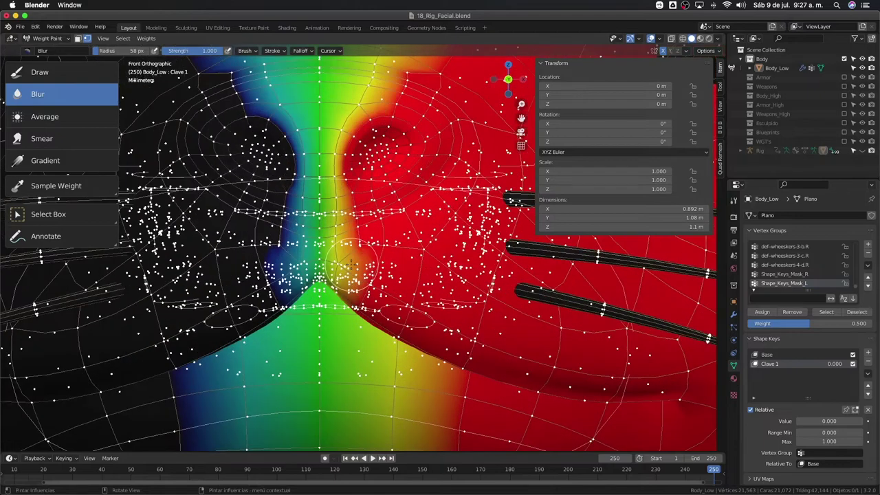
scroll(357, 275, up, 1)
text(1)
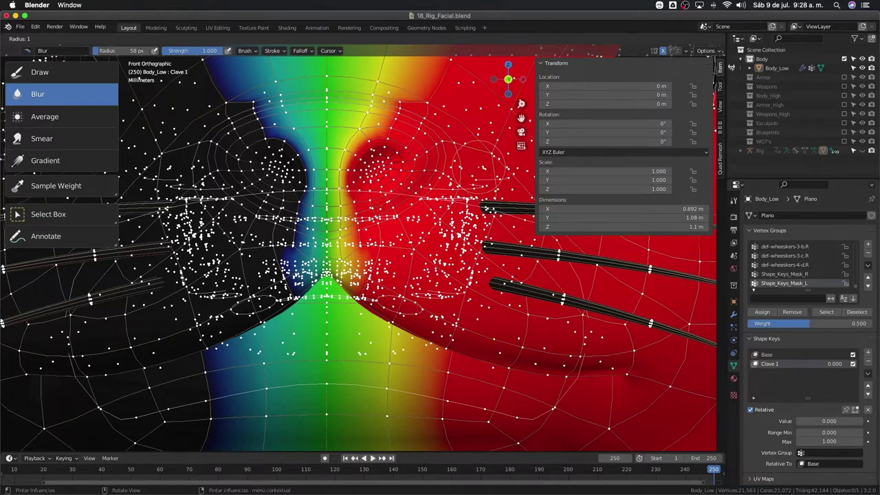
key(Return)
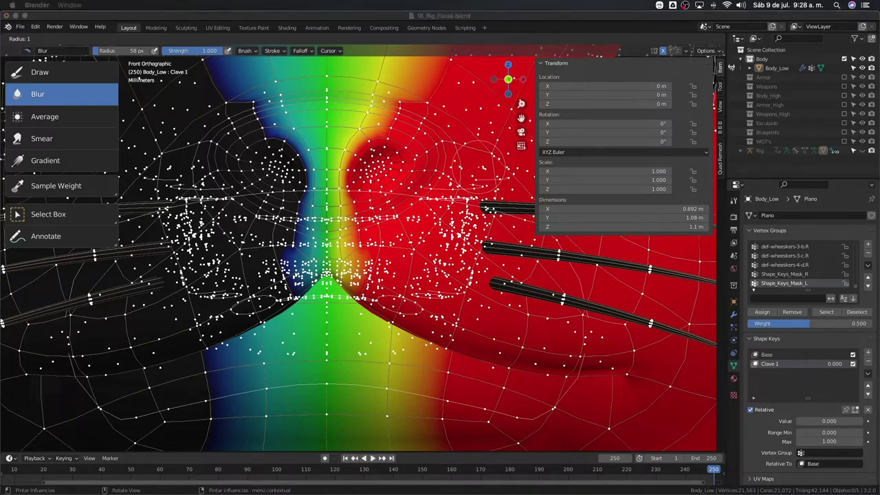
scroll(358, 255, up, 1)
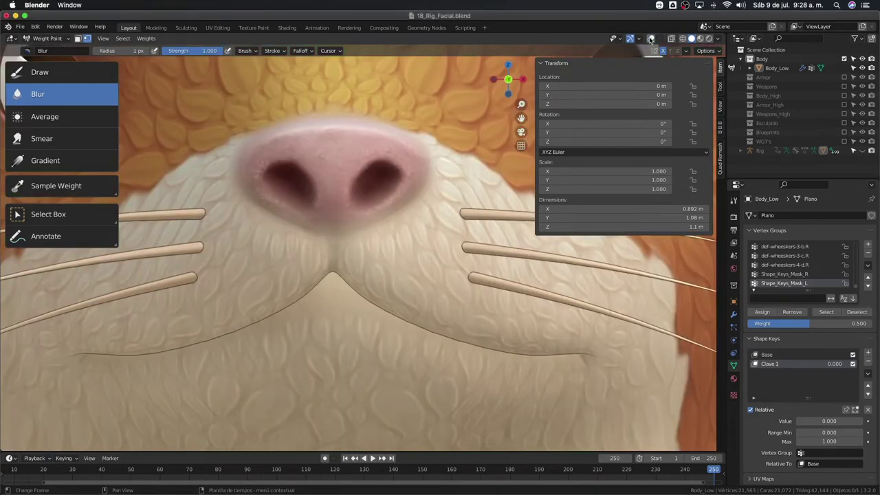
click(650, 39)
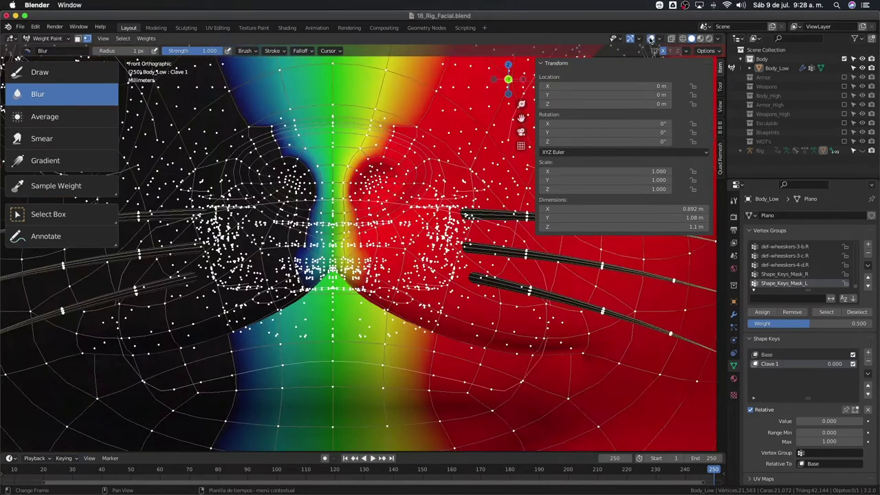
click(651, 38)
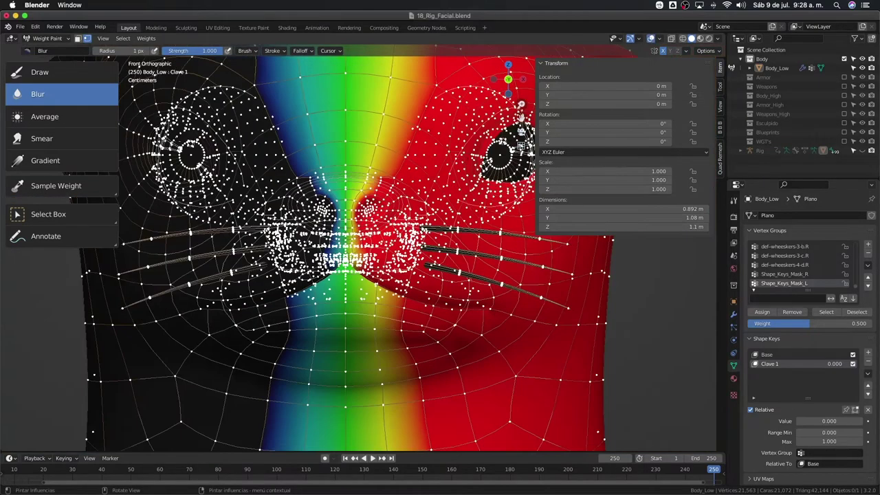
click(87, 38)
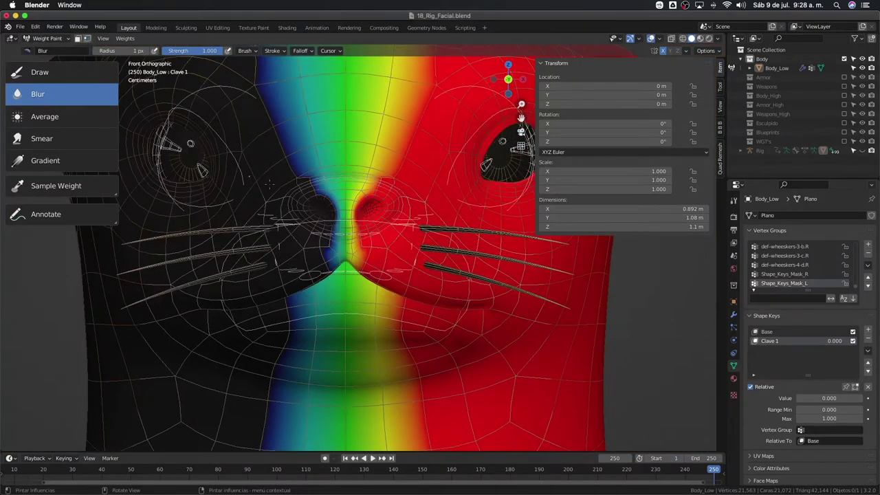
Orbit around the otter to check Shape_Keys_Mask_R's one-sided weights and middle gradient
scroll(270, 182, down, 3)
scroll(302, 191, up, 5)
scroll(323, 196, up, 2)
scroll(336, 201, down, 1)
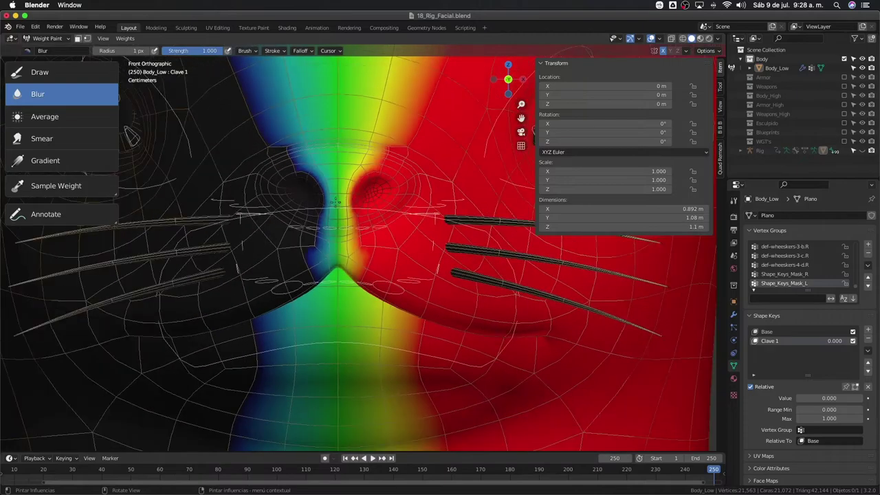
mouse_move(336, 201)
middle_down()
mouse_move(289, 245)
mouse_move(368, 235)
mouse_move(361, 215)
middle_up()
scroll(289, 244, up, 3)
scroll(290, 244, up, 2)
scroll(367, 236, down, 4)
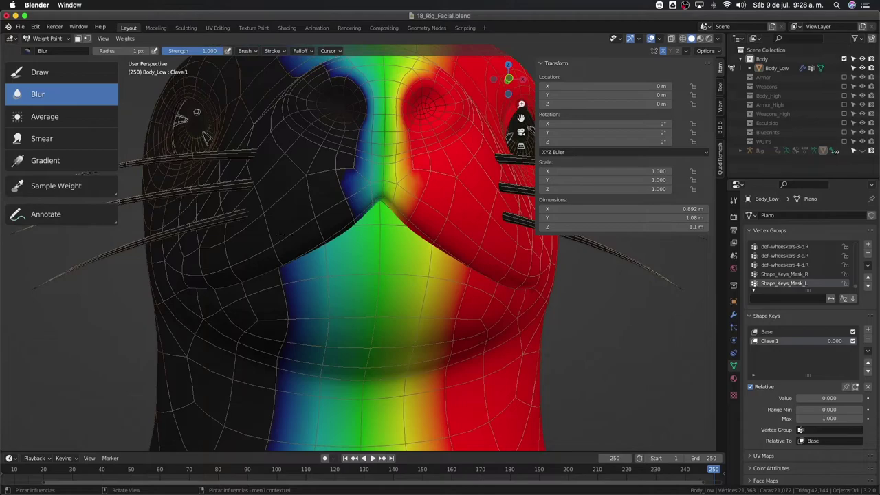
mouse_move(279, 235)
middle_down()
mouse_move(321, 274)
mouse_move(332, 187)
mouse_move(338, 212)
middle_up()
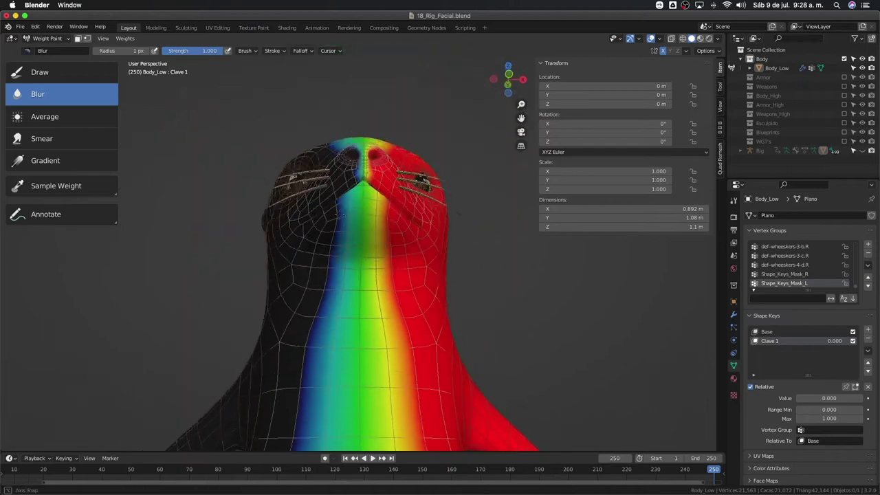
middle_drag(338, 212, 385, 207)
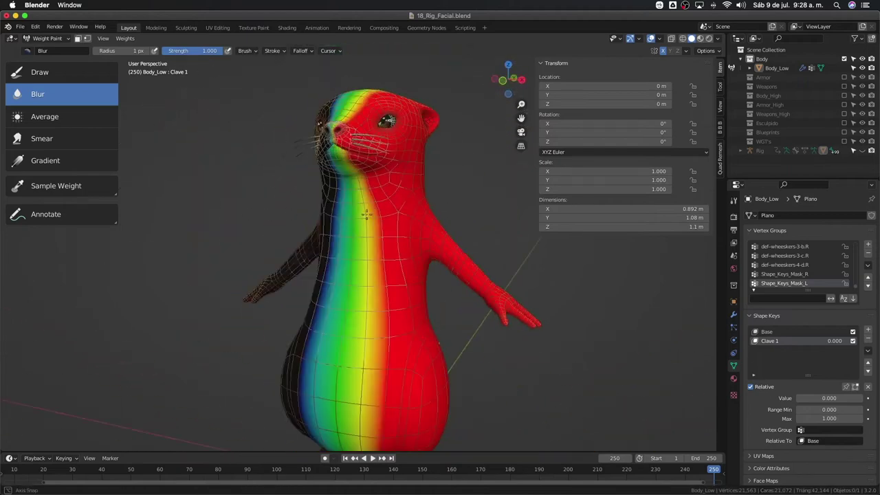
click(800, 275)
middle_drag(330, 207, 314, 200)
In Object Mode front view, raise the Clave 1 shape key value to 1.000 to close both eyes
key(ctrl+Tab)
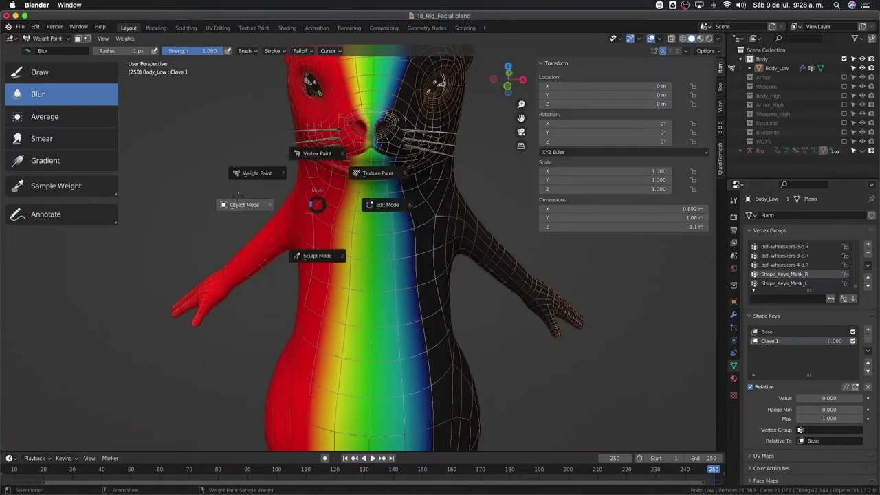
click(240, 200)
middle_drag(241, 200, 334, 206)
key(KP_1)
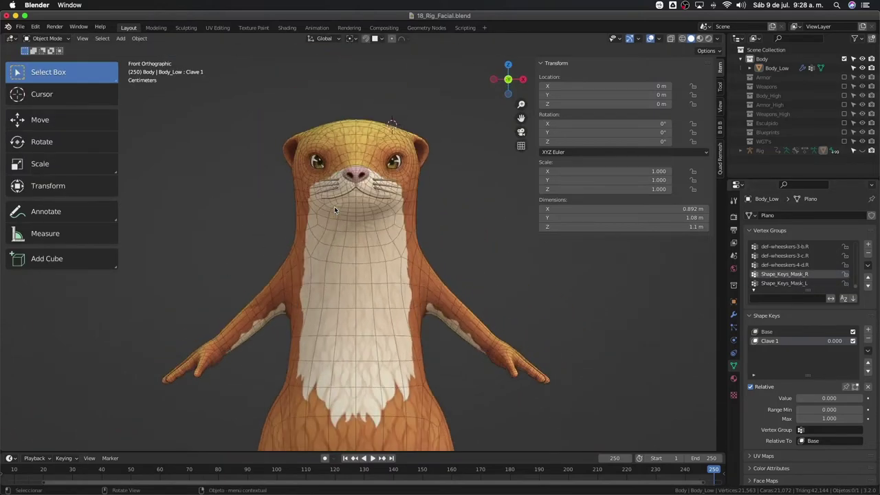
scroll(423, 117, up, 3)
scroll(432, 134, down, 1)
scroll(482, 206, up, 1)
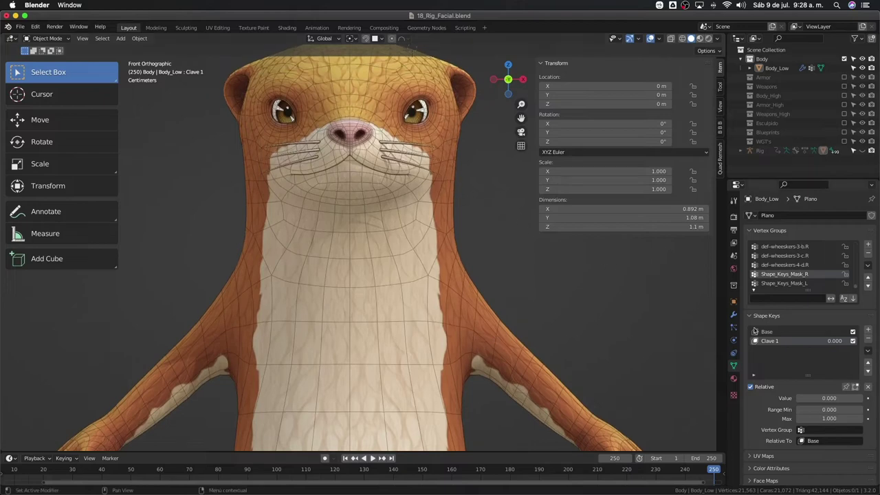
drag(828, 341, 867, 341)
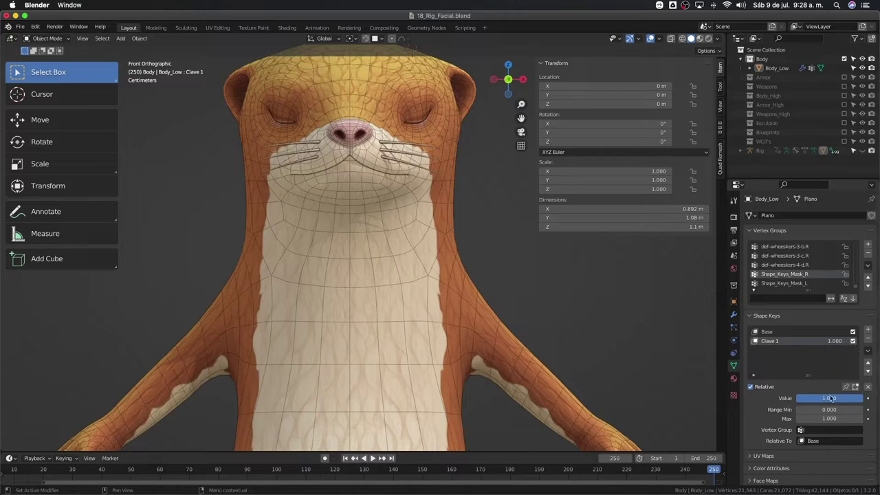
scroll(799, 438, down, 1)
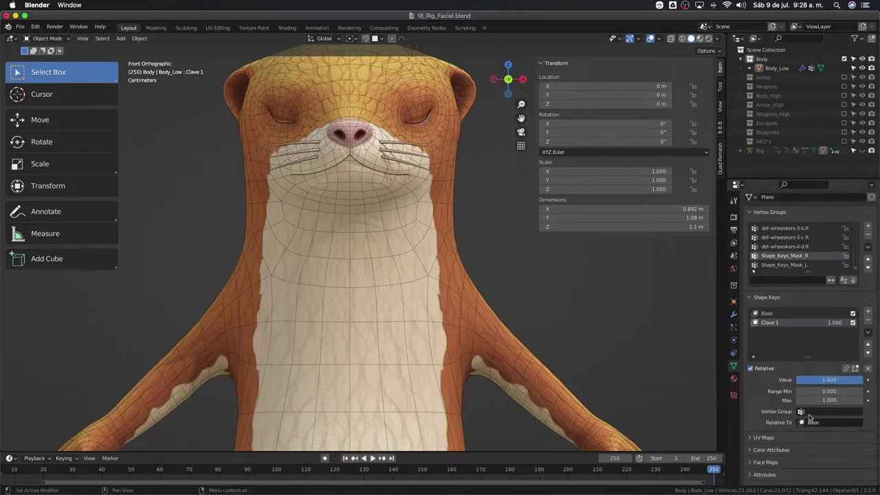
Limit the Clave 1 shape key to a Shape_Keys_Mask vertex group
click(814, 412)
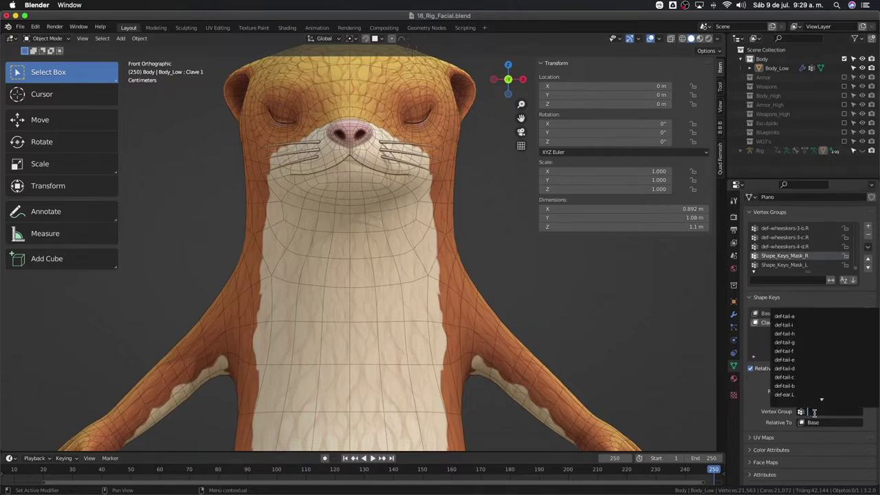
text(mask)
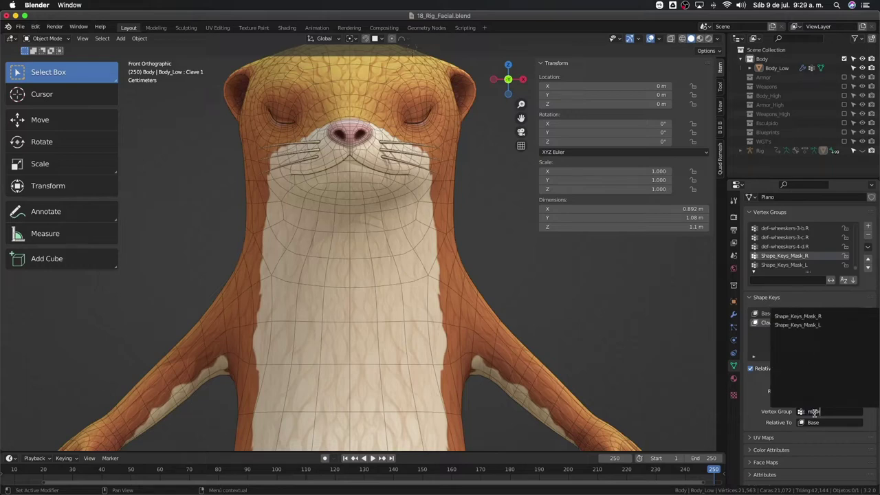
click(814, 324)
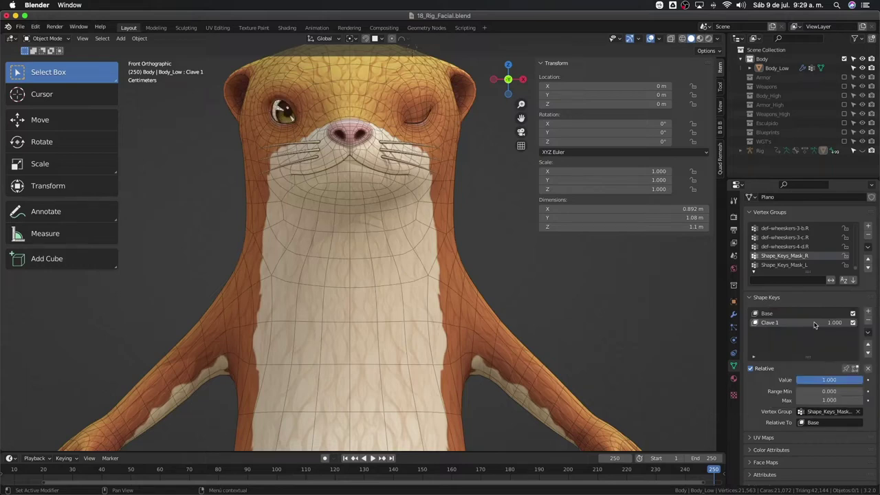
shift+middle_drag(513, 165, 502, 199)
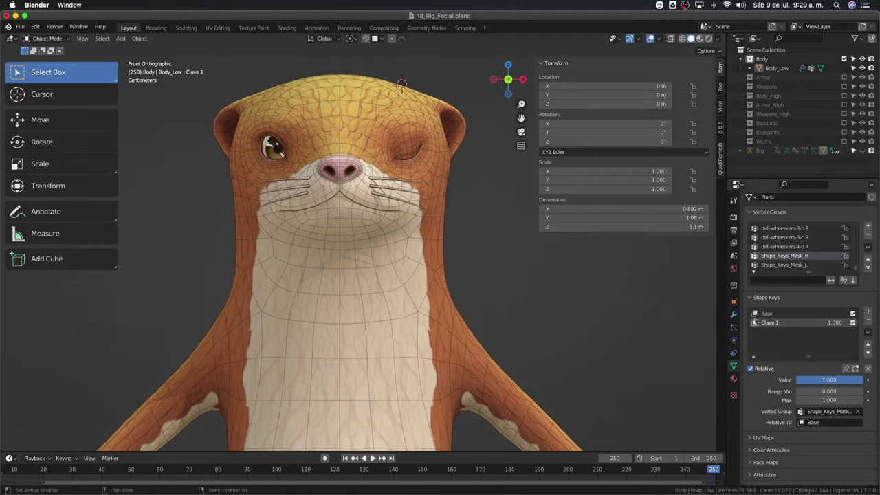
Sweep Clave 1 between 0 and 1, leaving it at 1.000 so one eye winks
drag(835, 323, 834, 323)
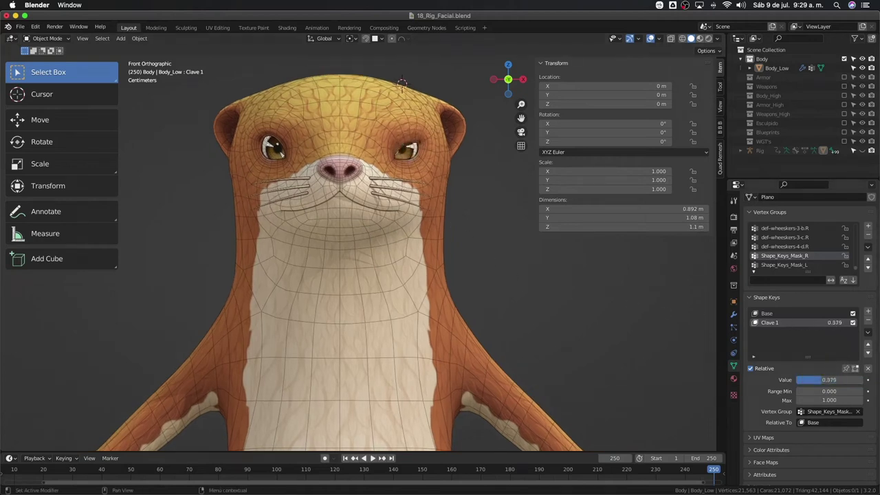
drag(830, 380, 829, 380)
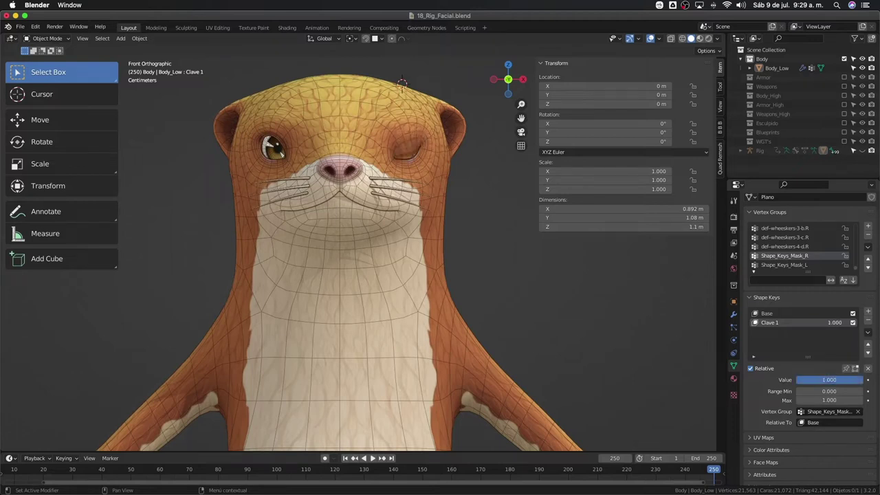
drag(830, 379, 830, 380)
drag(834, 323, 859, 322)
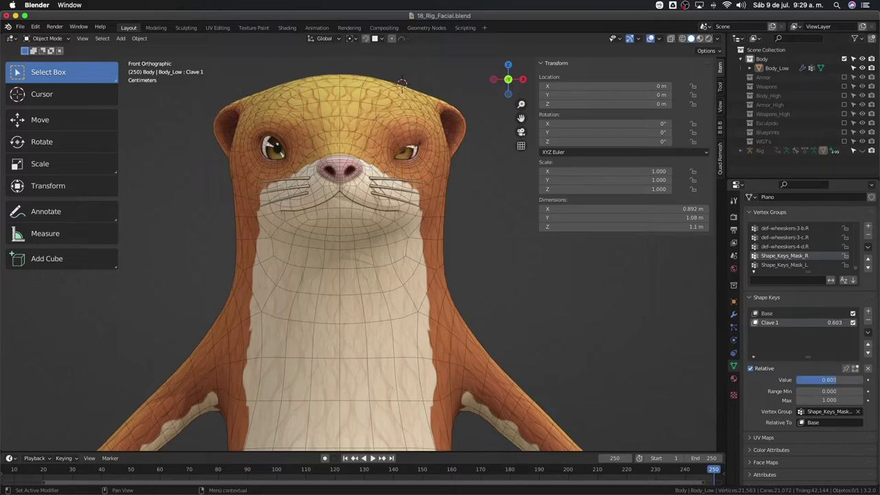
scroll(479, 208, up, 2)
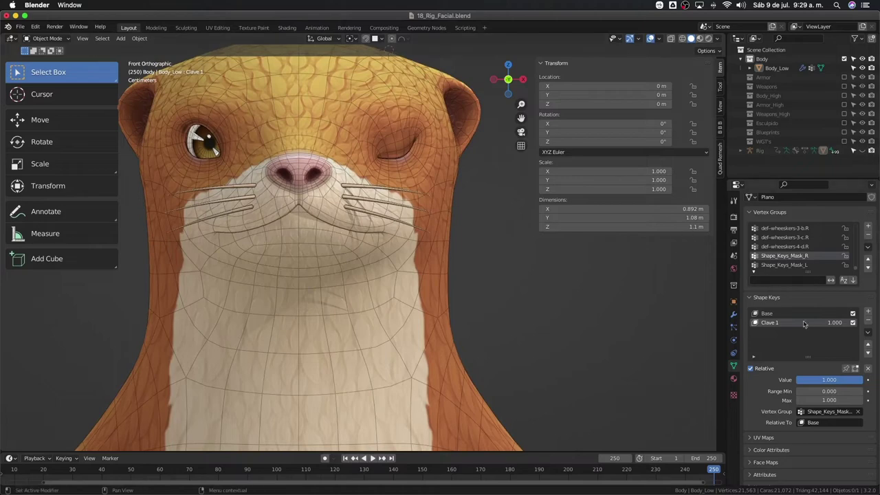
click(867, 333)
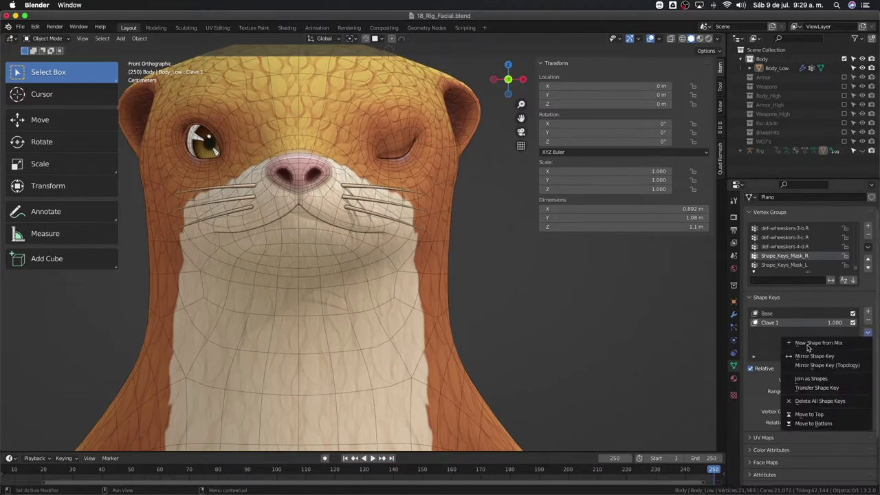
Create Clave 2 via New Shape from Mix, zero Clave 1, and set Clave 2 to 0.500 for a half-shut eye
key(Escape)
click(867, 333)
click(839, 343)
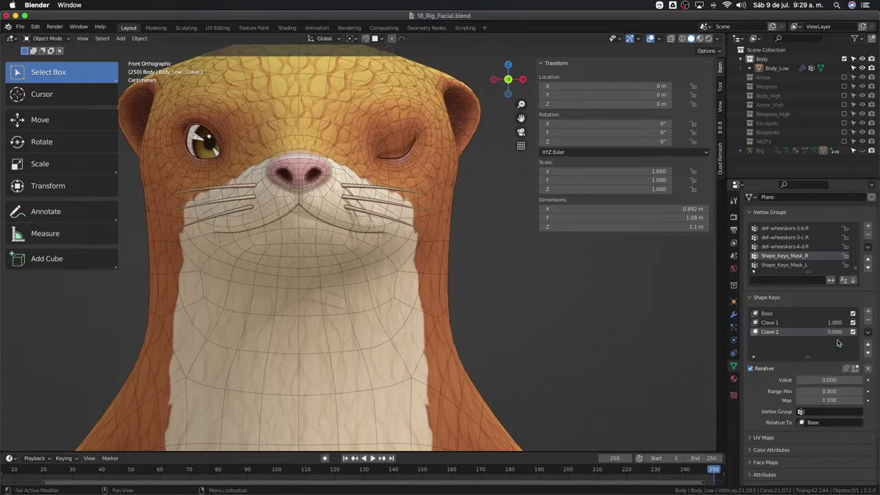
drag(839, 326, 805, 326)
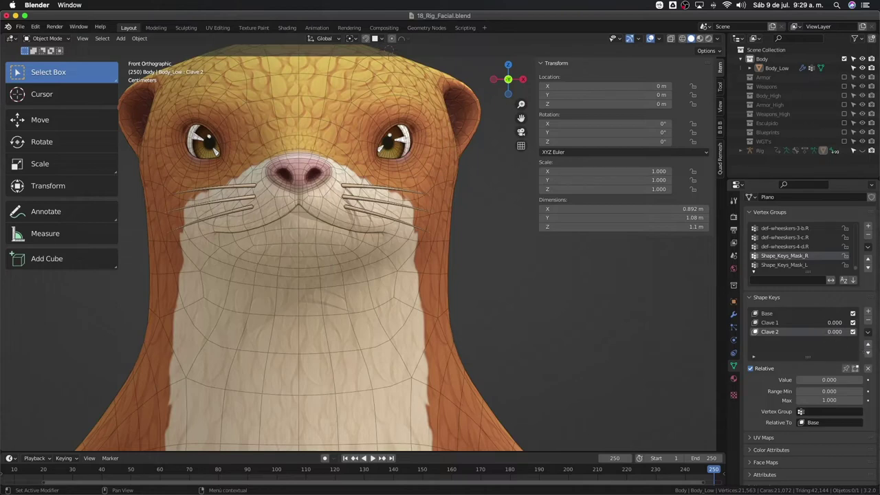
mouse_move(825, 380)
mouse_down()
mouse_move(846, 380)
mouse_move(814, 380)
mouse_move(861, 380)
mouse_move(804, 380)
mouse_move(851, 379)
mouse_up()
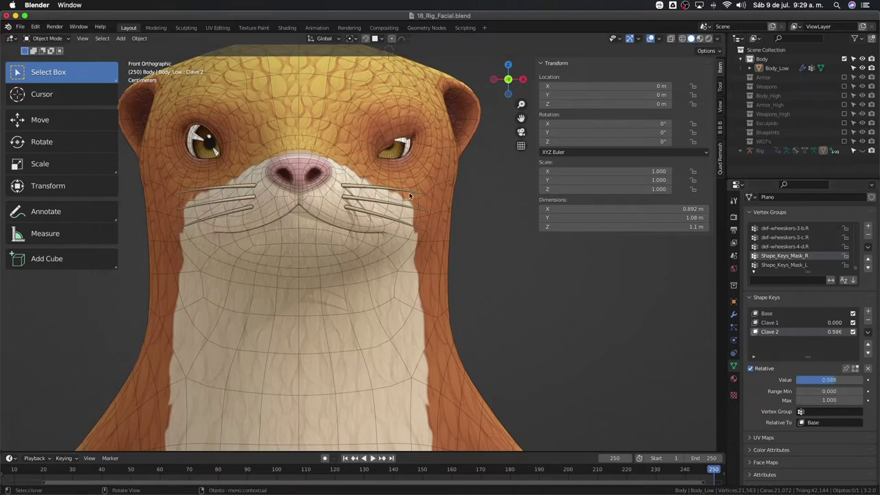
mouse_move(410, 197)
middle_down()
mouse_move(335, 187)
mouse_move(350, 172)
mouse_move(444, 246)
mouse_move(359, 235)
mouse_move(401, 253)
mouse_move(385, 240)
middle_up()
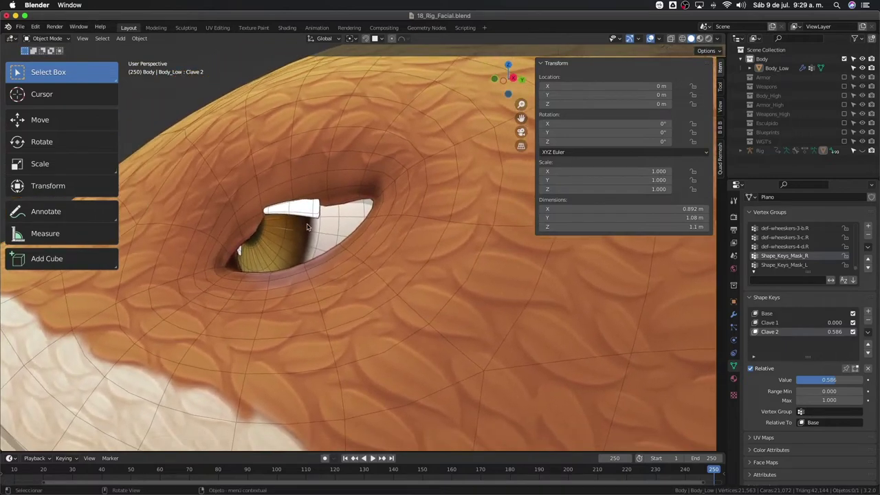
mouse_move(829, 379)
mouse_down()
mouse_move(856, 380)
mouse_move(829, 380)
mouse_up()
text(0.500)
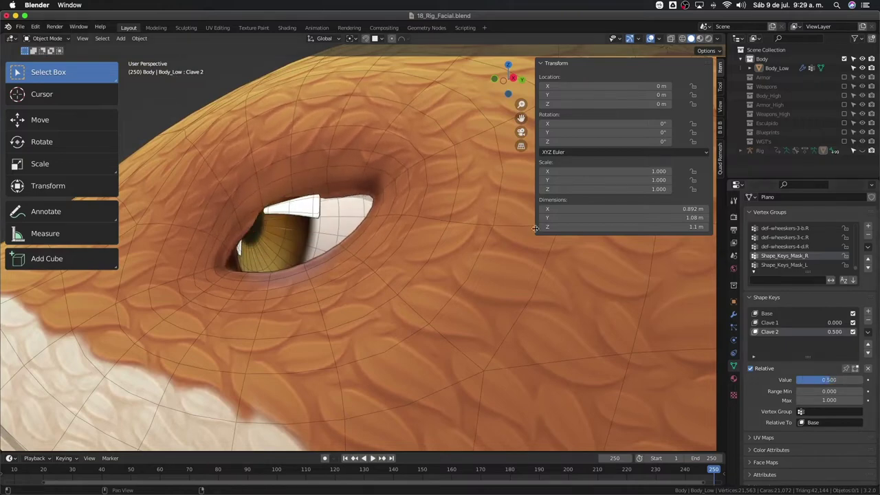
Enter Edit Mode and select three vertices along the otter's eyelid edge
key(Tab)
middle_drag(297, 275, 367, 327)
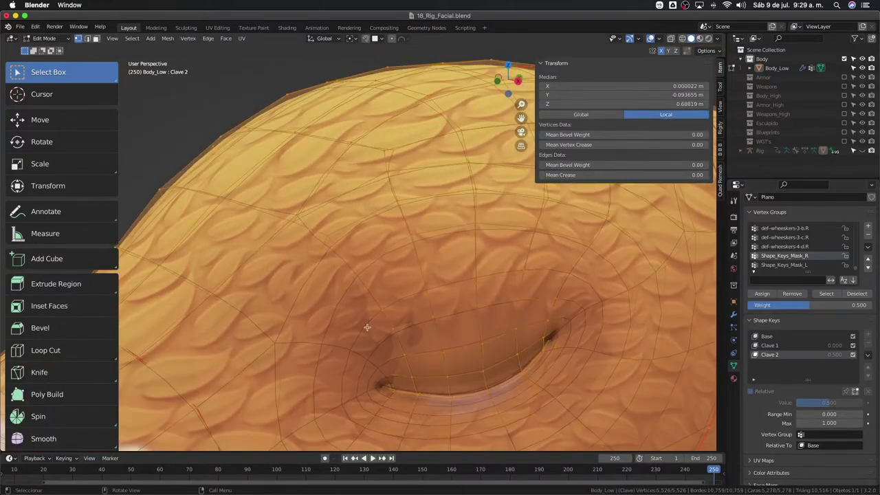
click(487, 386)
scroll(481, 343, up, 2)
scroll(475, 305, up, 3)
scroll(449, 284, up, 2)
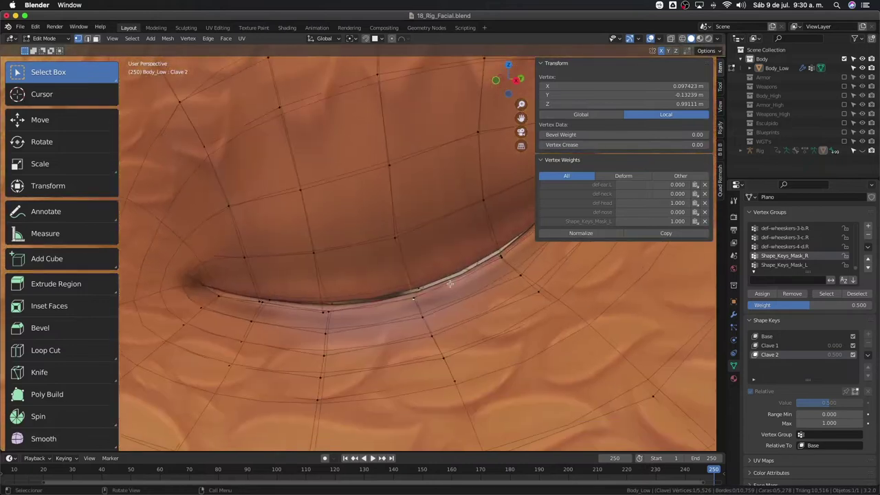
click(424, 282)
scroll(421, 282, down, 3)
scroll(419, 280, down, 3)
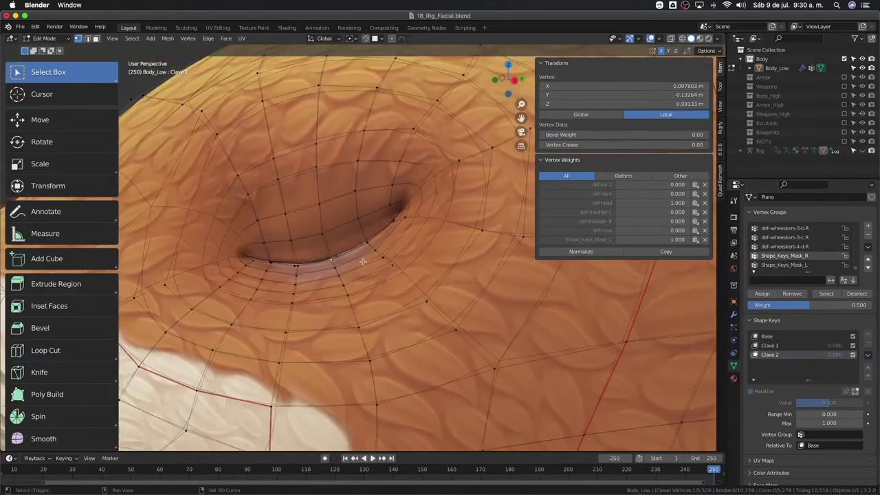
middle_drag(420, 281, 340, 275)
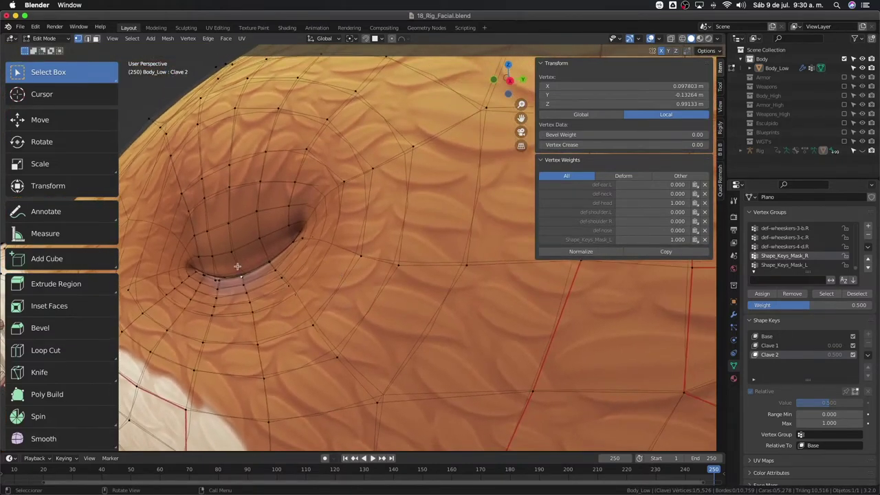
shift+click(215, 281)
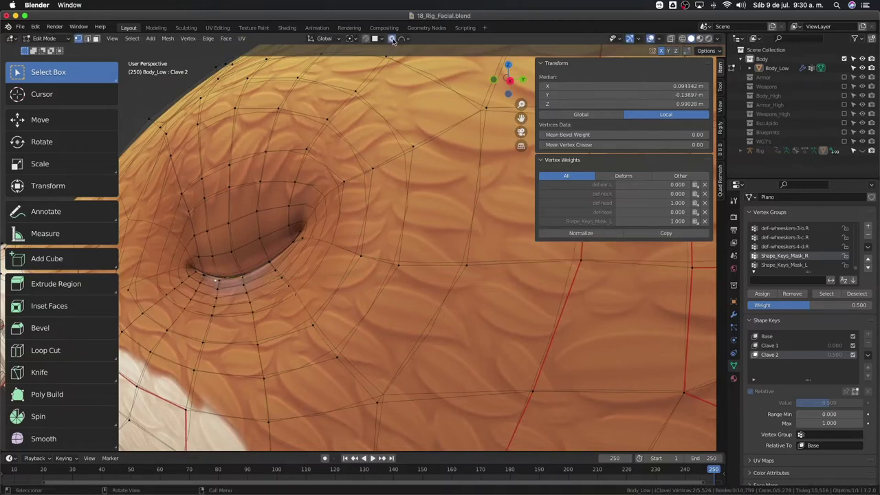
Nudge the selected eyelid vertices along Y, then abandon a single-vertex move
key(g)
key(y)
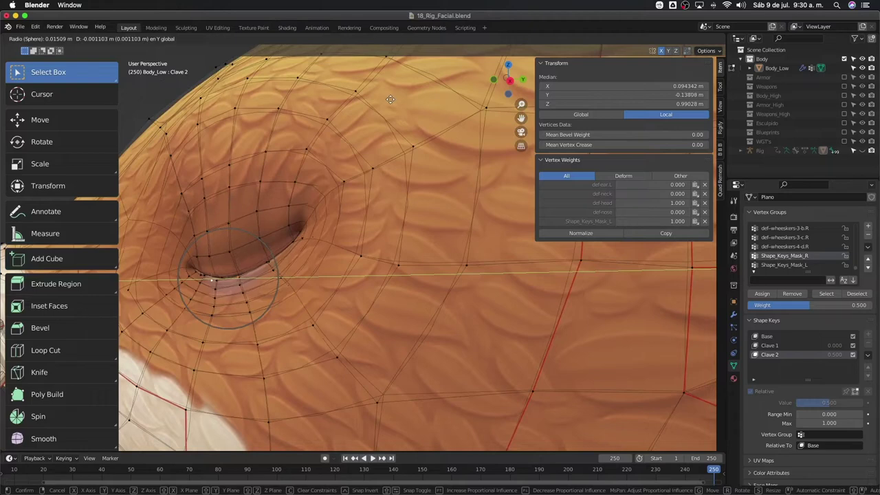
click(390, 100)
scroll(326, 205, up, 5)
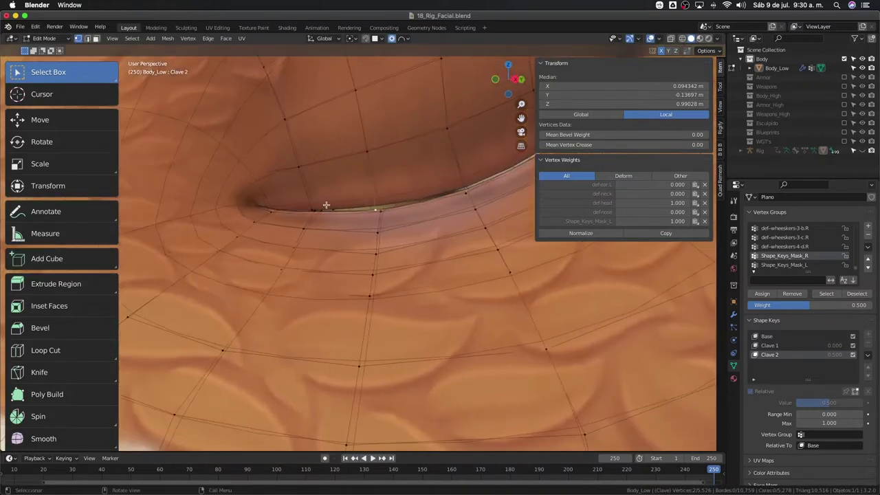
click(397, 203)
middle_drag(397, 203, 391, 199)
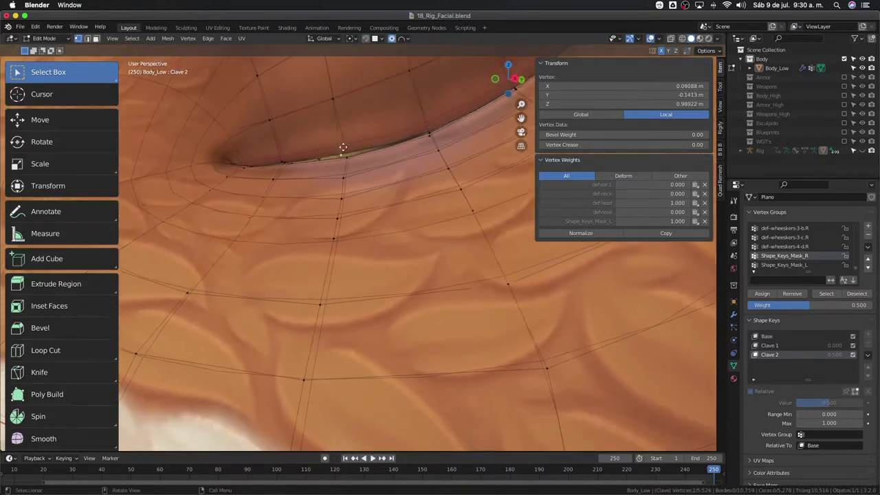
key(g)
right_click(376, 114)
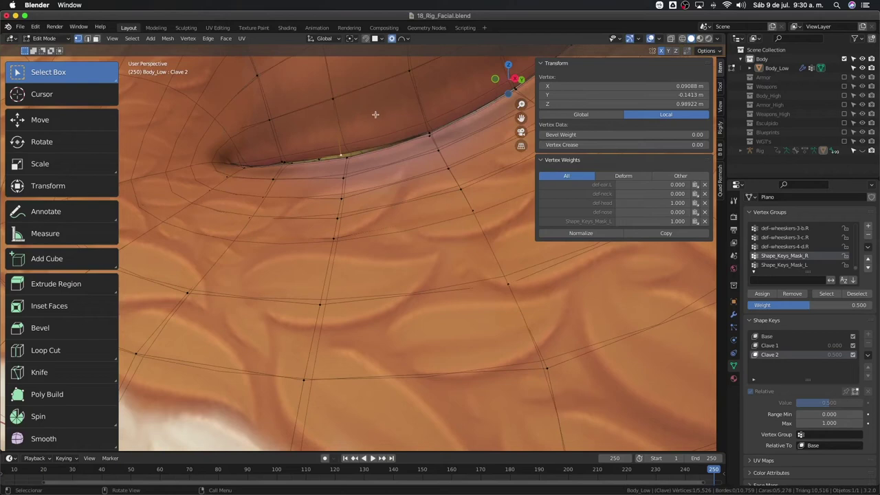
Select the eyelid edge loop, cancel a trial move, and toggle see-through display
alt+click(427, 136)
key(g)
right_click(427, 134)
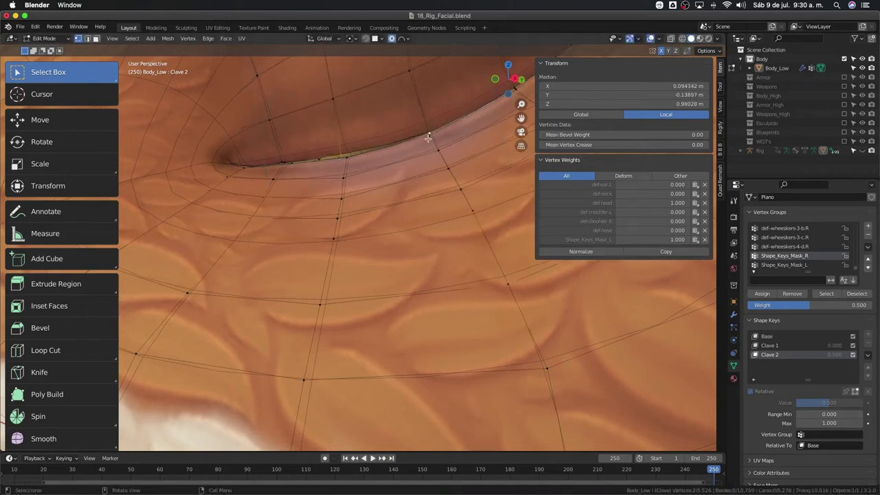
click(428, 138)
key(alt+z)
key(alt+z)
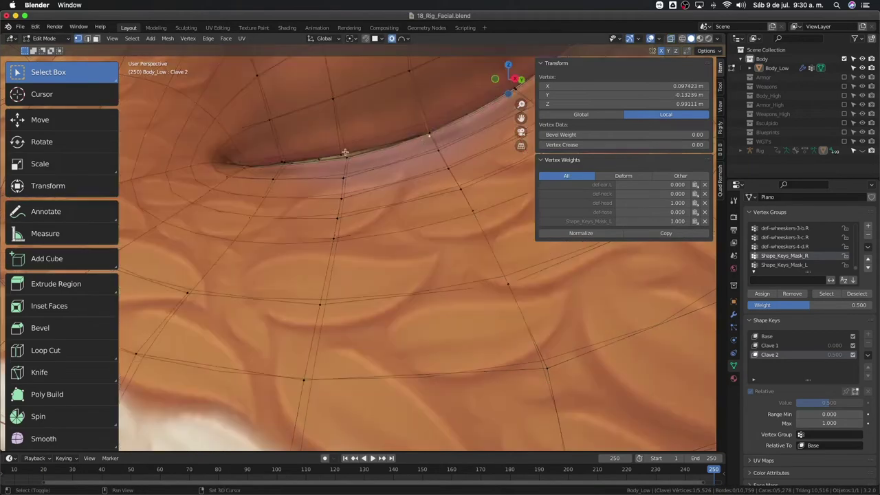
Move the eyelid edge loop along Y with a wider proportional falloff, then exit Edit Mode
alt+click(345, 152)
middle_drag(345, 152, 406, 185)
key(g)
key(y)
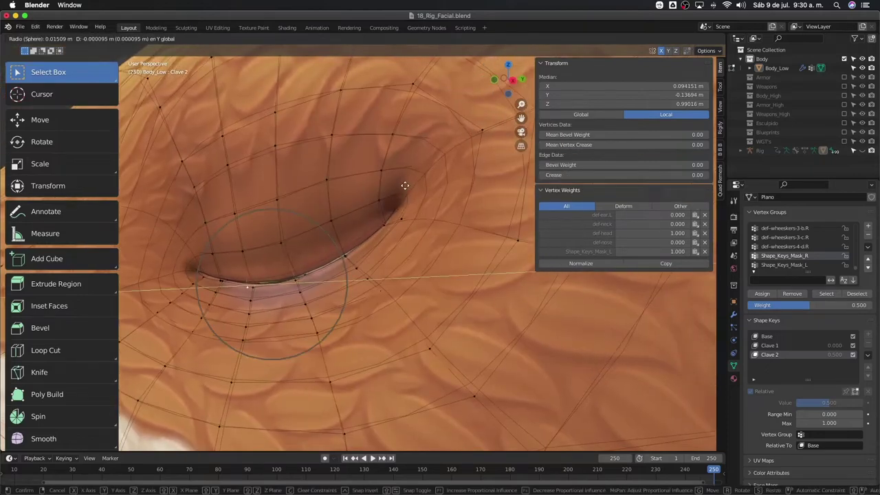
scroll(402, 185, down, 2)
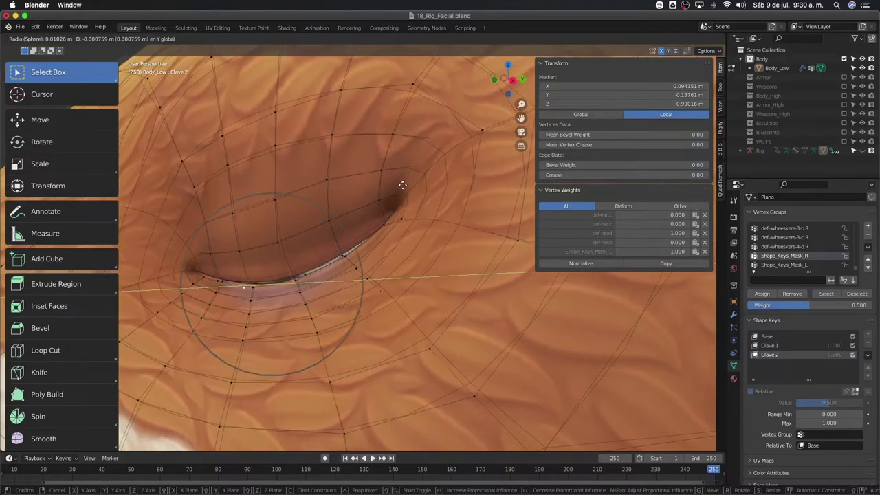
scroll(402, 185, down, 2)
click(402, 184)
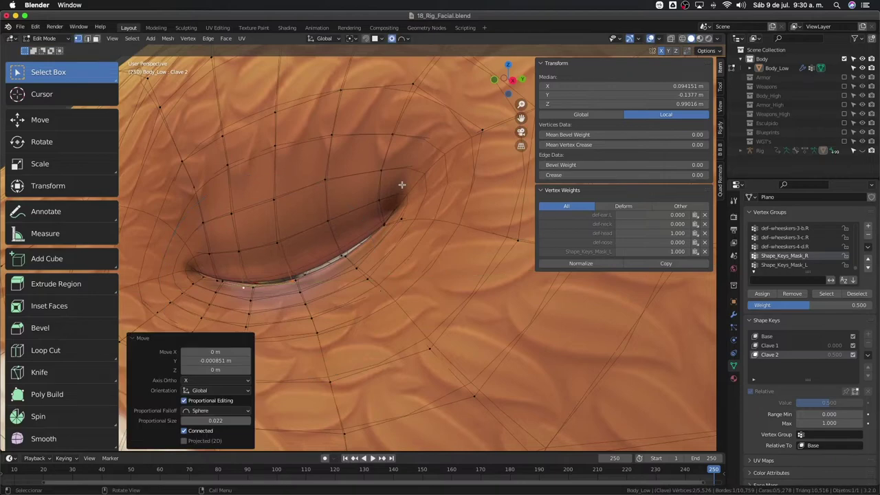
key(Tab)
scroll(404, 193, down, 5)
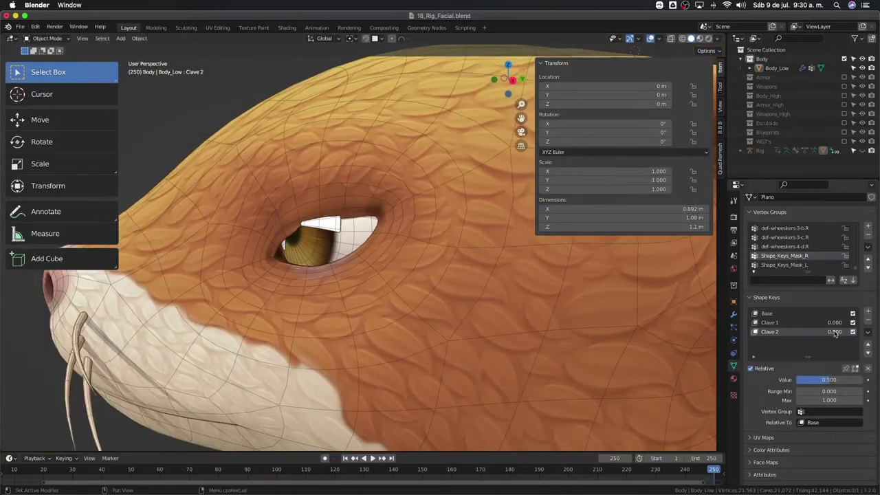
Preview Clave 2 by sweeping its value up to about 0.621, then settle at 0.414
mouse_move(836, 333)
mouse_down()
mouse_move(852, 333)
mouse_move(829, 331)
mouse_move(842, 331)
mouse_up()
scroll(385, 237, down, 4)
mouse_move(357, 237)
middle_down()
mouse_move(452, 228)
mouse_move(468, 234)
mouse_move(440, 240)
mouse_move(467, 250)
middle_up()
scroll(468, 234, up, 5)
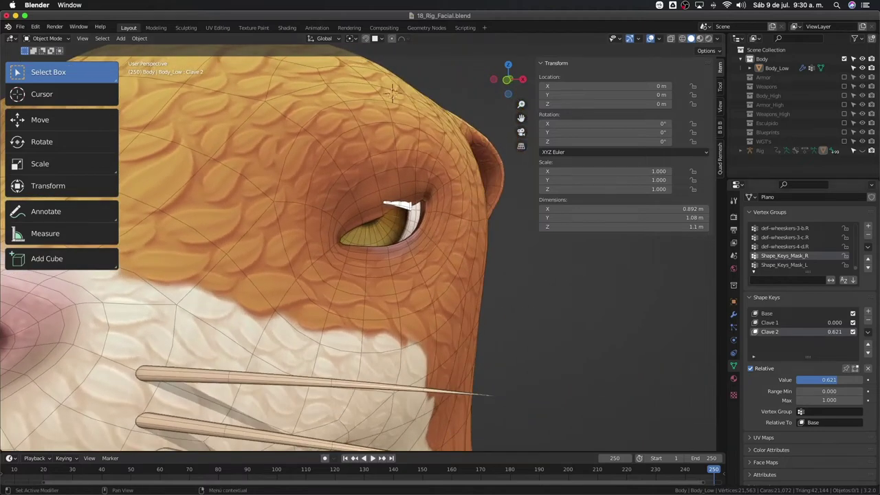
drag(832, 331, 818, 332)
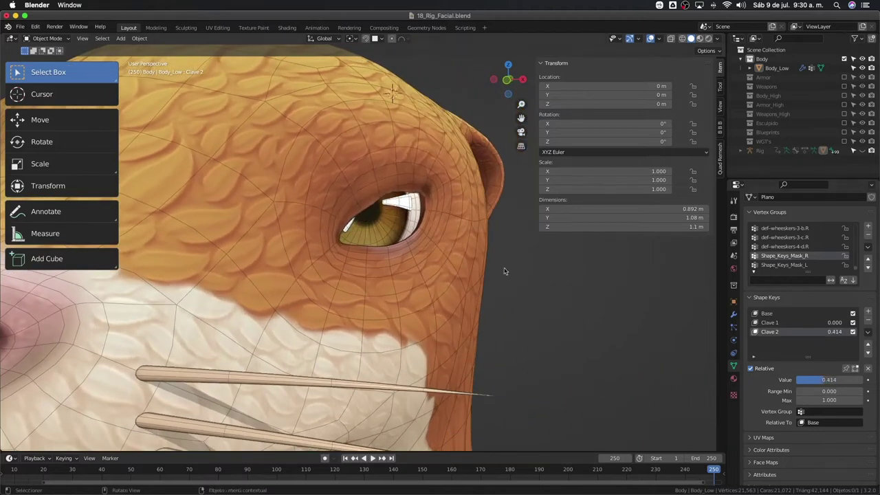
scroll(504, 271, up, 3)
Show Clave 2 in Edit Mode and move the eyelid vertices along Y
key(Tab)
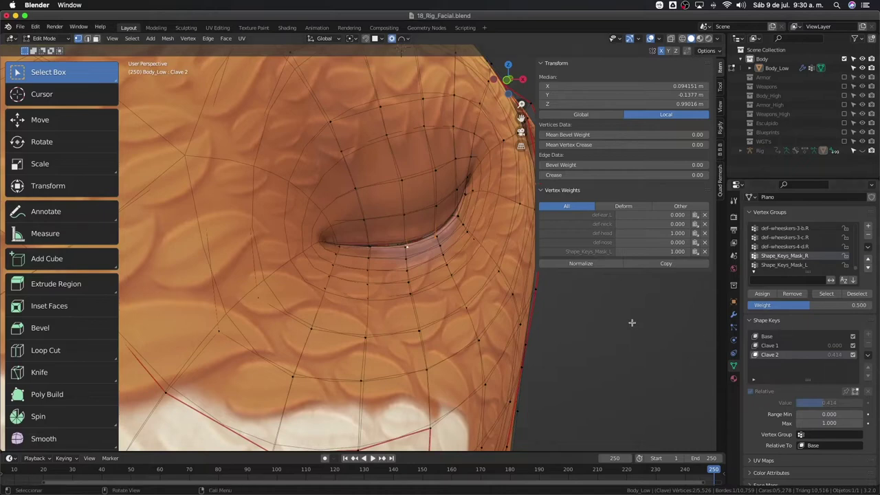
click(856, 392)
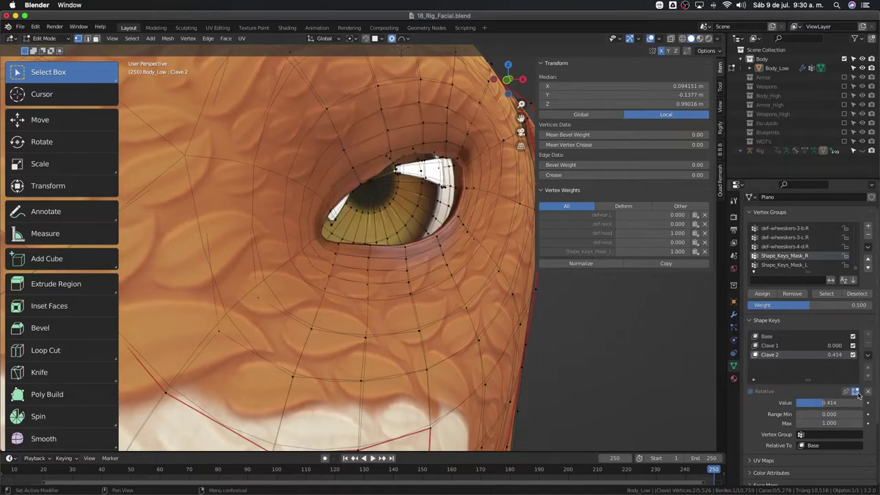
middle_drag(410, 181, 421, 183)
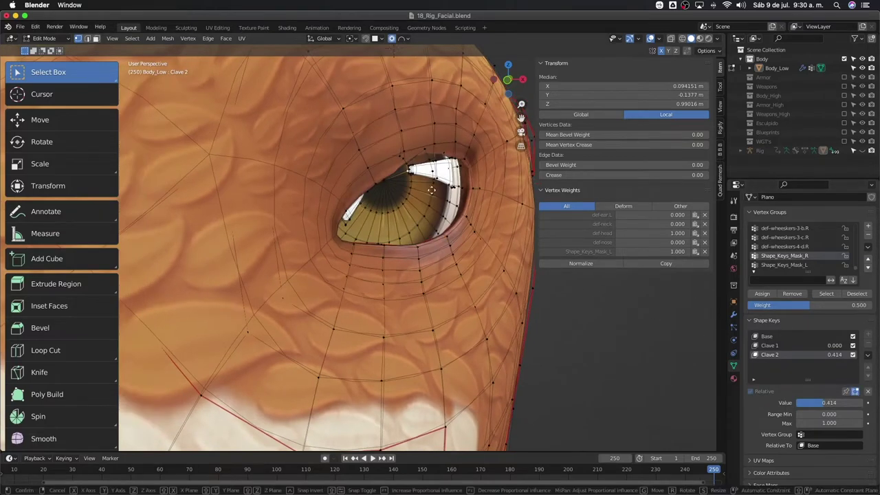
key(g)
key(y)
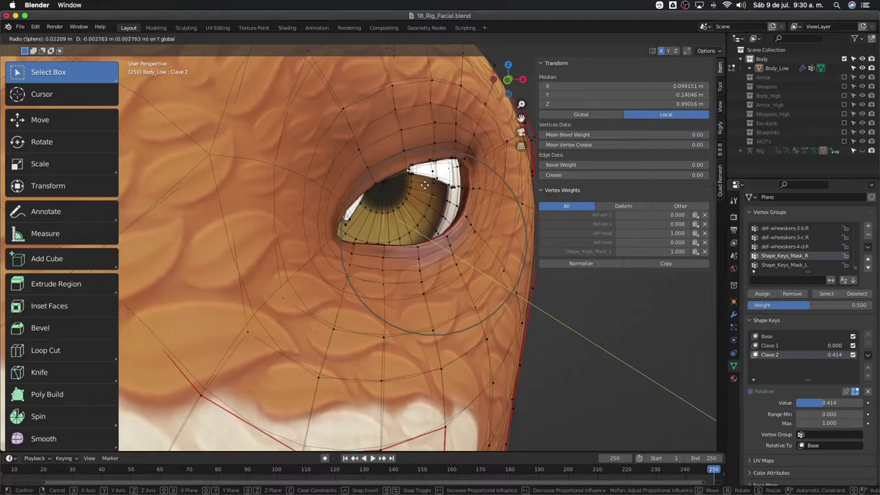
middle_drag(429, 189, 380, 267)
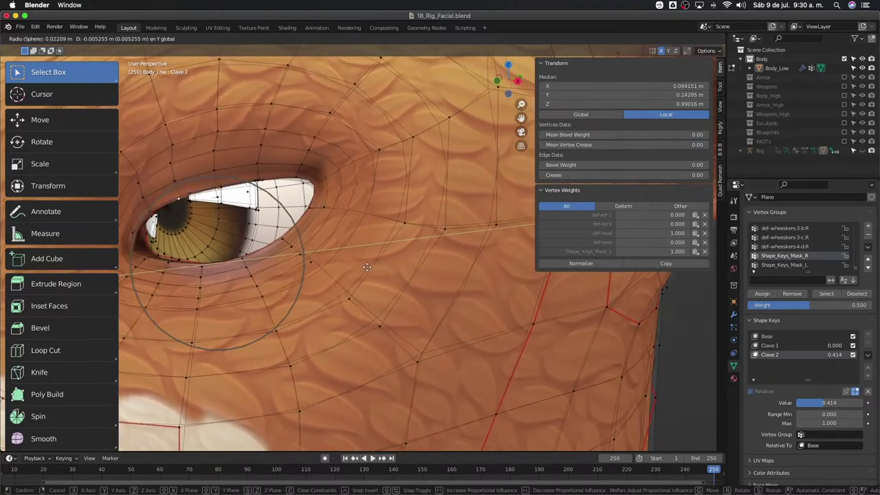
click(364, 266)
Shift the eyelid vertices −0.006351 m along Y with Sphere falloff, then exit Edit Mode
mouse_move(364, 266)
middle_down()
mouse_move(424, 242)
mouse_move(330, 227)
middle_up()
key(g)
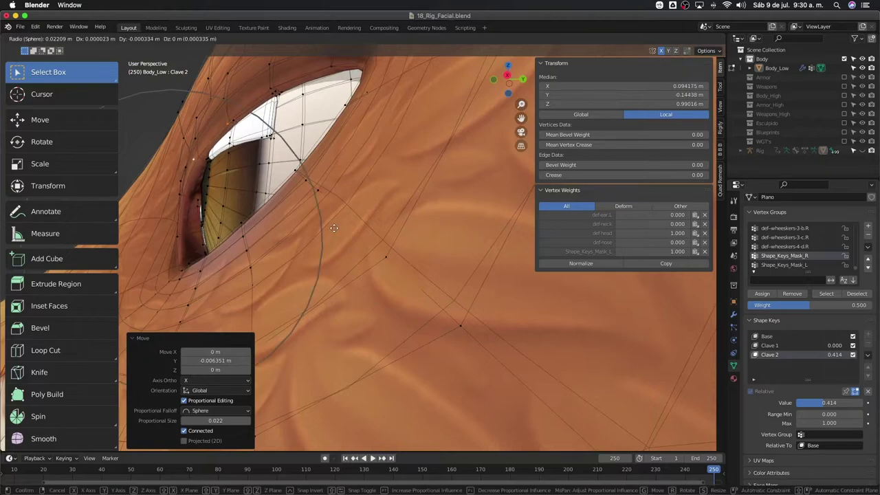
click(330, 229)
scroll(330, 228, down, 5)
scroll(357, 240, down, 3)
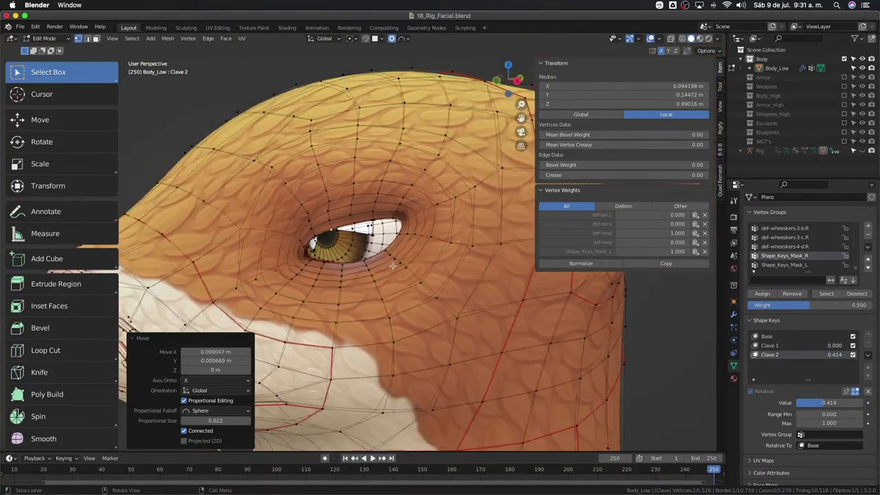
middle_drag(371, 248, 399, 258)
key(Tab)
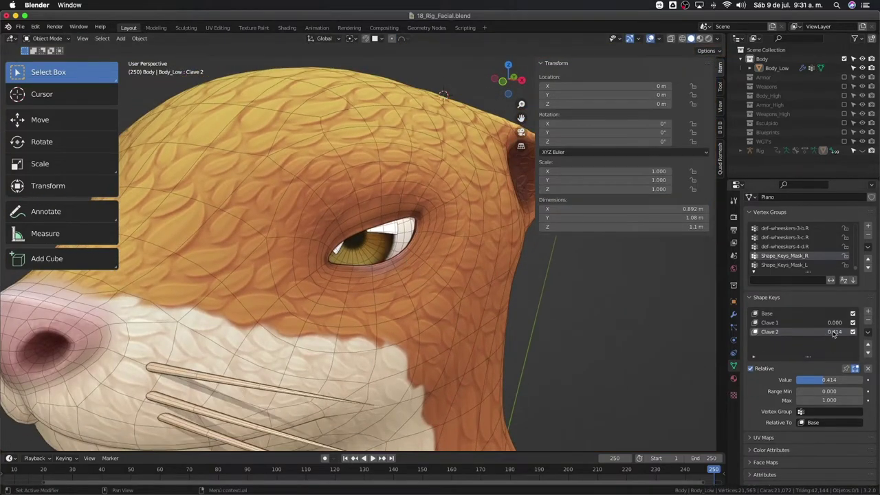
Test Clave 2 at 1.000 and 0.000, leave it at 0.483, and enter Edit Mode
drag(834, 333, 860, 333)
mouse_move(385, 247)
middle_down()
mouse_move(325, 225)
mouse_move(306, 247)
mouse_move(466, 254)
mouse_move(331, 257)
mouse_move(318, 221)
mouse_move(328, 234)
mouse_move(317, 255)
mouse_move(407, 249)
mouse_move(544, 284)
middle_up()
scroll(325, 225, up, 3)
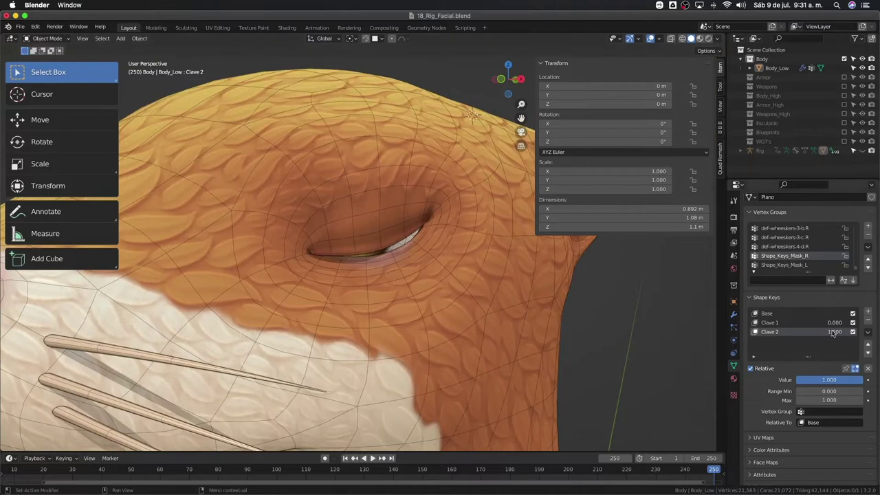
drag(834, 333, 791, 333)
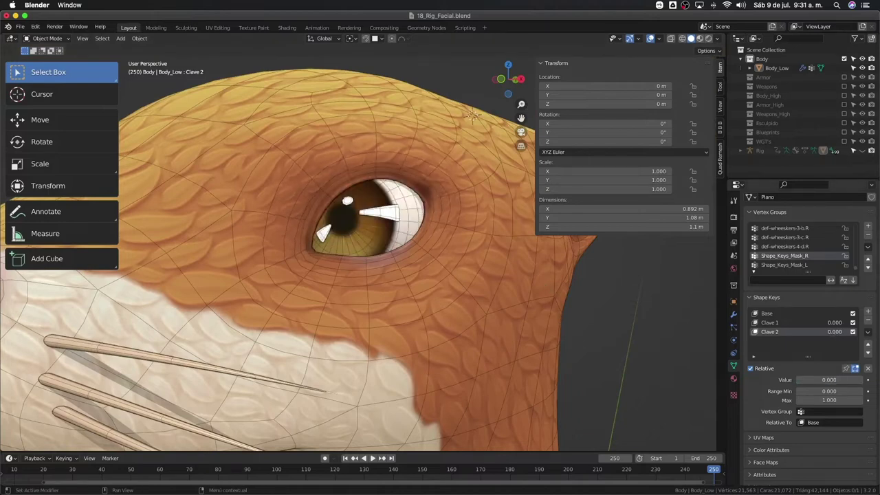
mouse_move(830, 380)
mouse_down()
mouse_move(859, 380)
mouse_move(810, 379)
mouse_move(853, 379)
mouse_up()
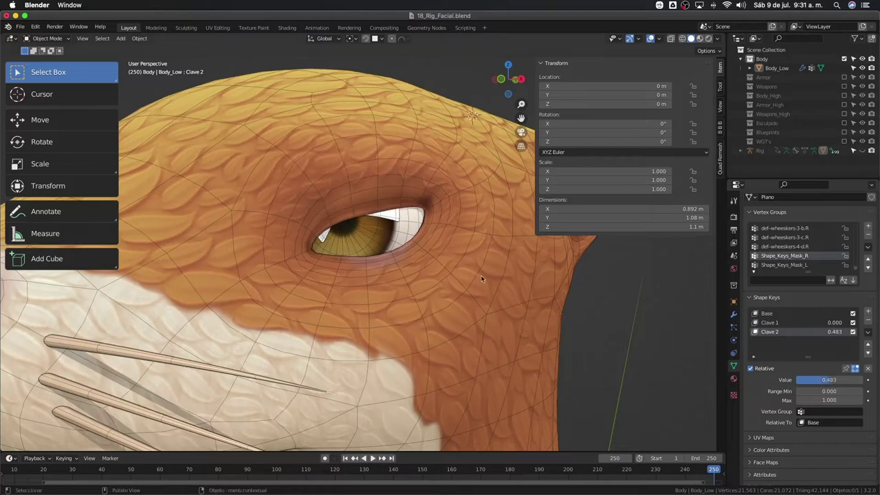
mouse_move(479, 275)
middle_down()
mouse_move(346, 280)
mouse_move(383, 265)
middle_up()
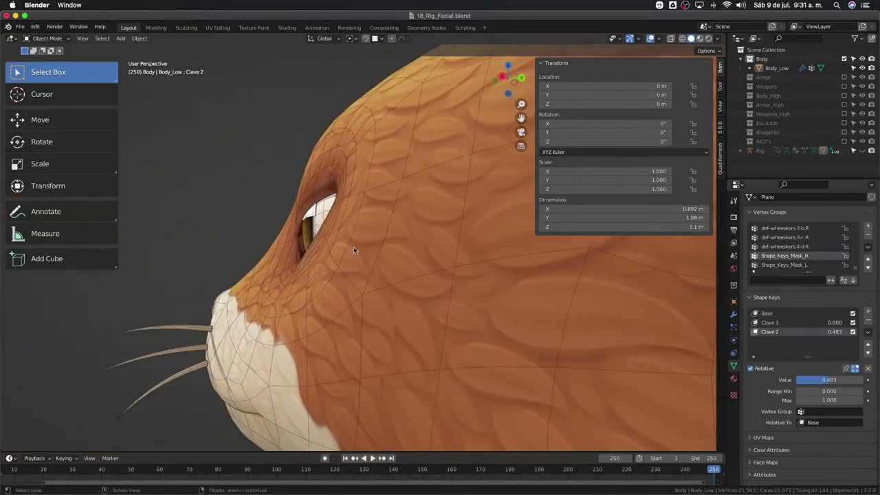
key(Tab)
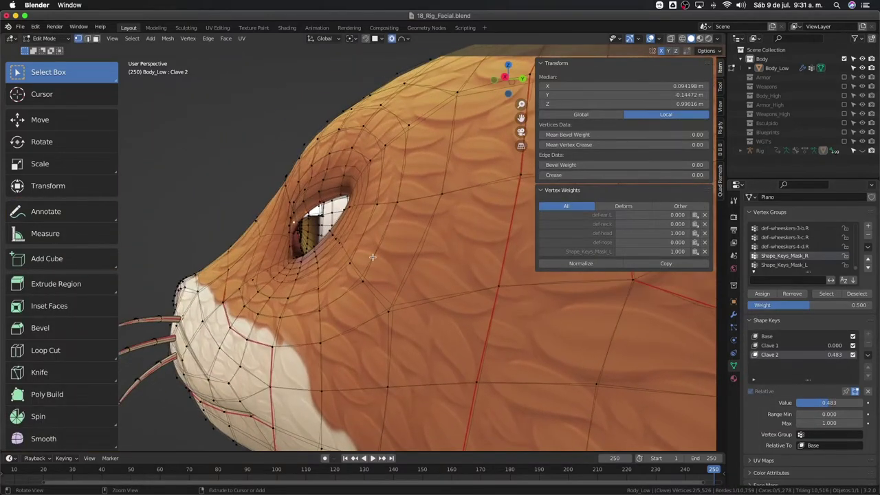
Return to Object Mode and raise Clave 2 to close the eyelid, inspecting it from several angles
key(Tab)
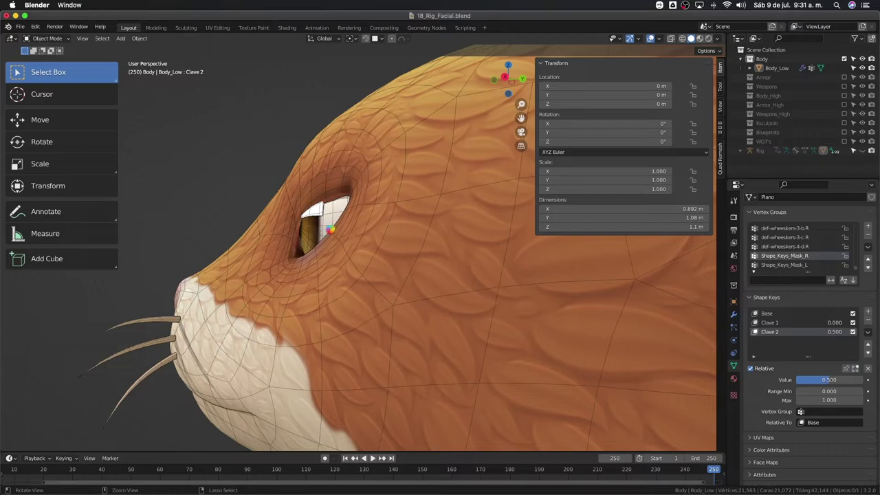
key(Tab)
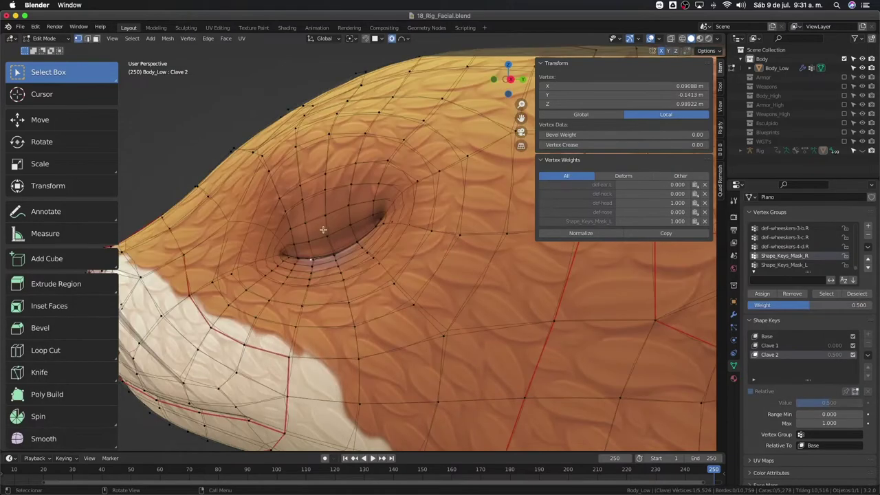
key(Tab)
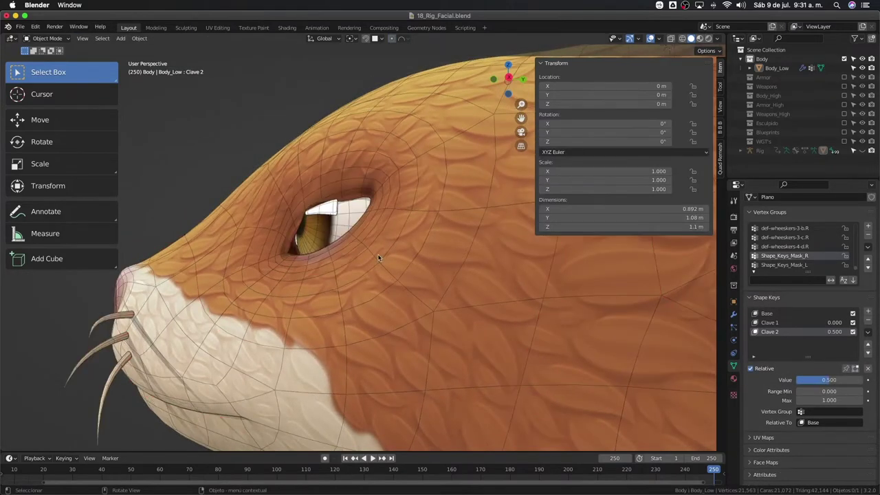
mouse_move(835, 333)
mouse_down()
mouse_move(867, 333)
mouse_move(805, 332)
mouse_up()
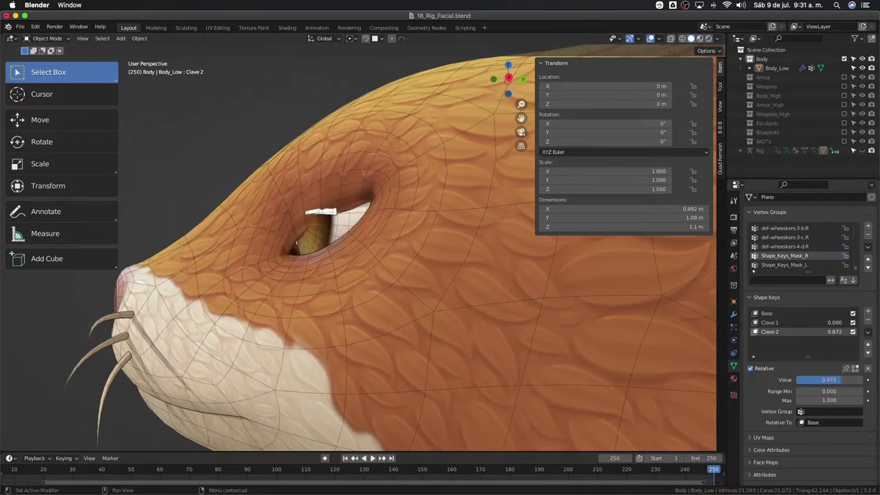
mouse_move(505, 251)
middle_down()
mouse_move(412, 223)
mouse_move(399, 250)
mouse_move(412, 273)
middle_up()
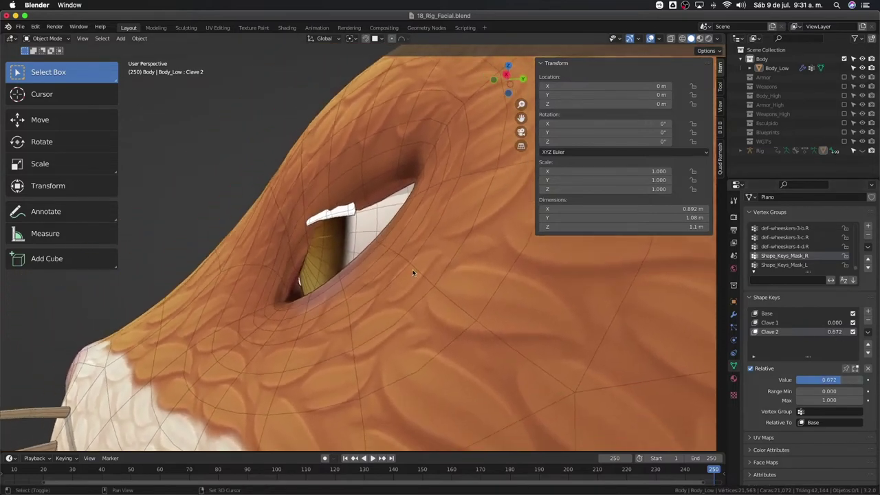
middle_drag(349, 246, 383, 277)
Lower Clave 2 to around 0.517–0.534, toggling Edit Mode to compare the lid shape
key(Tab)
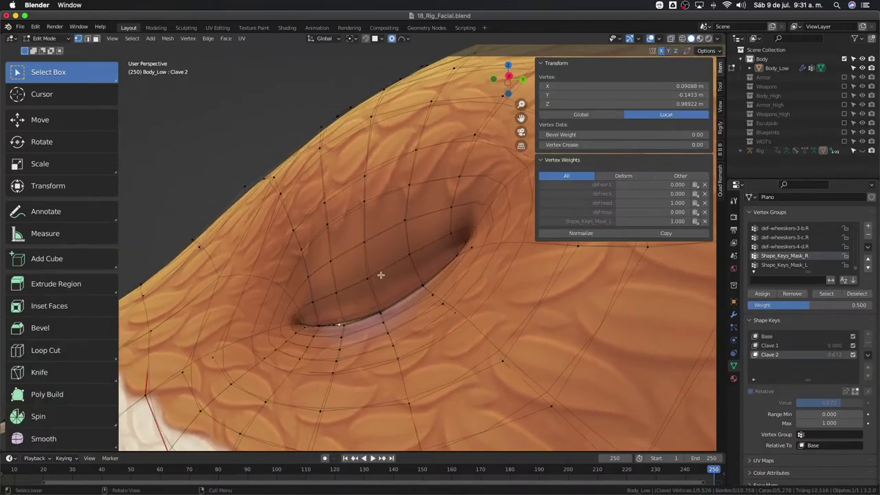
key(Tab)
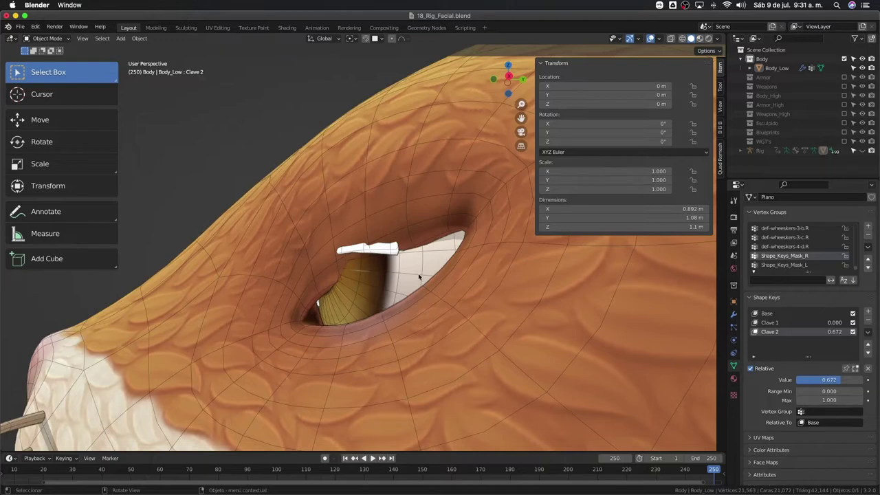
drag(830, 380, 819, 380)
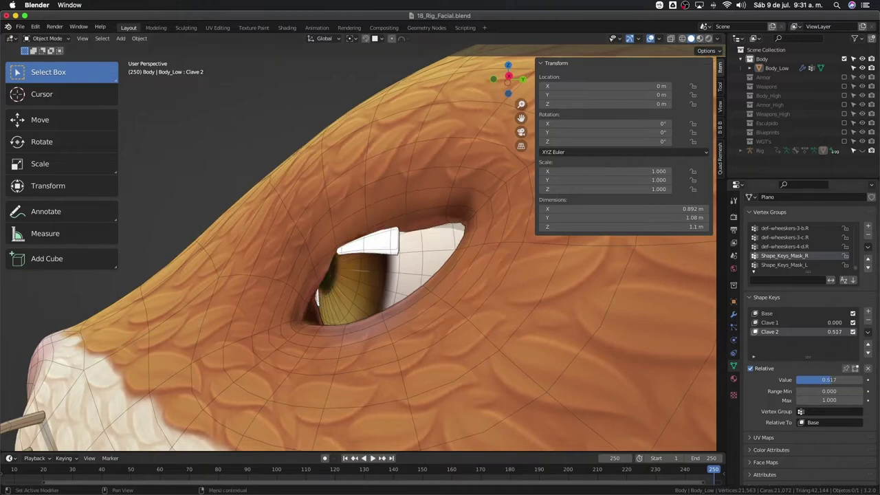
key(Tab)
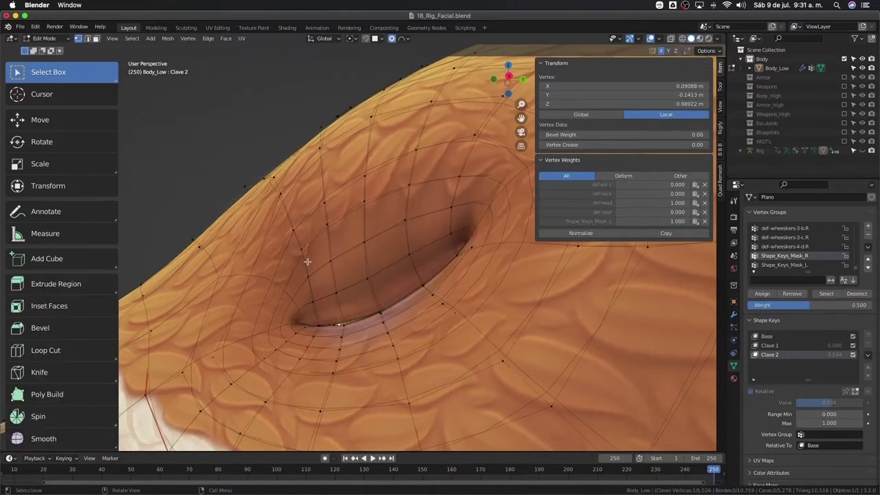
key(Tab)
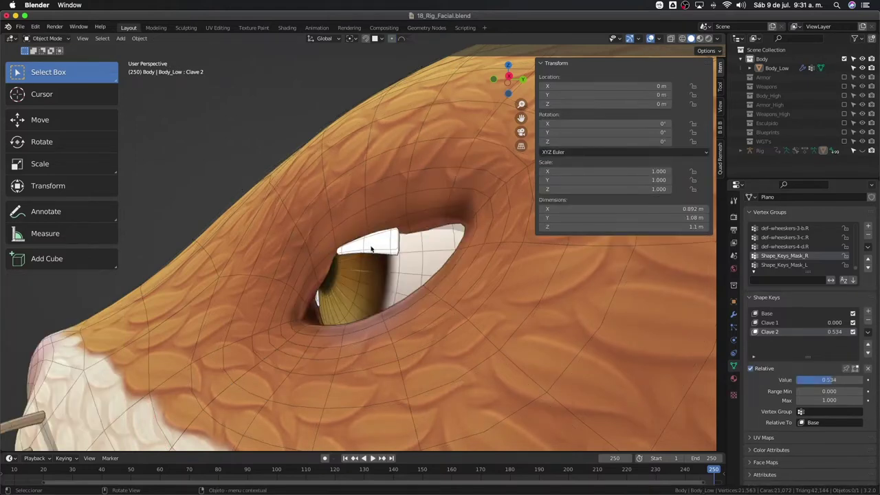
scroll(363, 246, down, 2)
key(Tab)
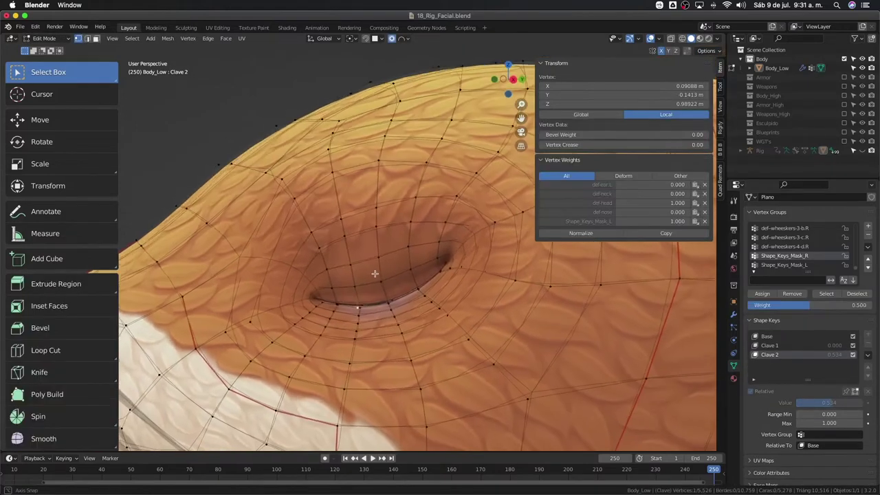
key(Tab)
middle_drag(658, 324, 418, 251)
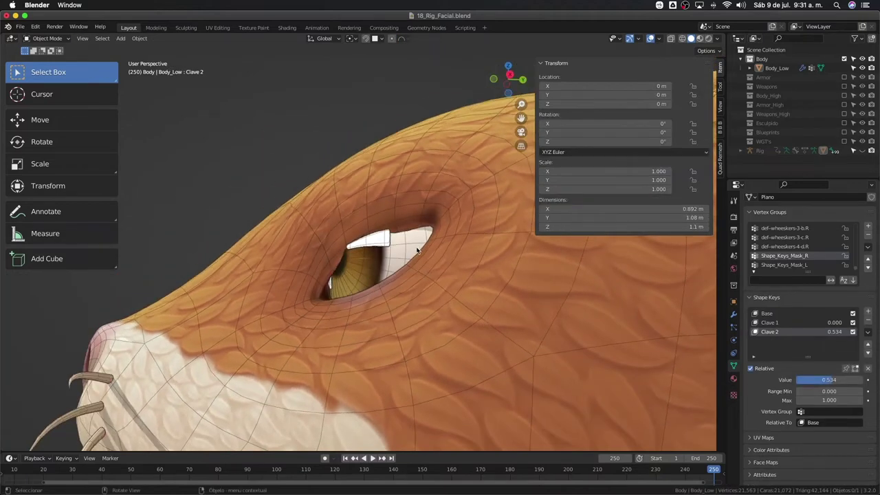
Enter Edit Mode and select the eyelid-edge vertices, briefly using see-through display
right_click(413, 248)
key(Tab)
scroll(440, 282, up, 2)
scroll(413, 275, up, 2)
scroll(391, 270, up, 2)
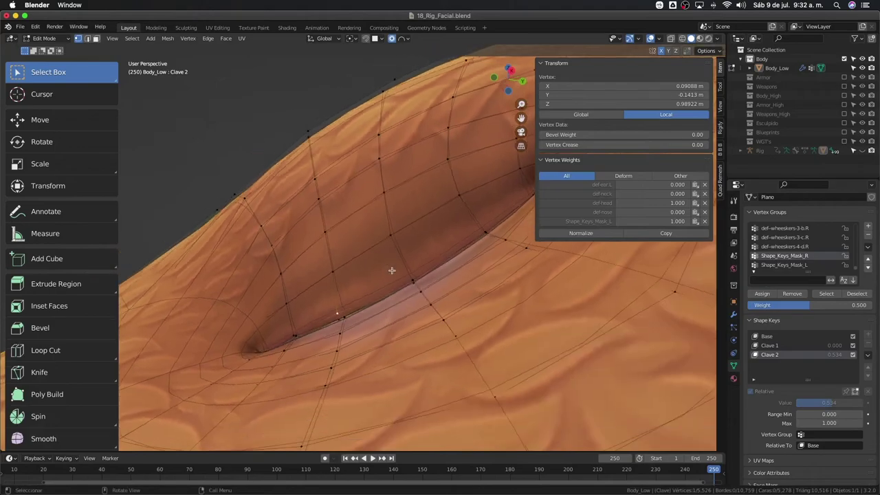
middle_drag(391, 271, 386, 286)
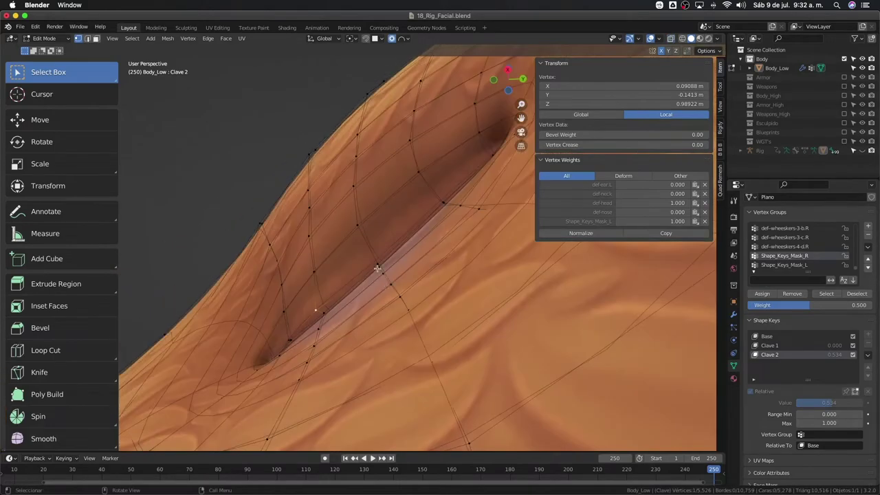
click(377, 268)
key(alt+z)
key(alt+z)
alt+click(314, 307)
middle_drag(315, 308, 363, 318)
key(alt+z)
key(alt+z)
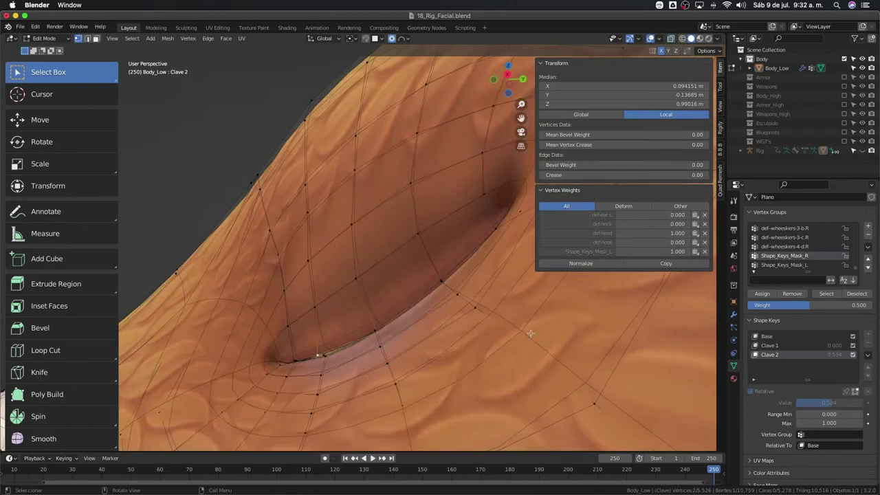
Show Clave 2 in Edit Mode and move the lid vertices along Y with proportional falloff
key(Tab)
key(Tab)
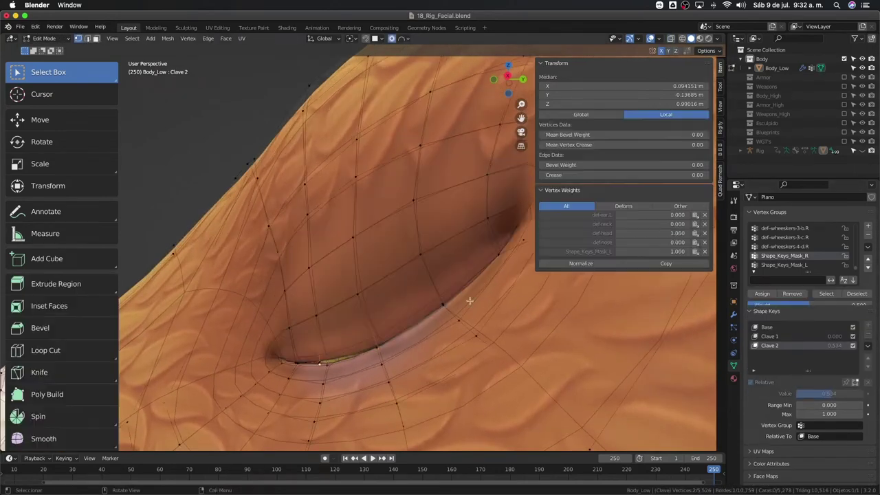
click(855, 393)
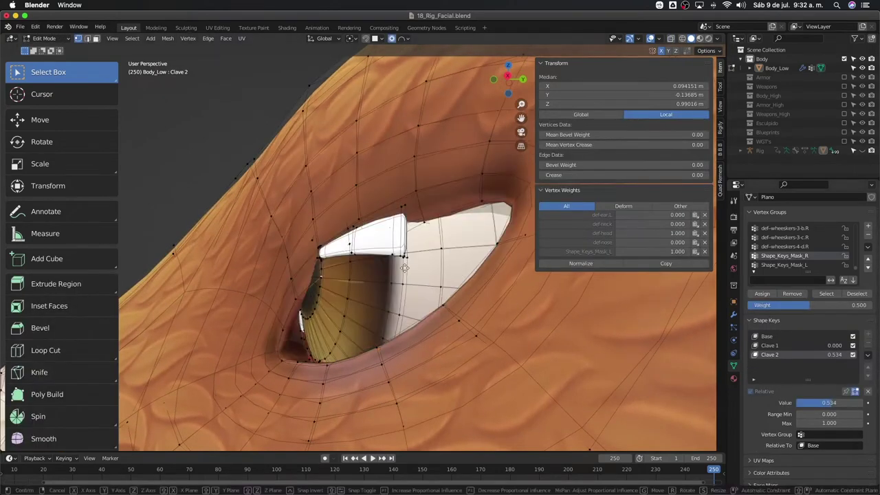
key(g)
key(y)
scroll(403, 268, up, 3)
scroll(403, 268, up, 2)
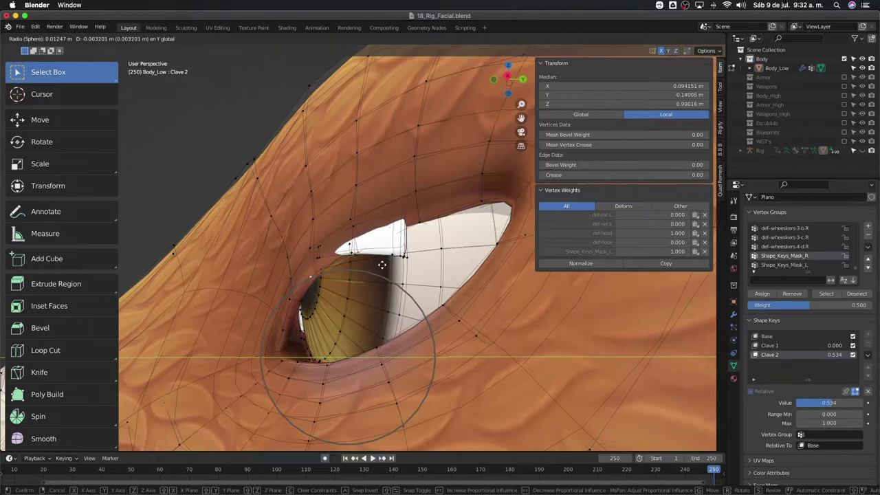
click(382, 264)
Nudge two eye-corner vertices along Y, then return to Object Mode
mouse_move(300, 281)
middle_down()
mouse_move(300, 253)
mouse_move(291, 287)
middle_up()
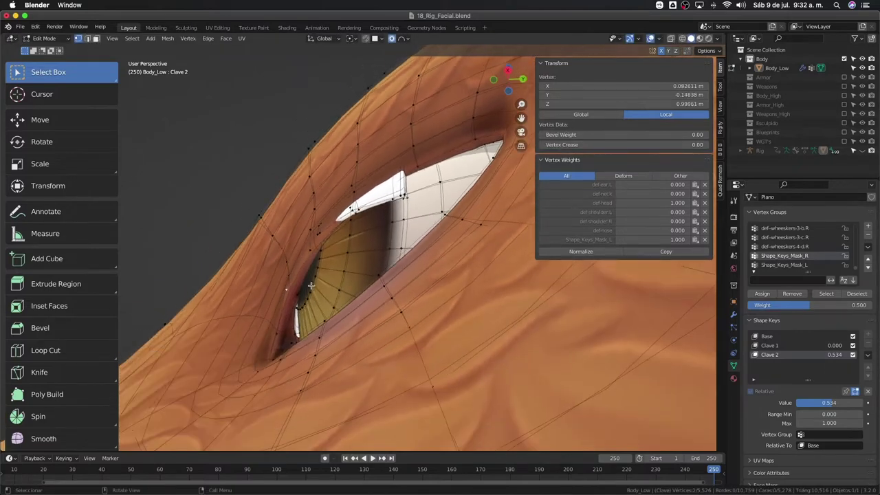
key(g)
key(y)
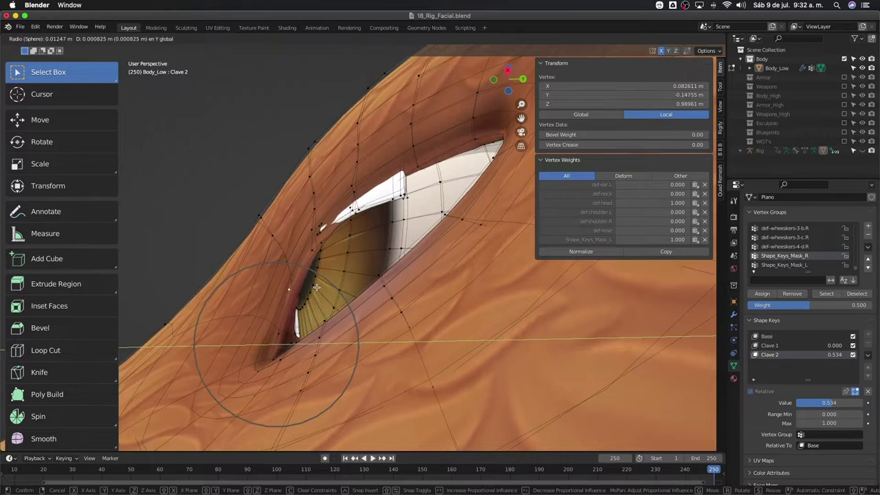
click(317, 287)
key(g)
key(y)
click(323, 265)
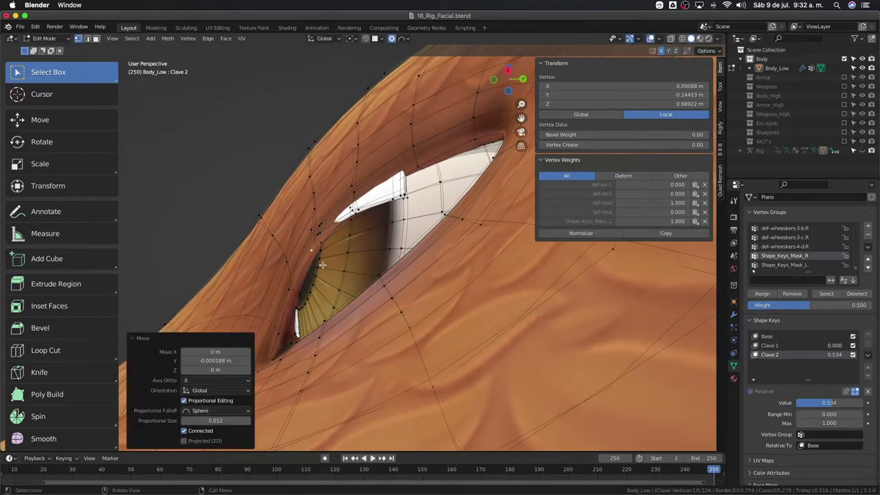
scroll(322, 265, down, 2)
key(Tab)
middle_drag(343, 289, 405, 340)
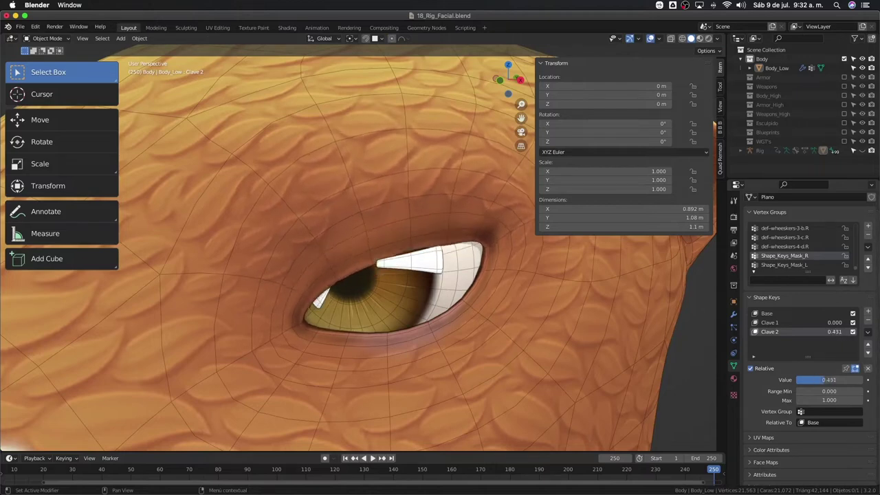
Raise Clave 2 to 1.000 to close one eye, viewed in Front Orthographic
mouse_move(832, 379)
mouse_down()
mouse_move(846, 380)
mouse_move(801, 380)
mouse_up()
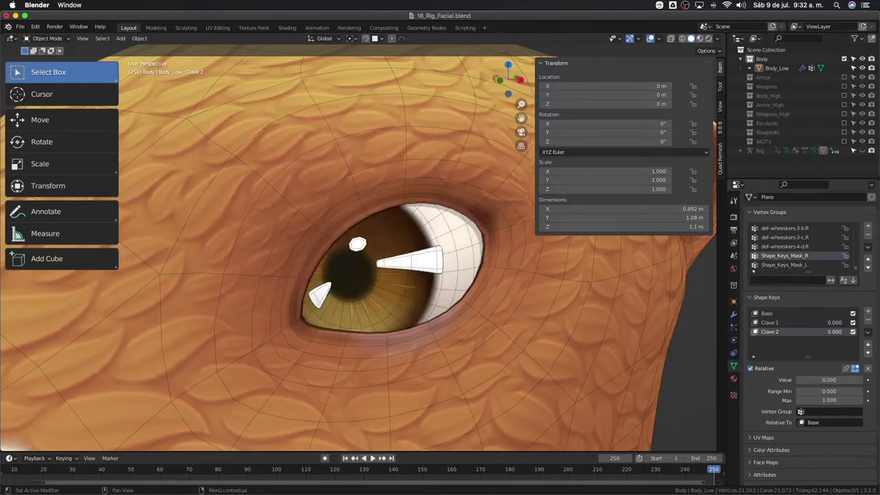
mouse_move(801, 380)
mouse_down()
mouse_move(859, 380)
mouse_move(797, 379)
mouse_up()
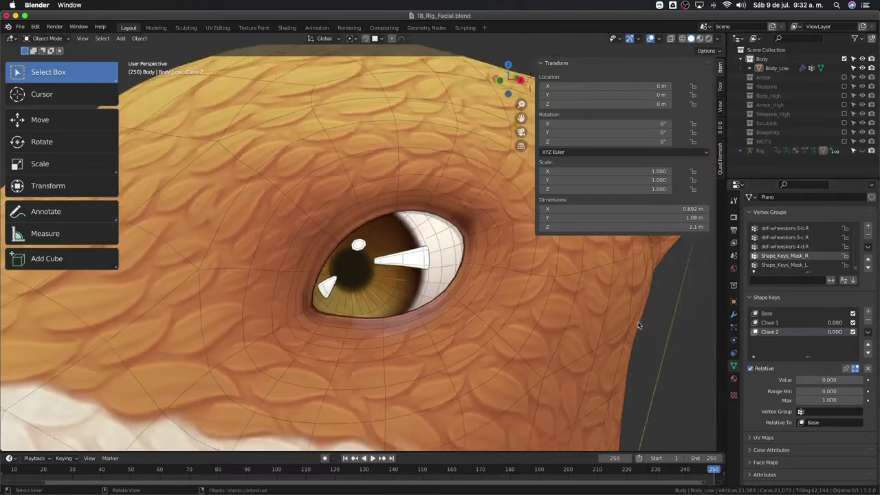
scroll(534, 310, down, 8)
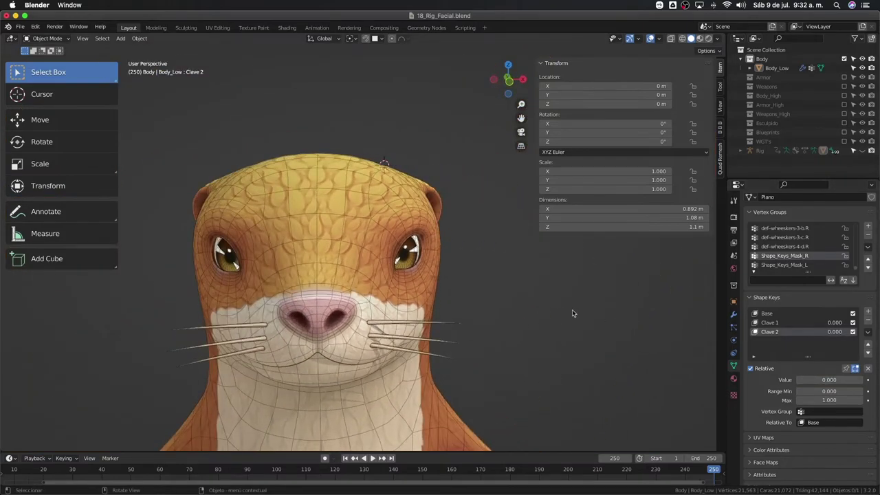
key(KP_1)
scroll(536, 307, up, 3)
scroll(531, 307, down, 1)
scroll(530, 310, down, 1)
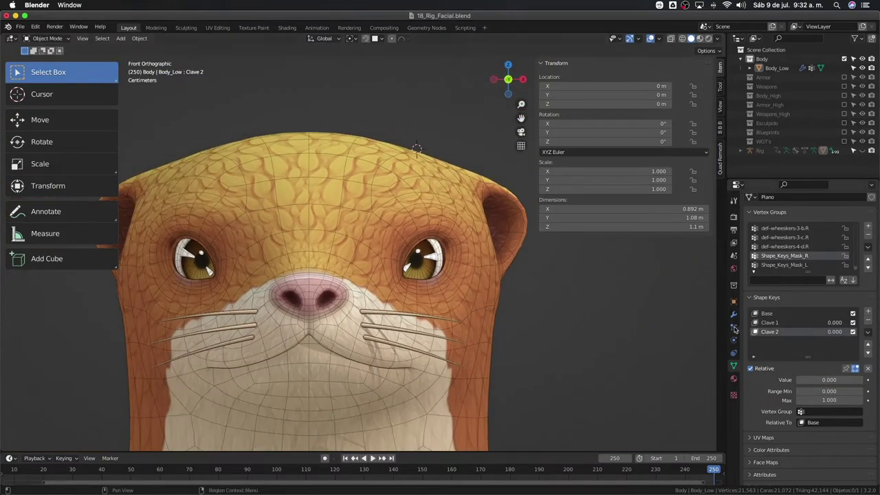
drag(825, 380, 866, 380)
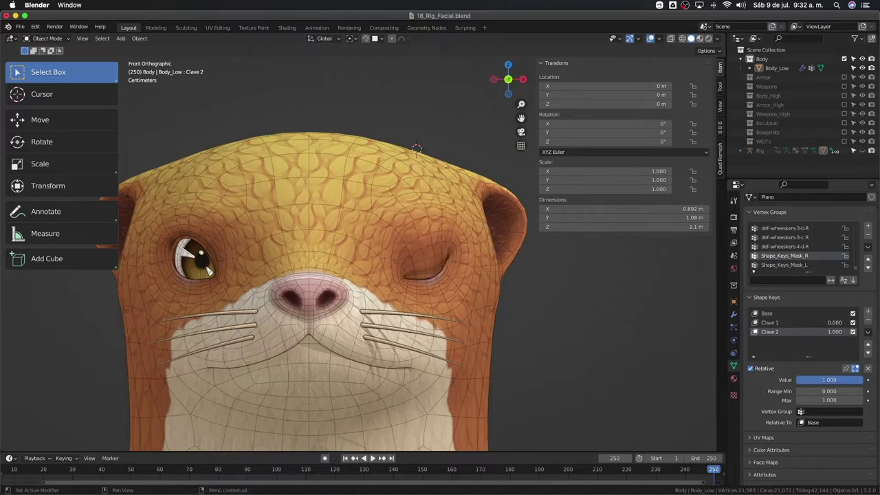
scroll(425, 265, up, 1)
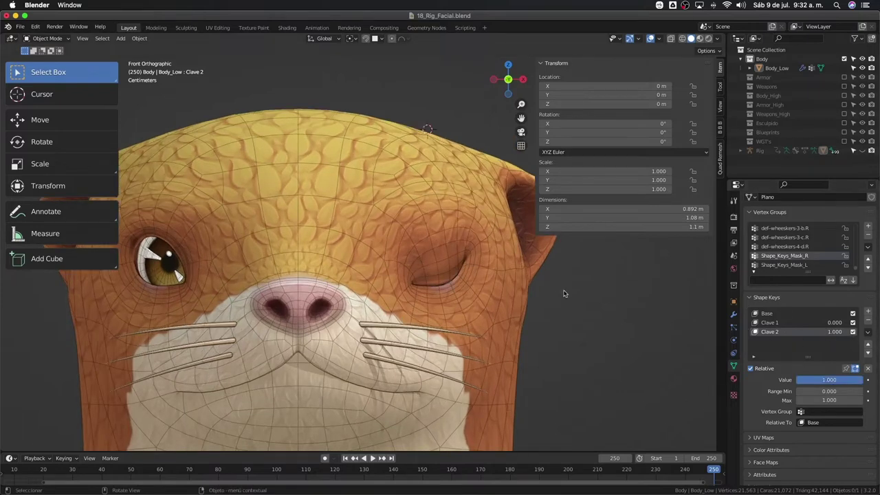
Create Clave 3 from the mix, reset Clave 2 to 0, and mirror Clave 3 by topology
click(868, 333)
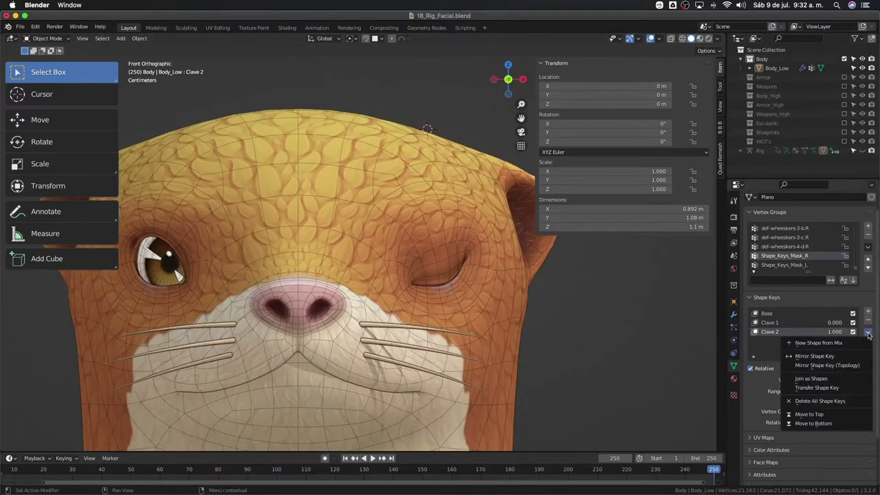
click(830, 342)
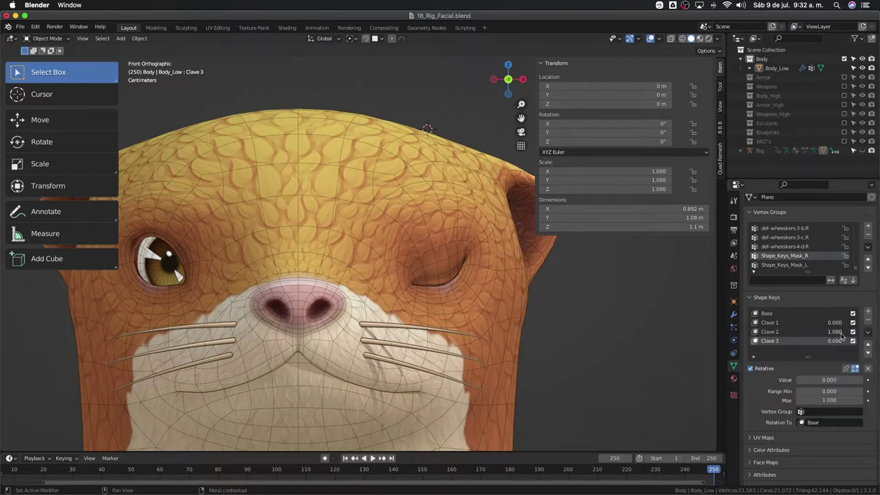
mouse_move(842, 335)
mouse_down()
mouse_move(821, 335)
mouse_move(859, 342)
mouse_up()
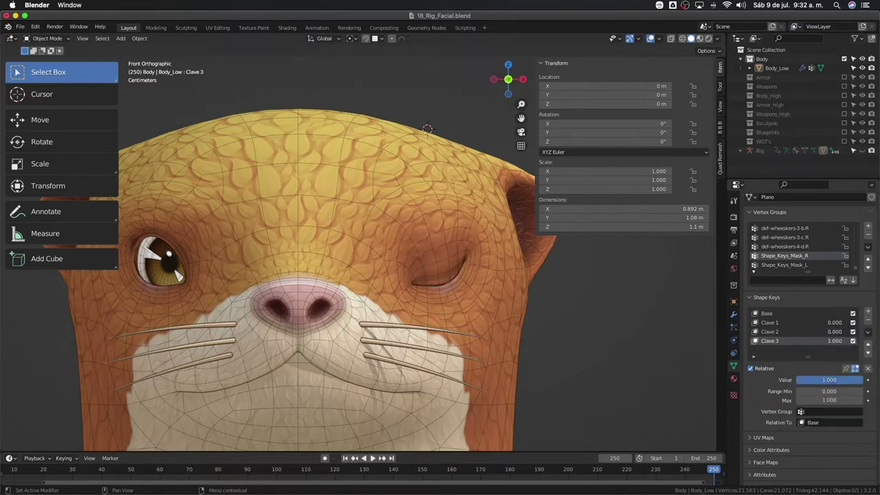
click(868, 332)
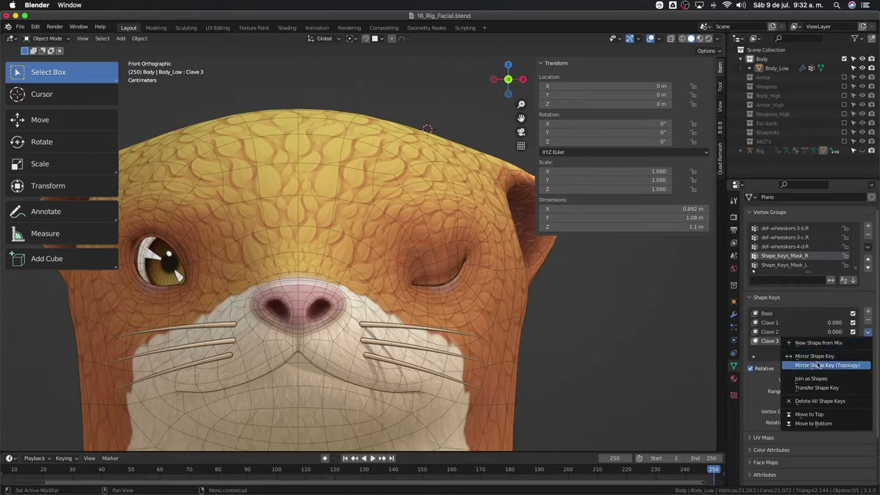
click(819, 366)
View the head from the side, enter Edit Mode, and select a vertex to inspect
shift+middle_drag(386, 330, 449, 306)
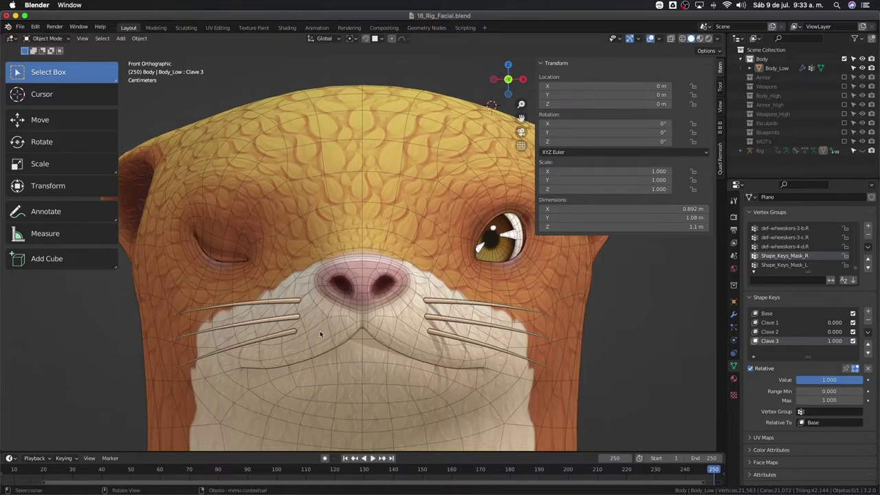
mouse_move(319, 331)
middle_down()
mouse_move(383, 316)
mouse_move(310, 236)
mouse_move(313, 281)
mouse_move(326, 209)
mouse_move(515, 226)
mouse_move(403, 289)
mouse_move(406, 214)
mouse_move(378, 223)
middle_up()
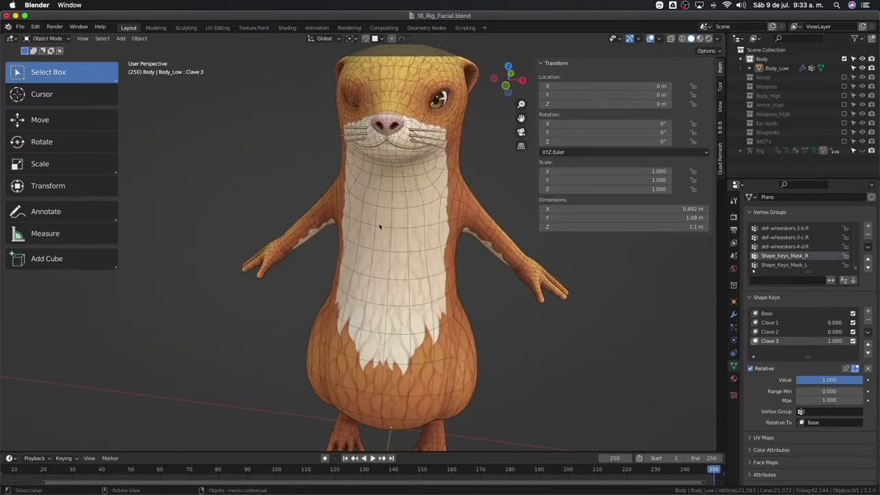
key(Tab)
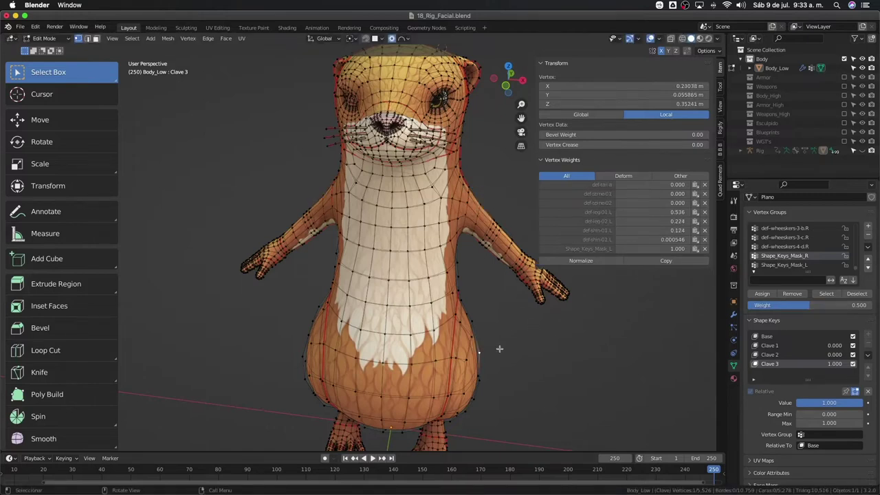
click(468, 266)
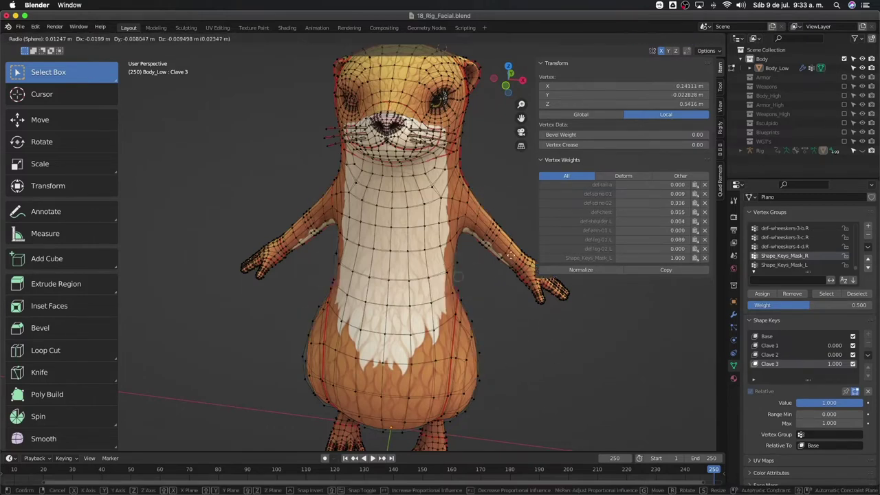
scroll(464, 260, up, 2)
scroll(457, 250, up, 3)
In Object Mode front view, slide Clave 3 to 1 to close the mirrored eye, then back to 0
scroll(456, 250, down, 3)
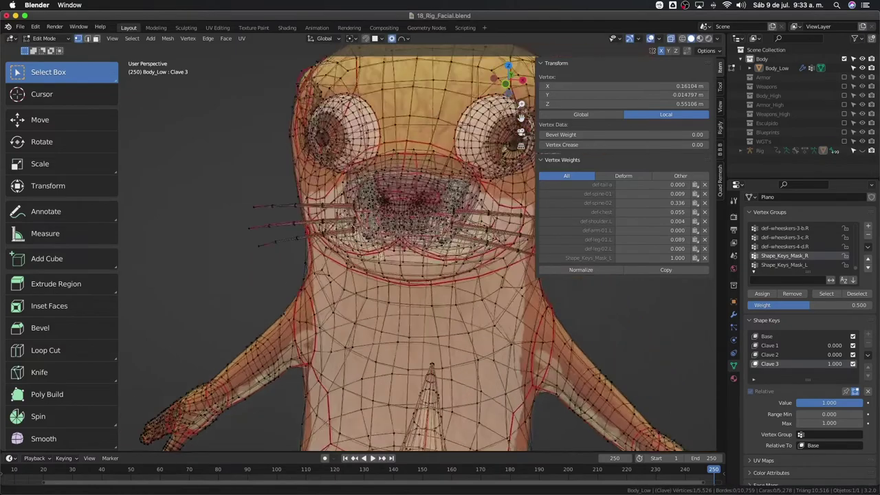
scroll(434, 199, up, 3)
scroll(464, 181, down, 3)
key(Tab)
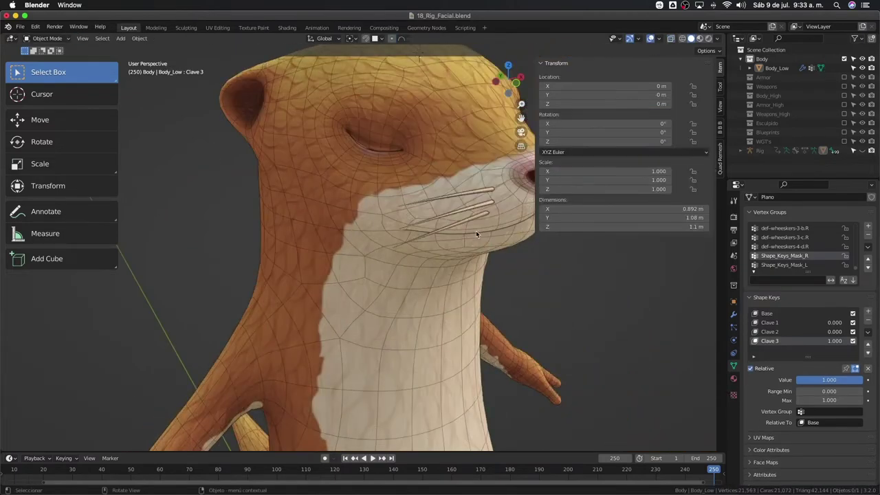
middle_drag(476, 230, 429, 226)
scroll(429, 225, up, 3)
key(KP_1)
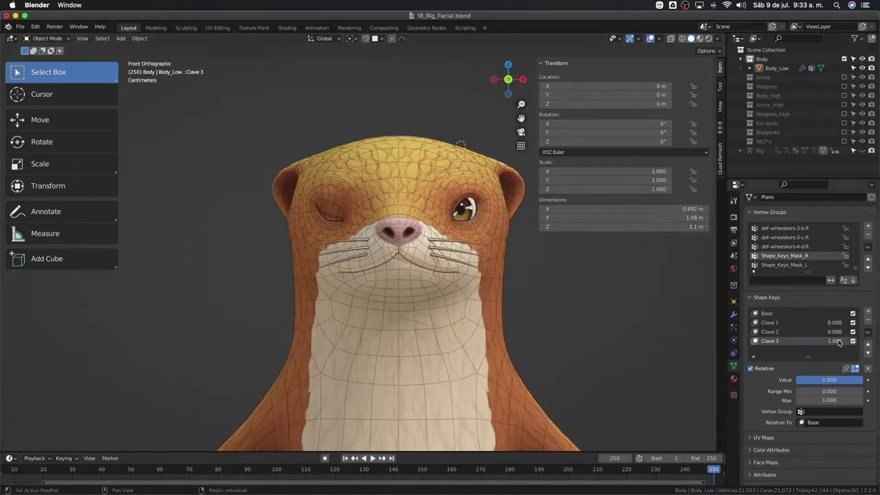
key(ctrl+z)
drag(805, 379, 859, 380)
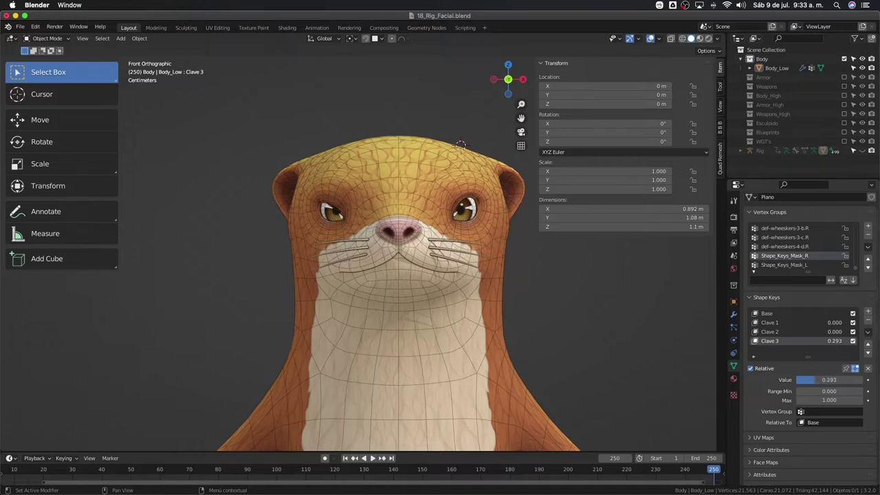
drag(815, 379, 799, 333)
Rename Clave 2 to Eyelid_Upper_Dn.L, copy the name, and paste it into Clave 3
double_click(776, 331)
text(Eyelid_L)
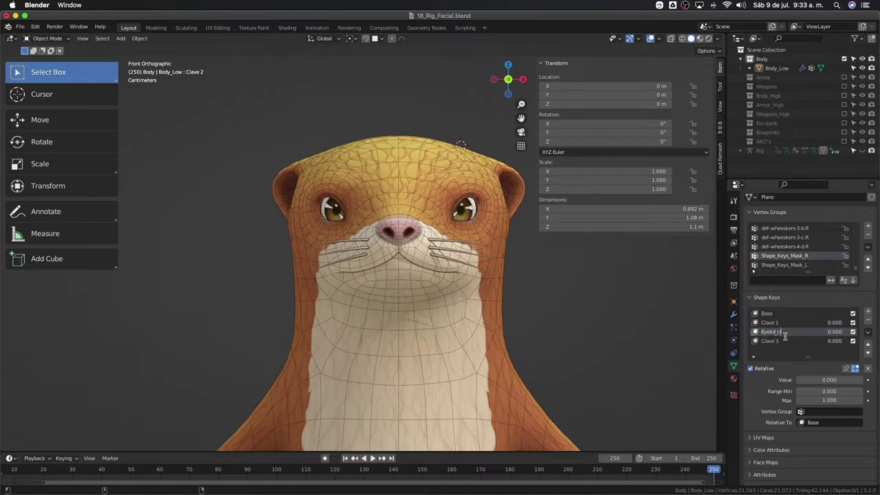
text(p)
text(ow)
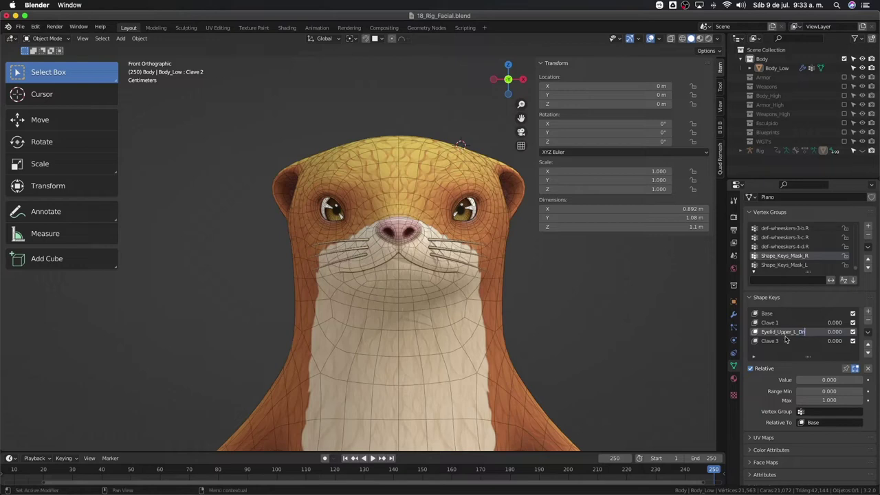
double_click(794, 333)
key(ctrl+a)
key(ctrl+c)
key(Return)
double_click(765, 342)
key(ctrl+v)
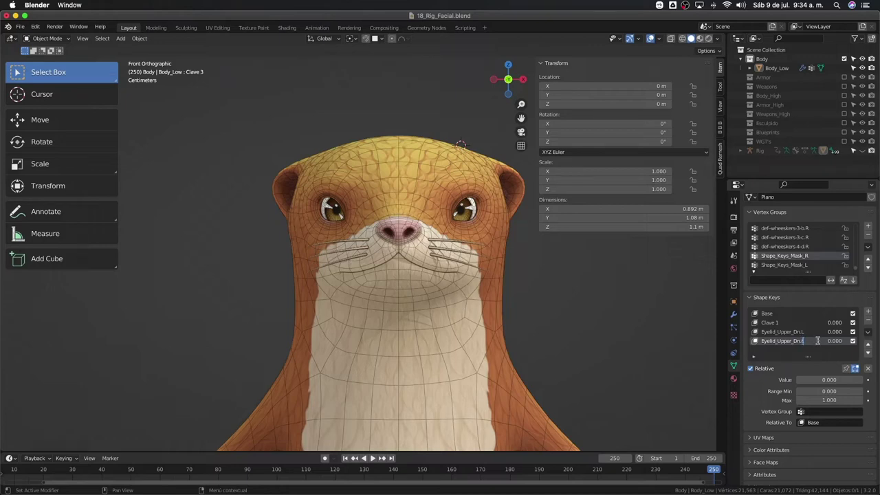
Finish the Eyelid_Upper_Dn.R name and delete the unused Clave 1 shape key
text(R)
click(778, 323)
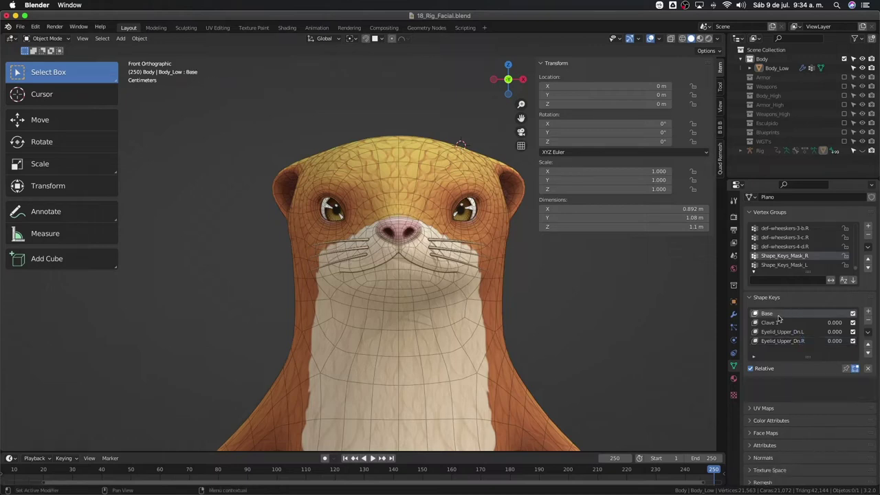
click(868, 321)
Test Eyelid_Upper_Dn.L by lowering its value to close the eye, then inspect the head
scroll(364, 225, up, 3)
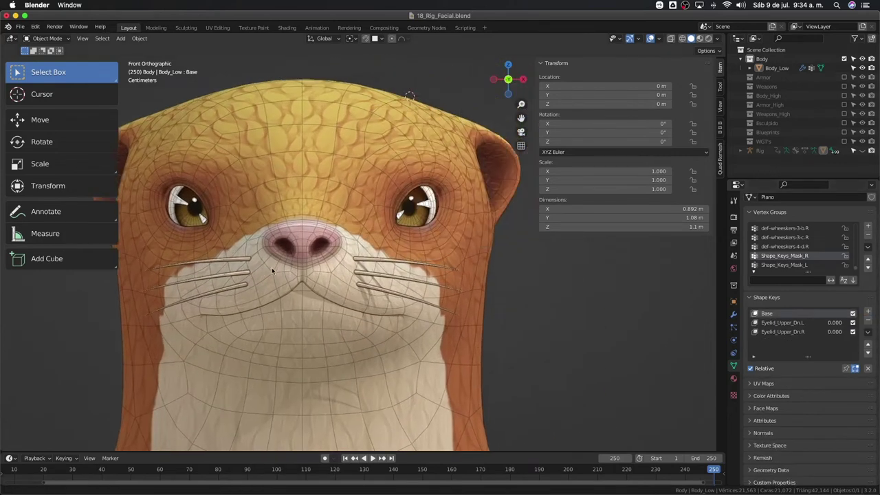
mouse_move(834, 322)
mouse_down()
mouse_move(853, 323)
mouse_move(821, 323)
mouse_up()
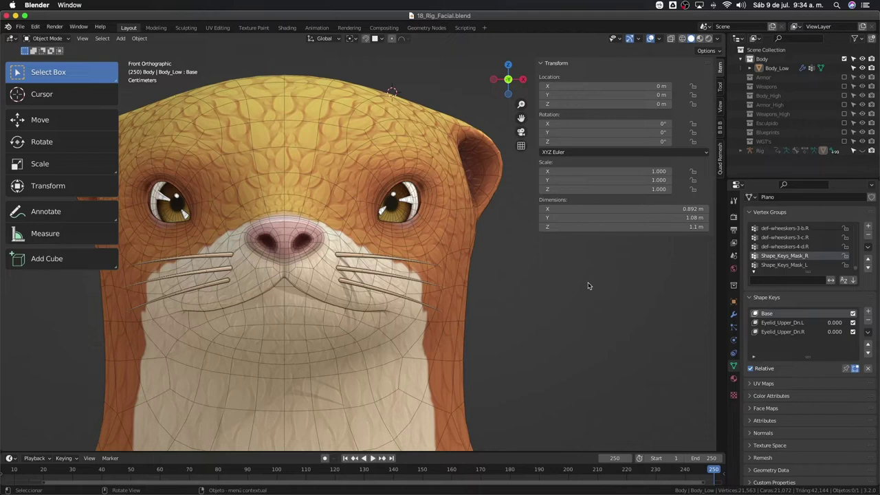
middle_drag(516, 295, 724, 308)
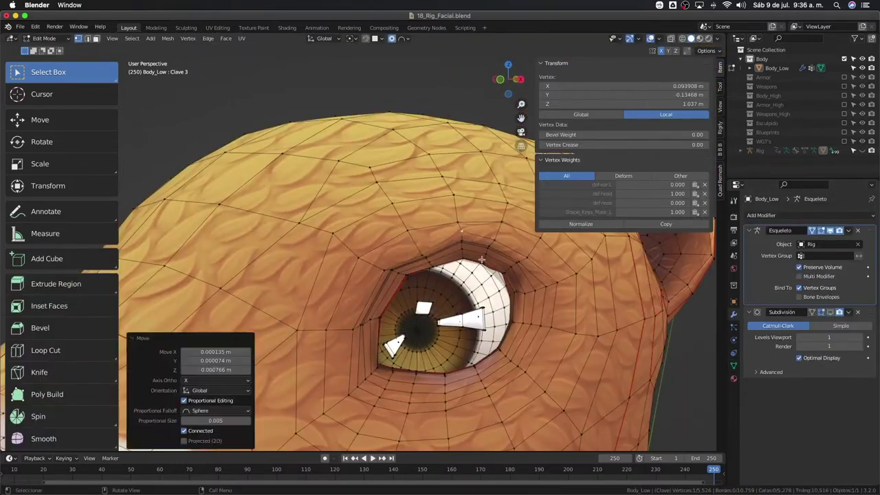
Switch Body_Low to Sculpt Mode, unhide all face sets, and shrink the brush
key(ctrl+Tab)
click(503, 408)
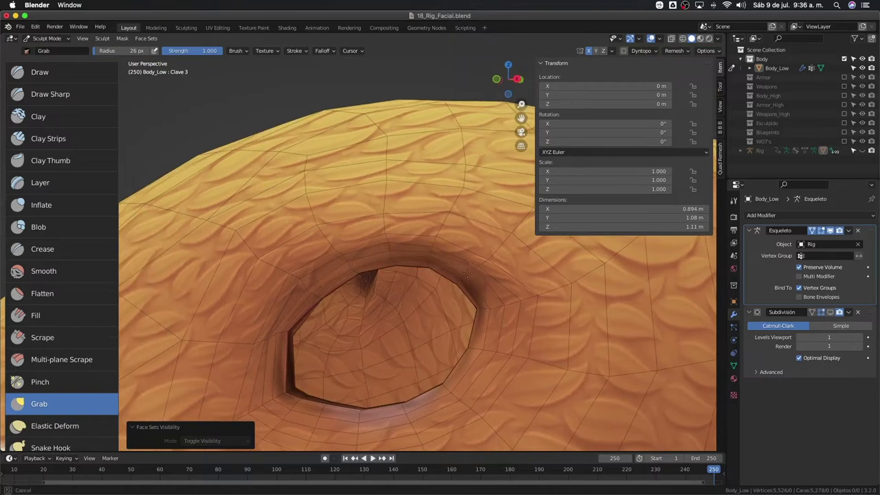
key(alt+h)
key(bracketleft)
key(bracketleft)
key(bracketleft)
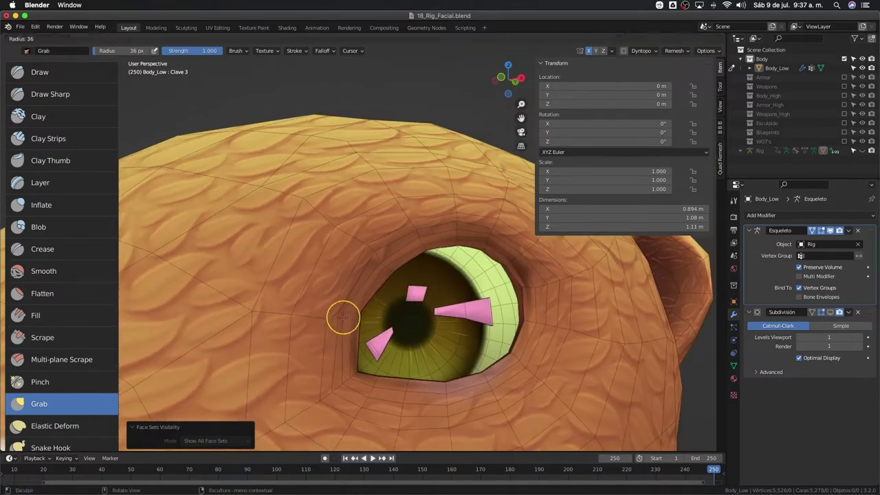
key(bracketleft)
key(bracketleft)
key(bracketleft)
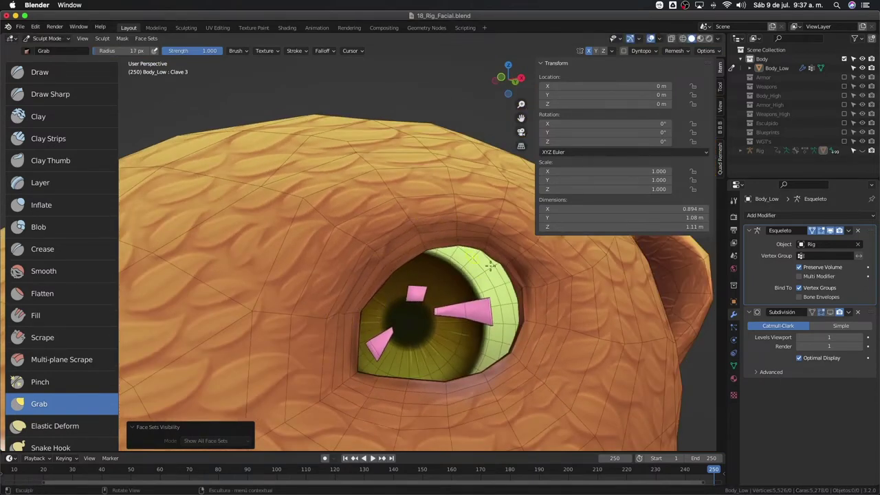
click(733, 365)
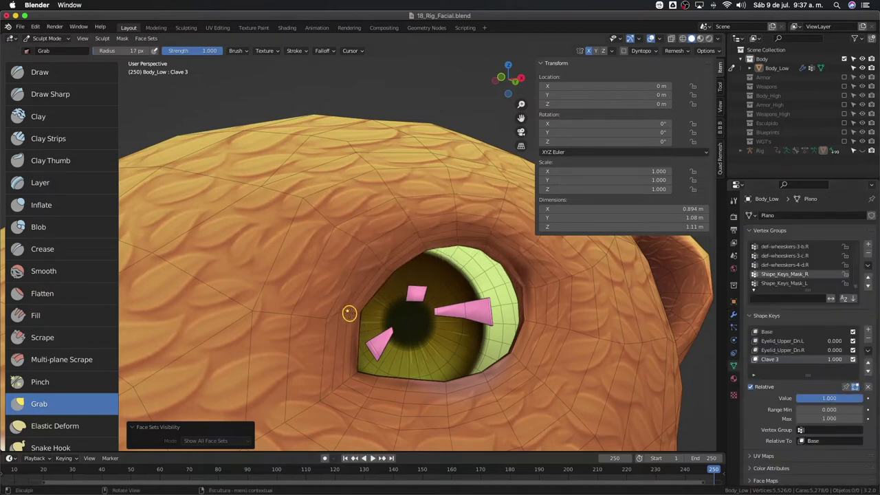
Grab-pull the upper eyelid into shape and inspect it from above
drag(458, 220, 459, 244)
mouse_move(488, 240)
middle_down()
mouse_move(399, 211)
mouse_move(407, 261)
mouse_move(451, 335)
mouse_move(481, 301)
mouse_move(464, 295)
middle_up()
scroll(526, 281, up, 2)
middle_drag(527, 280, 459, 285)
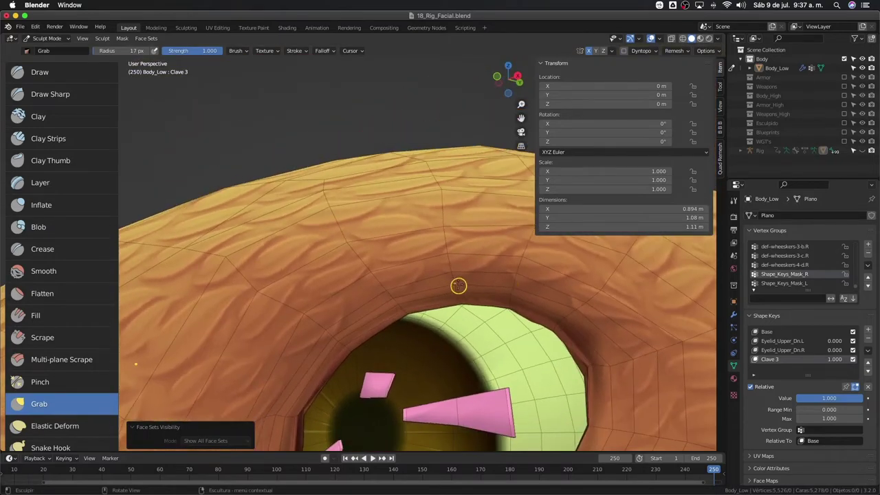
mouse_move(522, 286)
middle_down()
mouse_move(468, 412)
mouse_move(434, 310)
mouse_move(385, 270)
mouse_move(346, 255)
mouse_move(468, 170)
mouse_move(452, 344)
mouse_move(447, 307)
middle_up()
scroll(467, 411, down, 5)
scroll(424, 285, up, 3)
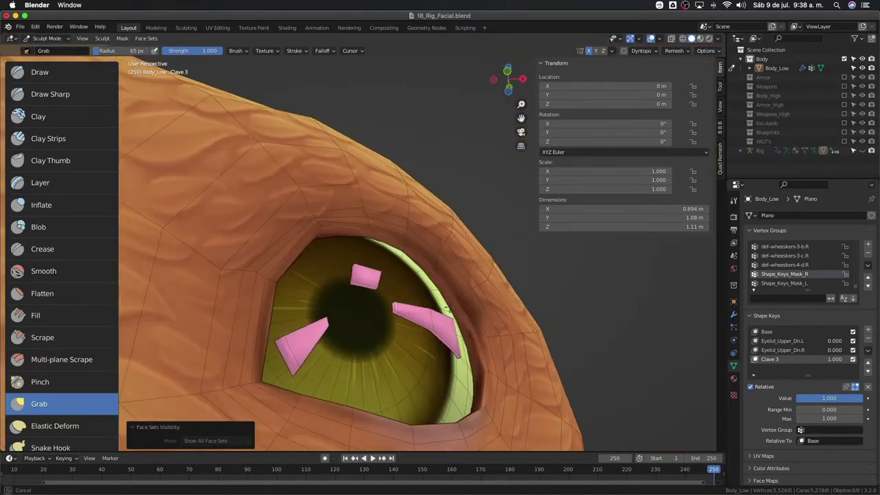
scroll(479, 372, down, 4)
middle_drag(480, 372, 415, 251)
scroll(415, 251, up, 5)
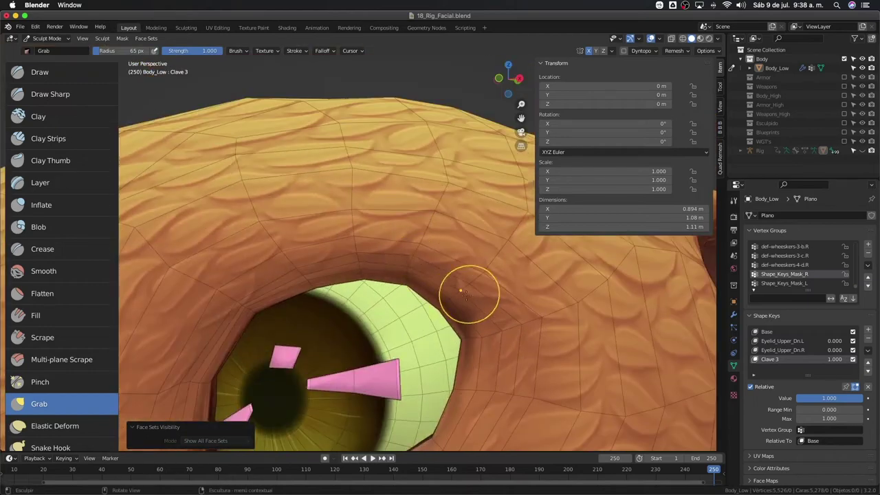
scroll(502, 330, down, 4)
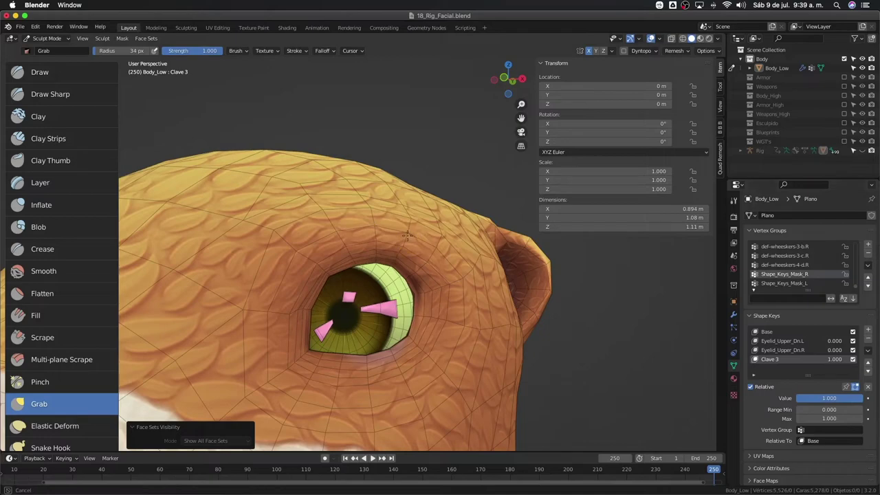
Compare the eyelid by lowering and restoring Clave 3 from the front view
drag(829, 398, 812, 398)
scroll(409, 237, up, 3)
middle_drag(408, 238, 375, 203)
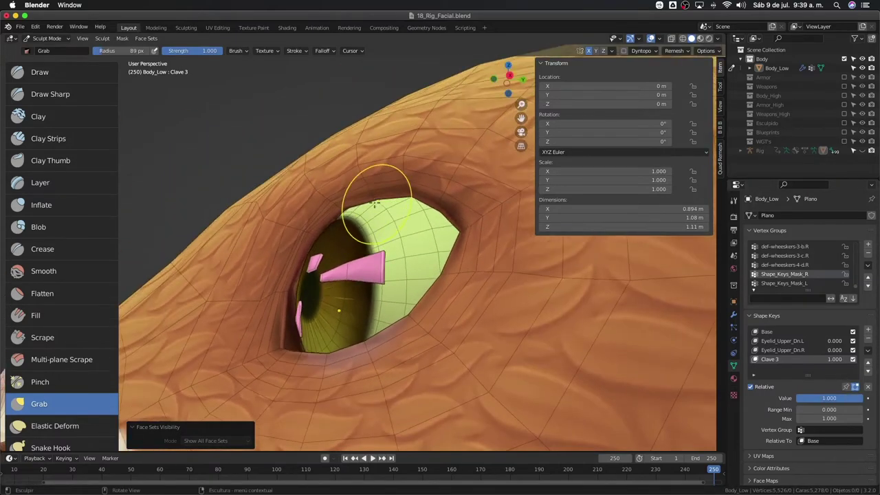
scroll(375, 203, down, 5)
scroll(350, 281, down, 3)
key(KP_1)
mouse_move(834, 359)
mouse_down()
mouse_move(823, 362)
mouse_move(859, 362)
mouse_up()
scroll(237, 256, up, 5)
middle_drag(432, 207, 334, 275)
scroll(410, 267, up, 2)
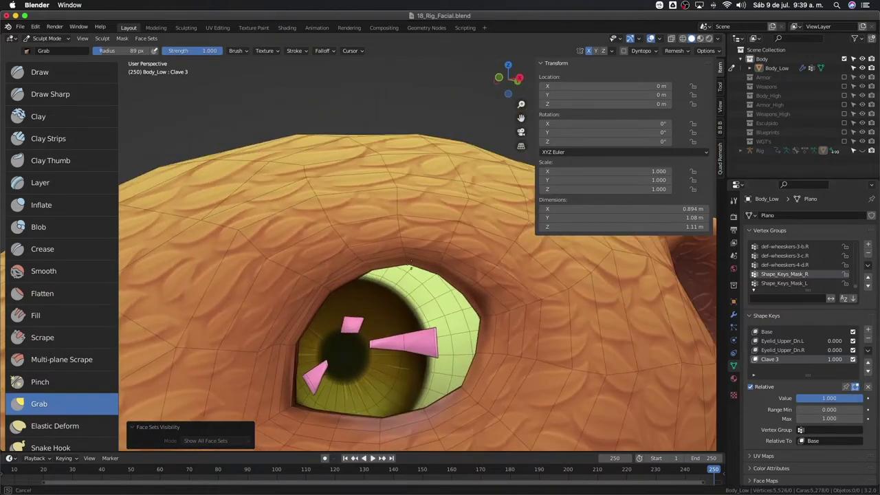
middle_drag(410, 267, 525, 304)
Resize the Grab brush to about 56 px and reshape the eyelid rim
key(f)
click(472, 265)
mouse_move(472, 265)
middle_down()
mouse_move(418, 310)
mouse_move(357, 316)
middle_up()
key(f)
click(385, 282)
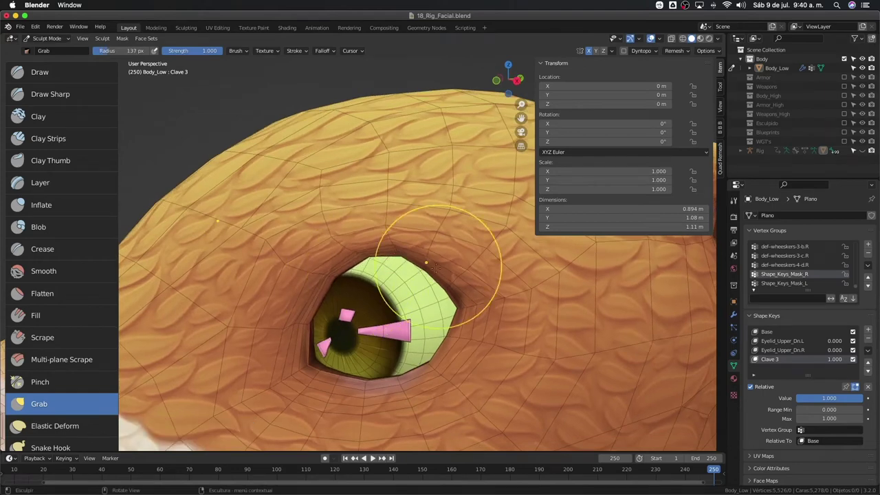
mouse_move(436, 267)
middle_down()
mouse_move(376, 275)
mouse_move(466, 266)
mouse_move(406, 253)
middle_up()
key(f)
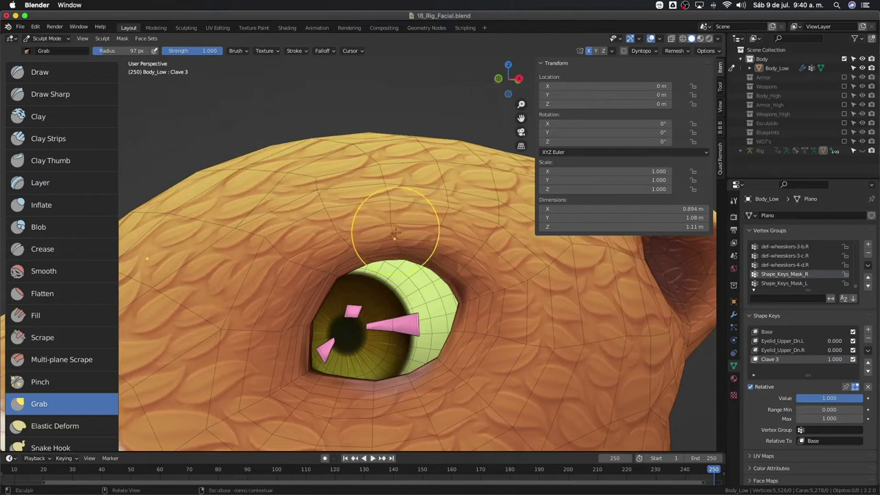
key(f)
scroll(435, 250, down, 10)
scroll(350, 349, up, 6)
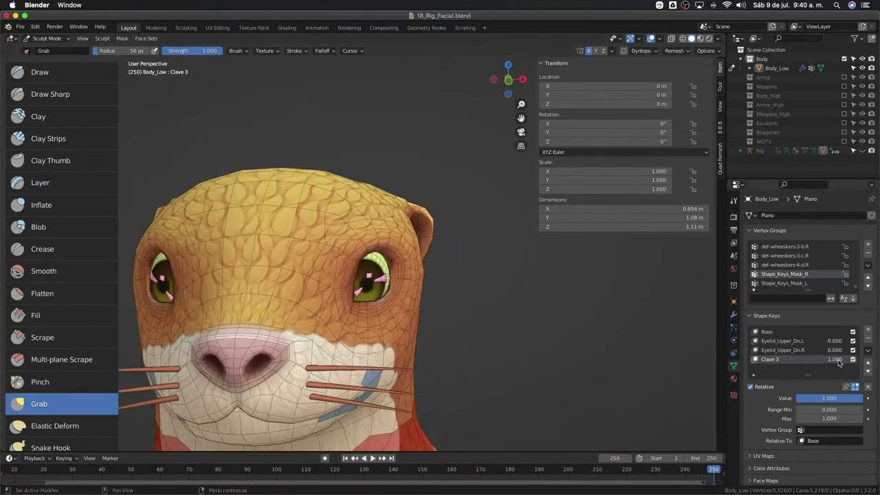
Shrink the brush to 34 px and toggle Clave 3 off and back to full strength
middle_drag(349, 349, 378, 255)
scroll(377, 256, up, 3)
scroll(441, 330, up, 2)
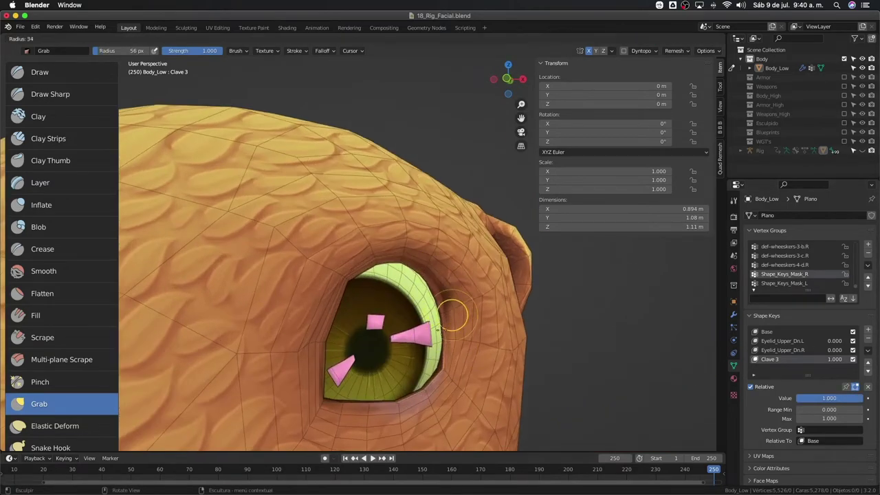
key(f)
scroll(454, 323, down, 8)
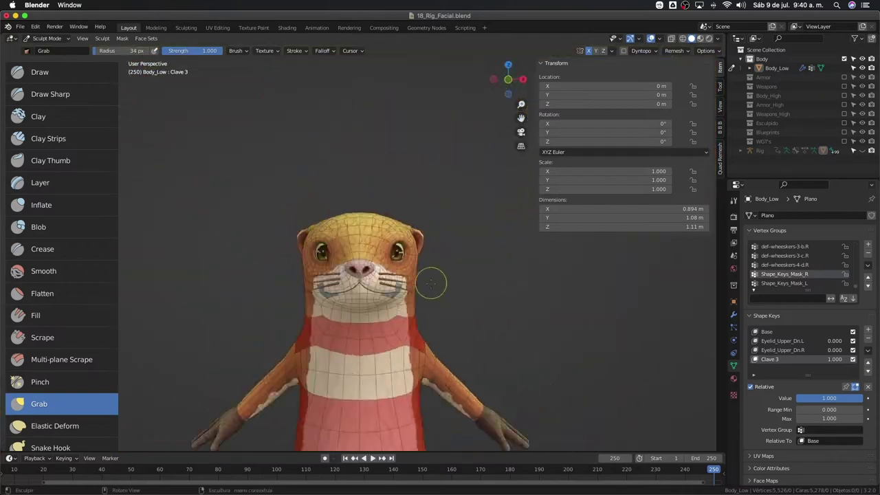
middle_drag(432, 275, 481, 282)
mouse_move(860, 398)
mouse_down()
mouse_move(796, 378)
mouse_move(859, 398)
mouse_up()
scroll(412, 230, up, 5)
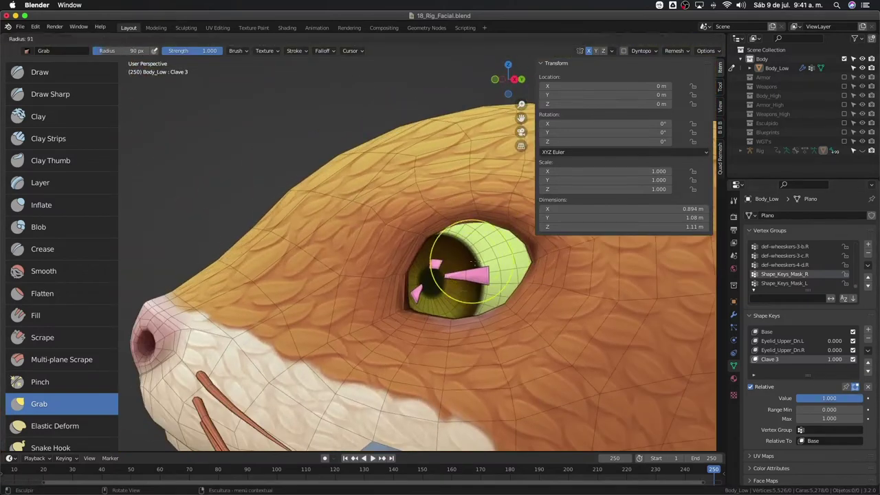
mouse_move(412, 231)
middle_down()
mouse_move(515, 295)
mouse_move(359, 262)
mouse_move(374, 249)
mouse_move(385, 302)
mouse_move(375, 335)
mouse_move(385, 202)
mouse_move(304, 238)
middle_up()
Hide the eyeball face set and refine the eyelid rim around the empty socket
key(shift+h)
middle_drag(402, 200, 426, 206)
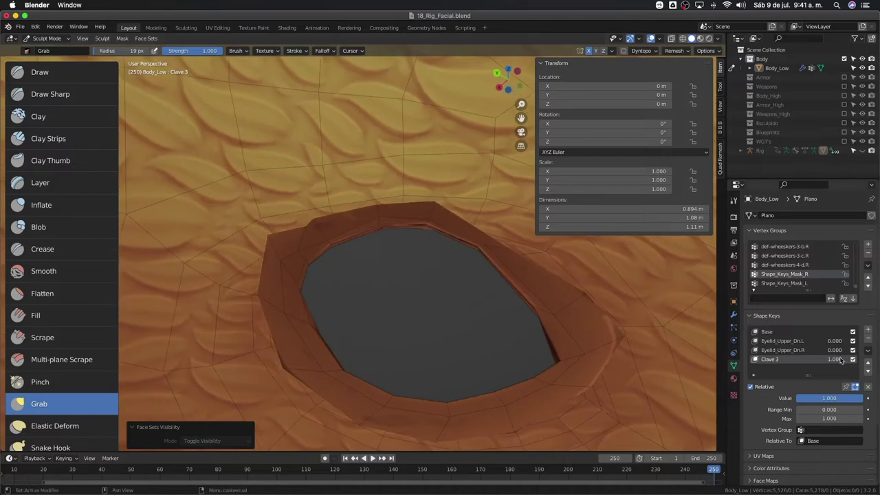
mouse_move(385, 262)
middle_down()
mouse_move(314, 250)
mouse_move(471, 235)
mouse_move(660, 332)
middle_up()
scroll(314, 249, up, 2)
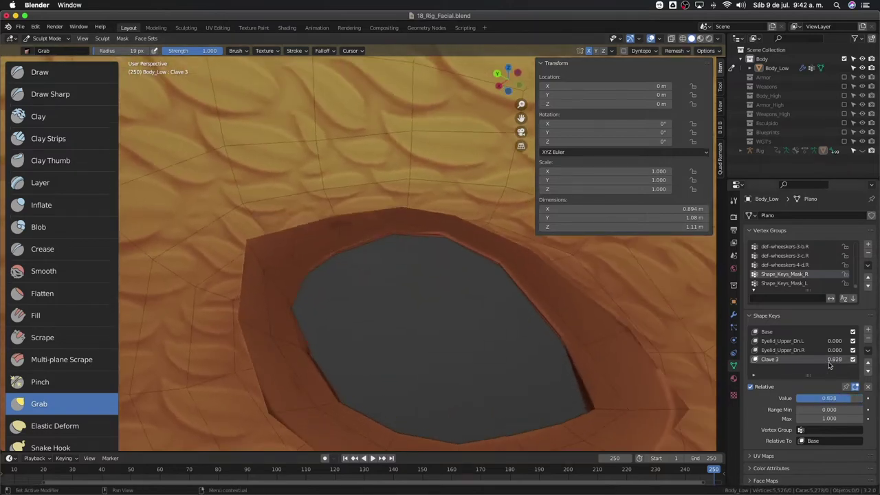
mouse_move(481, 289)
middle_down()
mouse_move(369, 213)
mouse_move(454, 212)
middle_up()
middle_drag(383, 227, 498, 222)
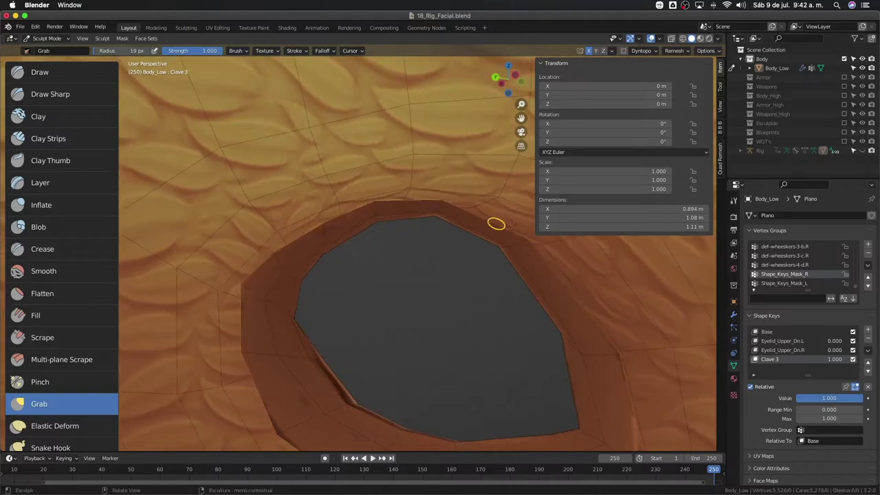
scroll(515, 362, down, 4)
scroll(481, 275, up, 2)
scroll(440, 194, up, 2)
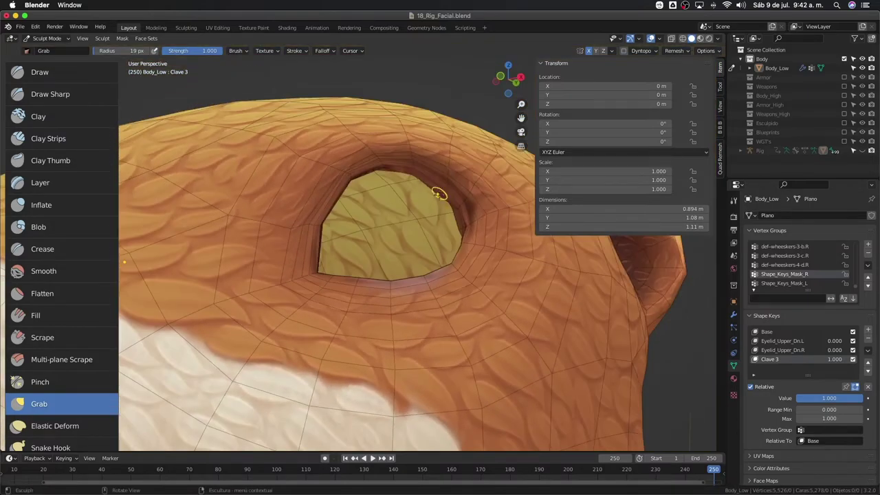
scroll(438, 197, down, 3)
scroll(456, 197, up, 3)
scroll(455, 197, down, 3)
middle_drag(399, 259, 450, 275)
Unhide the eyeball and compare the eyelid with Clave 3 turned off
key(alt+h)
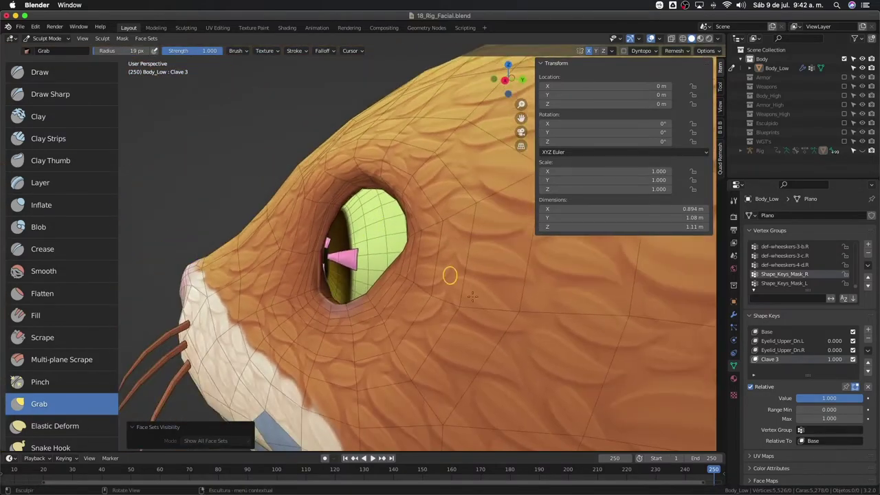
scroll(477, 324, down, 4)
middle_drag(477, 323, 440, 303)
scroll(465, 324, up, 5)
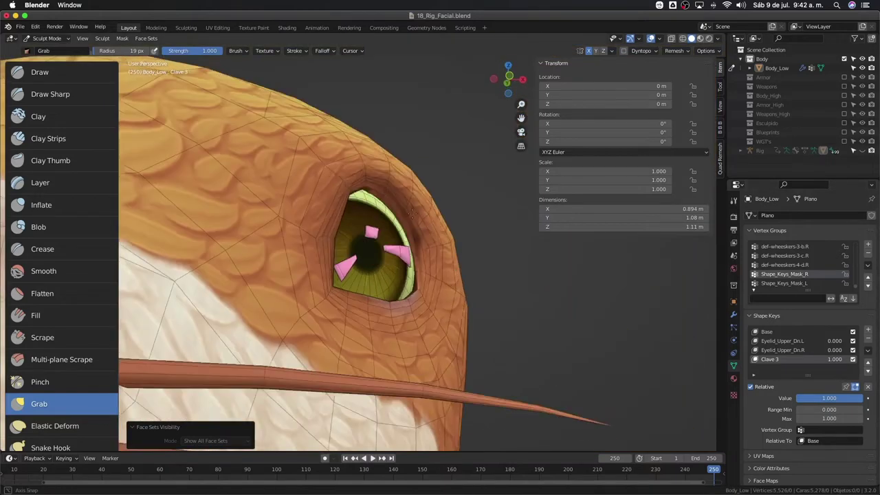
drag(834, 359, 808, 372)
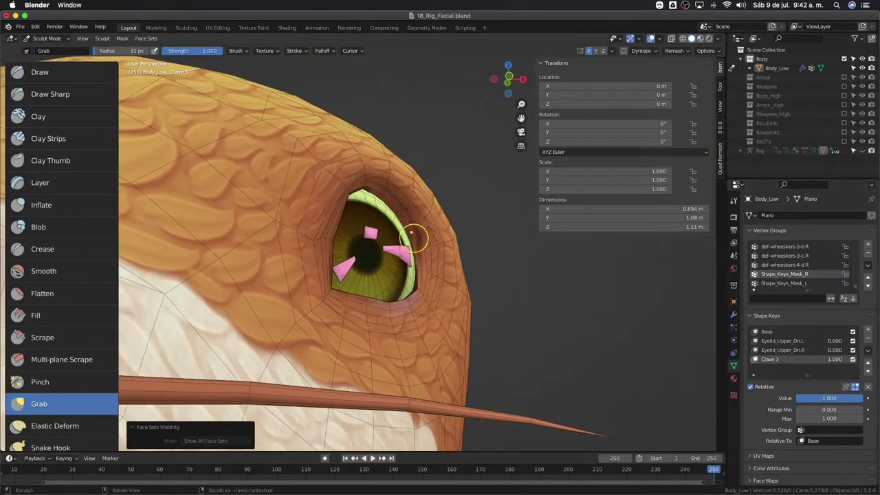
middle_drag(411, 234, 435, 249)
scroll(434, 249, up, 2)
scroll(412, 179, up, 2)
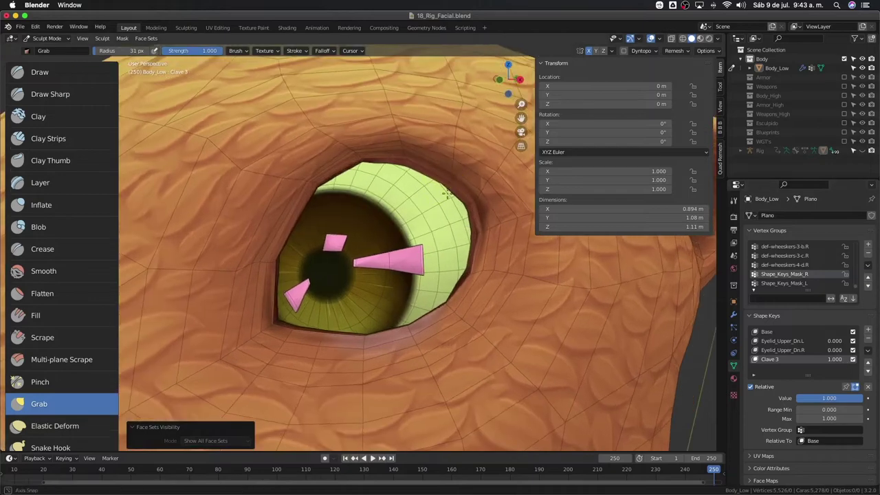
mouse_move(413, 179)
middle_down()
mouse_move(406, 157)
mouse_move(436, 198)
middle_up()
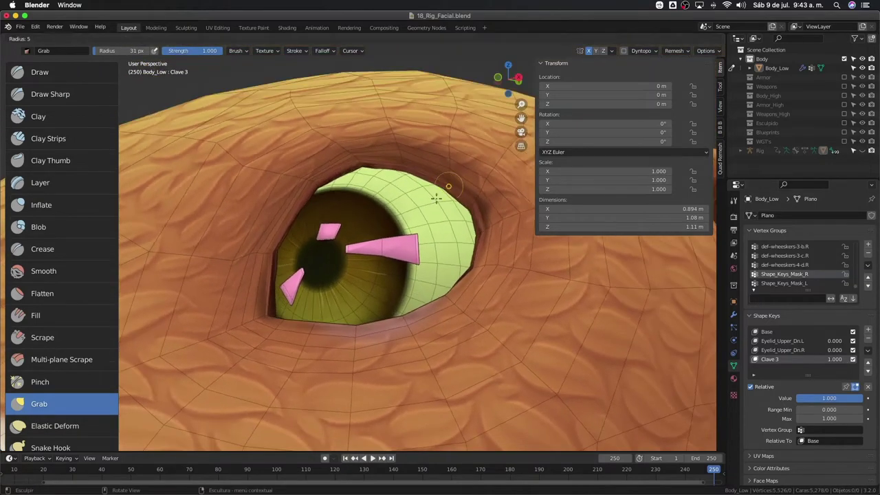
Frame the otter from the front and switch back to Object Mode
key(KP_1)
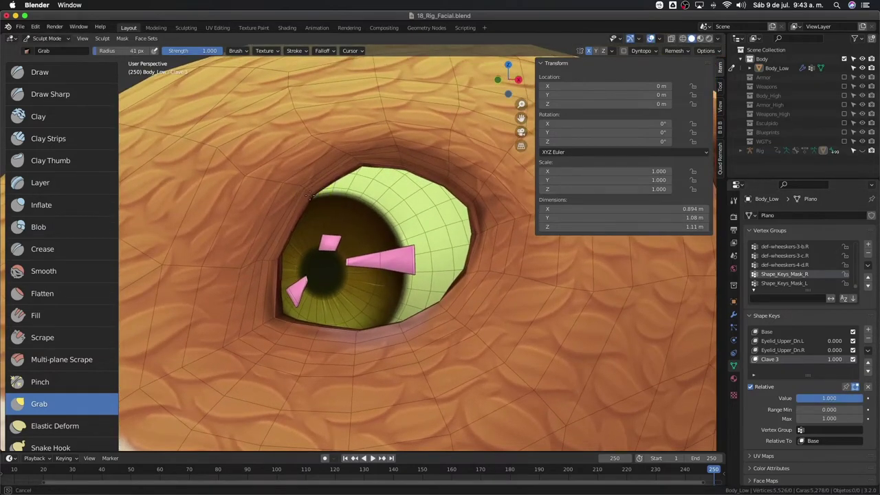
scroll(309, 195, up, 3)
scroll(477, 147, down, 2)
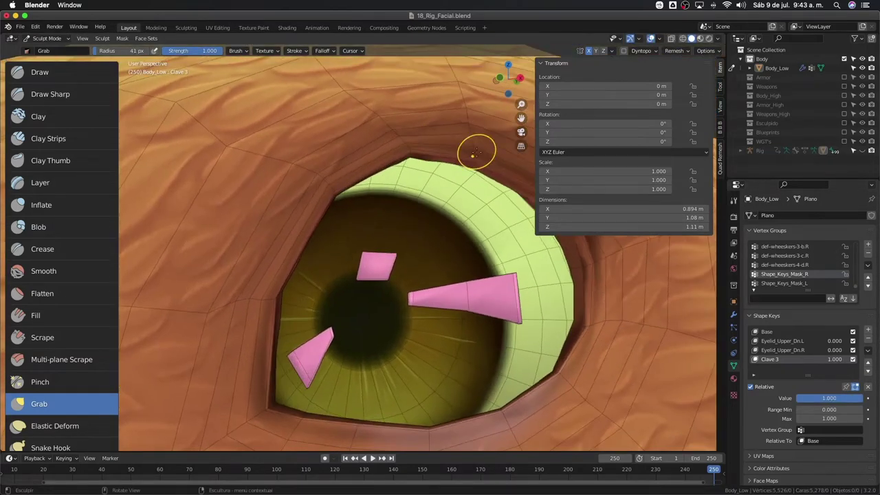
scroll(478, 147, down, 5)
middle_drag(422, 255, 294, 275)
scroll(295, 275, up, 5)
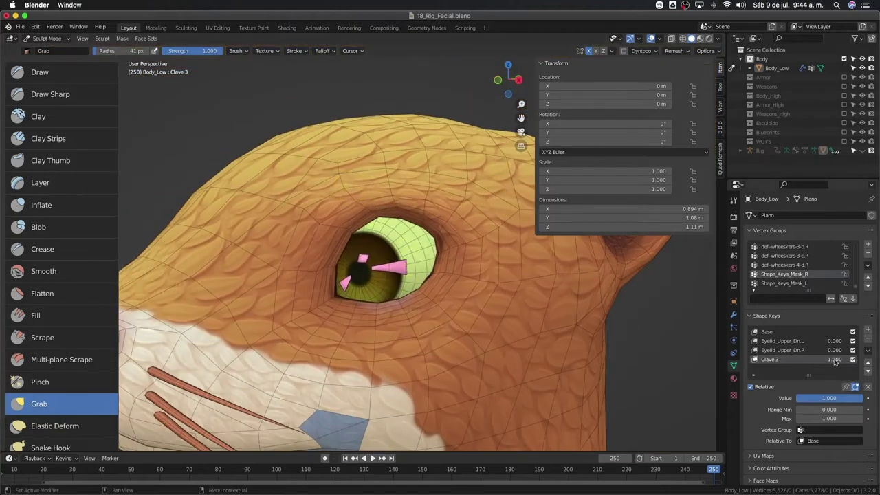
scroll(343, 218, up, 3)
scroll(370, 182, down, 6)
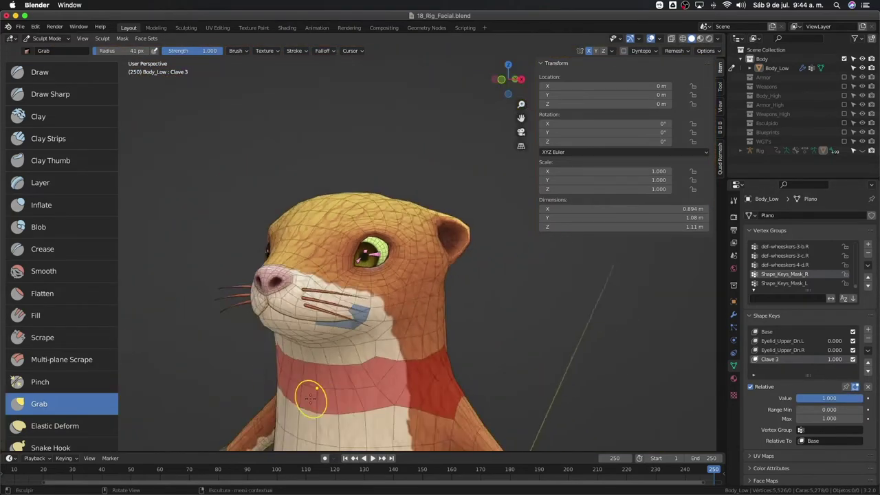
key(KP_1)
key(ctrl+Tab)
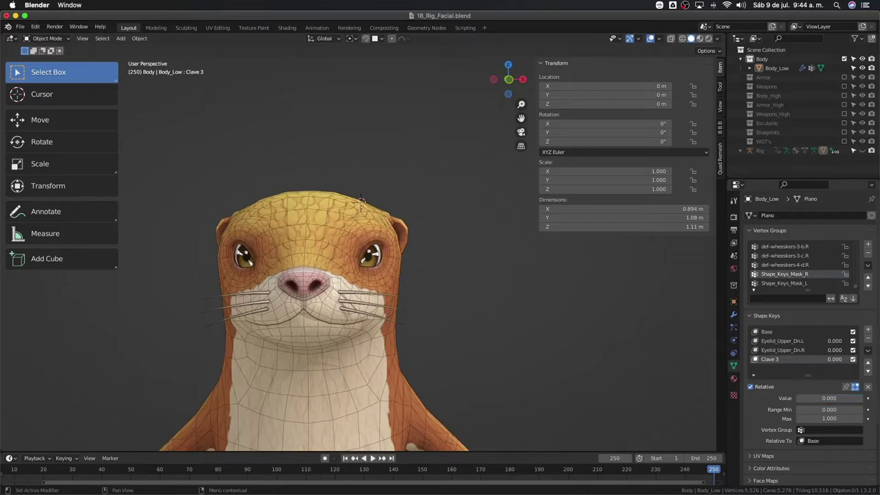
Add a new shape key and make it the active key
click(831, 431)
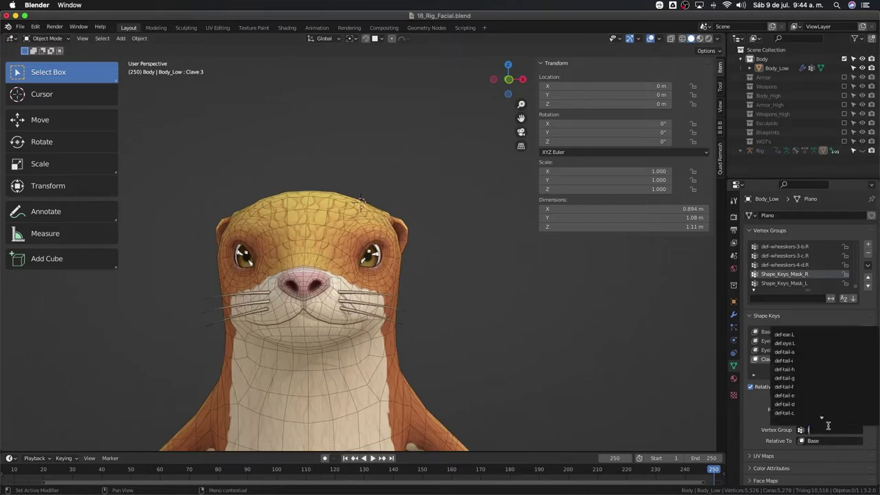
text(mask)
click(813, 345)
click(868, 350)
click(777, 360)
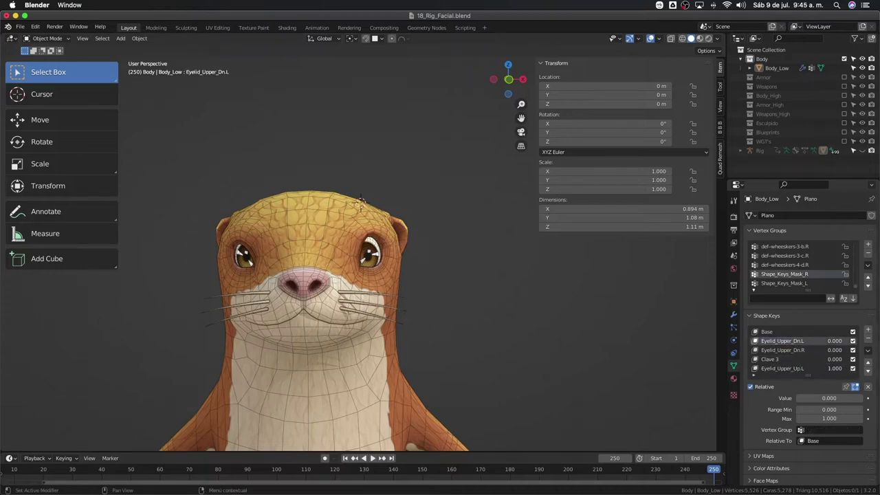
scroll(361, 201, up, 10)
middle_drag(361, 202, 465, 312)
In Edit Mode, check Eyelid_Upper_Up.L by lowering its value and undoing test edits
key(Tab)
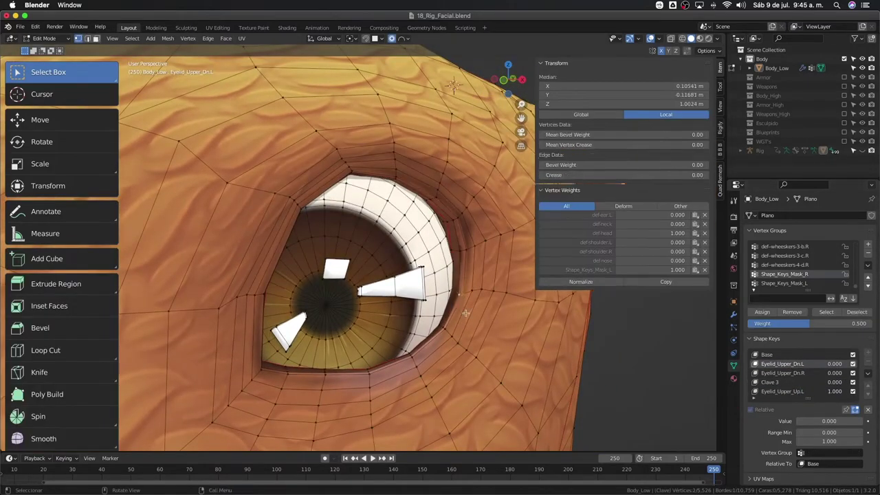
click(782, 391)
drag(829, 421, 812, 421)
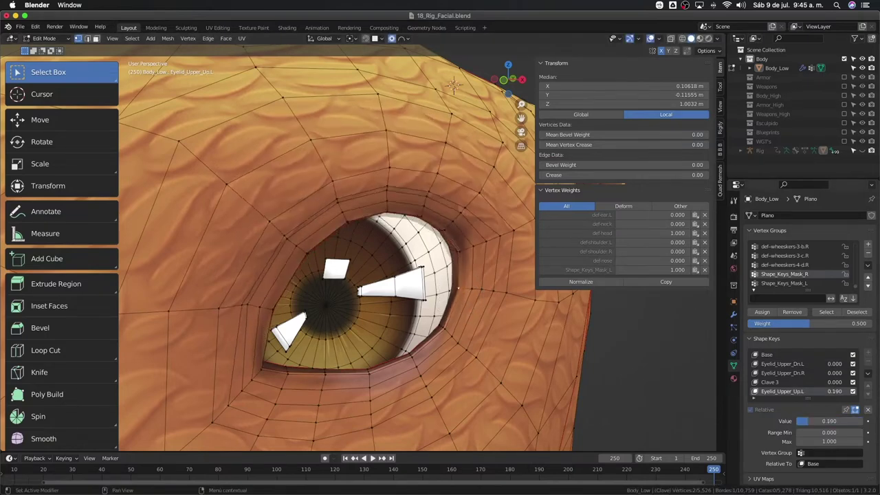
key(ctrl+z)
key(ctrl+z)
key(ctrl+shift+z)
key(ctrl+z)
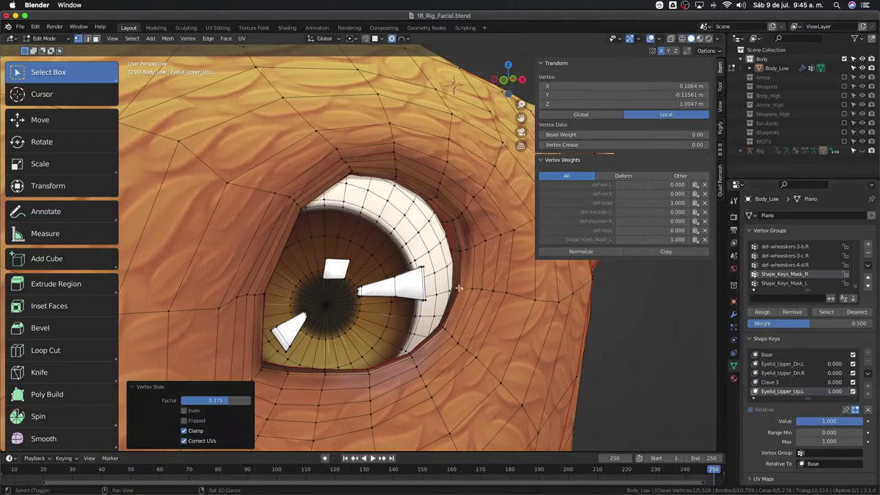
key(ctrl+z)
key(ctrl+z)
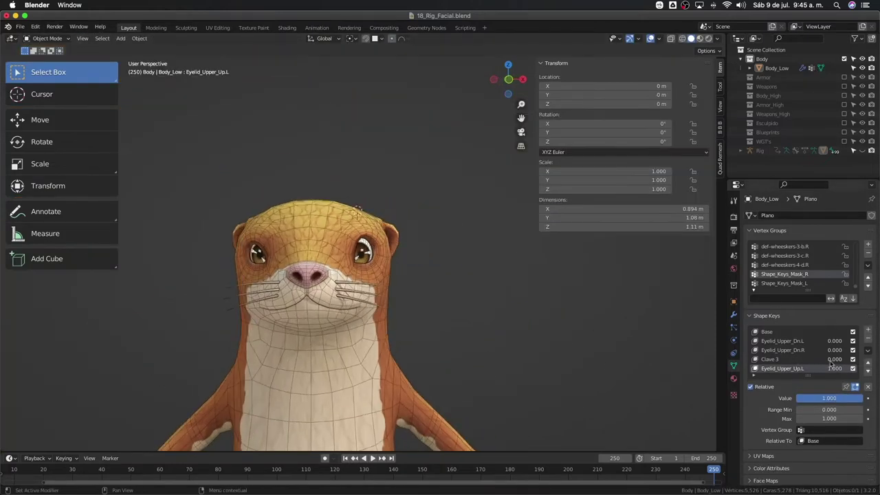
Mirror the eyelid shape key to the other side and name it Eyelid_Upper_Up.R
click(868, 350)
click(797, 378)
double_click(780, 359)
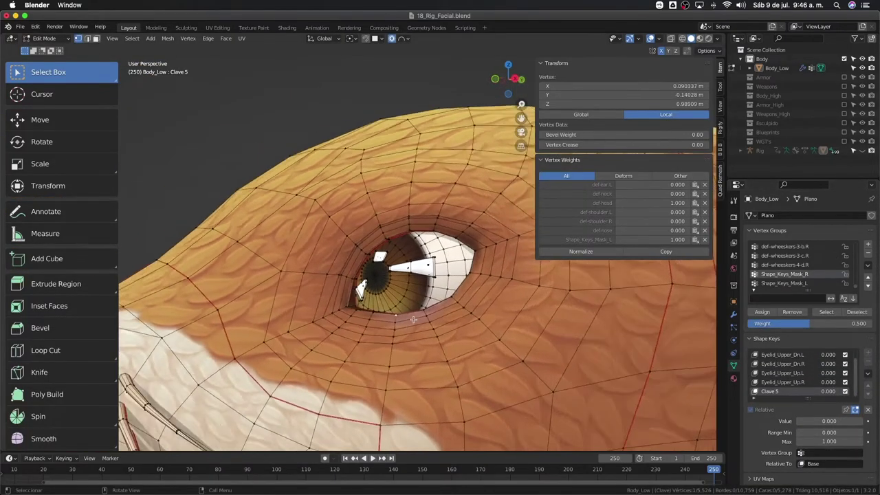
Move the eyelid vertices on Clave 5 with Sphere-falloff proportional moves
middle_drag(408, 296, 877, 394)
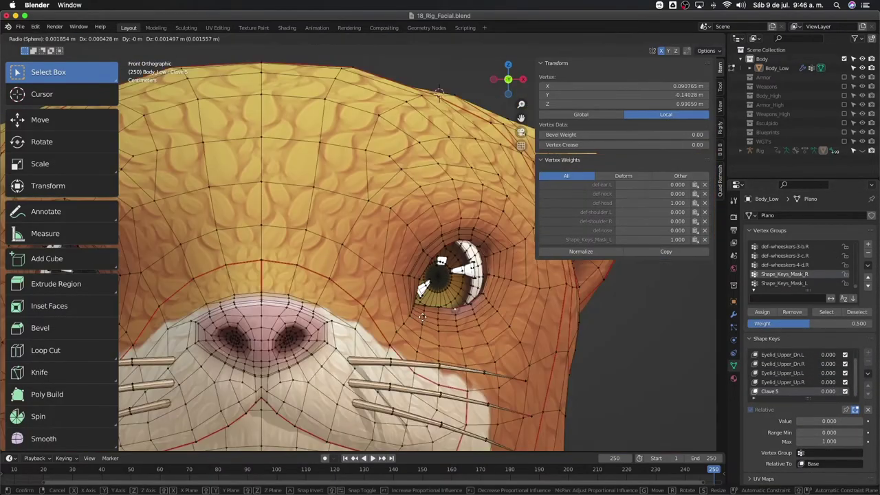
key(g)
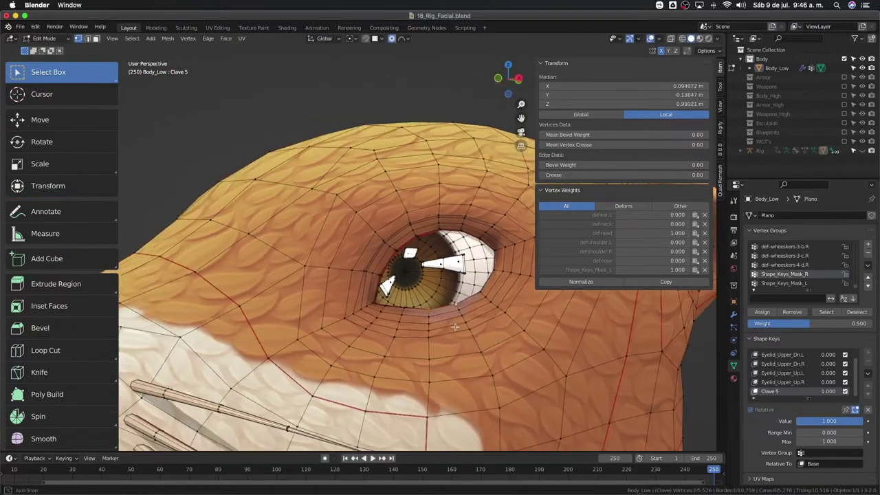
click(451, 309)
key(g)
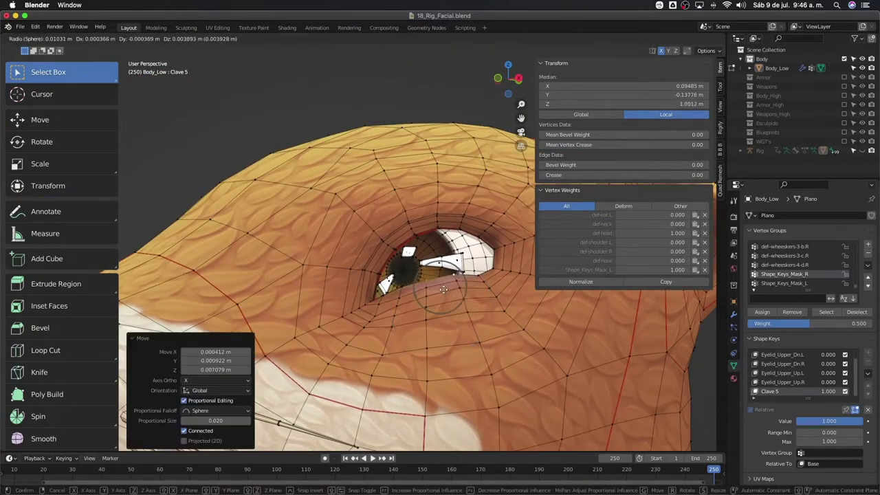
key(Escape)
middle_drag(443, 289, 416, 301)
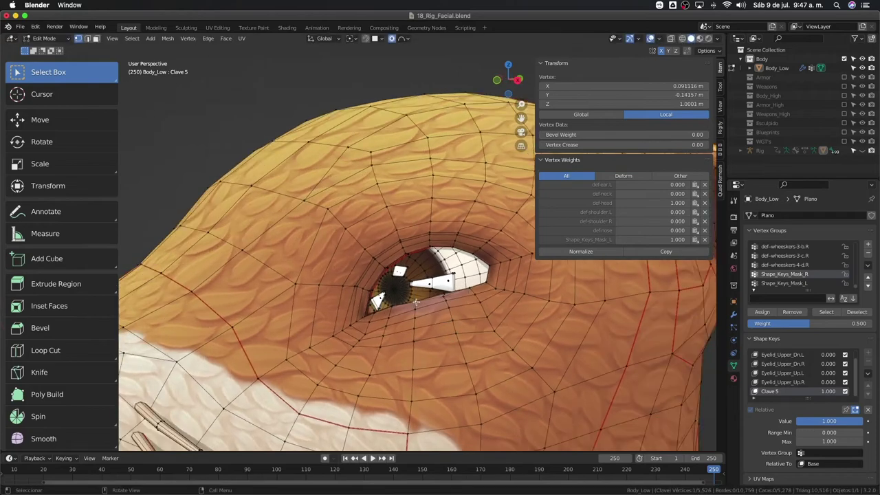
Settle the Clave 5 eyelid nudges via undo/redo and return to Object Mode
key(ctrl+shift+z)
key(ctrl+z)
key(ctrl+shift+z)
key(ctrl+z)
key(ctrl+z)
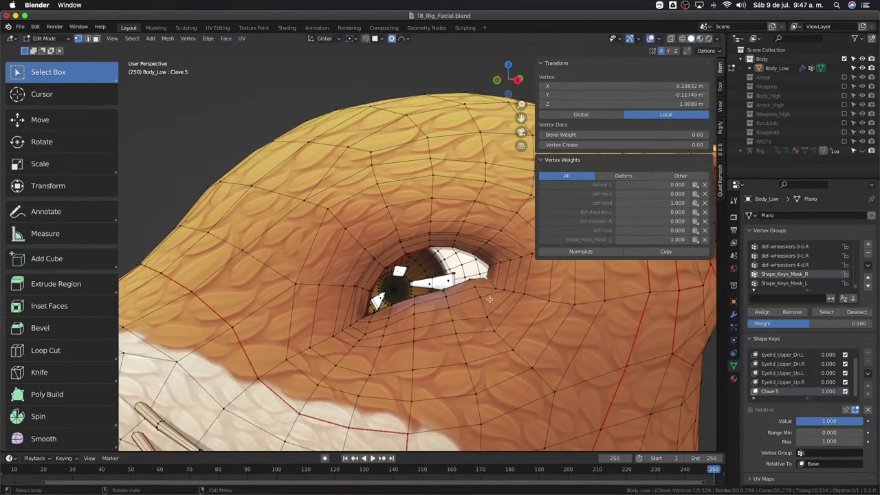
key(ctrl+shift+z)
key(ctrl+z)
key(ctrl+shift+z)
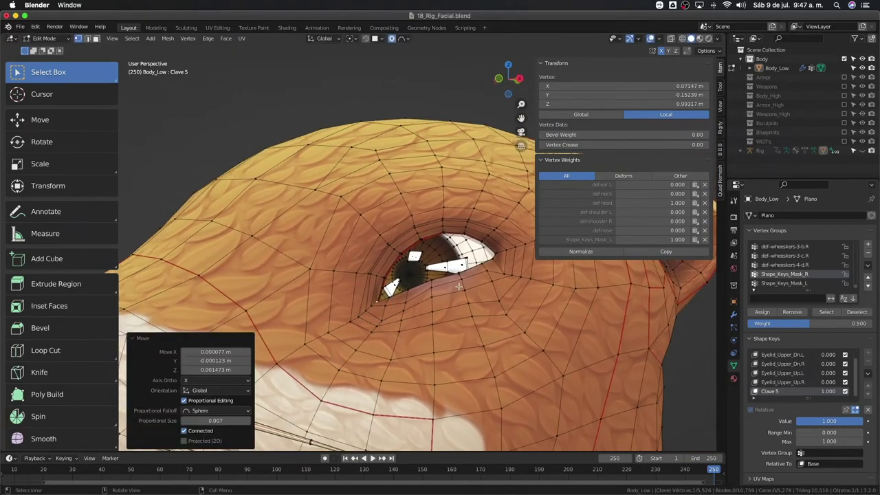
scroll(458, 286, down, 3)
key(Tab)
scroll(494, 365, down, 2)
Nudge the Clave 5 eyelid with the Sculpt Mode Grab brush, then unhide all face sets
key(ctrl+Tab)
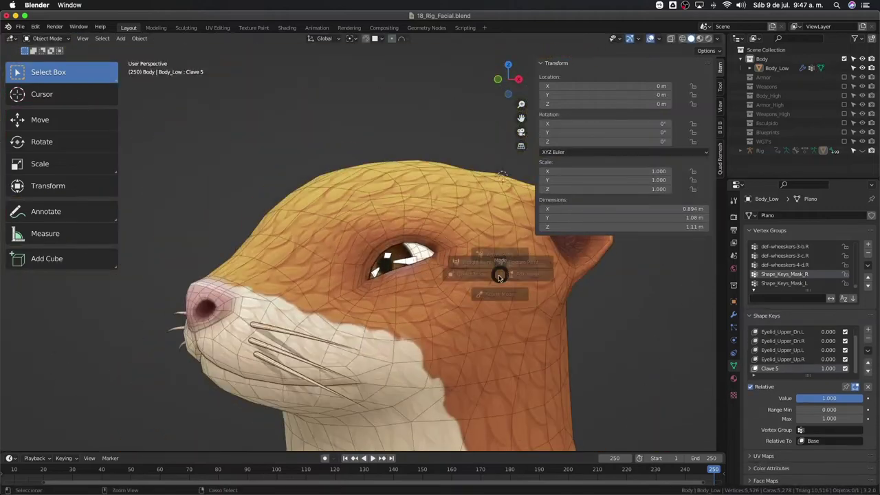
click(500, 294)
scroll(456, 334, up, 1)
scroll(447, 234, up, 5)
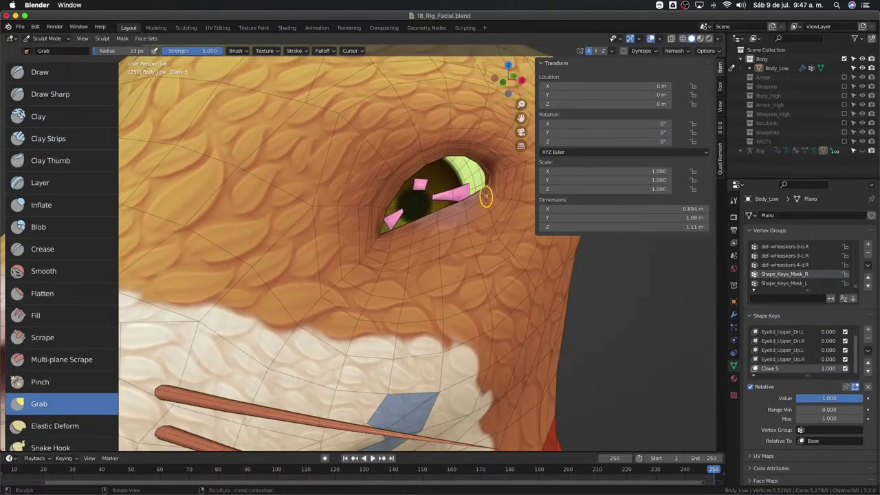
mouse_move(486, 198)
middle_down()
mouse_move(418, 261)
mouse_move(501, 265)
mouse_move(486, 191)
mouse_move(462, 271)
middle_up()
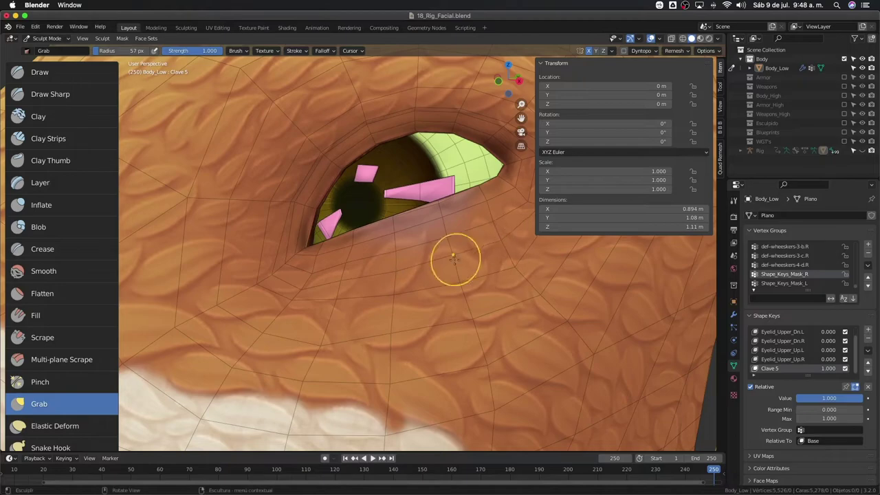
scroll(396, 257, down, 5)
key(h)
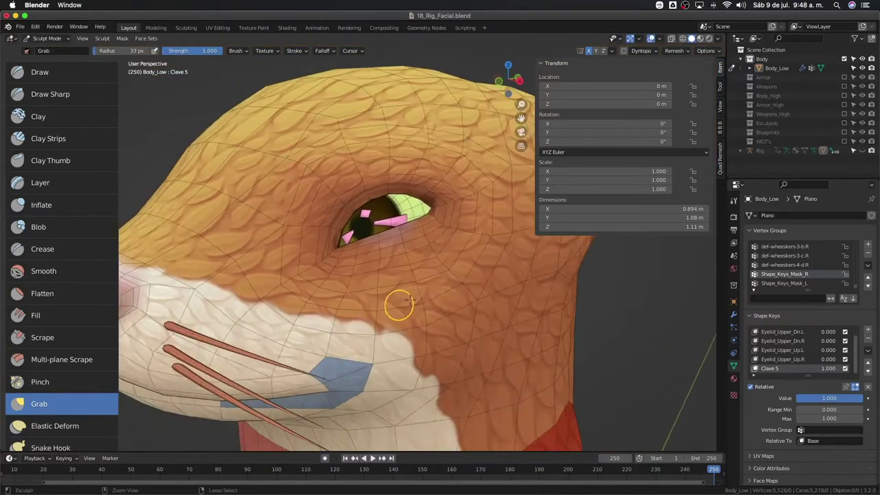
middle_drag(399, 304, 739, 370)
click(734, 314)
key(alt+h)
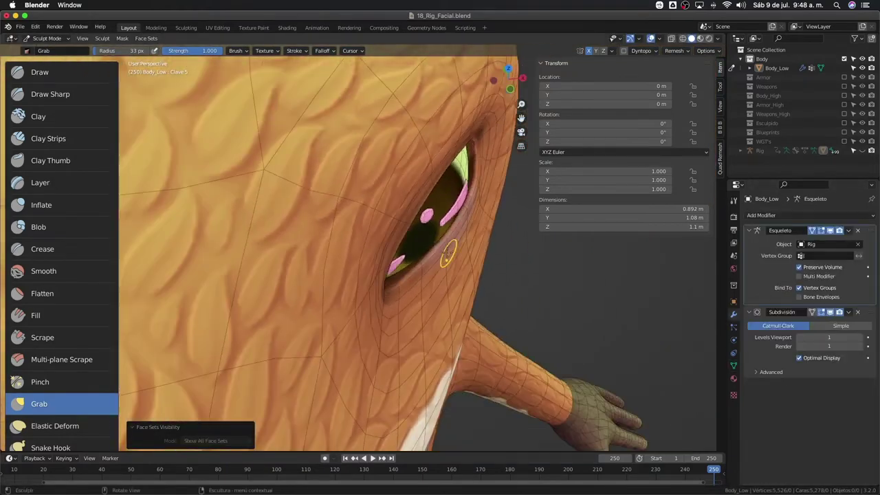
scroll(366, 314, down, 6)
In Edit Mode from front view, move the eyelid vertices to narrow the eye
key(ctrl+Tab)
click(419, 316)
key(KP_1)
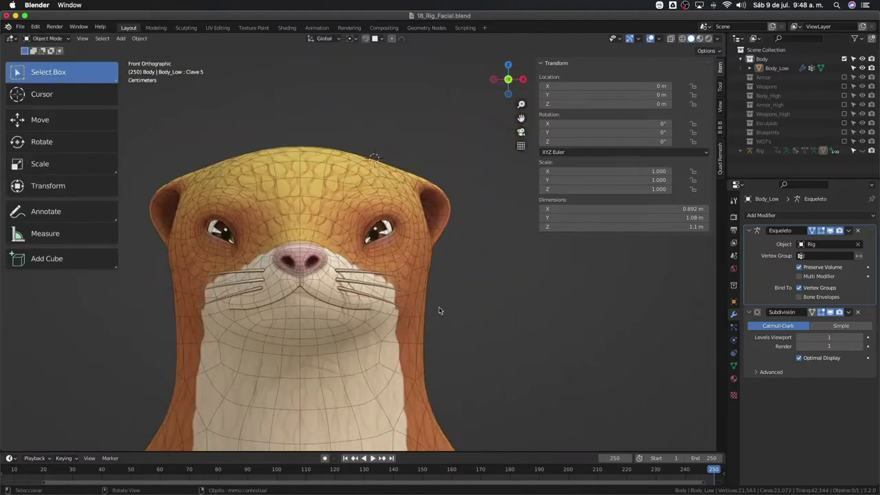
scroll(390, 237, up, 8)
mouse_move(390, 238)
middle_down()
mouse_move(364, 268)
mouse_move(413, 233)
middle_up()
key(g)
click(344, 279)
key(g)
click(333, 286)
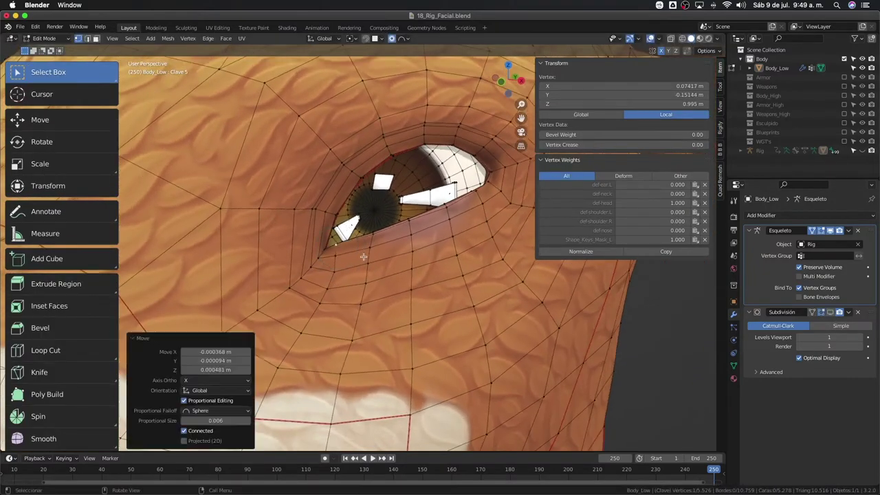
key(g)
click(427, 227)
Check the eye in Object Mode, then slide more eyelid vertices along their edges
key(Tab)
scroll(427, 227, down, 5)
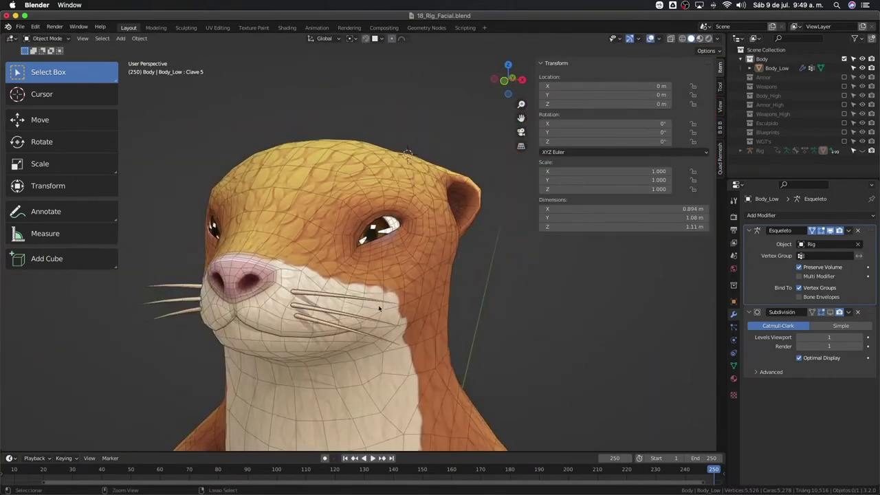
mouse_move(427, 227)
middle_down()
mouse_move(401, 356)
mouse_move(351, 264)
mouse_move(412, 227)
middle_up()
scroll(351, 264, up, 4)
scroll(413, 227, up, 3)
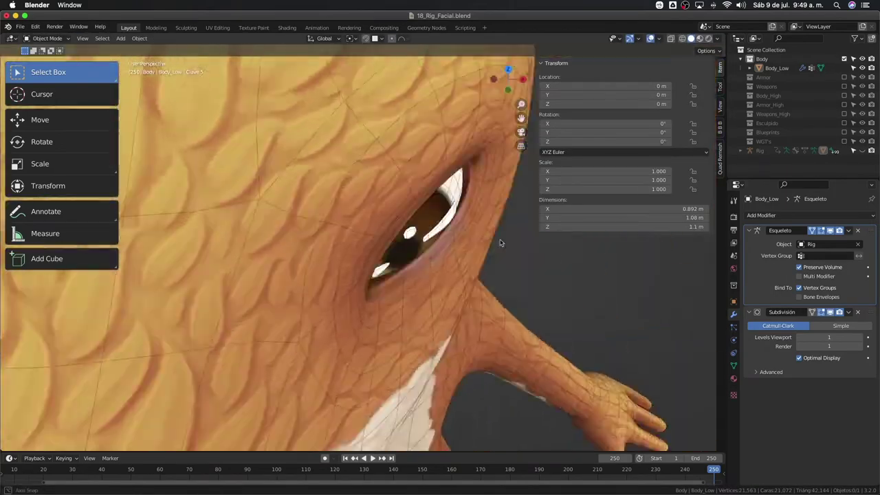
key(Tab)
key(g)
key(g)
click(480, 201)
Return to Object Mode and show Body_Low's shape keys in Object Data properties, front view
key(Tab)
scroll(479, 201, down, 5)
middle_drag(480, 200, 430, 321)
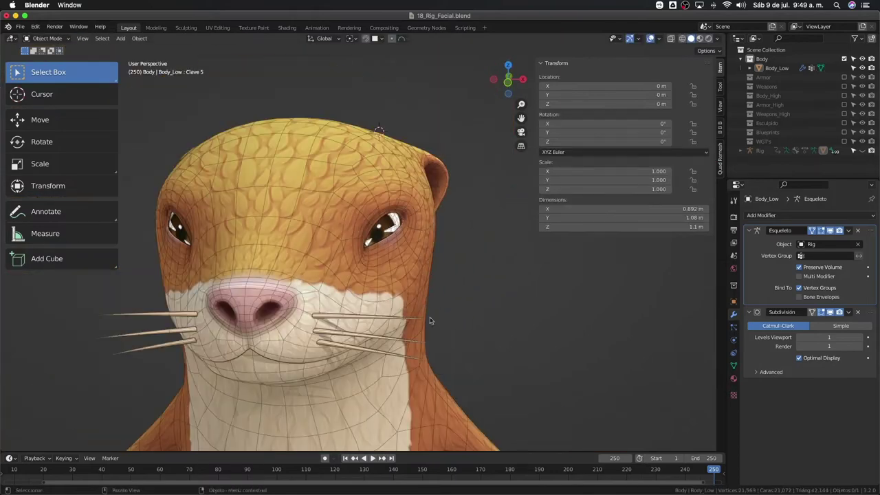
click(733, 366)
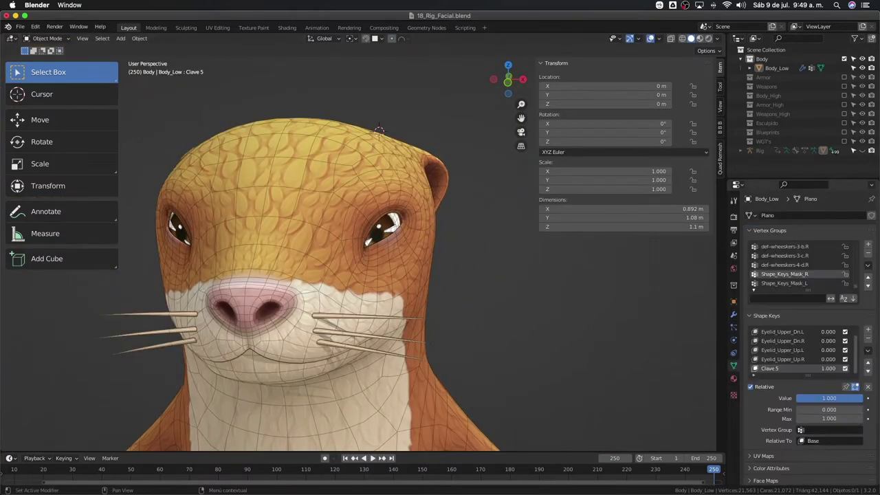
mouse_move(419, 257)
middle_down()
mouse_move(424, 273)
mouse_move(481, 301)
middle_up()
key(KP_1)
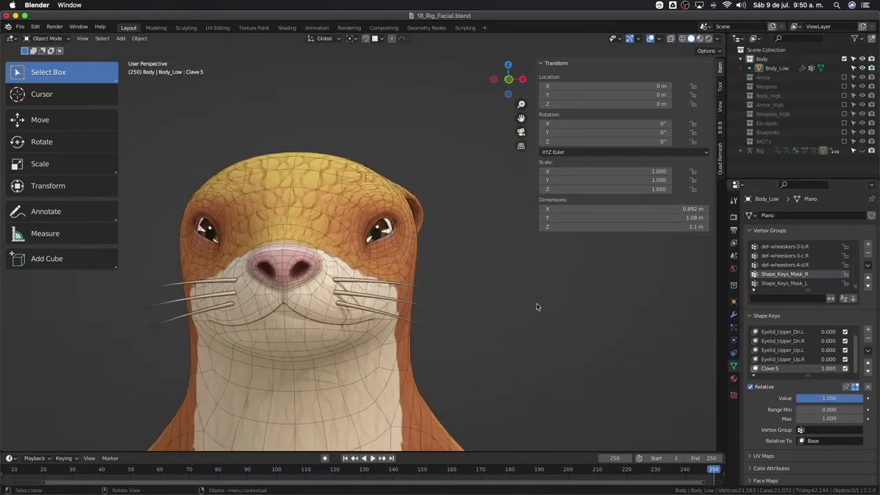
Set the vertex group mask and create a new shape key from the current mix
middle_drag(579, 332, 515, 329)
key(KP_1)
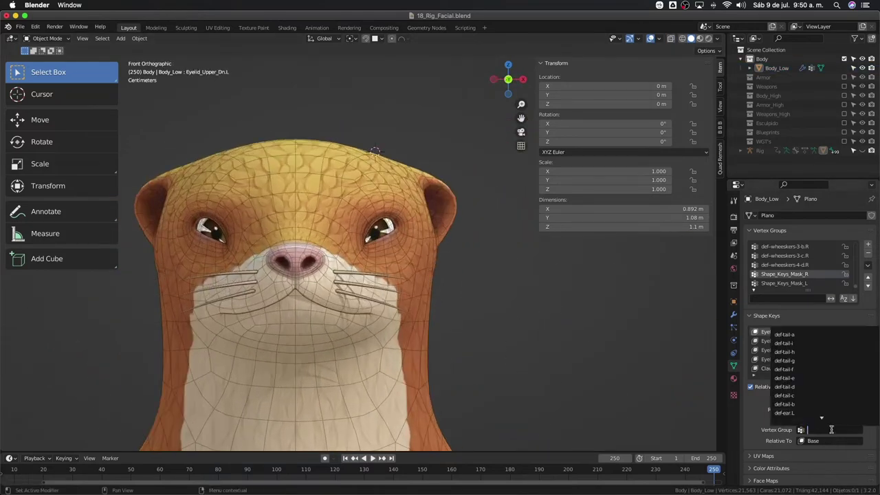
click(817, 430)
click(812, 368)
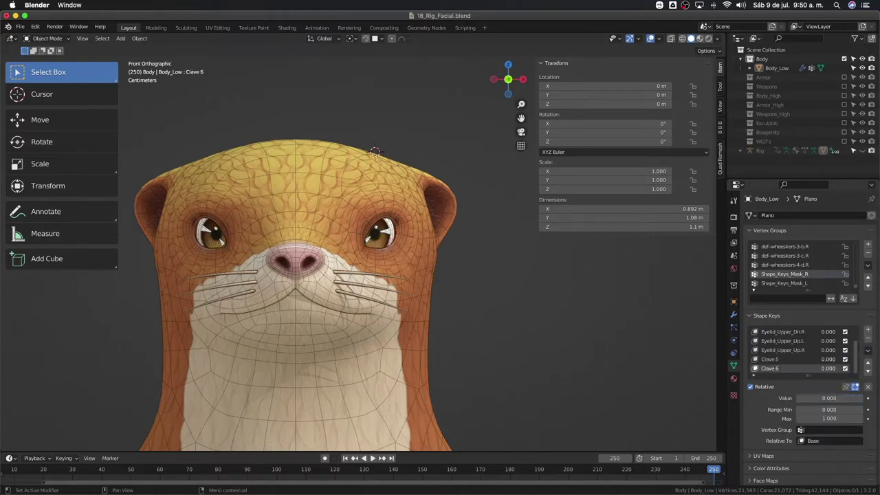
click(868, 350)
click(846, 361)
Mirror the new eyelid shape key to the other eye and delete Clave 5
click(867, 350)
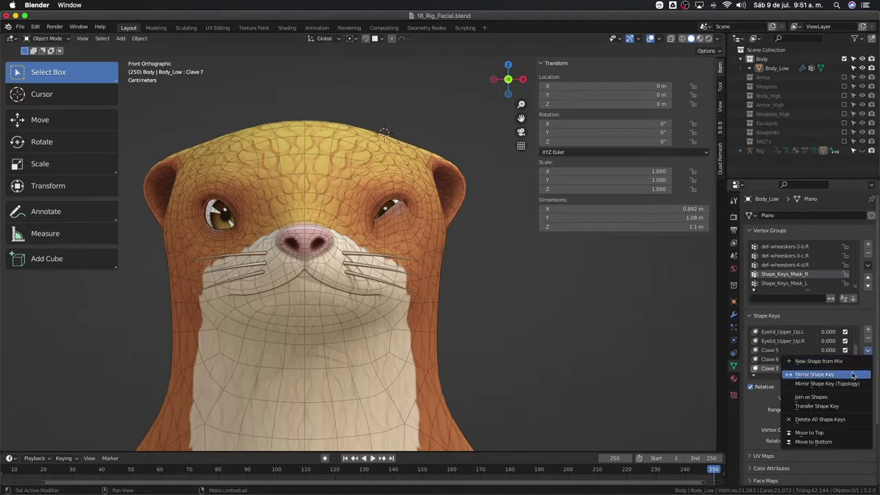
click(804, 375)
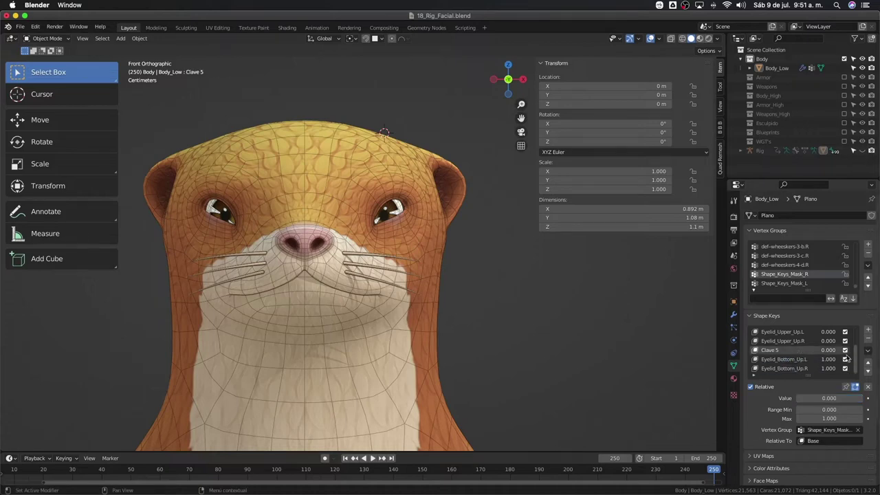
click(868, 339)
scroll(495, 258, up, 1)
scroll(495, 258, down, 4)
scroll(509, 241, up, 4)
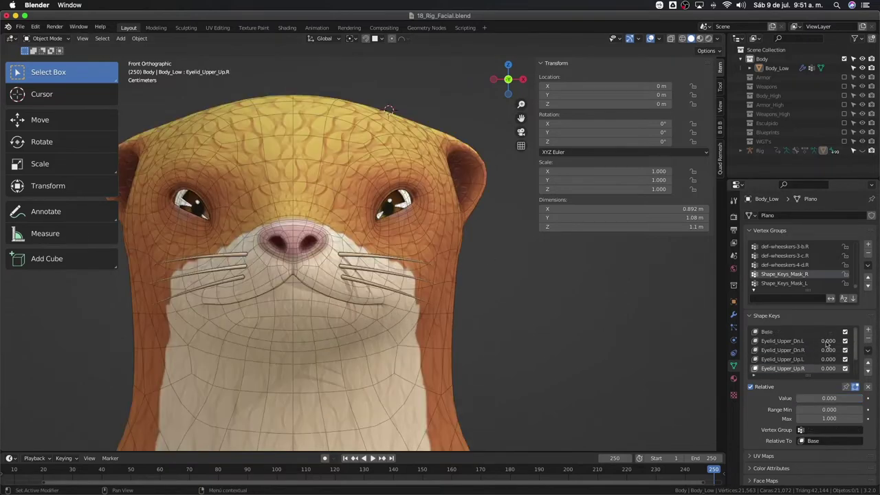
Enter Edit Mode on Clave 7 and frame the view on the otter's eye
mouse_move(554, 304)
middle_down()
mouse_move(427, 294)
mouse_move(464, 254)
mouse_move(412, 261)
middle_up()
scroll(804, 289, down, 3)
scroll(837, 315, down, 2)
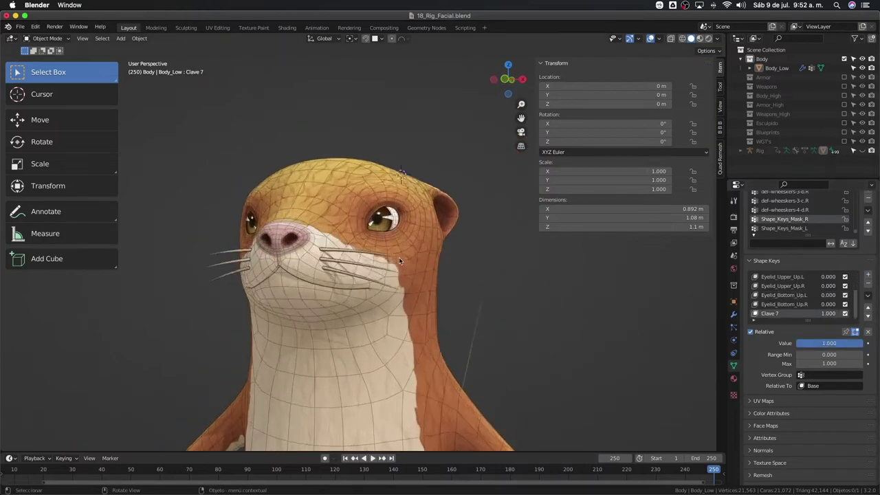
key(Tab)
key(KP_Decimal)
key(w)
right_click(454, 264)
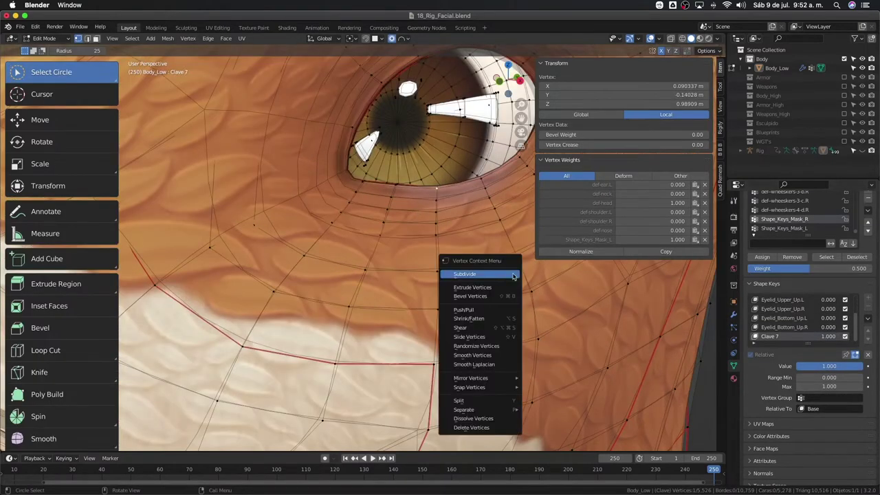
Check the Render > Simplify settings in the Properties editor
click(733, 216)
click(750, 429)
right_click(749, 434)
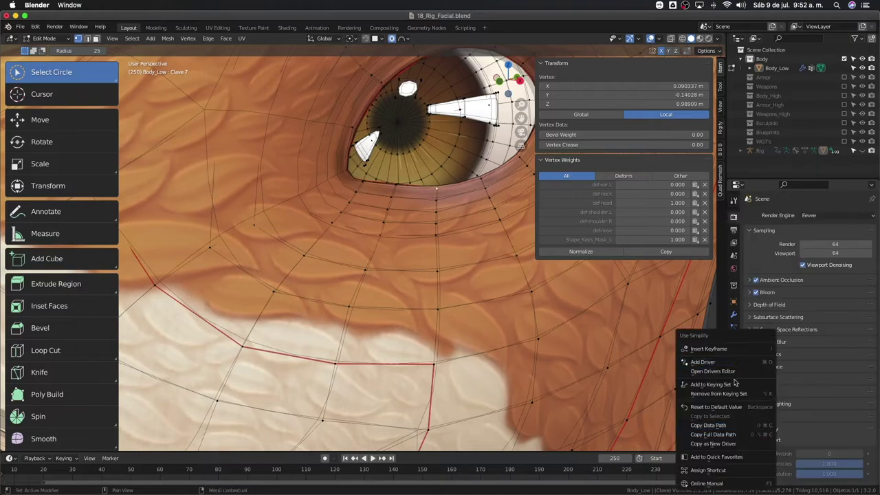
click(718, 457)
key(q)
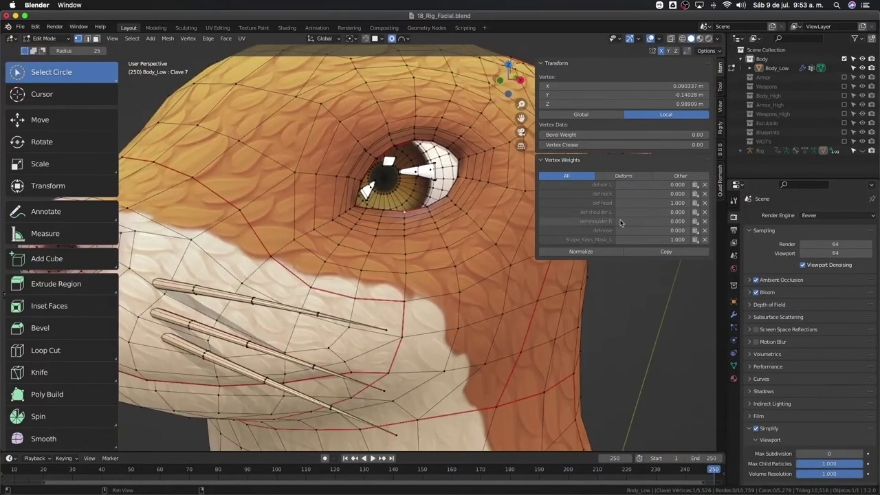
click(734, 231)
scroll(405, 217, up, 3)
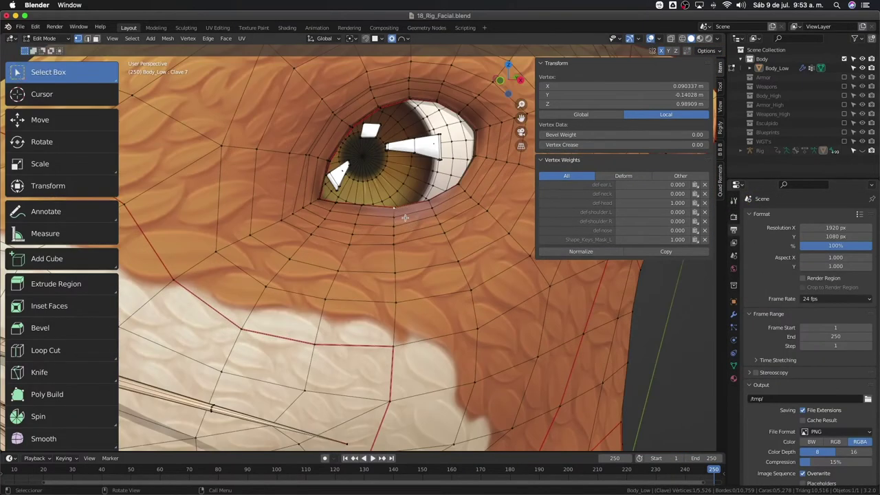
Softly move the lower eyelid vertices with proportional editing, one move constrained to Y
middle_drag(405, 217, 412, 234)
click(734, 365)
scroll(405, 254, up, 2)
key(g)
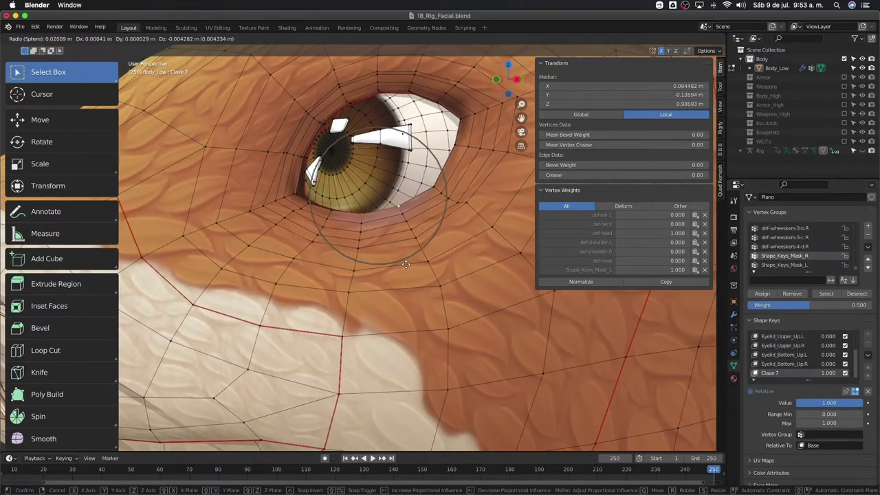
click(406, 264)
middle_drag(406, 264, 385, 301)
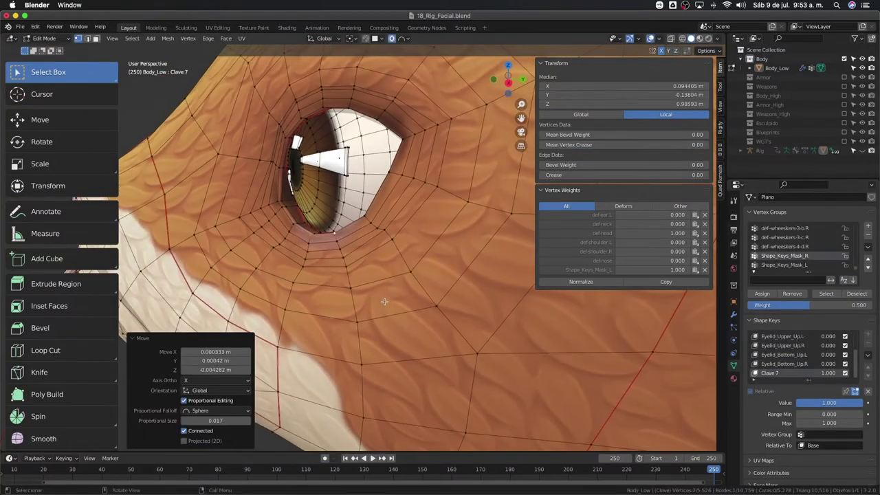
key(g)
key(y)
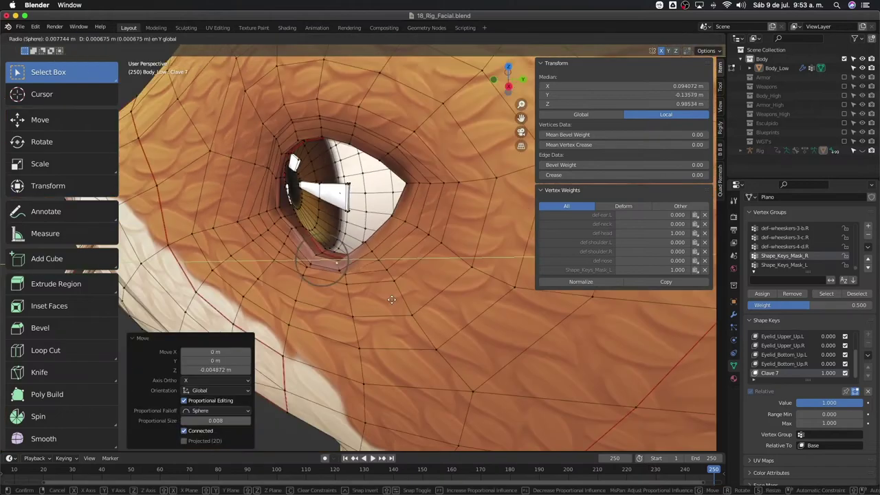
mouse_move(392, 299)
middle_down()
mouse_move(382, 267)
mouse_move(413, 240)
mouse_move(430, 241)
mouse_move(432, 262)
mouse_move(435, 192)
mouse_move(363, 232)
mouse_move(311, 243)
mouse_move(399, 262)
middle_up()
click(382, 267)
Keep nudging the lower eyelid vertices below the eye with soft proportional moves
scroll(382, 266, up, 2)
key(g)
click(430, 226)
key(g)
click(432, 262)
scroll(432, 262, up, 3)
scroll(432, 262, down, 3)
scroll(434, 192, down, 3)
scroll(434, 192, up, 5)
key(g)
click(311, 243)
Leave Edit Mode and switch Body_Low into Sculpt Mode, orbiting around the eye
key(Tab)
scroll(422, 271, down, 8)
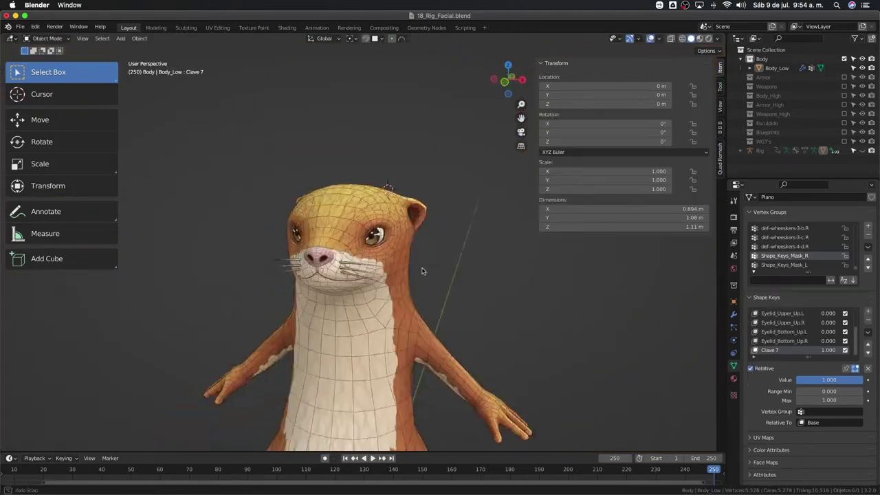
scroll(422, 271, up, 5)
key(ctrl+Tab)
click(395, 345)
scroll(384, 296, up, 3)
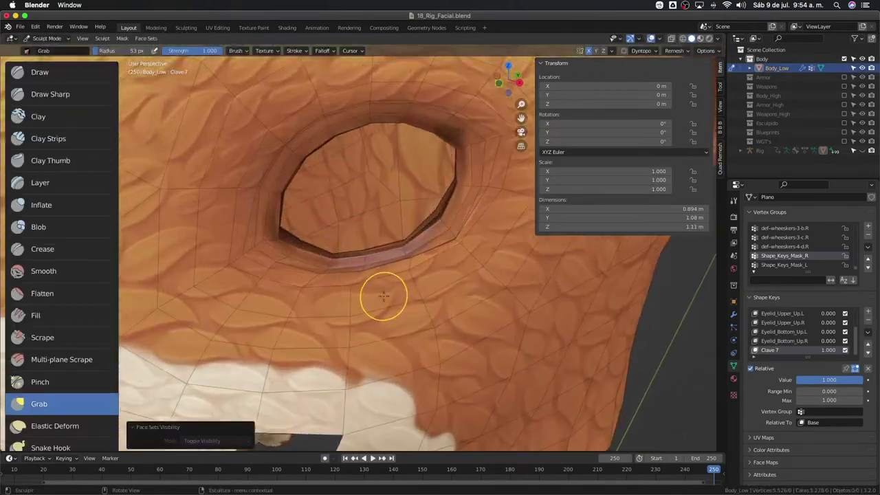
scroll(383, 296, down, 2)
scroll(436, 266, up, 2)
mouse_move(436, 265)
middle_down()
mouse_move(442, 249)
mouse_move(446, 282)
middle_up()
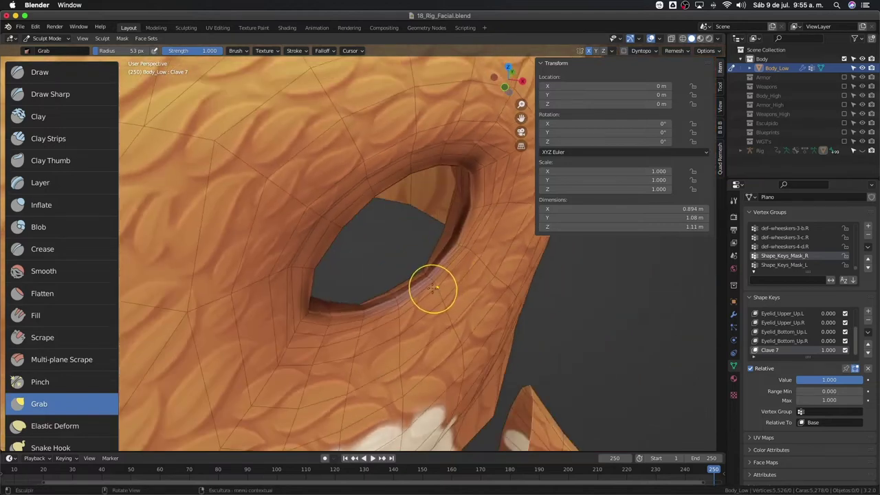
middle_drag(467, 253, 373, 271)
scroll(374, 271, down, 3)
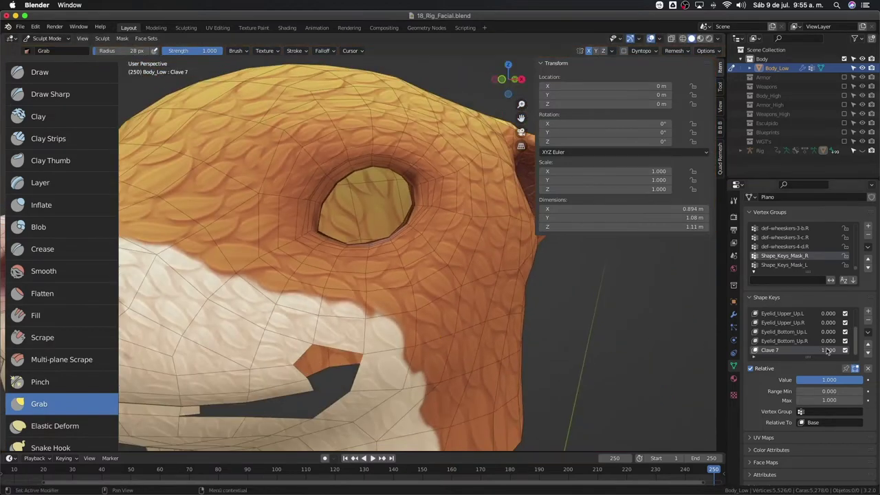
Set Clave 7 to full strength and frame the eye close-up in front view
drag(801, 379, 864, 379)
scroll(442, 204, up, 2)
middle_drag(442, 205, 446, 341)
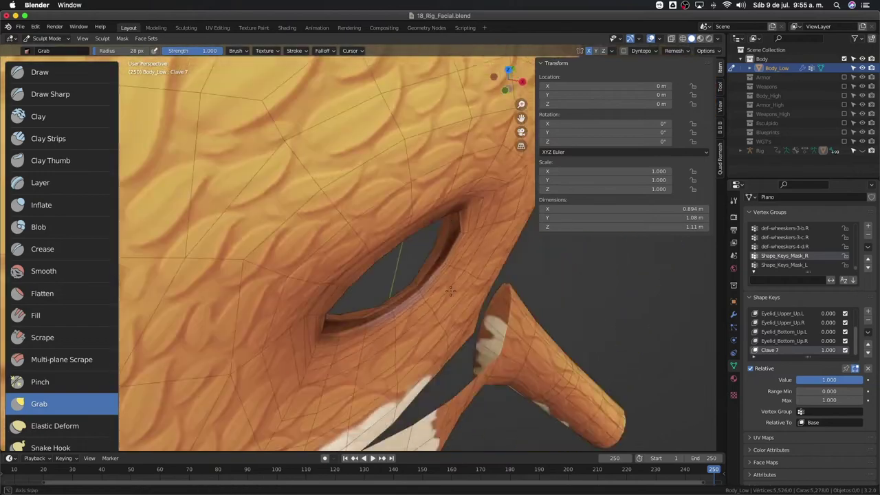
scroll(446, 341, down, 3)
mouse_move(412, 275)
middle_down()
mouse_move(310, 275)
mouse_move(285, 285)
mouse_move(321, 256)
middle_up()
scroll(371, 275, up, 4)
scroll(320, 255, up, 3)
mouse_move(292, 309)
middle_down()
mouse_move(294, 320)
mouse_move(403, 334)
middle_up()
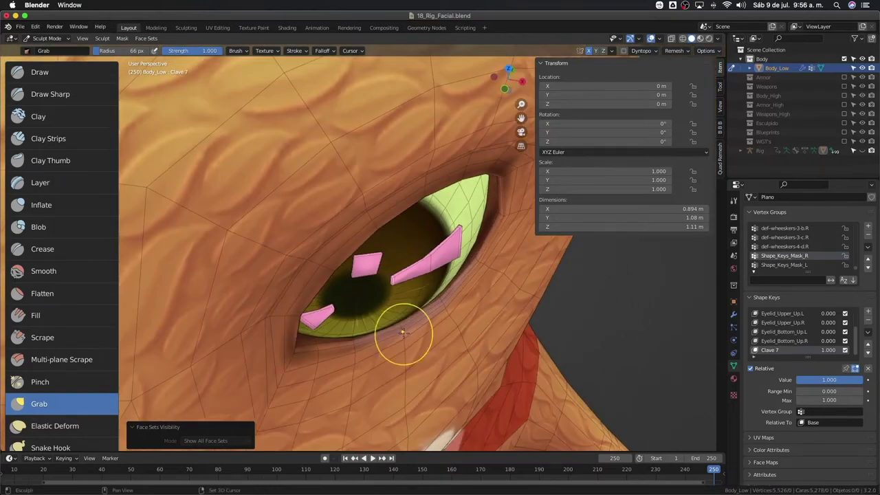
scroll(403, 334, down, 8)
key(KP_1)
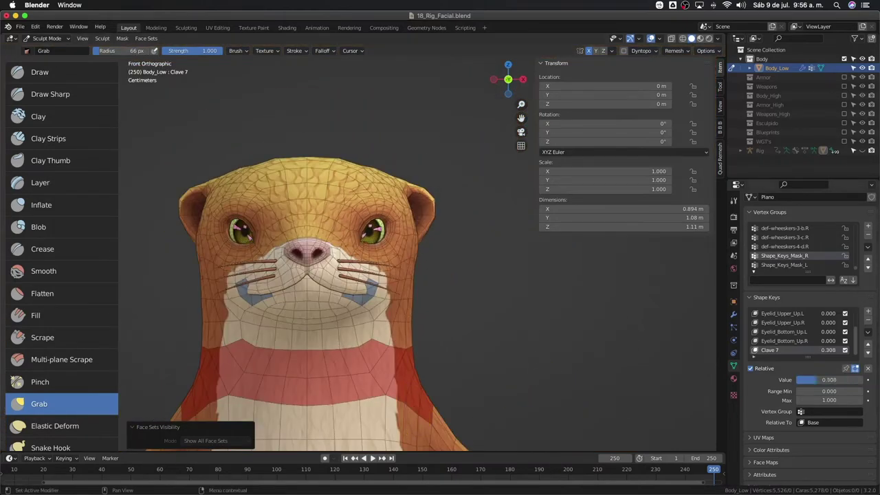
Pull the lower eyelid edge into shape with the Grab brush, then return to Object Mode
drag(825, 379, 864, 379)
middle_drag(426, 309, 383, 255)
scroll(382, 255, up, 6)
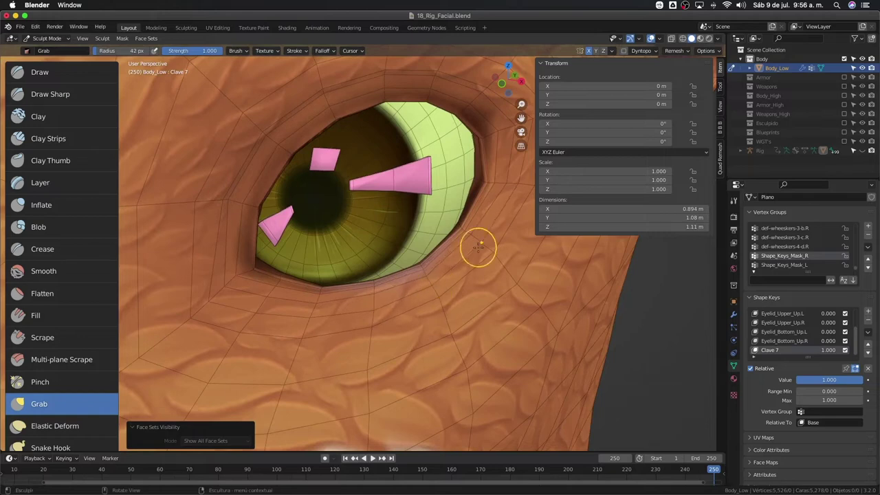
drag(853, 379, 829, 359)
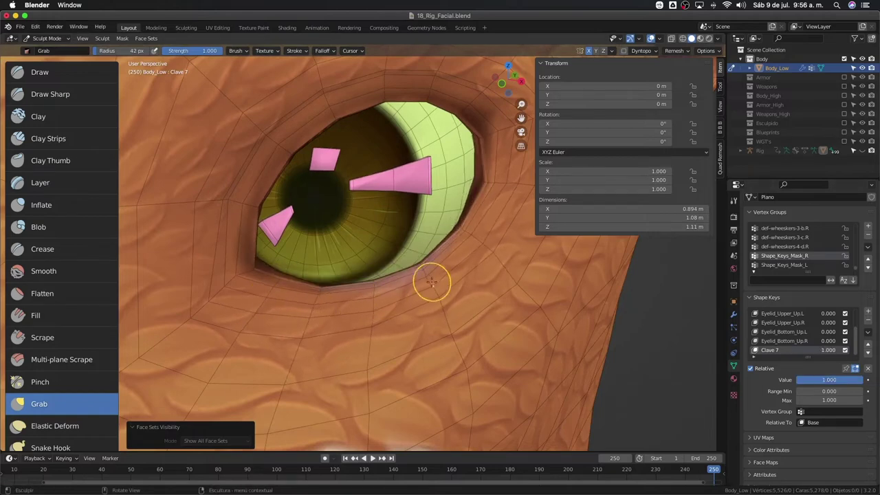
scroll(470, 239, down, 10)
key(ctrl+Tab)
key(KP_1)
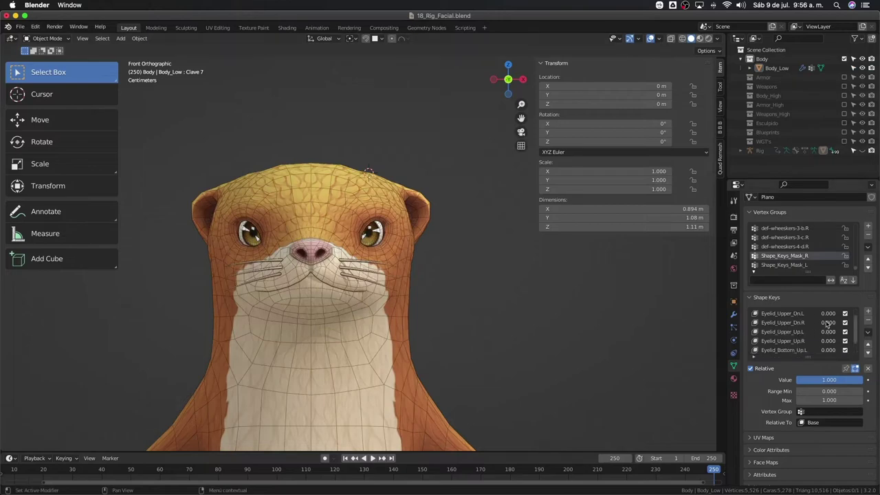
Select Clave 7 and make two New Shape from Mix keys, Clave 8 and Clave 9
mouse_move(440, 344)
middle_down()
mouse_move(417, 316)
mouse_move(463, 318)
mouse_move(434, 322)
middle_up()
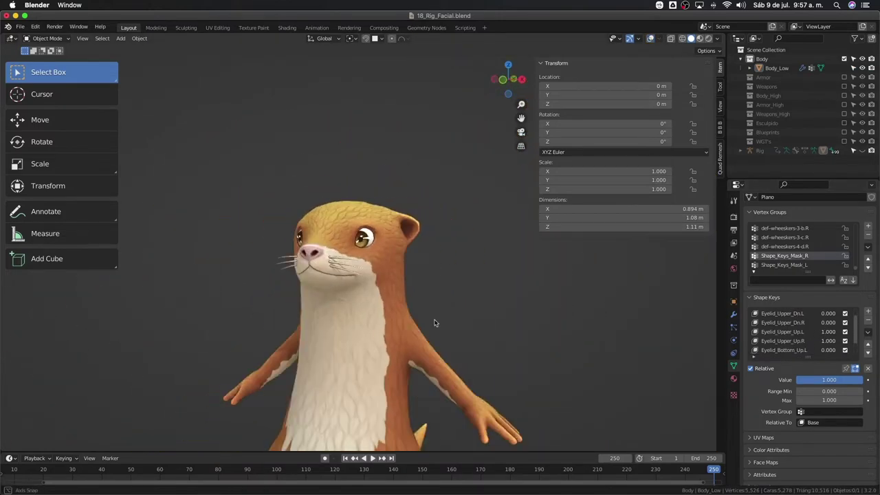
scroll(834, 341, down, 3)
click(813, 300)
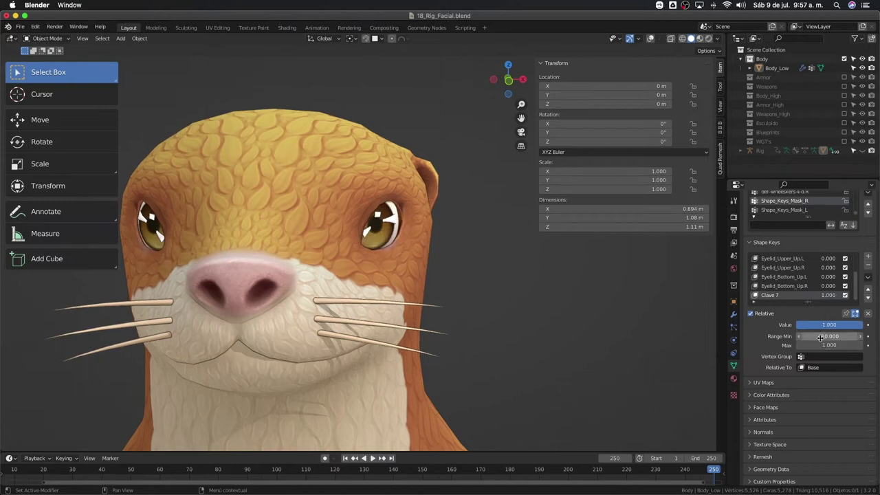
click(868, 256)
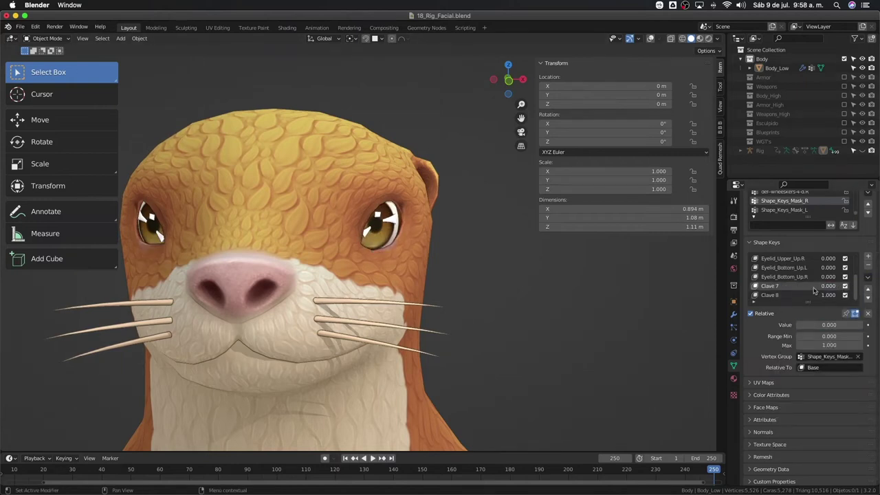
click(867, 277)
click(811, 287)
Mirror Clave 9 to the other eye and rename Clave 8 to Eyelid_Bottom_Dw.L
click(868, 278)
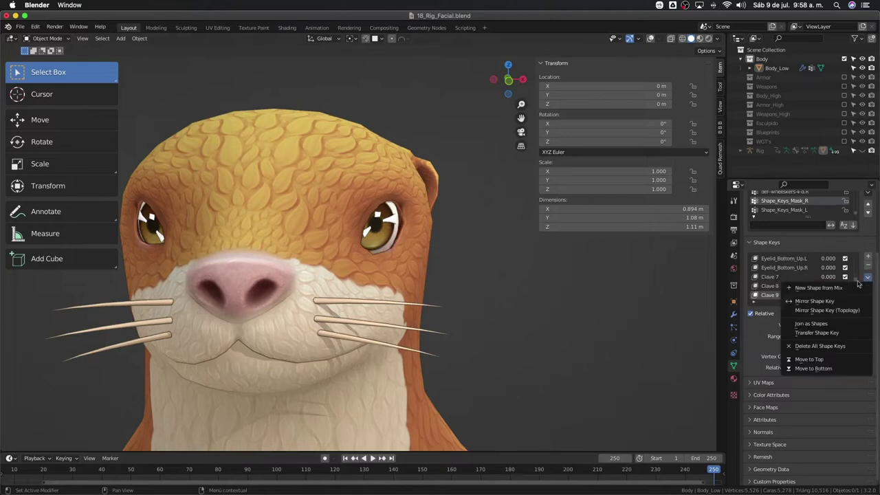
click(811, 298)
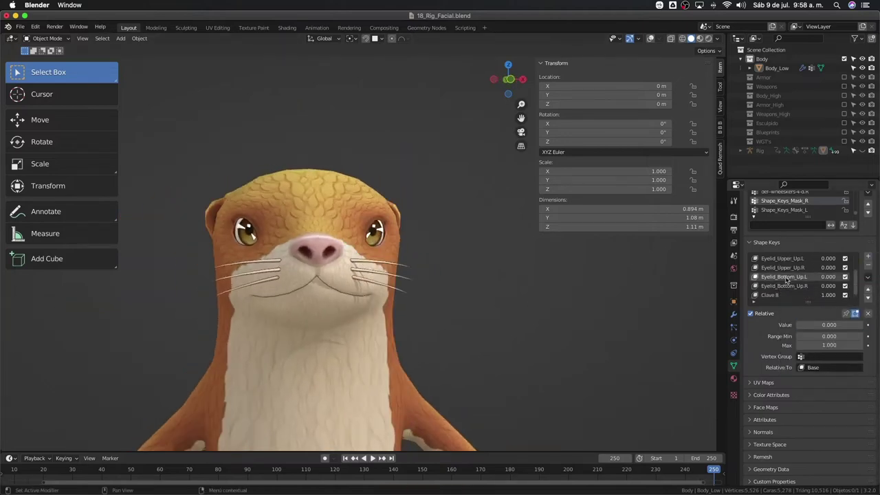
double_click(770, 295)
text(Eyelid_Bottom_Up.L)
key(BackSpace)
key(BackSpace)
key(BackSpace)
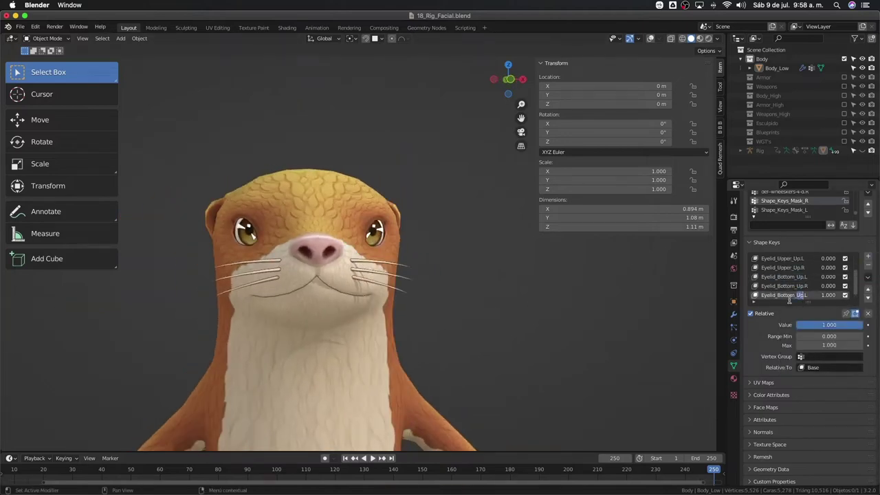
text(Dw.L)
key(Return)
Rename Clave 9 to Eyelid_Bottom_Dw.R and switch the view to orthographic
click(867, 256)
double_click(770, 295)
key(ctrl+v)
key(BackSpace)
text(R)
key(Return)
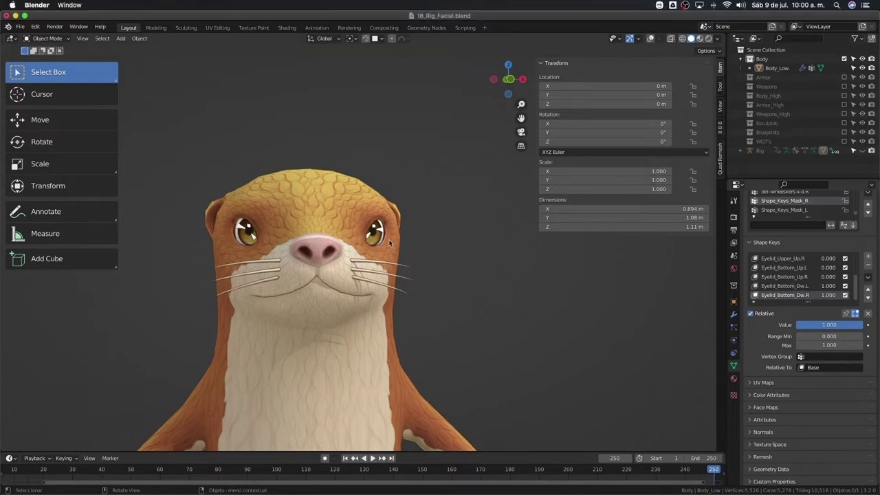
scroll(398, 239, up, 2)
key(KP_5)
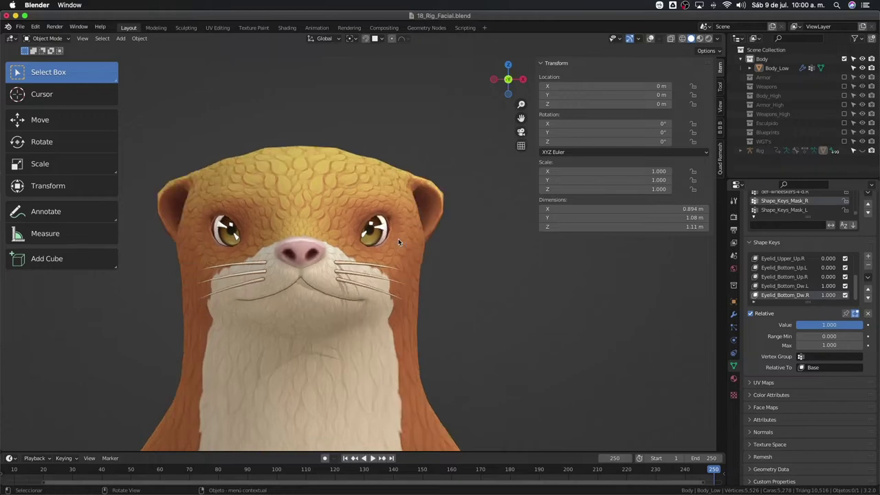
scroll(398, 238, up, 2)
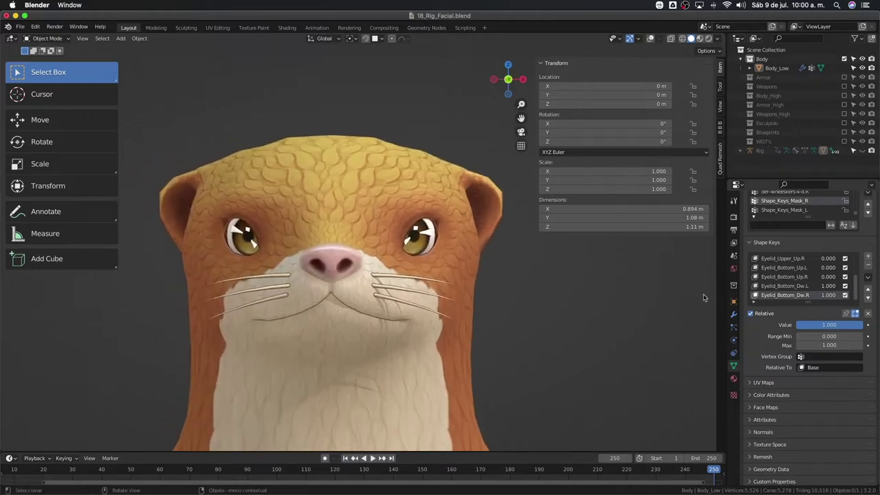
Toggle Simplify off and on in Render Properties, comparing against the body's modifiers
click(733, 314)
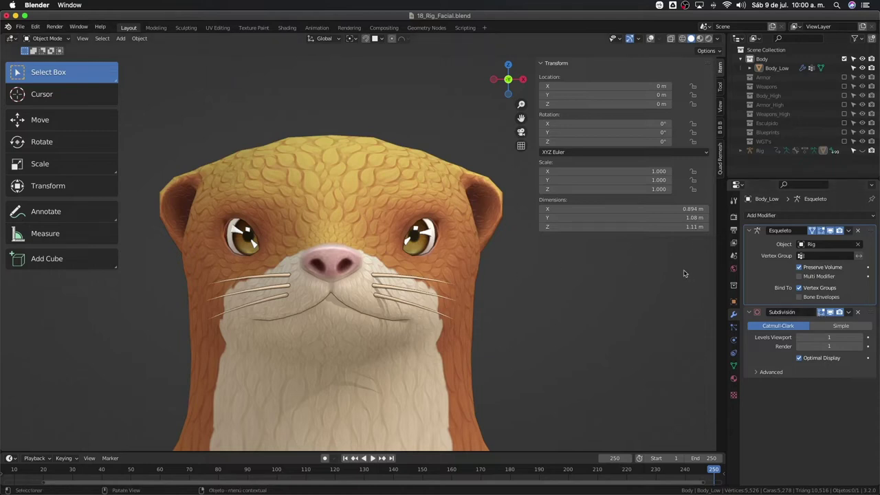
click(733, 216)
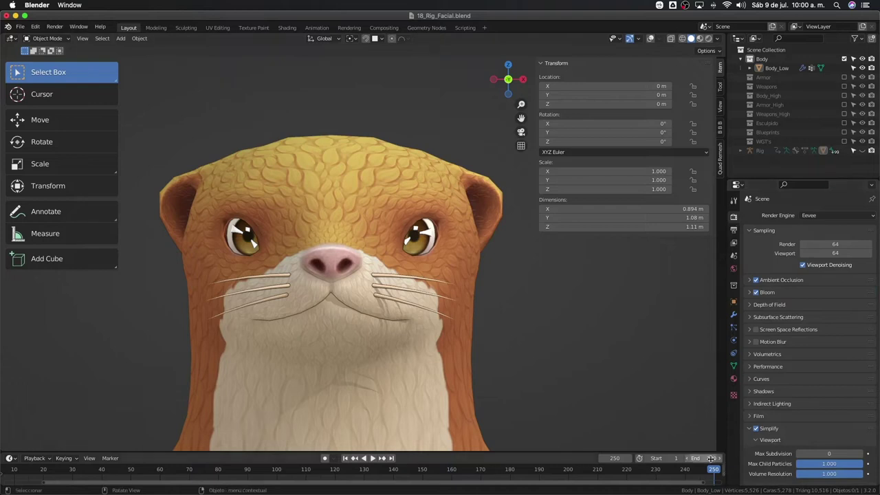
click(756, 430)
click(756, 429)
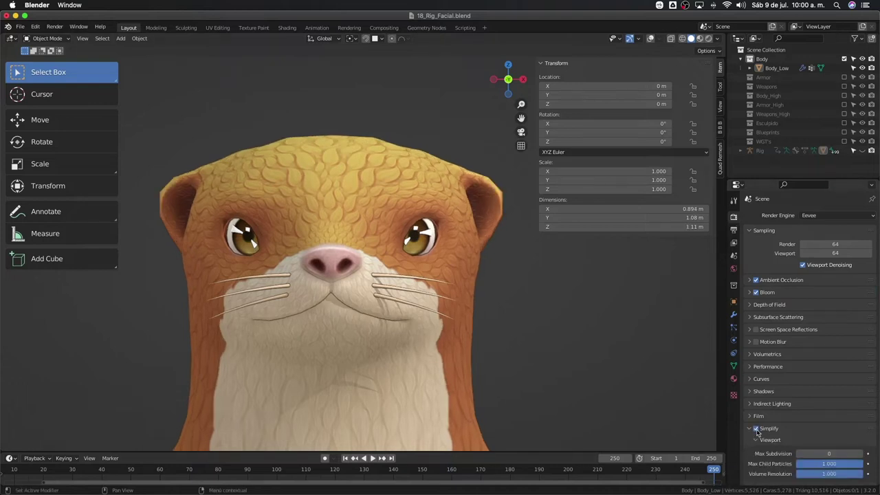
click(757, 429)
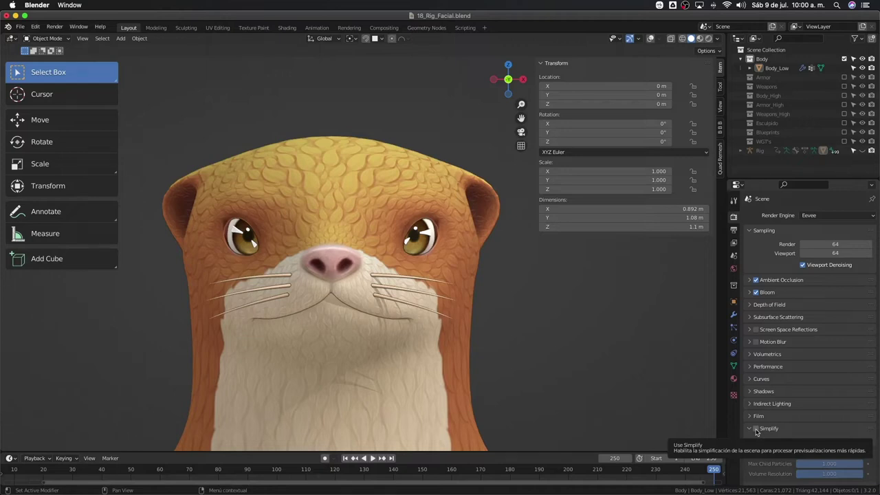
click(756, 430)
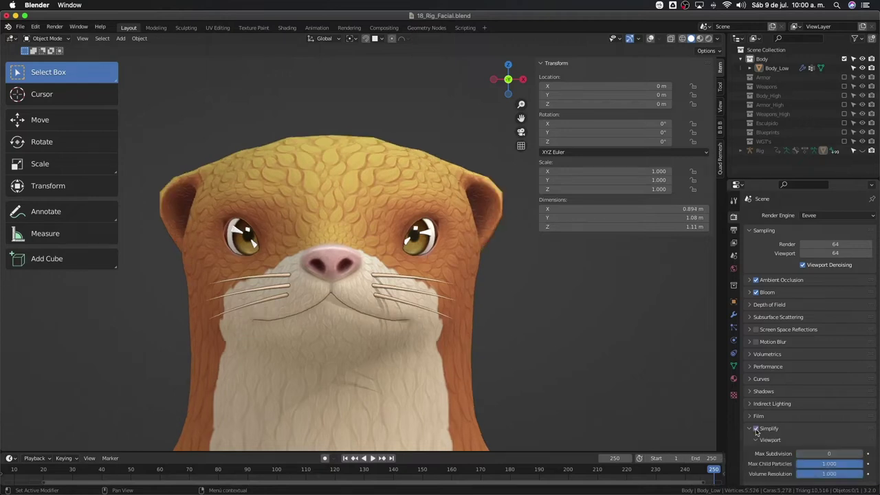
click(733, 314)
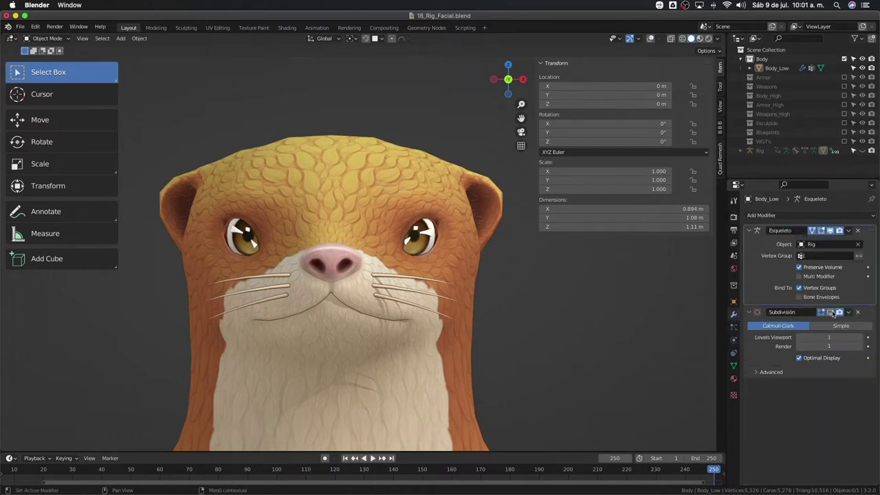
click(734, 217)
click(756, 429)
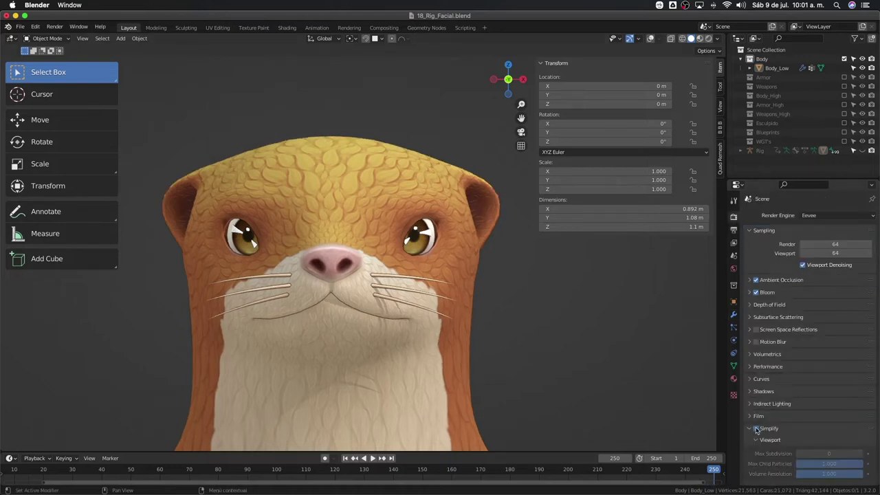
click(755, 428)
click(755, 429)
Add Use Simplify to Quick Favorites and enable it from the Q menu
right_click(755, 429)
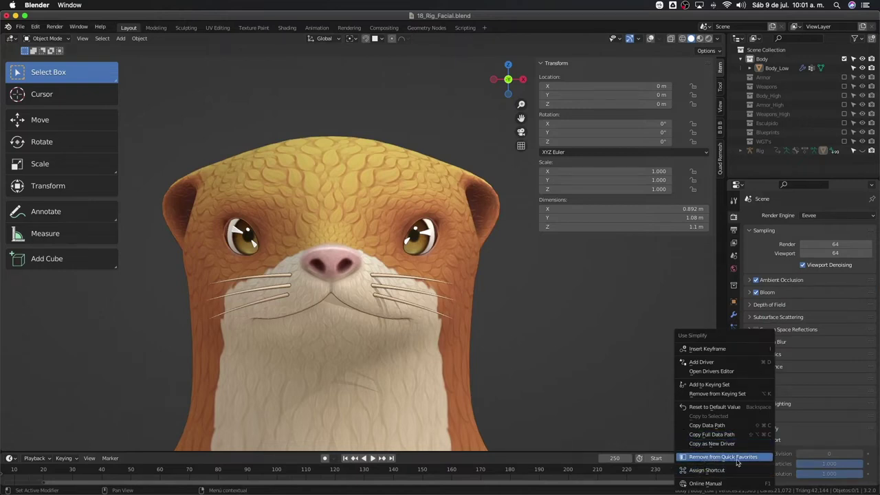
click(740, 462)
key(q)
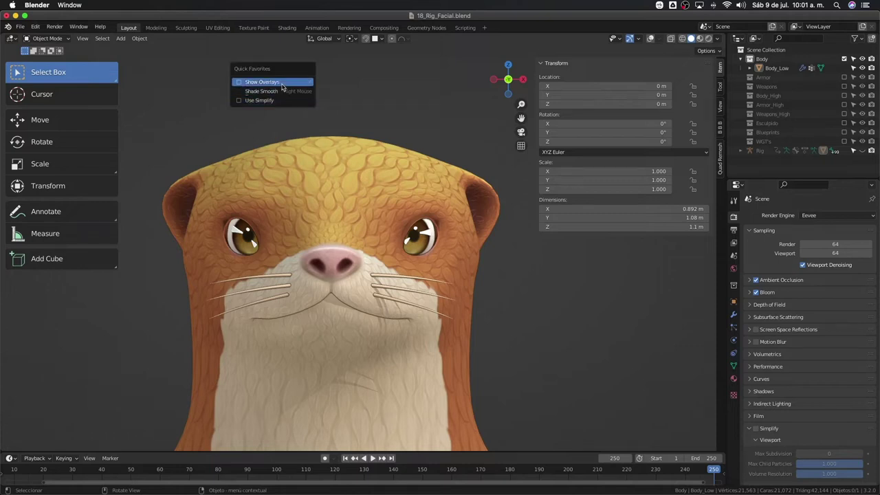
click(271, 100)
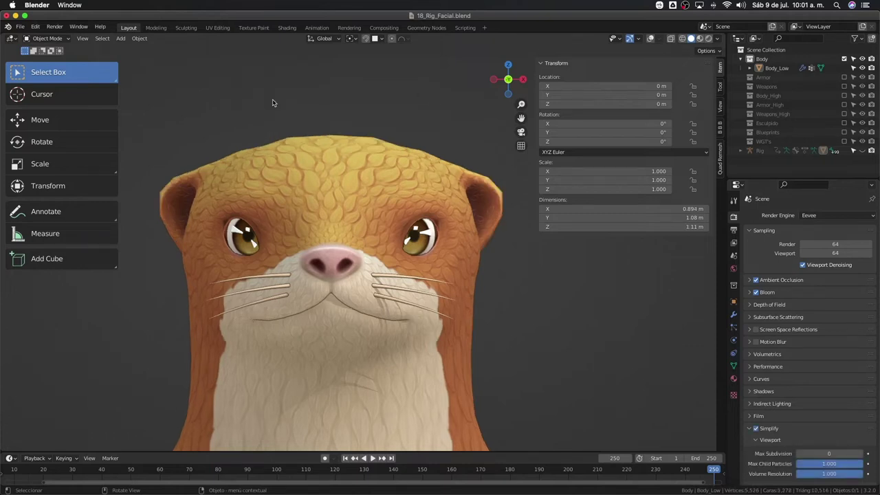
Toggle Use Simplify repeatedly from Quick Favorites, leaving it switched on
key(q)
click(272, 101)
key(q)
click(272, 100)
key(q)
click(272, 100)
key(q)
click(272, 101)
key(q)
click(272, 100)
key(q)
click(273, 103)
Zoom in and centre the view on the otter's head
key(q)
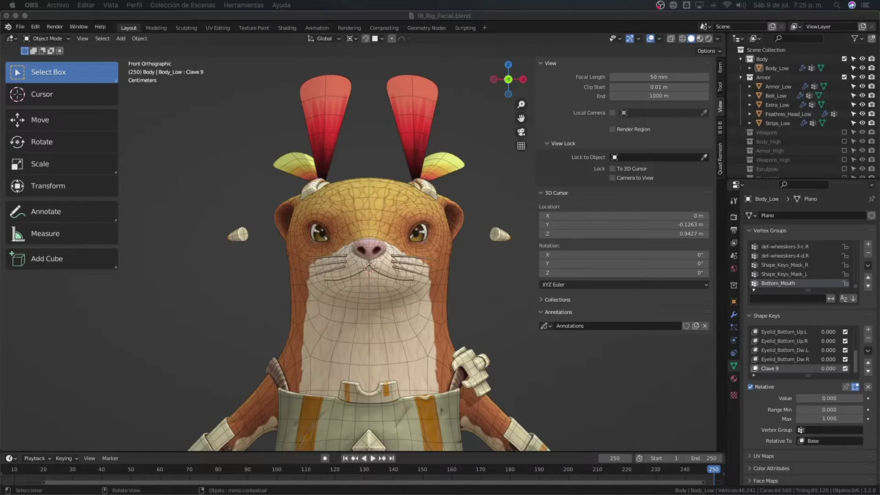
click(500, 198)
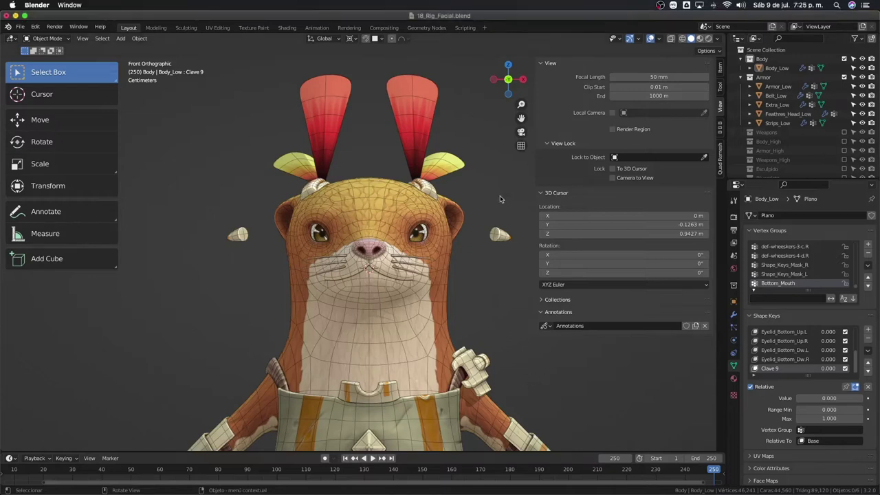
scroll(479, 211, up, 1)
scroll(485, 223, up, 1)
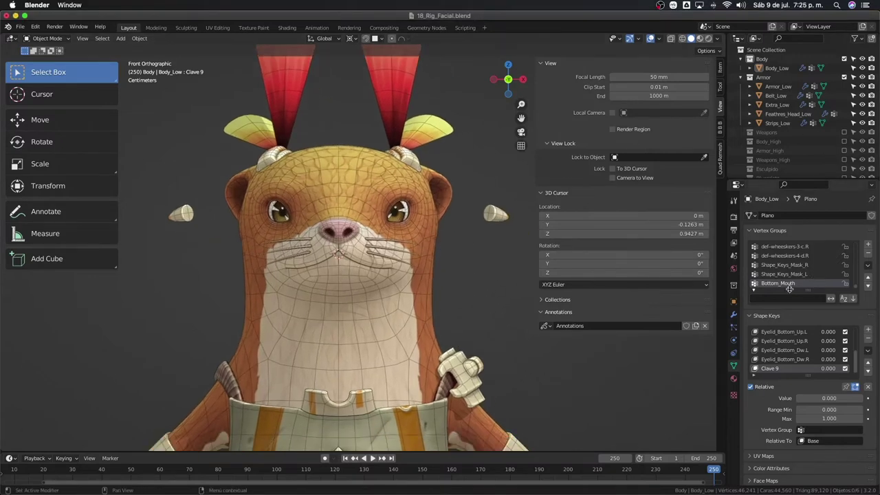
scroll(396, 189, up, 1)
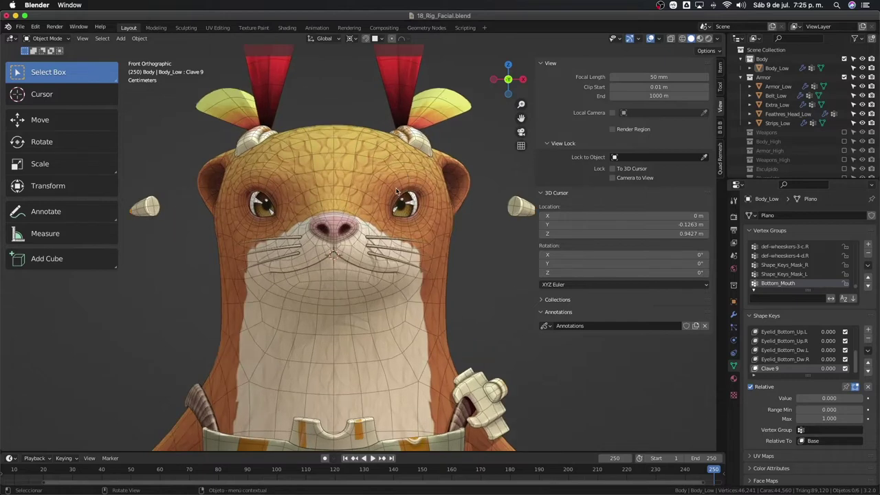
shift+middle_drag(396, 191, 419, 186)
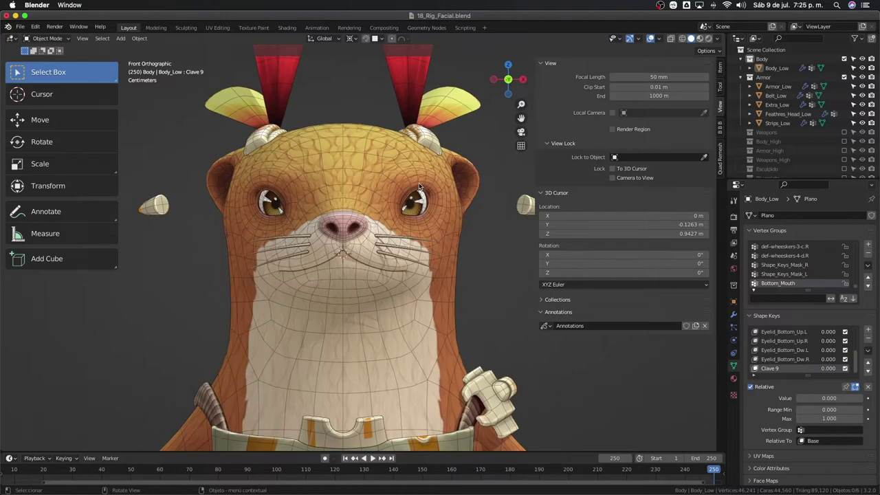
Drag the Eyelid_Bottom_Up.R value to preview it, then zoom back out
mouse_move(823, 341)
mouse_down()
mouse_move(834, 341)
mouse_move(823, 341)
mouse_up()
scroll(499, 225, down, 2)
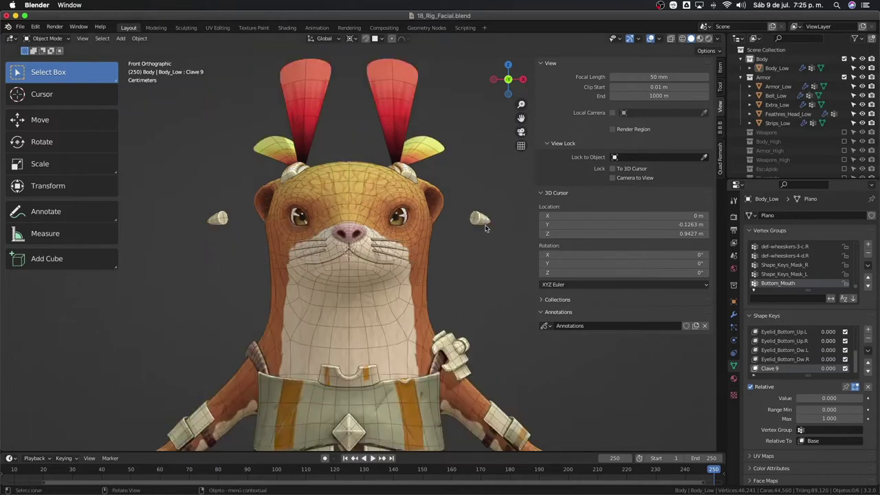
scroll(500, 225, down, 1)
scroll(499, 225, down, 1)
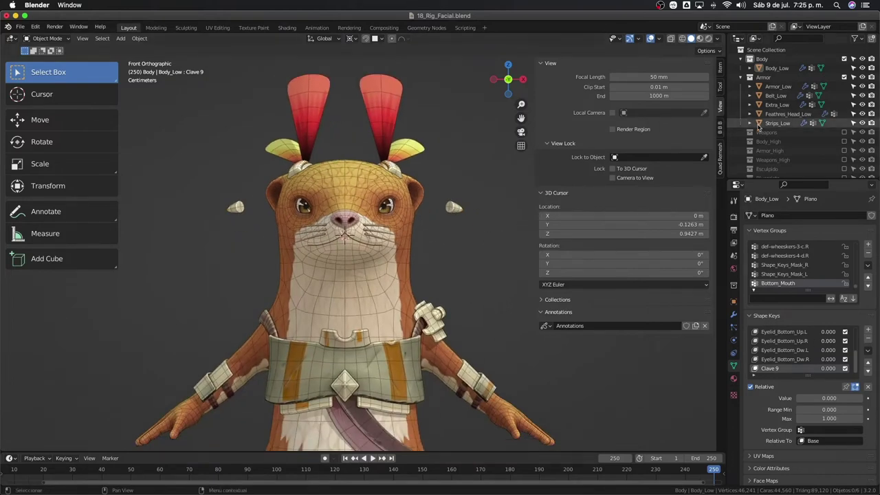
scroll(811, 137, down, 2)
Show the Rig collection, select the rig armature and view its bone layers
click(864, 169)
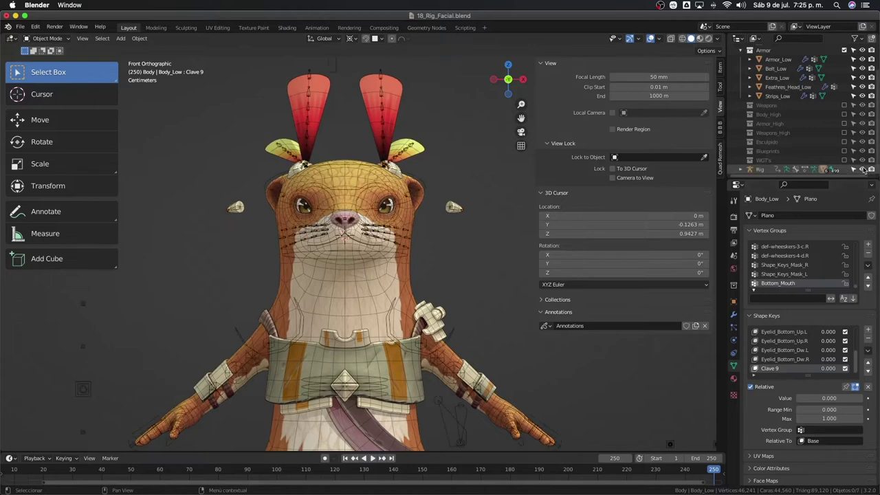
click(426, 186)
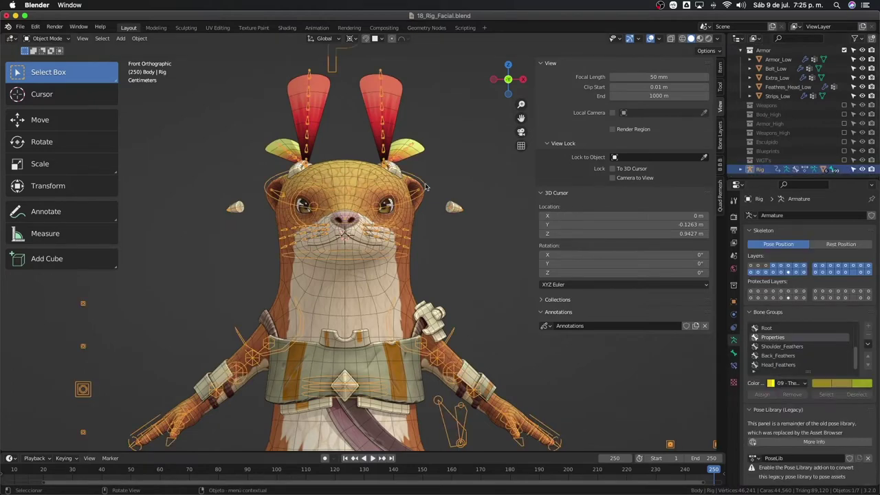
click(720, 131)
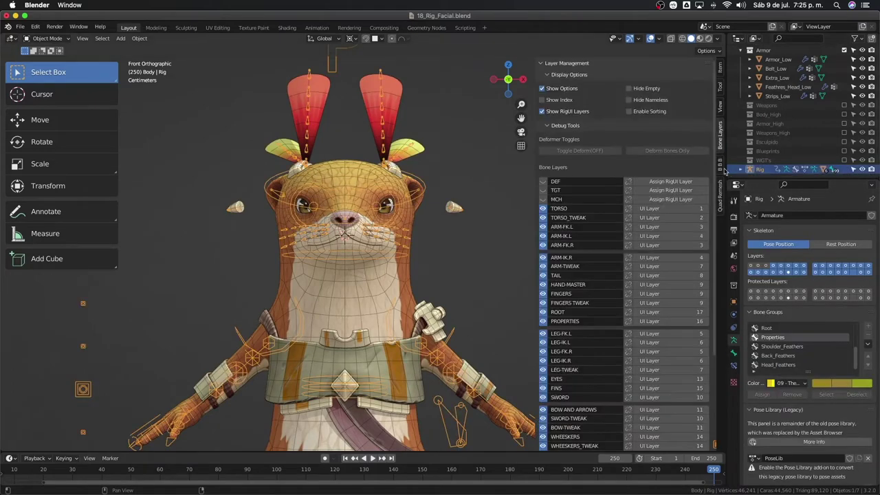
Name the empty bone layer FACE
scroll(619, 275, down, 5)
scroll(539, 328, up, 2)
scroll(539, 328, up, 1)
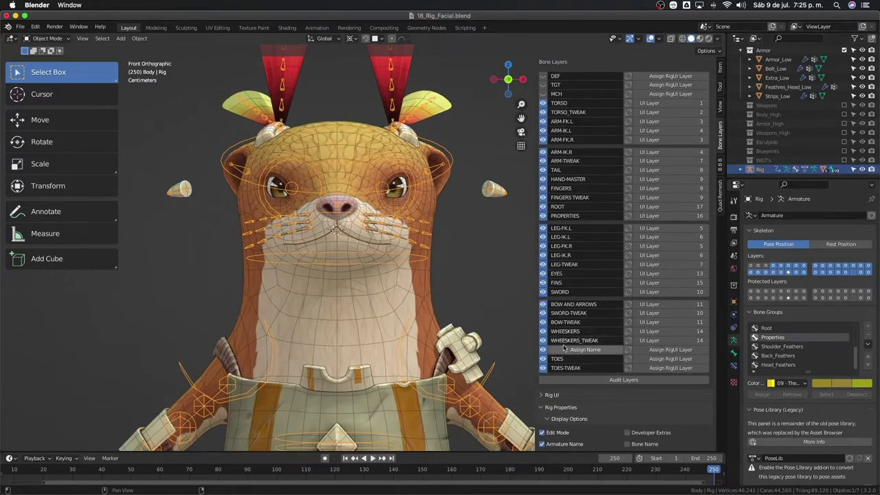
click(578, 350)
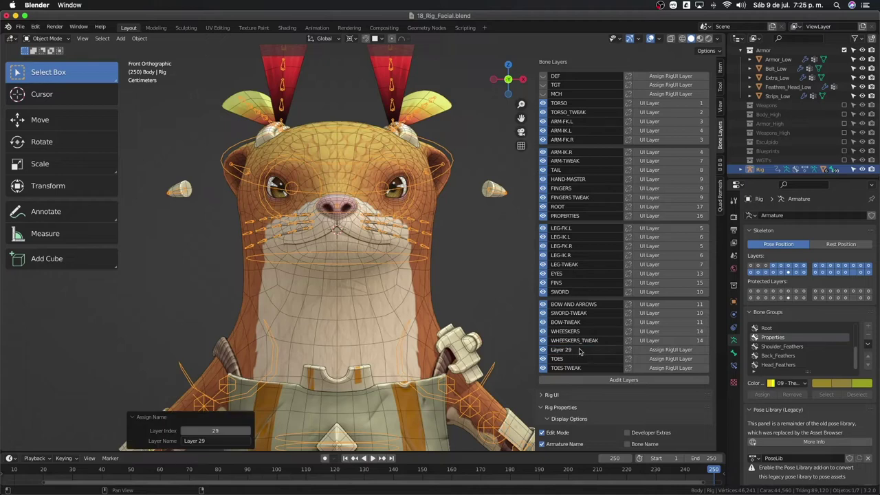
click(578, 350)
text(FACE)
key(Return)
In Edit Mode, add a new bone and rotate it 90° on X
key(Tab)
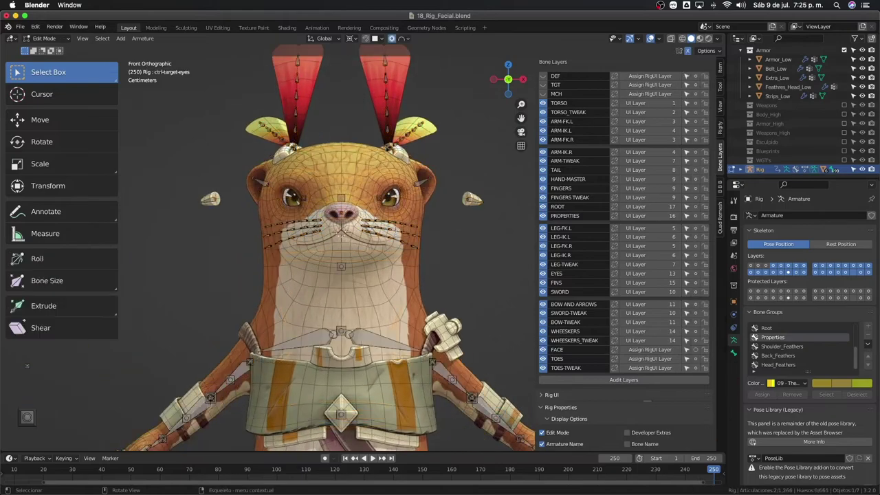
middle_drag(330, 196, 260, 229)
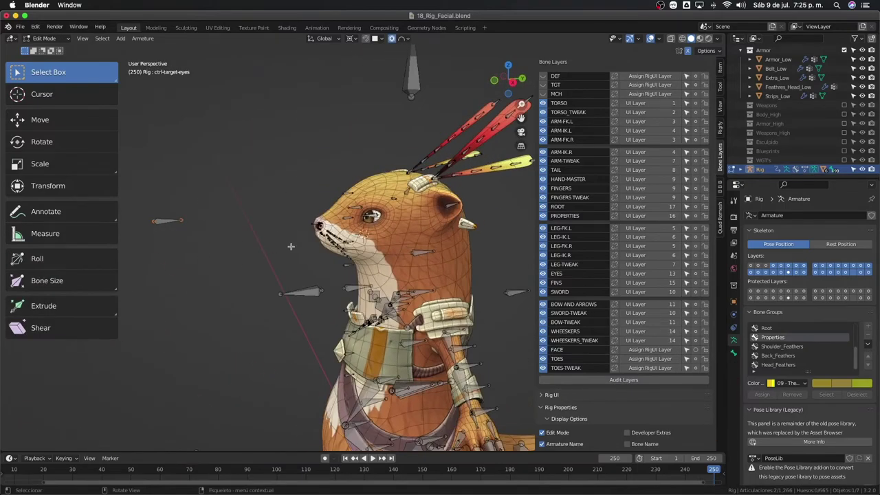
scroll(291, 246, up, 3)
scroll(291, 246, up, 2)
key(shift+a)
scroll(318, 219, down, 4)
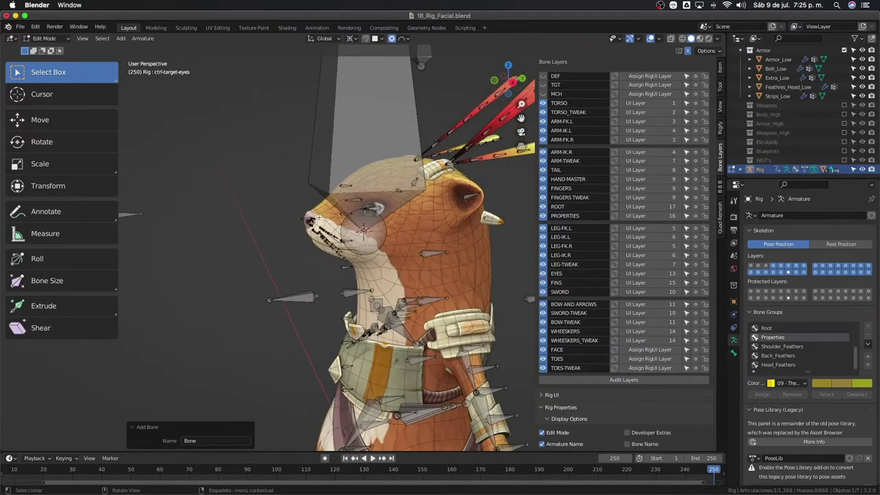
middle_drag(375, 158, 385, 160)
text(rx90)
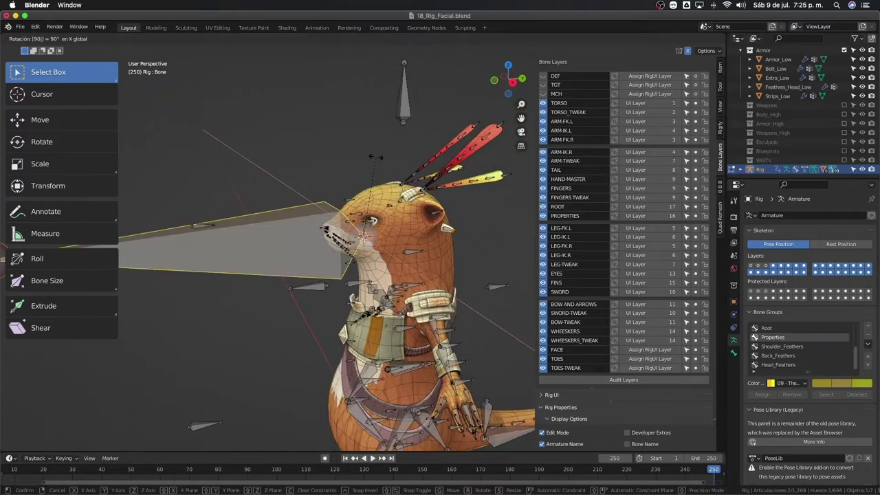
key(Return)
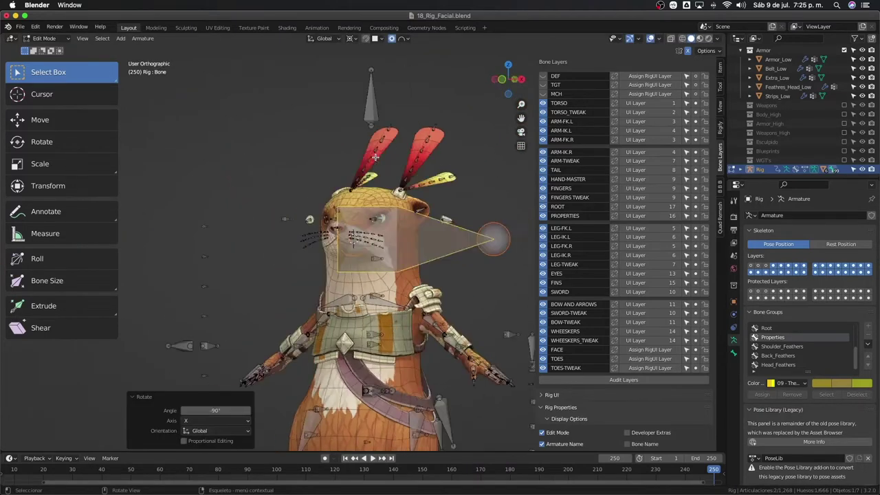
Switch to Right Ortho view and show the new bone's properties
key(KP_3)
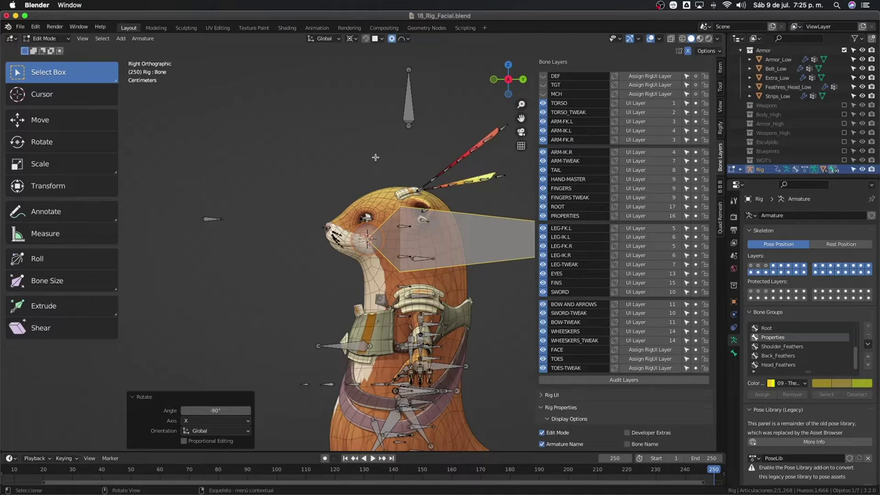
click(733, 354)
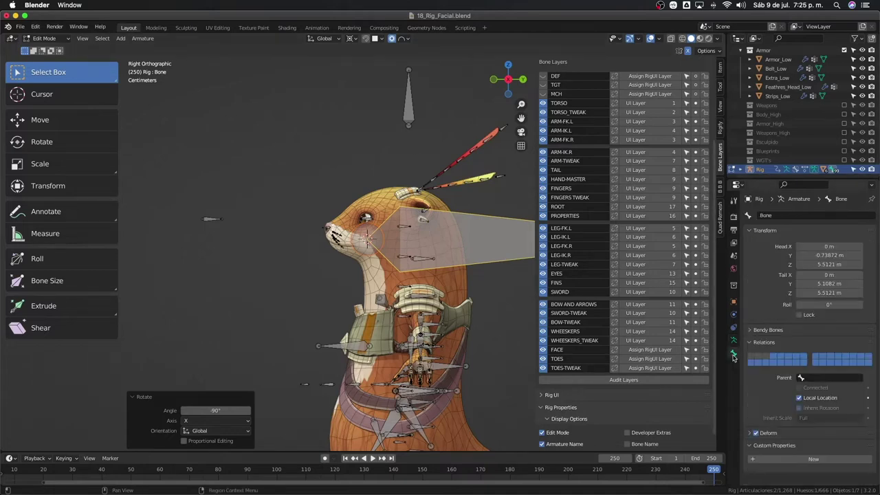
scroll(425, 230, down, 1)
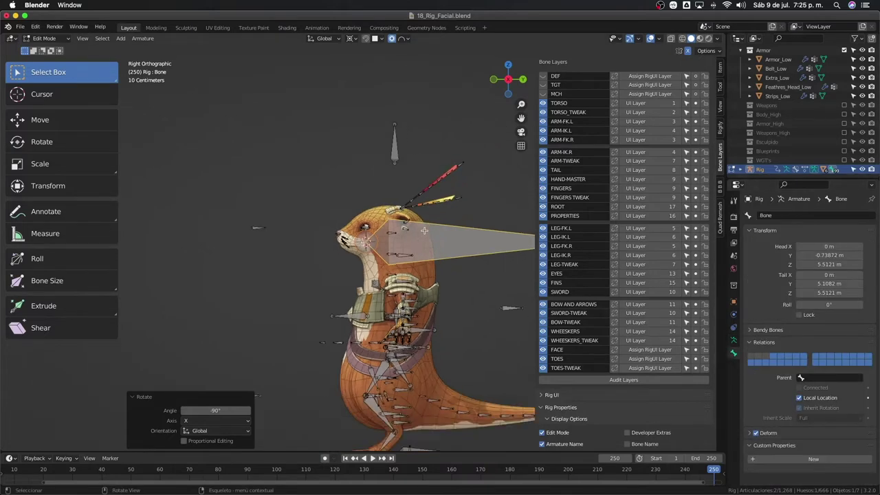
scroll(425, 230, up, 2)
scroll(425, 230, up, 3)
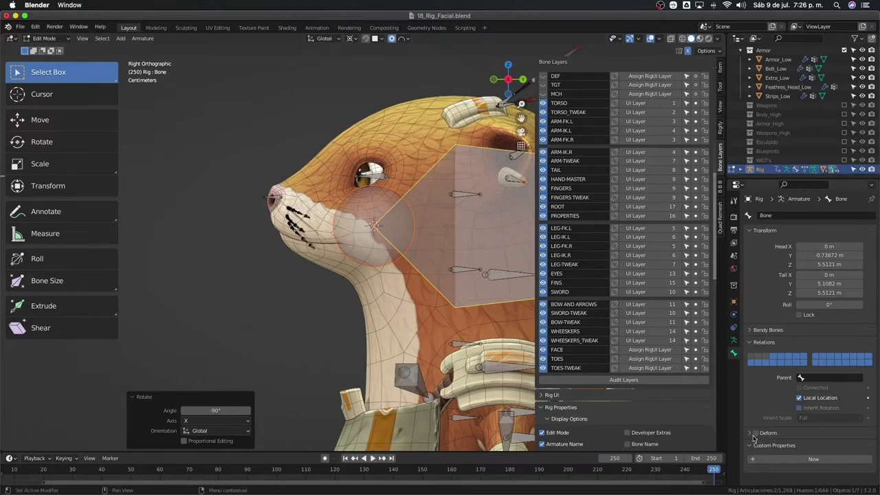
Rename the new head bone to CTRL
click(776, 215)
text(CTRL)
key(Return)
Check the rig in Pose Mode, return to Edit Mode and start renaming the bone as ctrl
key(Tab)
click(264, 102)
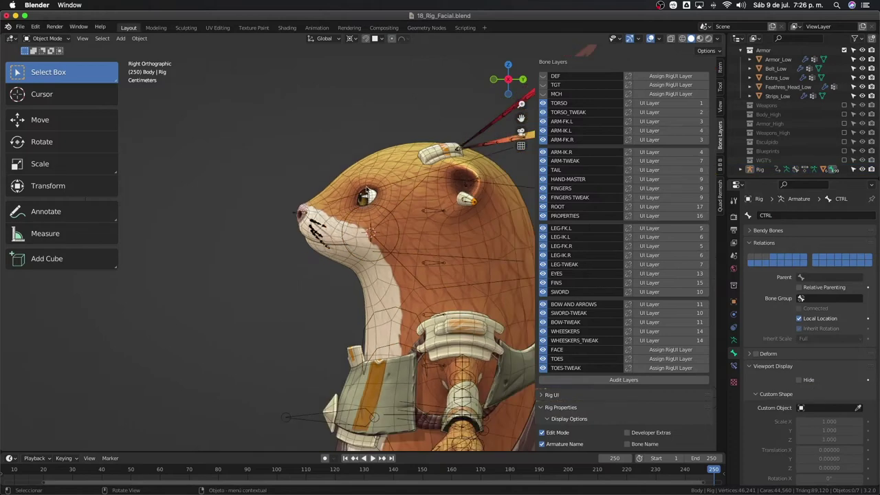
click(397, 195)
key(ctrl+Tab)
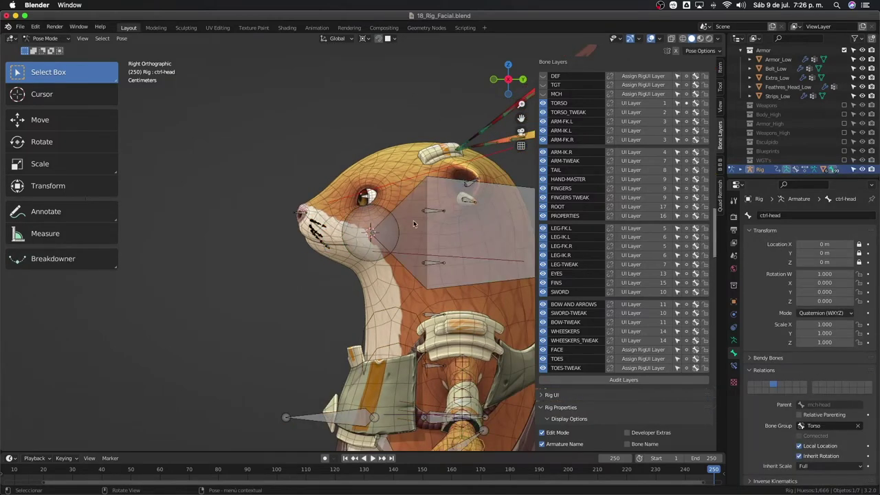
key(Tab)
scroll(414, 220, up, 3)
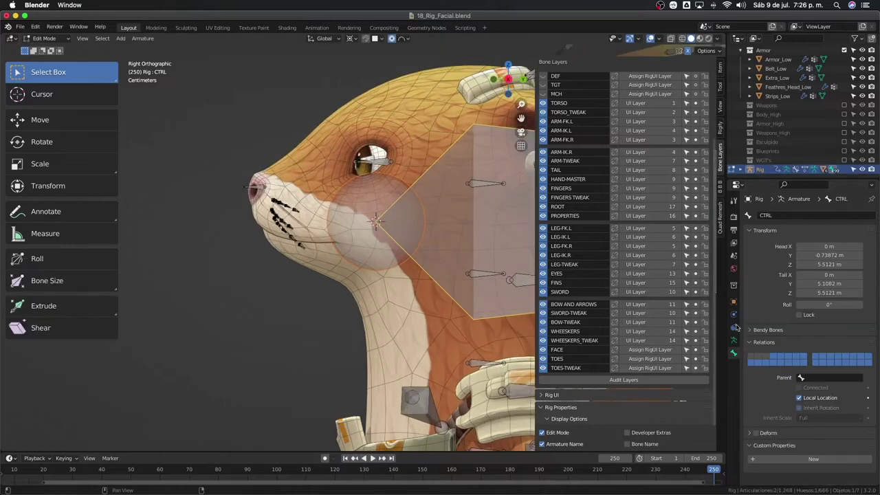
double_click(782, 216)
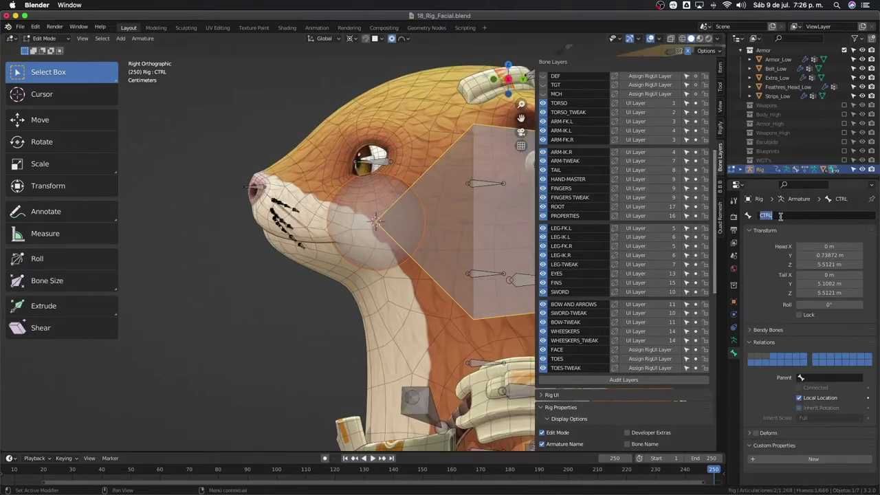
text(C)
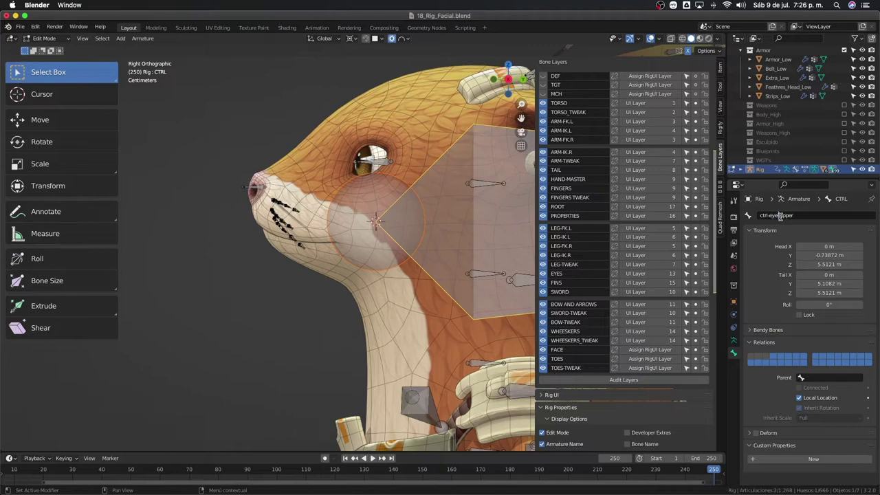
Name the bone ctrl-eyelid-upper.L, then give it a first move and shrink
text(_)
text(.L)
key(Return)
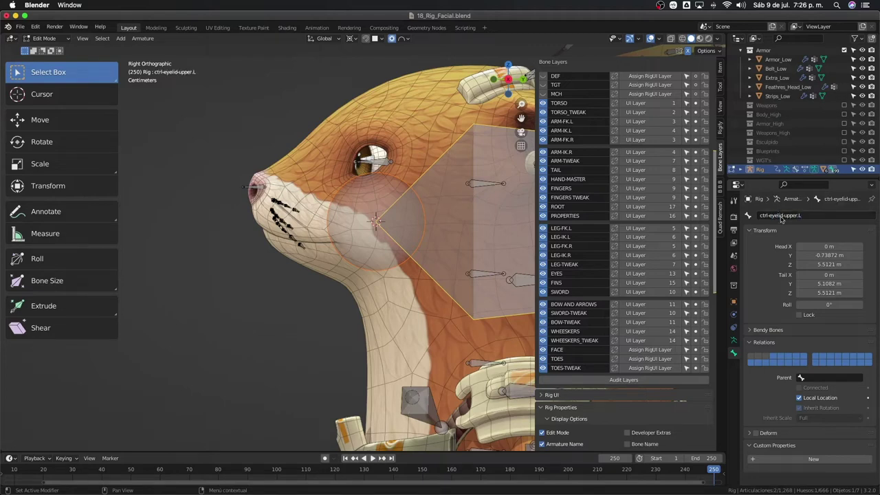
key(g)
click(468, 201)
key(s)
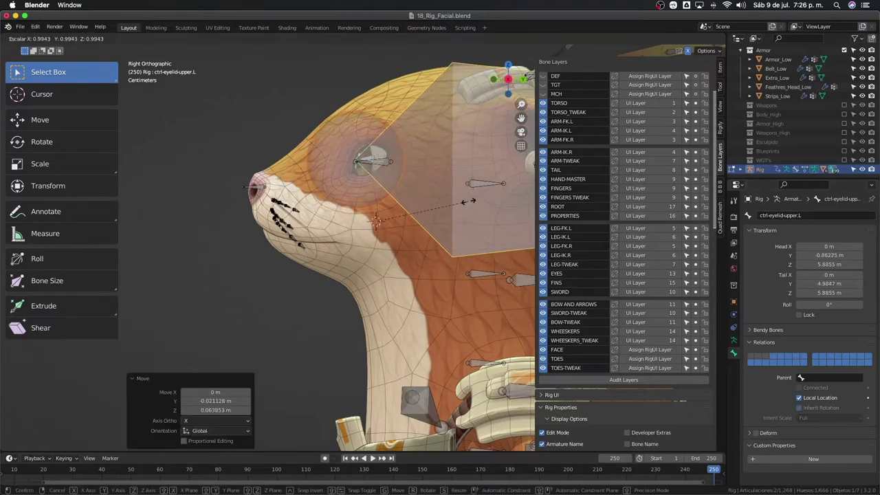
click(398, 195)
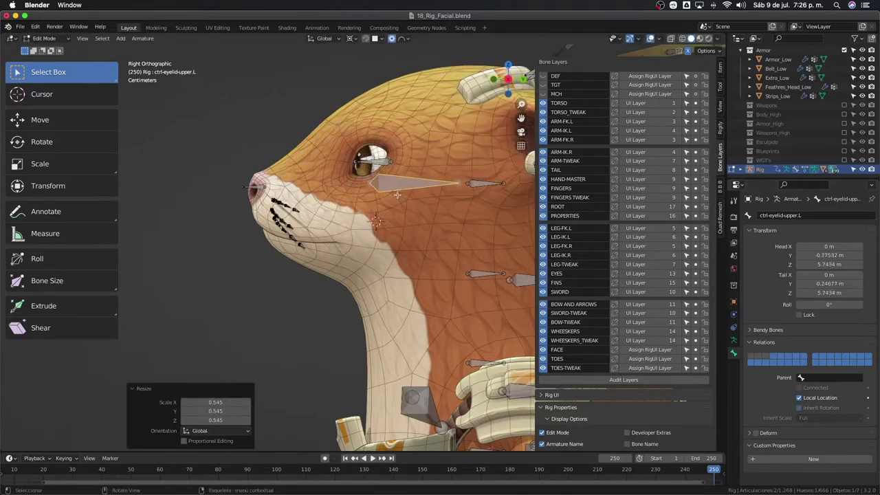
Shrink the bone to about 0.824 scale and raise it on Z to sit above the left eye
key(g)
key(z)
click(406, 165)
key(s)
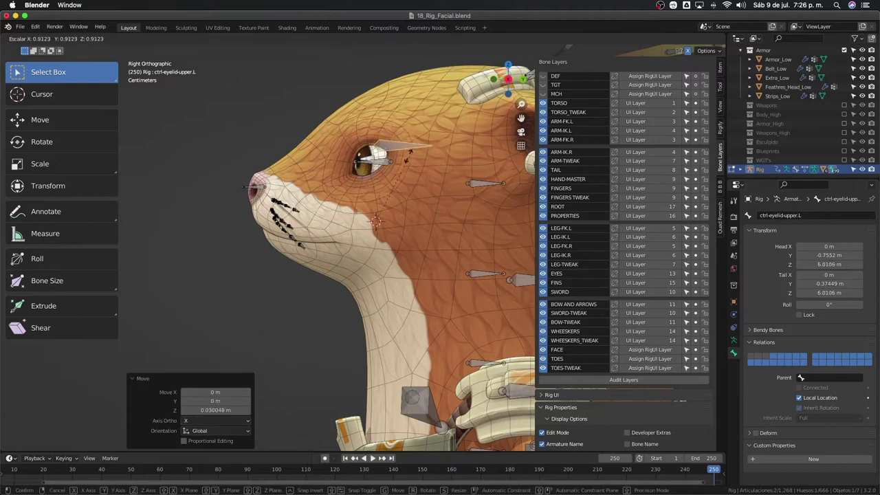
click(409, 152)
key(g)
click(402, 162)
key(s)
click(399, 165)
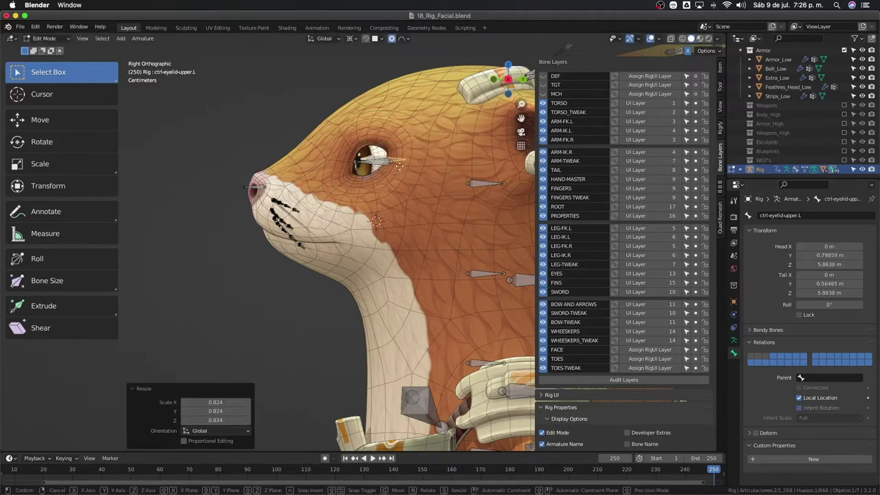
key(g)
click(399, 162)
scroll(378, 148, up, 2)
scroll(378, 148, up, 2)
Shrink the upper eyelid bone a little more and reposition it
scroll(378, 148, up, 2)
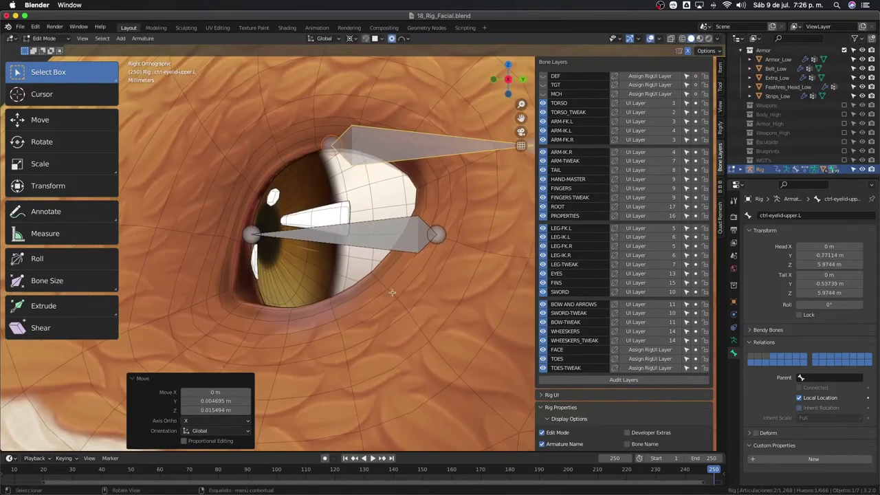
key(s)
click(385, 275)
key(g)
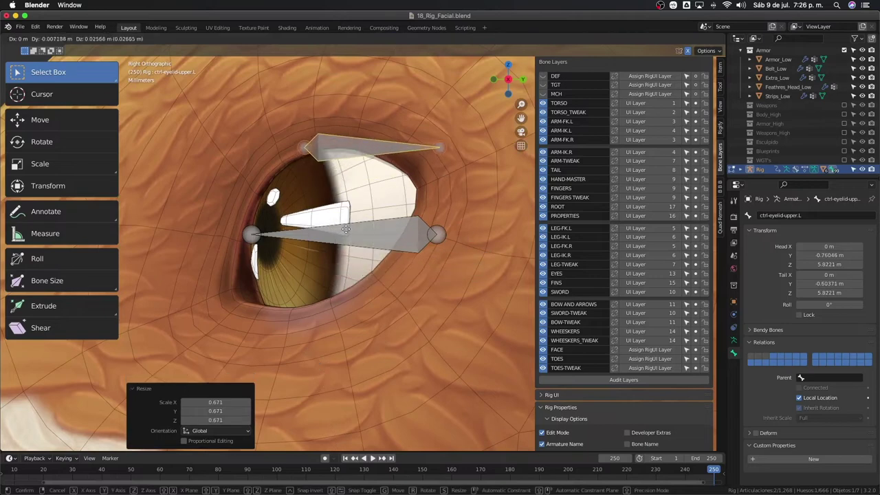
click(346, 229)
scroll(346, 229, down, 1)
scroll(346, 229, down, 1)
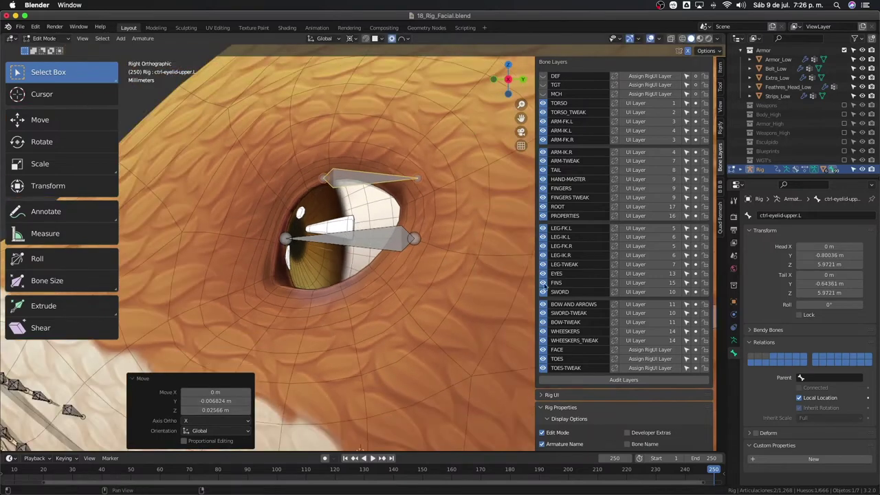
Put the eyelid bone on the FACE layer only and hide the TORSO through EYES bone layers
click(696, 351)
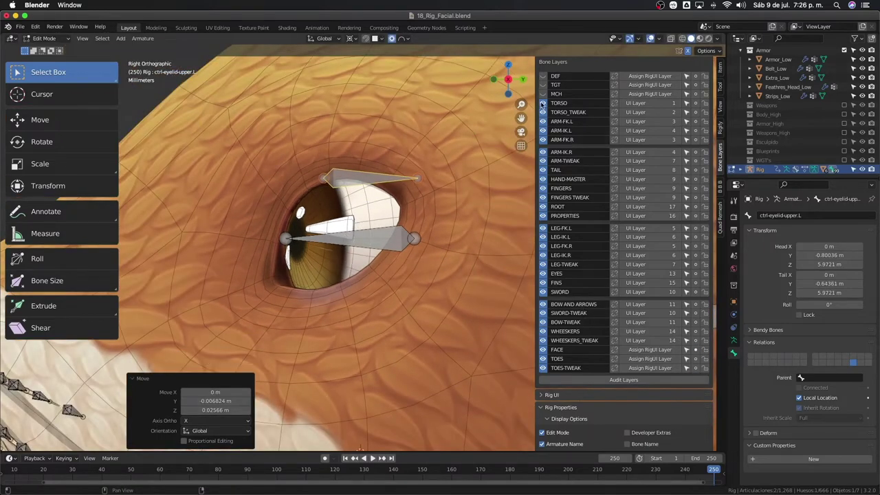
drag(543, 103, 543, 368)
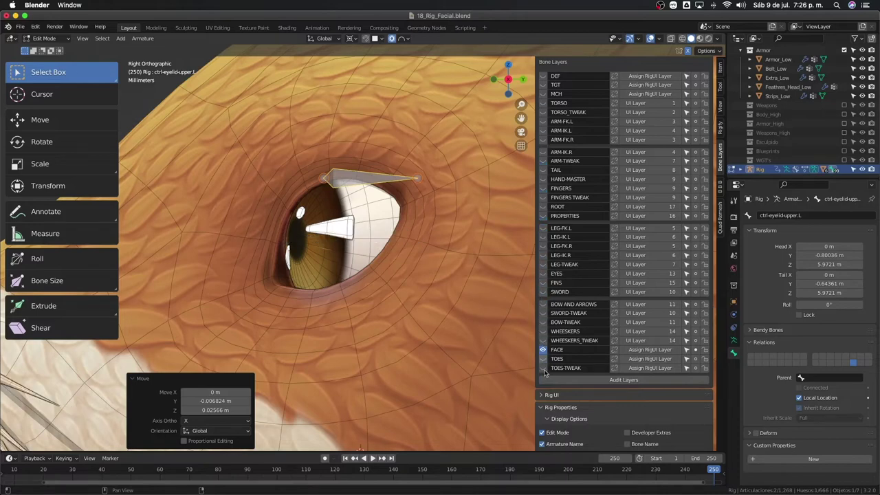
scroll(385, 255, down, 5)
scroll(399, 242, up, 4)
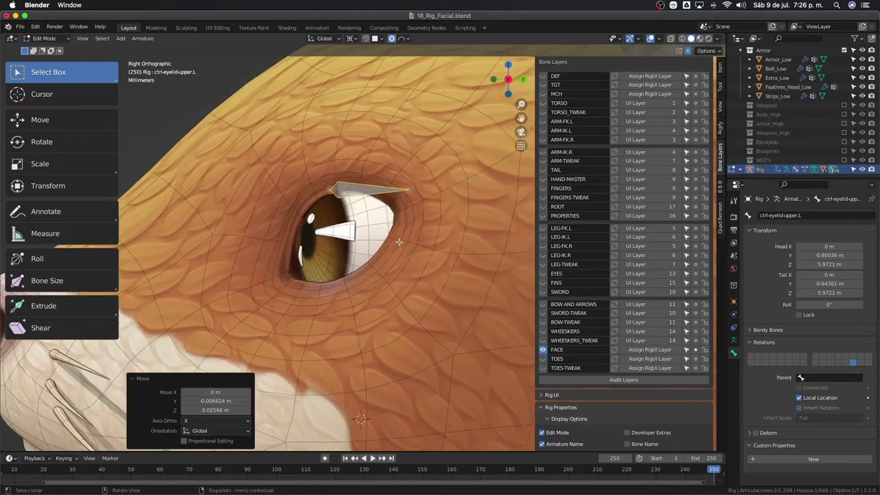
From a front view, slide the bone along X to centre it over the eye
mouse_move(403, 240)
alt+middle_down()
mouse_move(476, 293)
mouse_move(355, 270)
alt+middle_up()
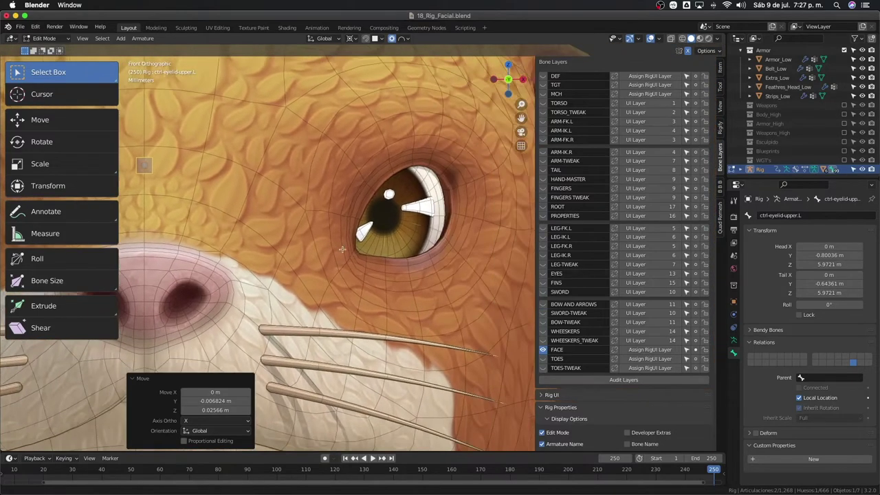
key(g)
key(x)
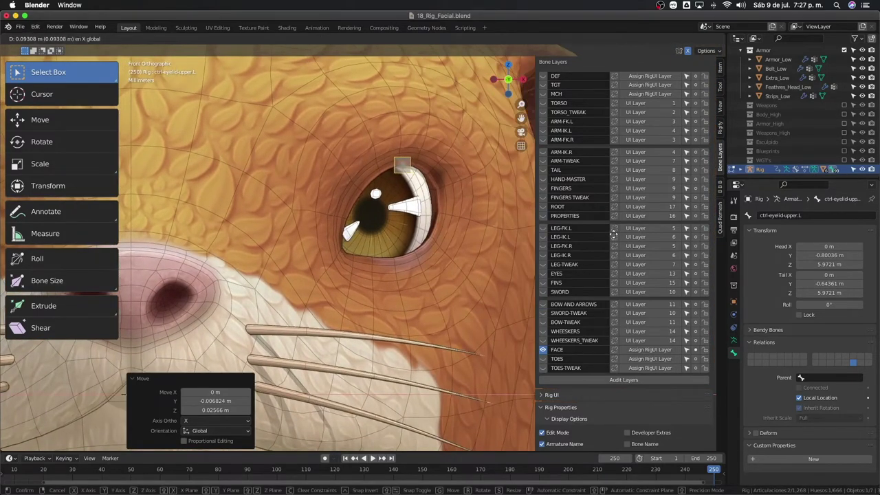
click(616, 232)
middle_drag(515, 216, 378, 208)
scroll(378, 207, down, 4)
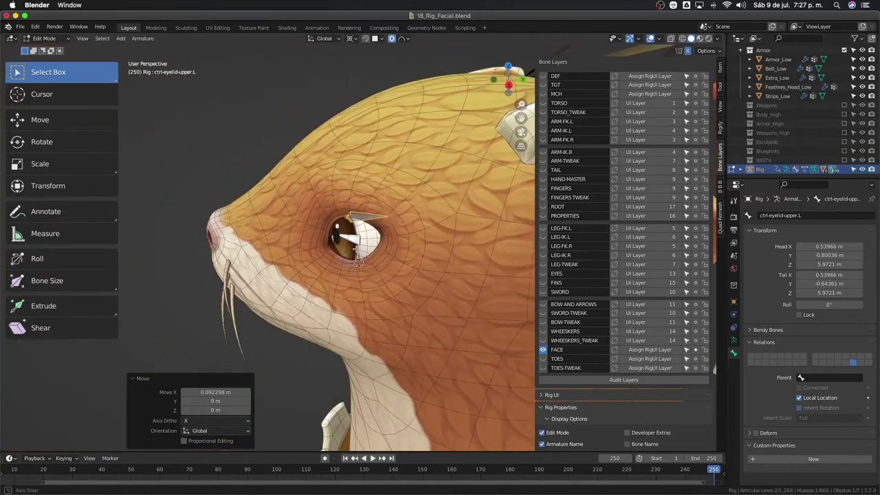
Turn on Axes display in the armature's Viewport Display settings
click(734, 340)
scroll(818, 371, down, 5)
scroll(820, 393, down, 2)
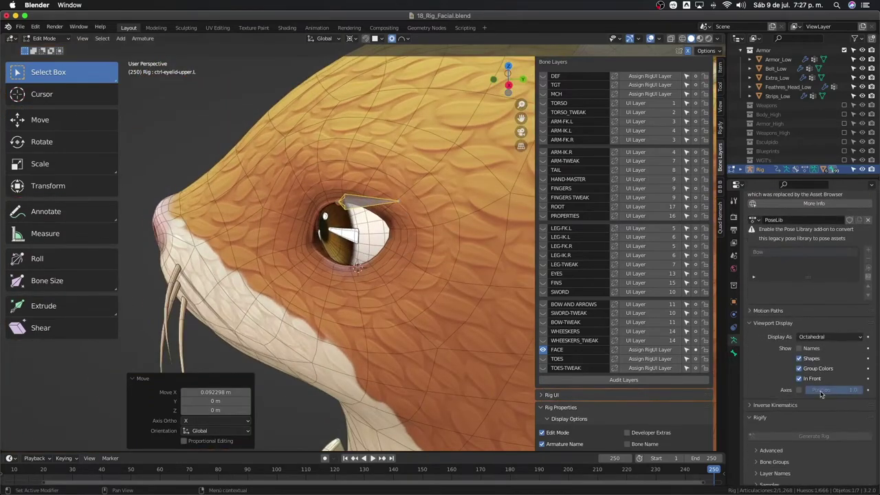
click(799, 390)
Shift the bone slightly along its own Y axis and nudge it up-left above the eye
middle_drag(432, 317, 204, 450)
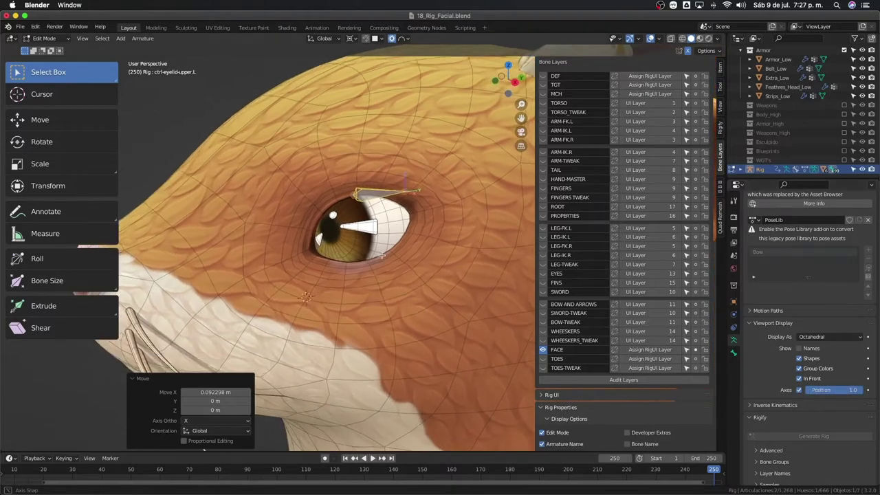
middle_drag(400, 183, 401, 168)
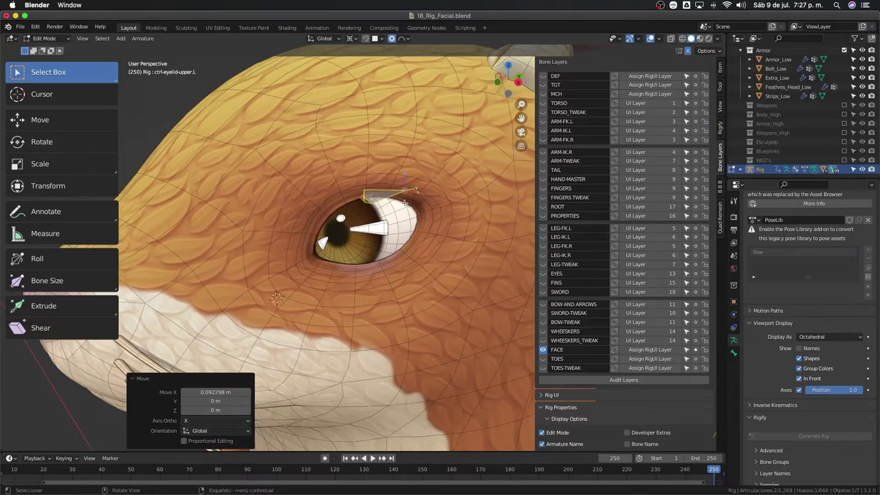
drag(515, 72, 371, 239)
key(g)
key(y)
key(y)
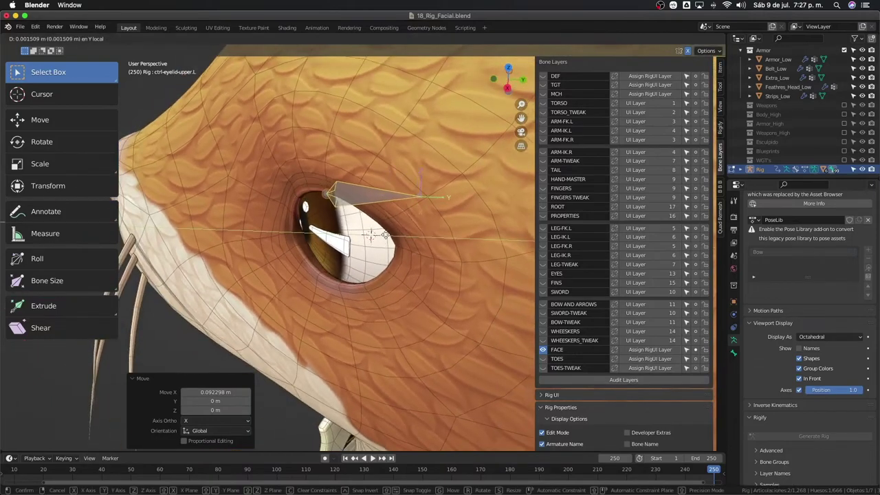
click(371, 237)
key(KP_1)
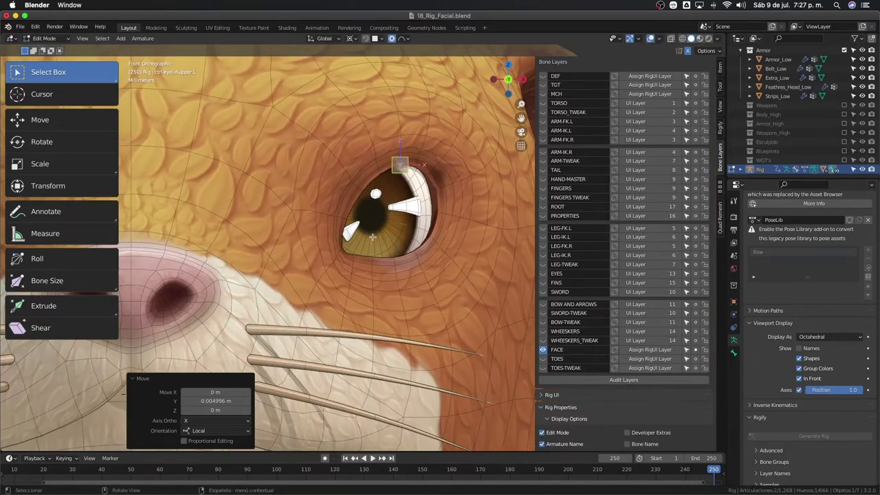
key(g)
click(391, 210)
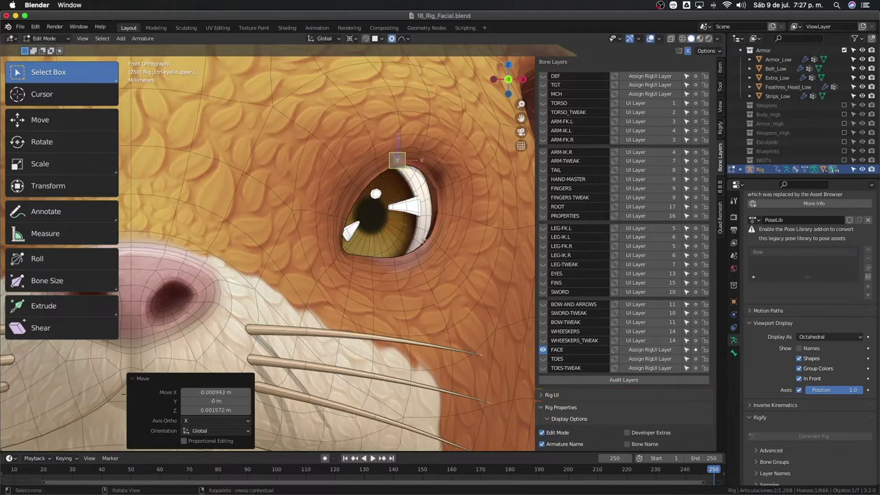
scroll(473, 211, down, 2)
Duplicate the upper eyelid bone, place the copy below the eye and adjust it along Y
key(shift+d)
key(z)
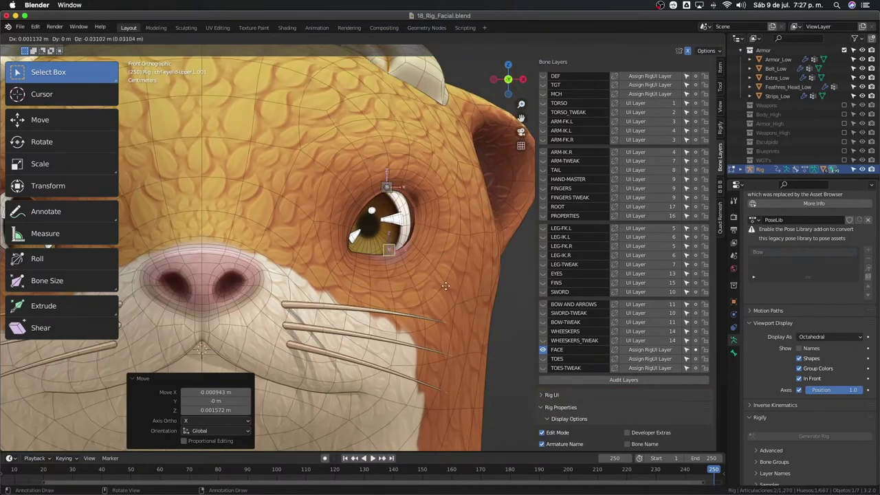
click(441, 295)
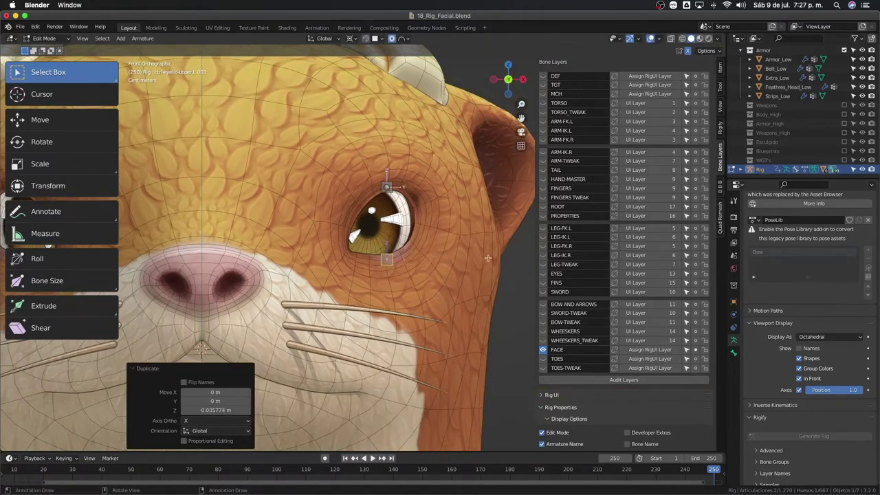
middle_drag(488, 258, 454, 269)
key(g)
key(y)
key(y)
click(407, 257)
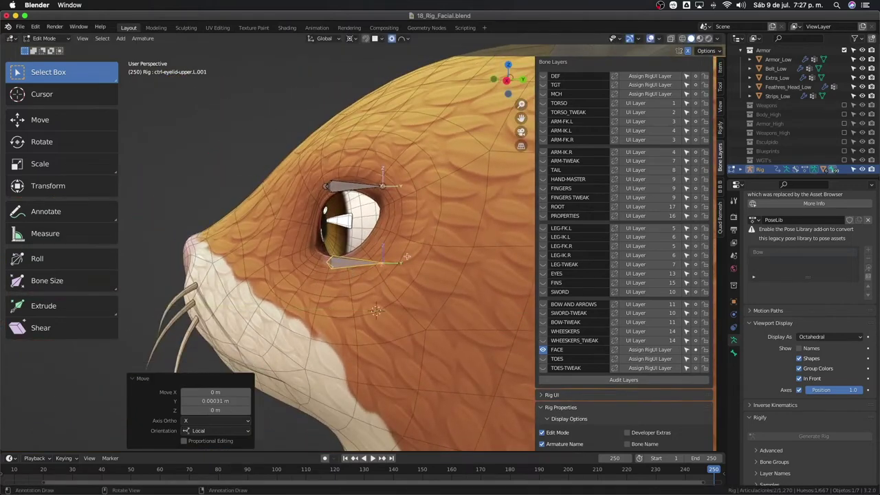
Rename the duplicate bone to ctrl-eyelid-dn.L in Bone properties
click(733, 355)
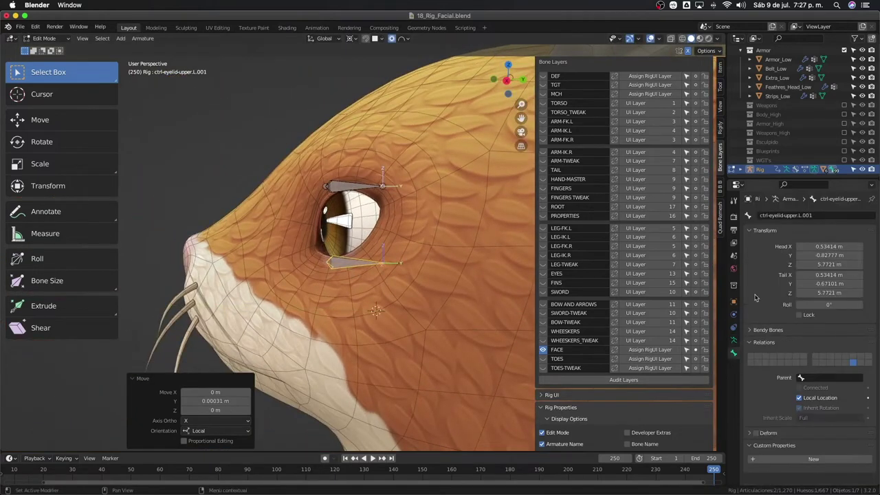
click(773, 215)
drag(784, 215, 795, 216)
key(BackSpace)
text(o)
key(Return)
click(818, 216)
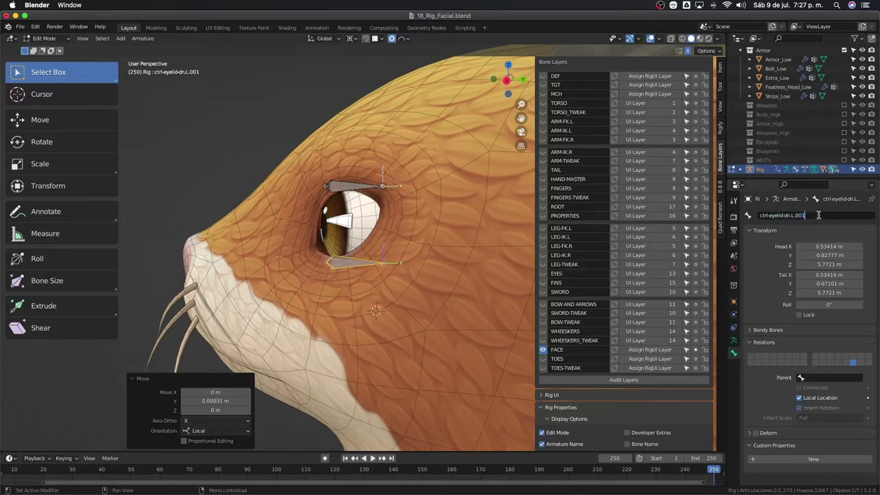
key(Return)
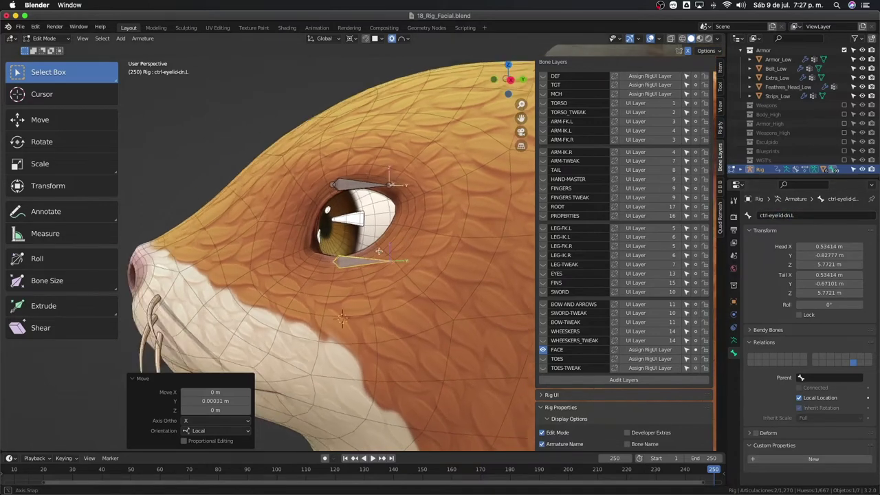
middle_drag(289, 199, 330, 198)
shift+click(371, 182)
Reselect ctrl-eyelid-upper.L from the front view and test a Z move, cancelling it
right_click(392, 279)
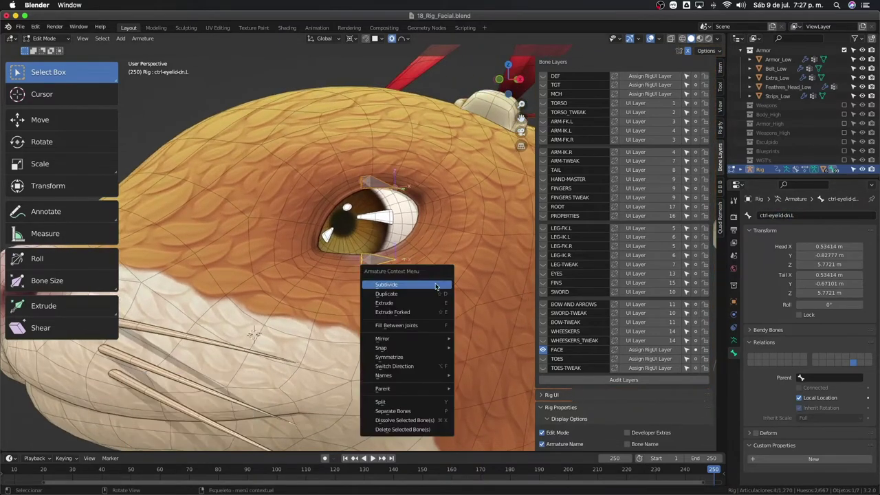
middle_drag(407, 353, 449, 222)
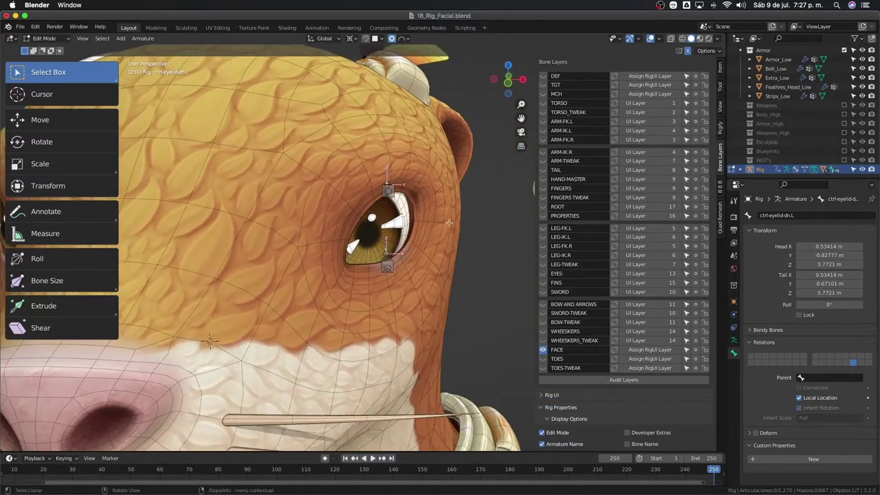
key(KP_1)
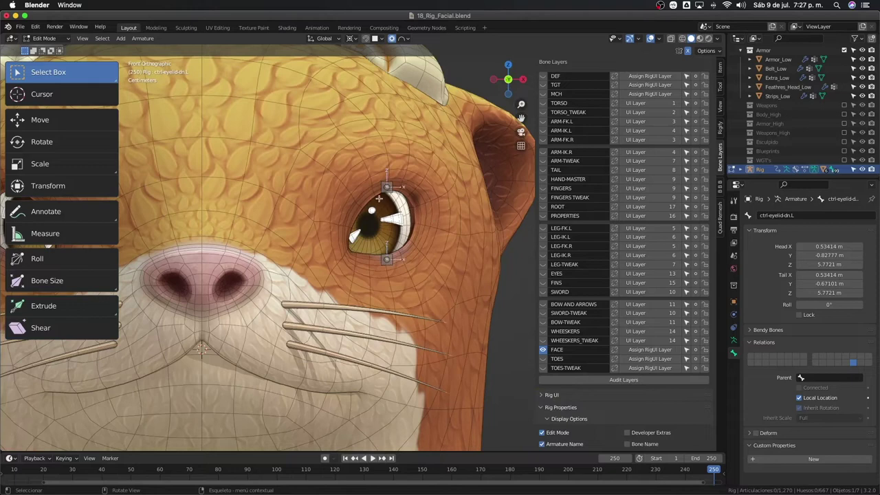
click(386, 187)
key(g)
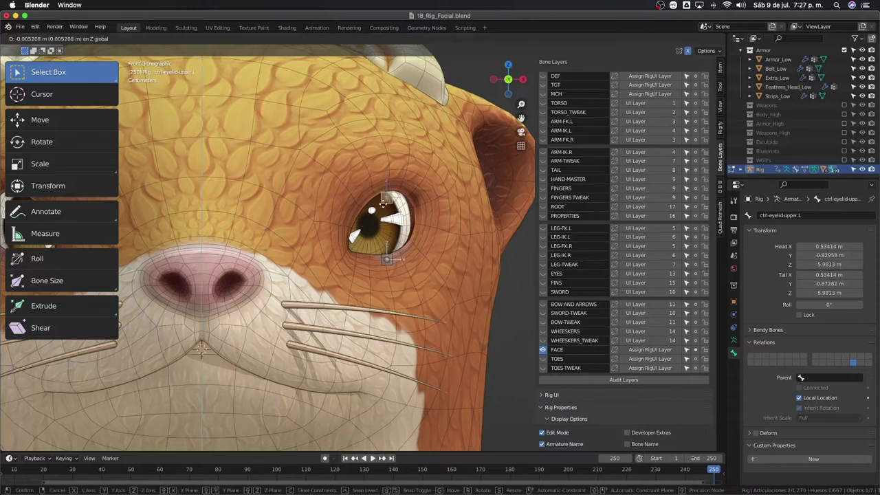
key(z)
key(Escape)
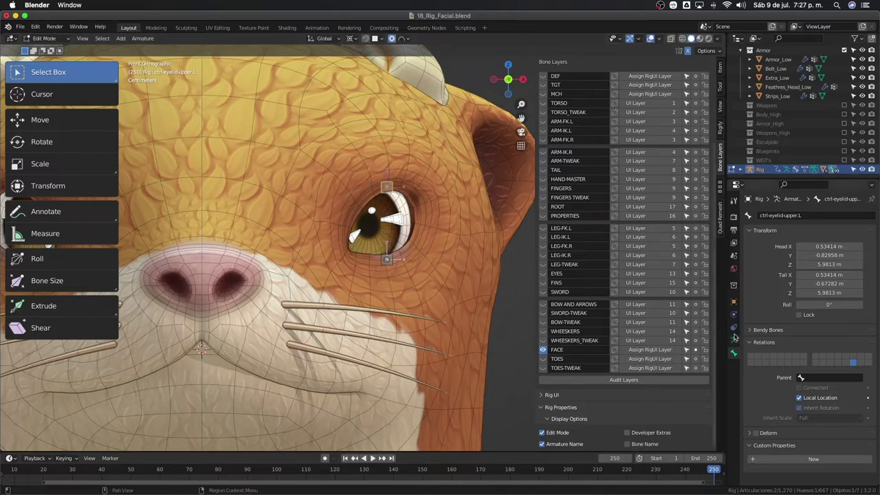
key(ctrl+Tab)
Enter Pose Mode, add a Limit Location bone constraint, and show the sidebar's Item transform values
click(444, 282)
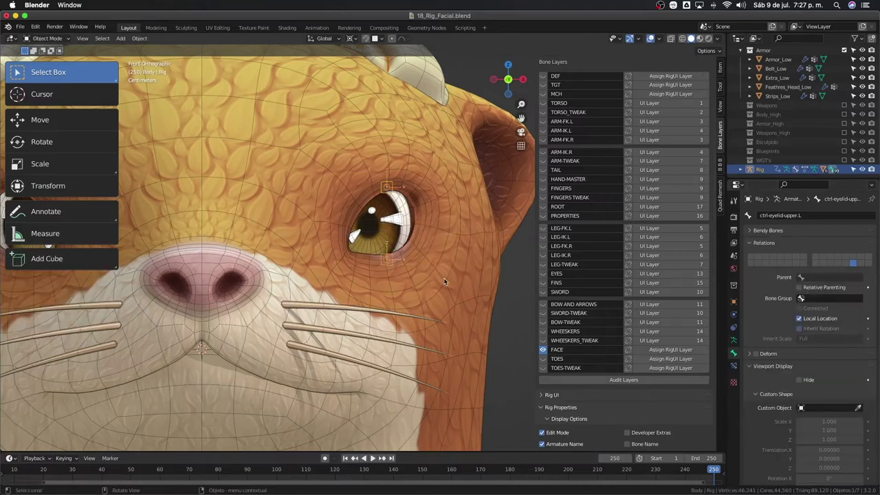
key(ctrl+Tab)
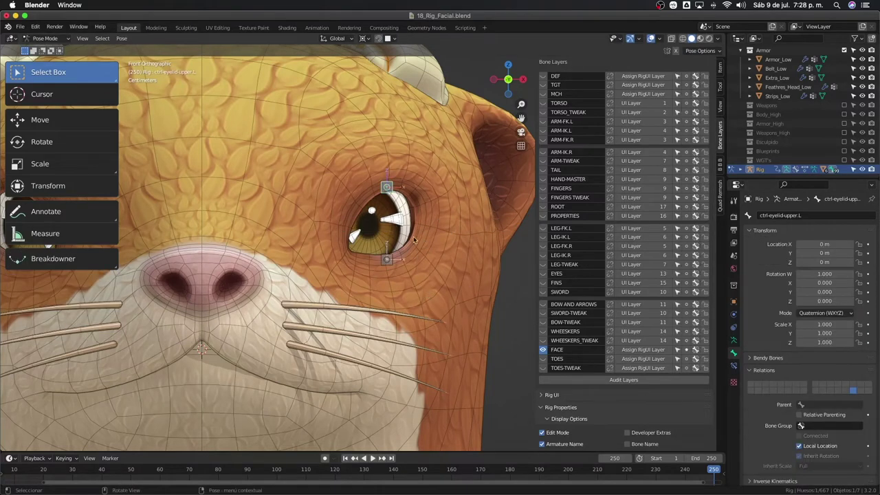
click(733, 368)
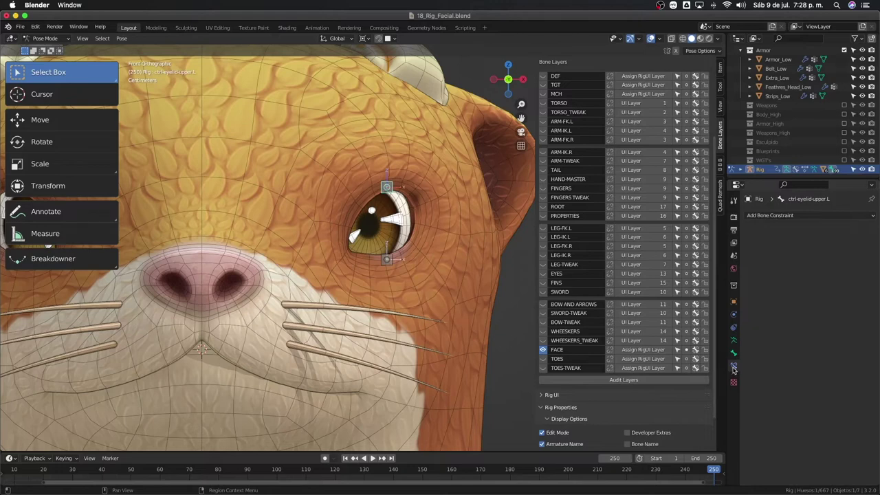
click(783, 216)
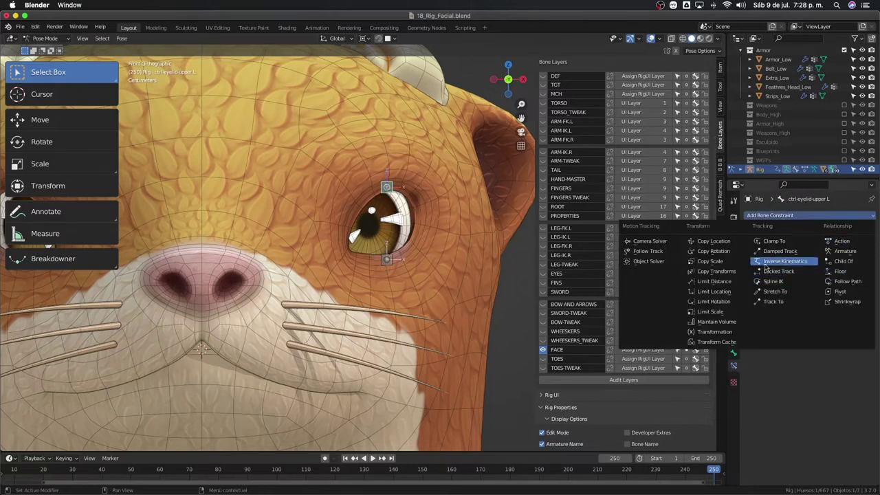
click(722, 294)
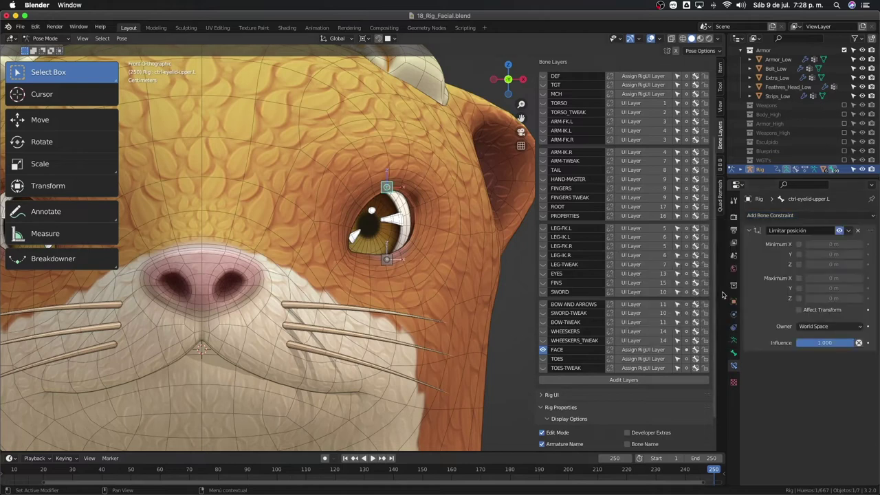
click(720, 68)
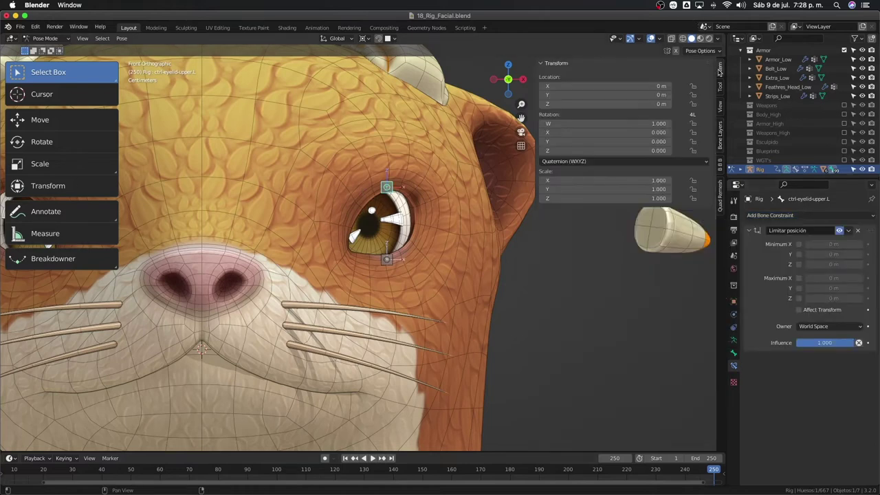
Lower the eyelid control to the closed-lid position and round its Location Z to -0.19 m
key(g)
key(z)
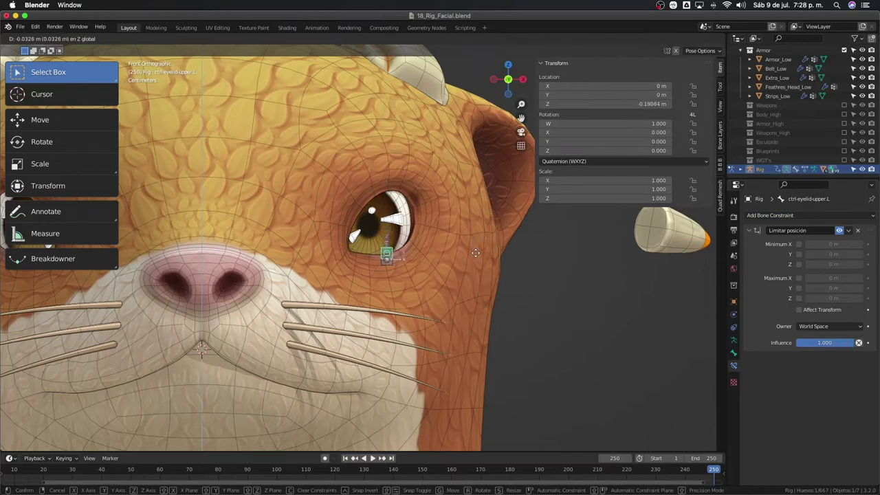
click(475, 252)
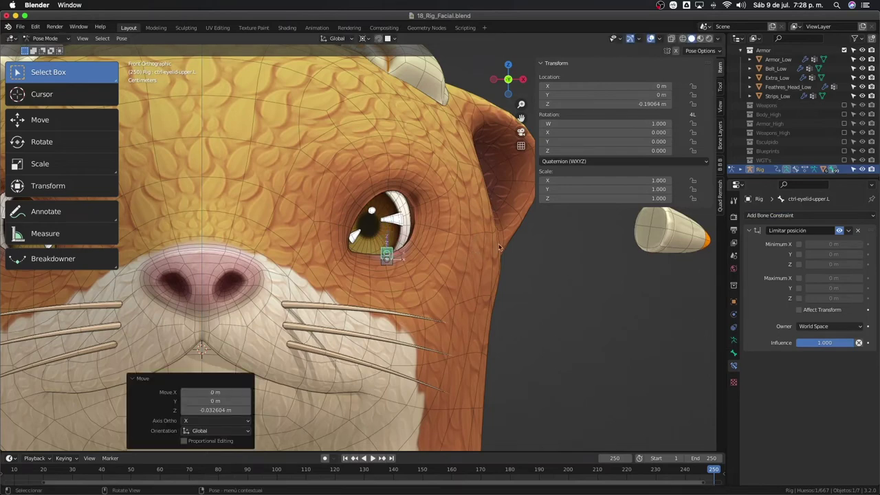
click(649, 103)
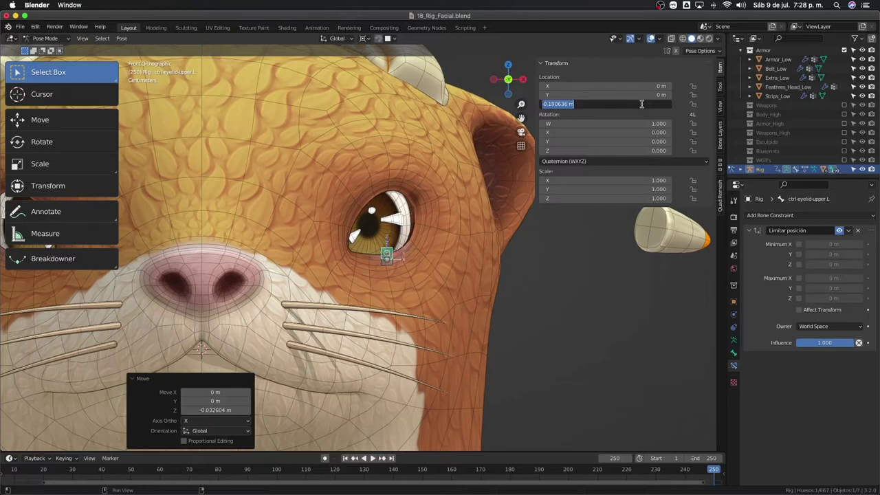
click(555, 104)
key(BackSpace)
key(Return)
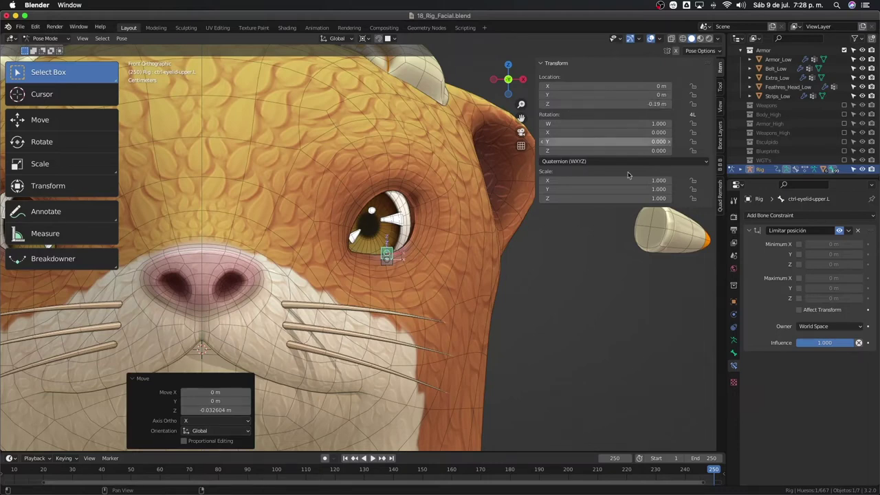
Enable Minimum Z at -0.19 m in Limit Location and test it with a Z move
click(798, 264)
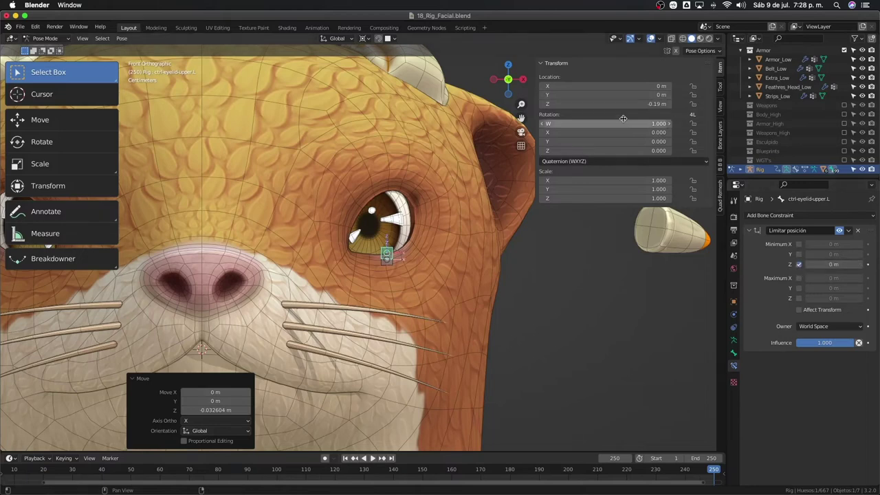
click(837, 266)
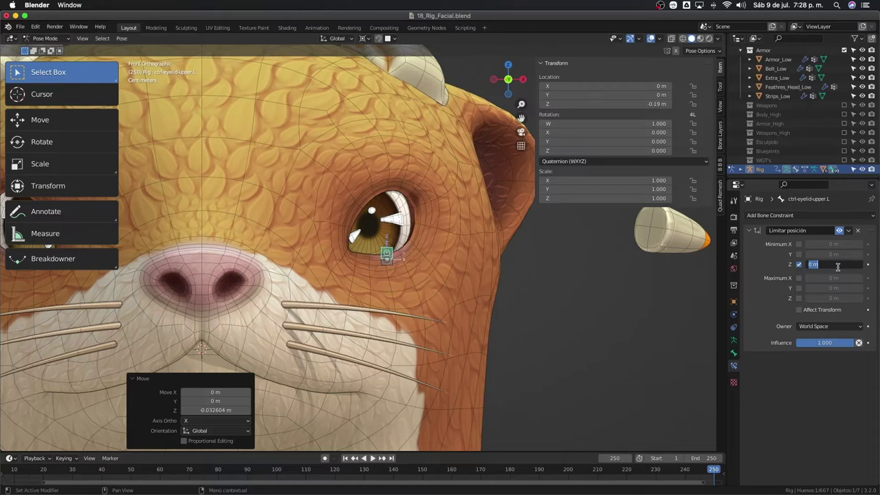
key(BackSpace)
text(-0.19)
key(Return)
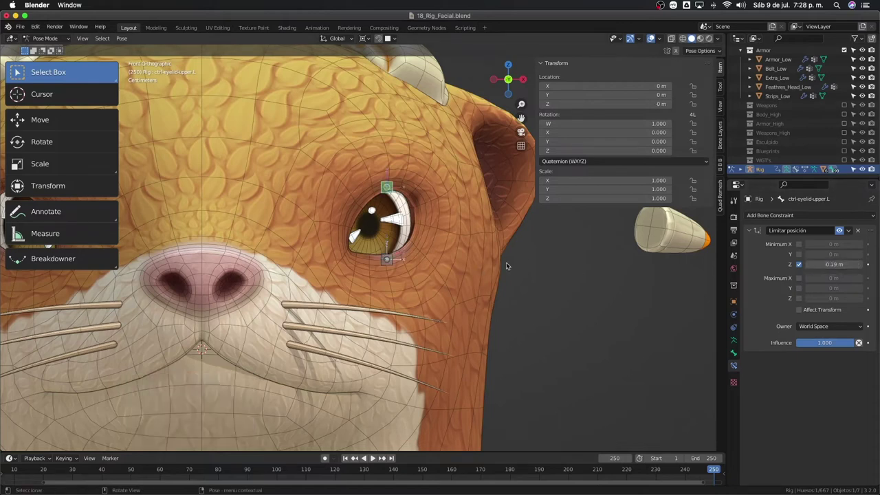
key(g)
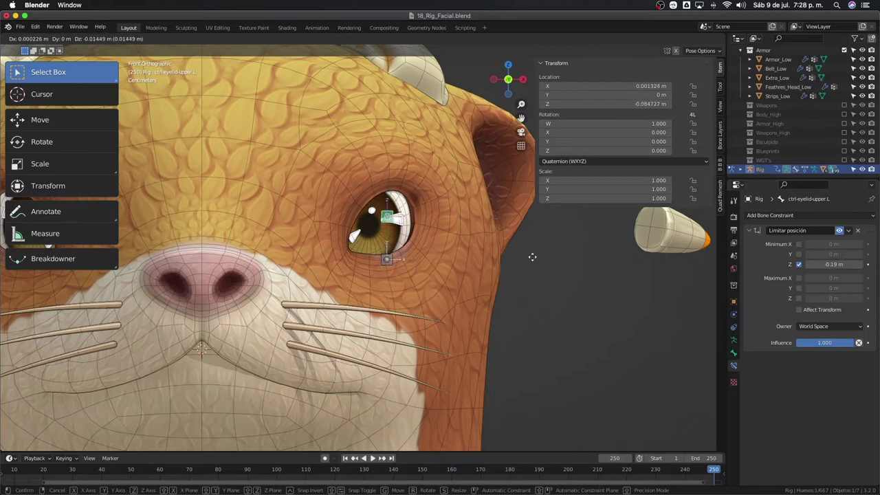
key(z)
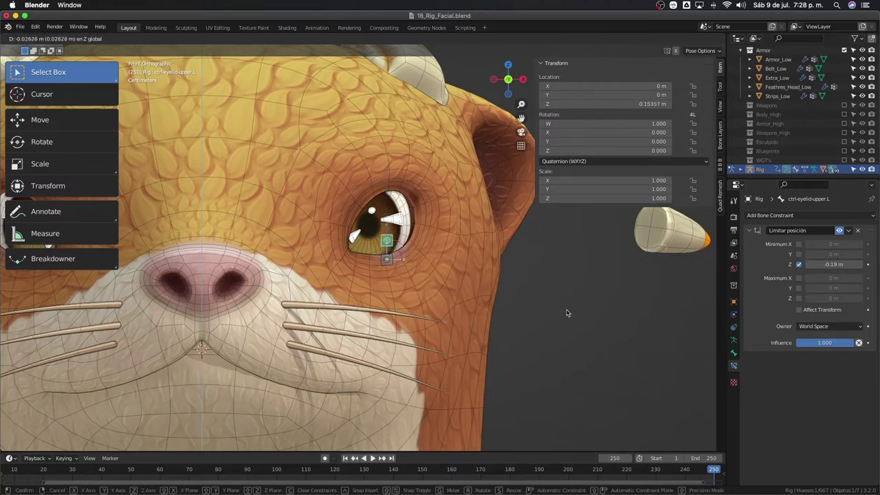
key(Escape)
Set the Limit Location owner space to Local Space and test several Z moves
click(817, 330)
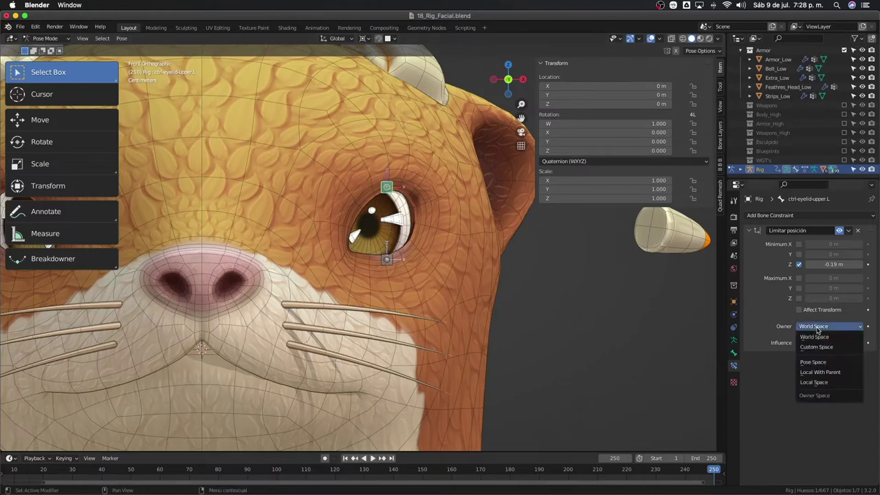
click(817, 383)
key(g)
key(z)
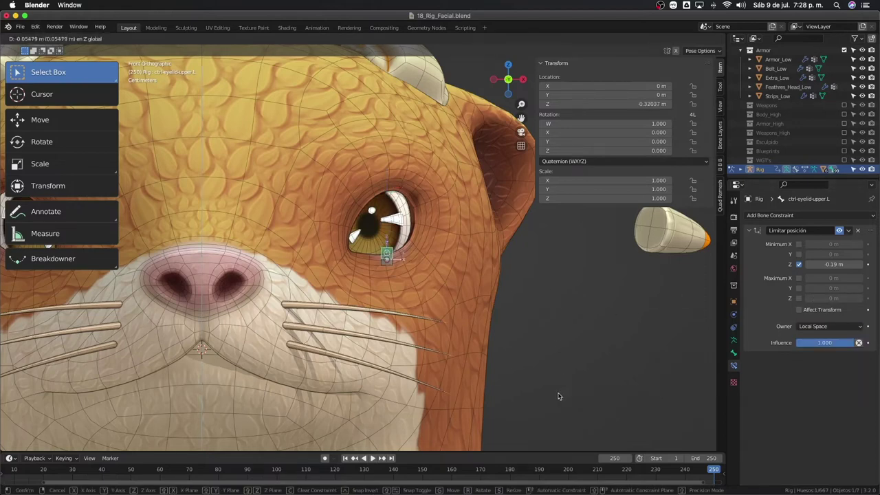
key(Escape)
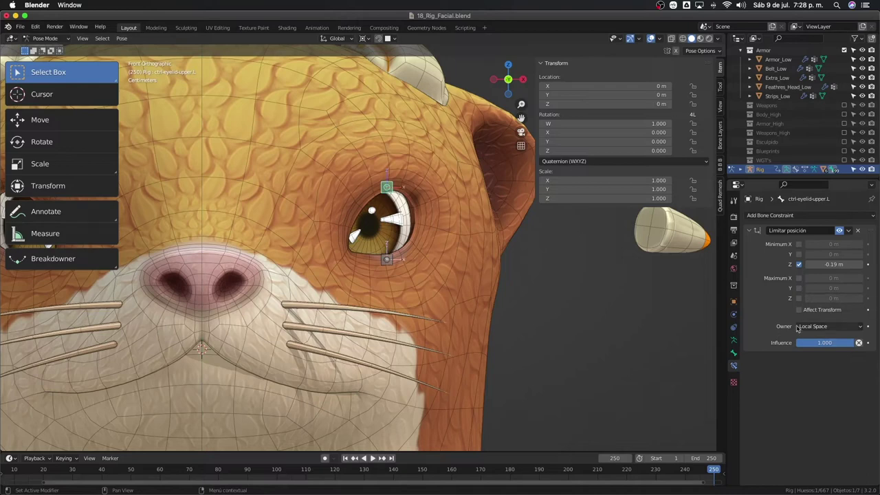
key(g)
key(z)
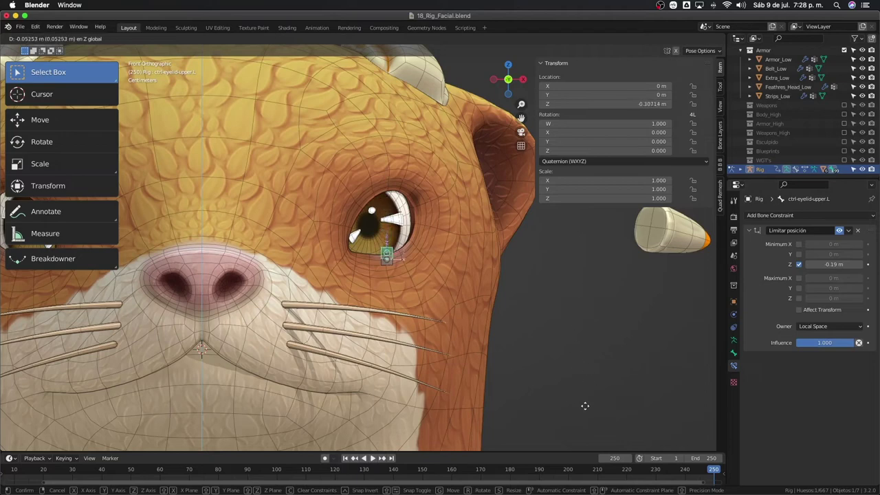
key(Escape)
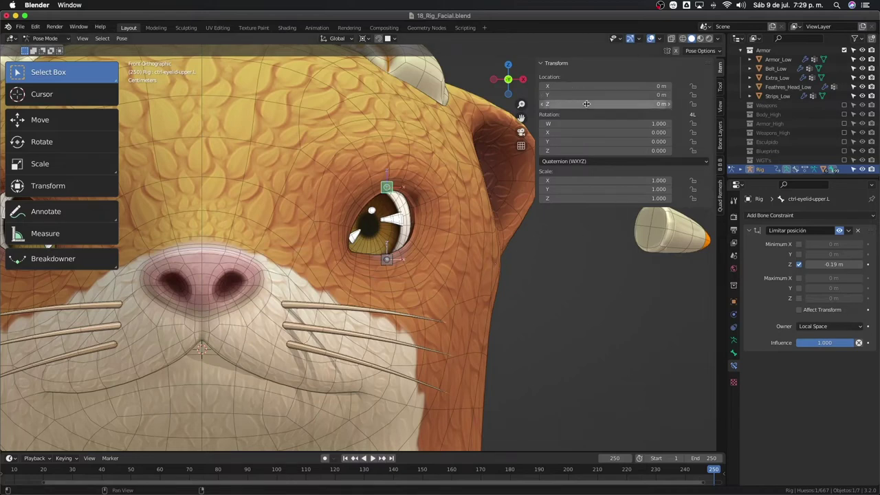
key(g)
key(z)
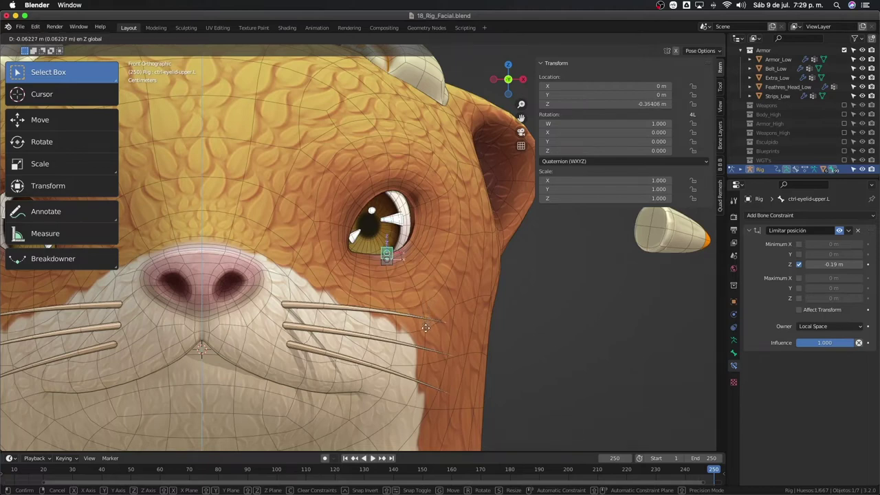
right_click(437, 289)
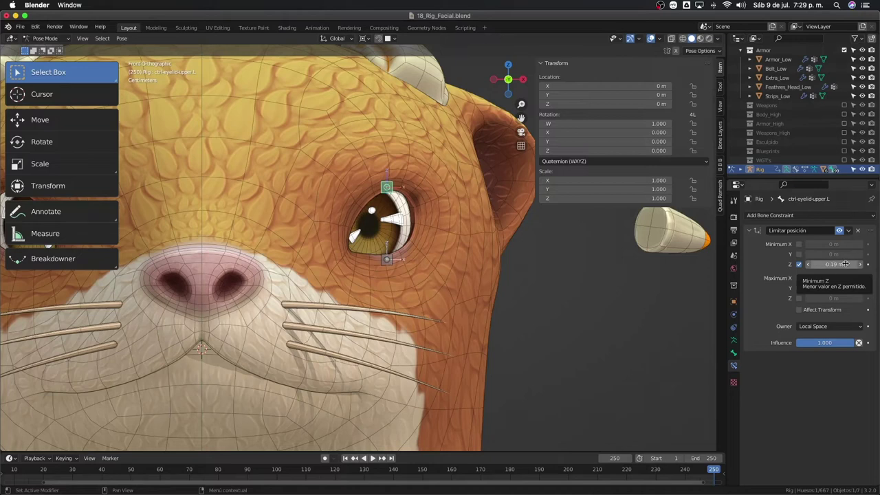
Enable Affect Transform, confirm the bone clamps at its lowest point, then reset its location
click(800, 312)
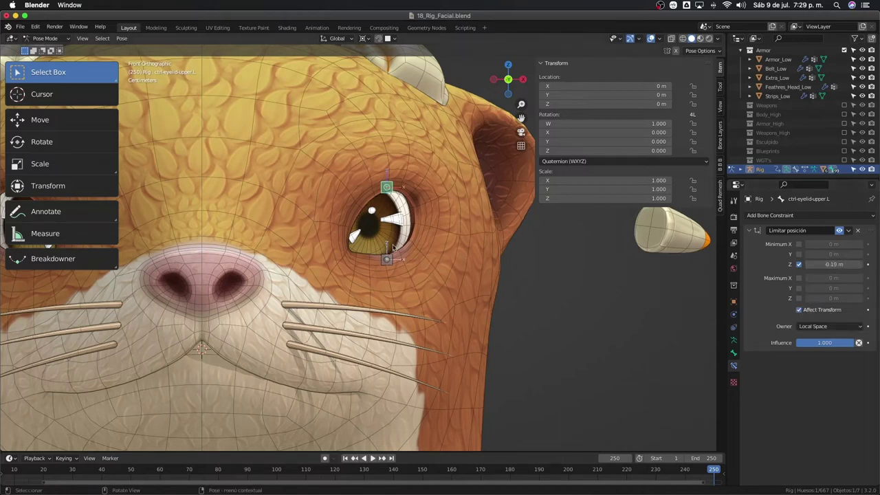
key(g)
key(z)
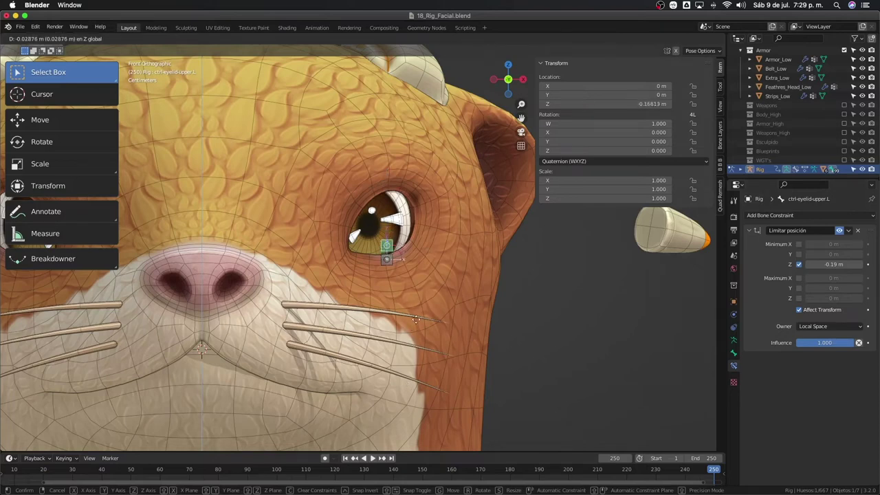
click(427, 370)
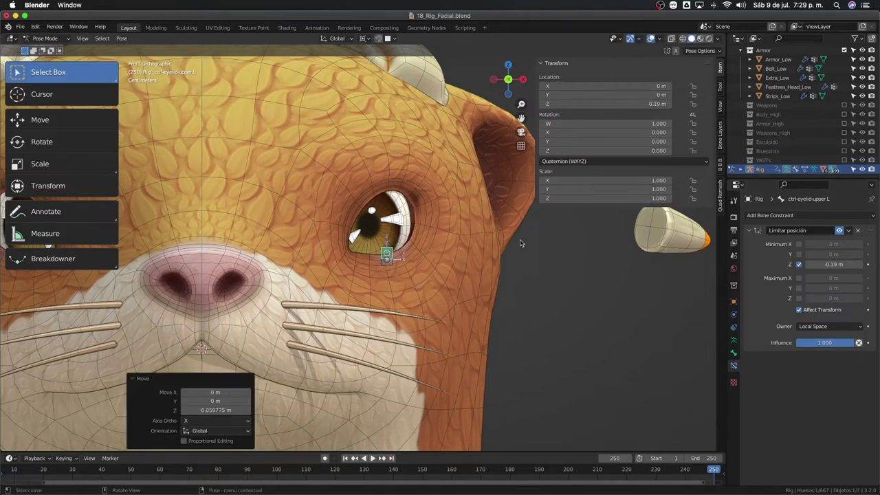
key(alt+g)
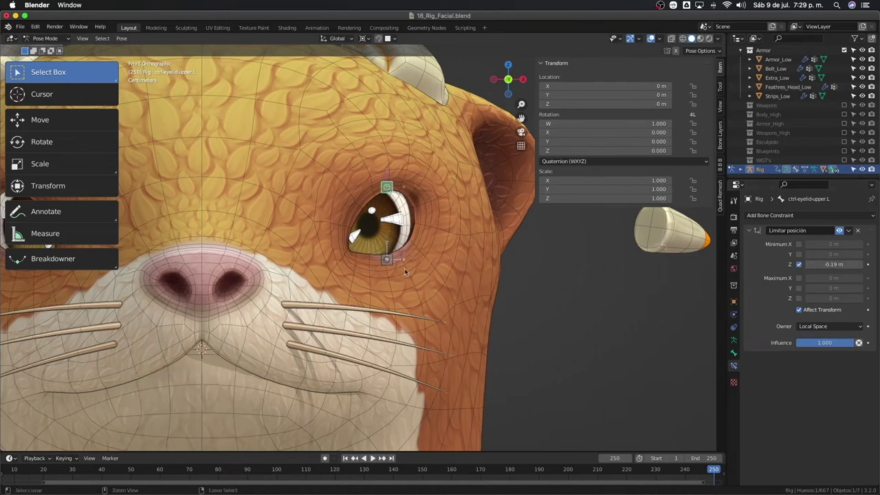
Switch to Object Mode and view Body_Low's modifiers
key(ctrl+Tab)
click(449, 274)
click(734, 314)
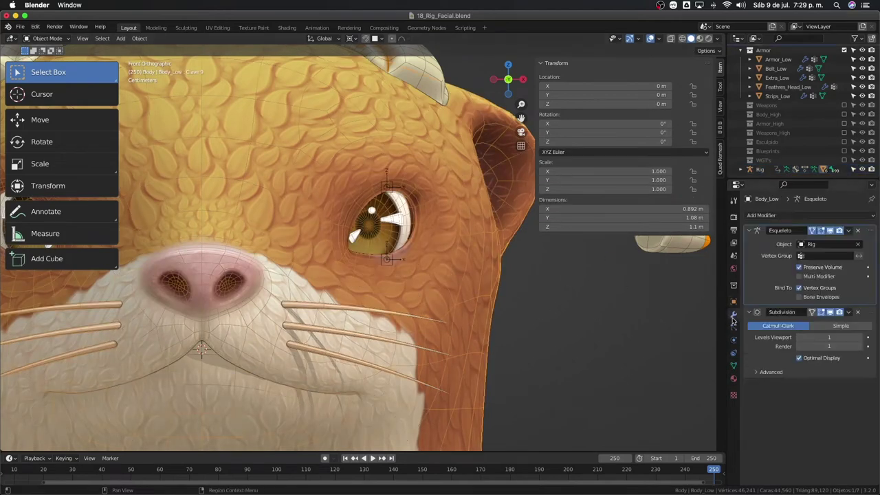
Set the Eyelid_Upper_Up.L shape key on Body_Low to 1 to show the open lid
click(734, 366)
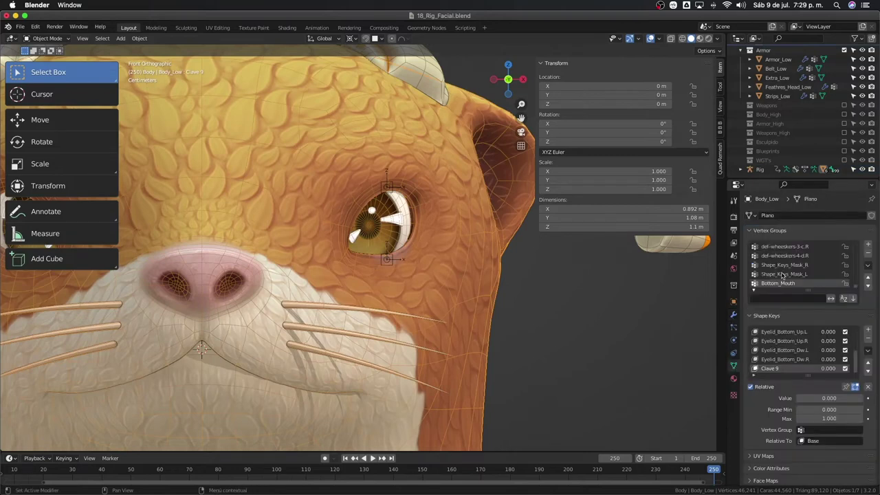
scroll(782, 275, up, 3)
scroll(790, 345, up, 2)
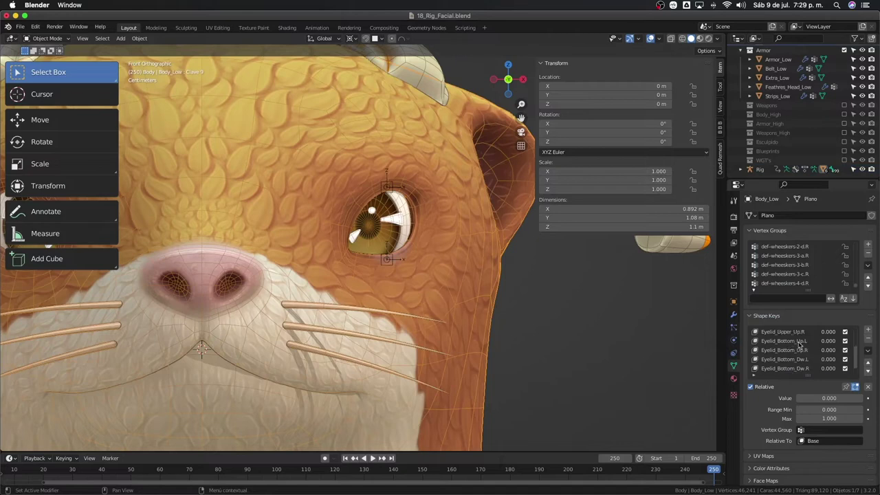
scroll(804, 347, up, 2)
drag(828, 352, 856, 352)
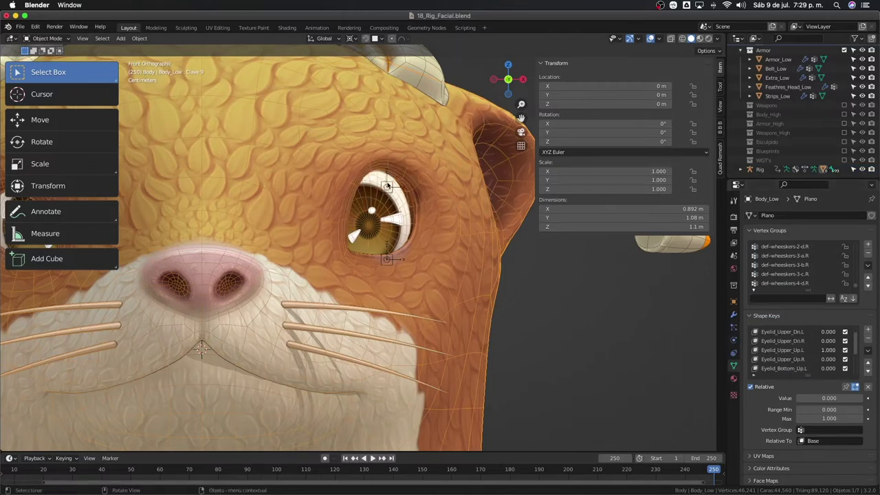
In Pose Mode, raise ctrl-eyelid-upper.L to the open lid and round Location Z to 0.055 m
click(388, 187)
key(ctrl+Tab)
key(g)
key(z)
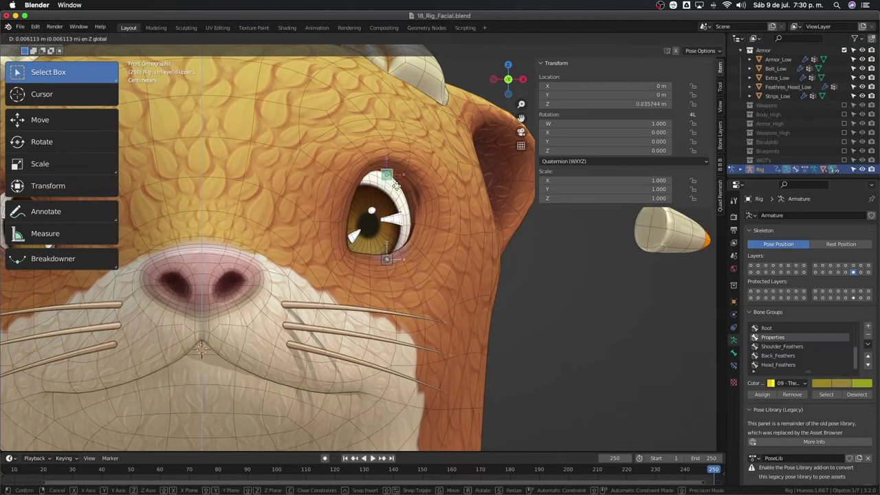
click(400, 184)
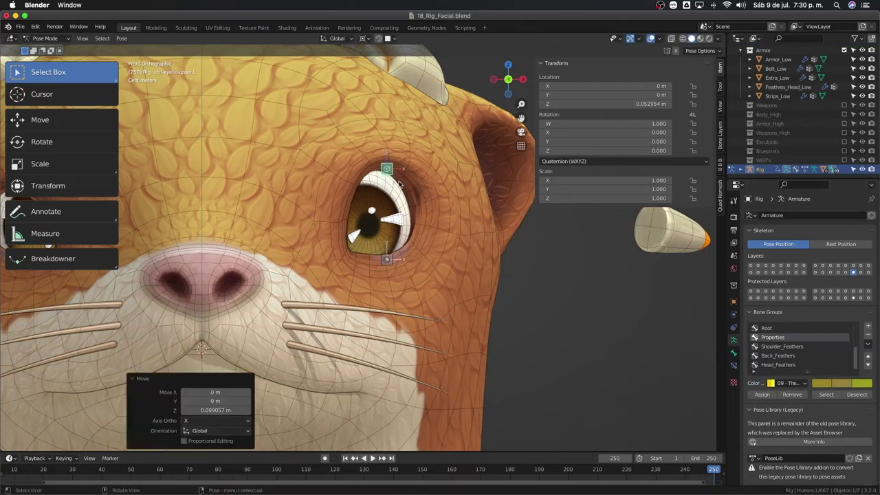
click(646, 104)
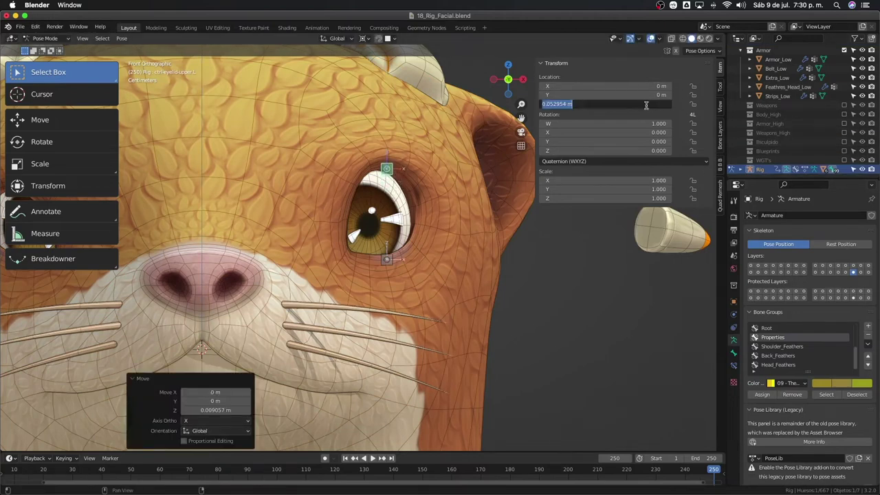
drag(553, 104, 564, 104)
text(5)
key(Return)
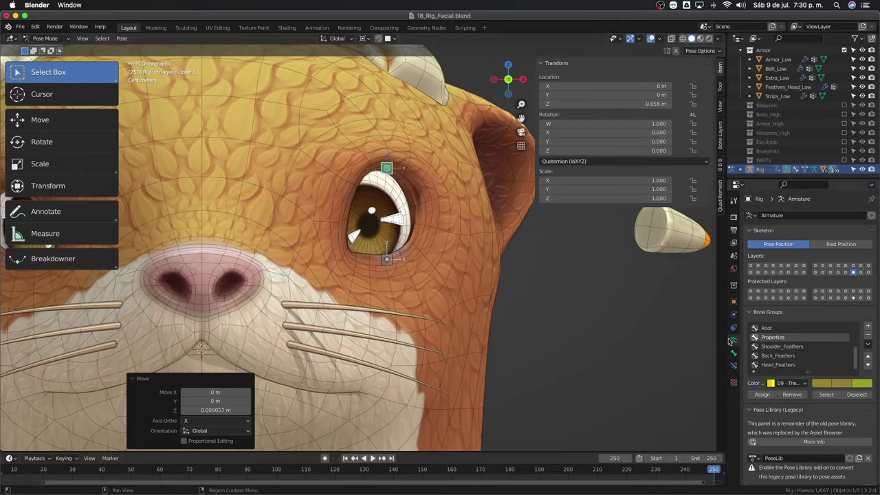
Enable Maximum Z at 0.055 m in Limit Location and test the bone's range
click(733, 365)
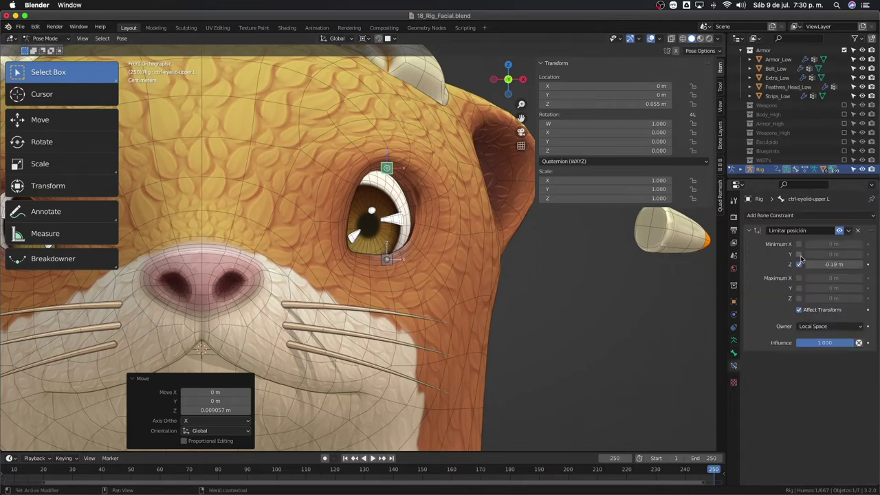
click(799, 298)
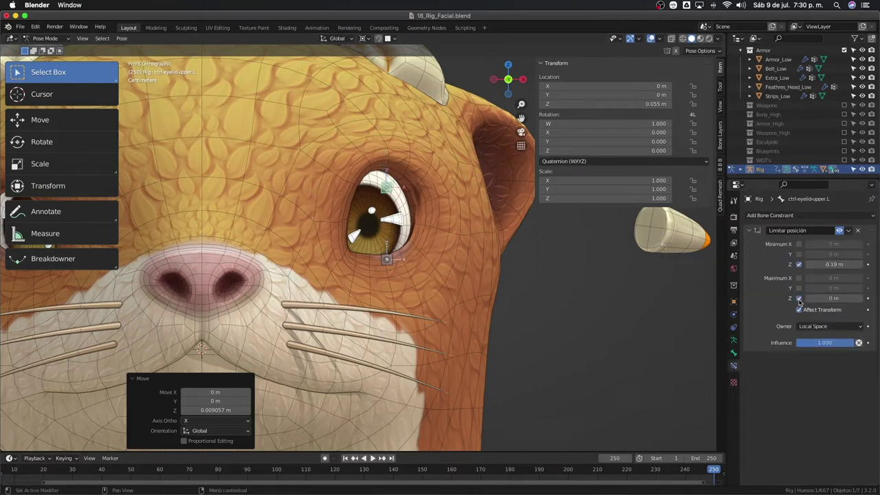
click(834, 298)
text(.055)
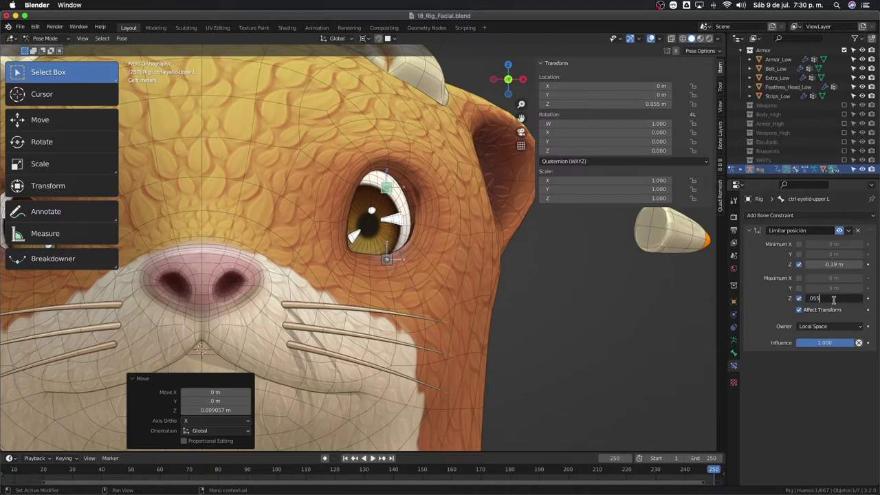
key(Return)
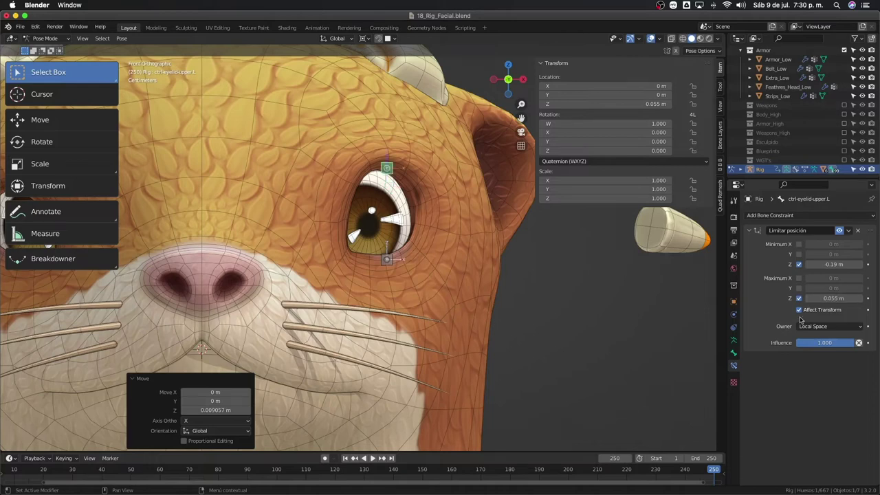
key(g)
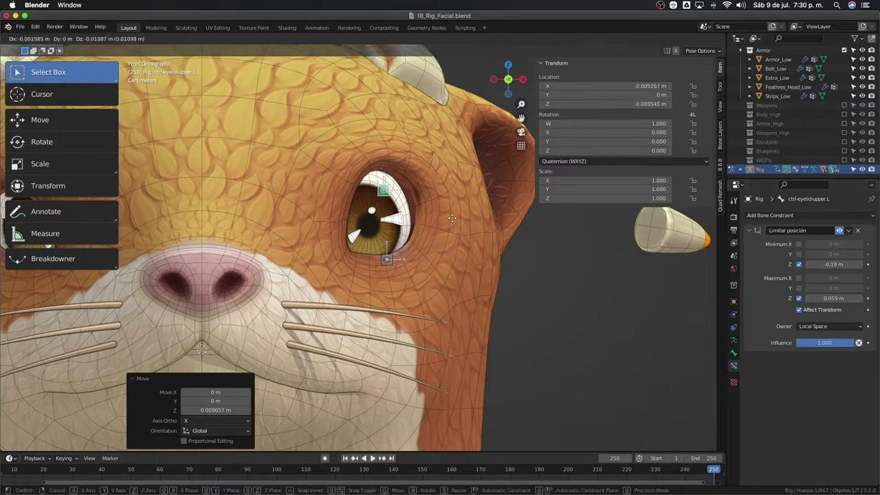
click(453, 180)
key(g)
key(z)
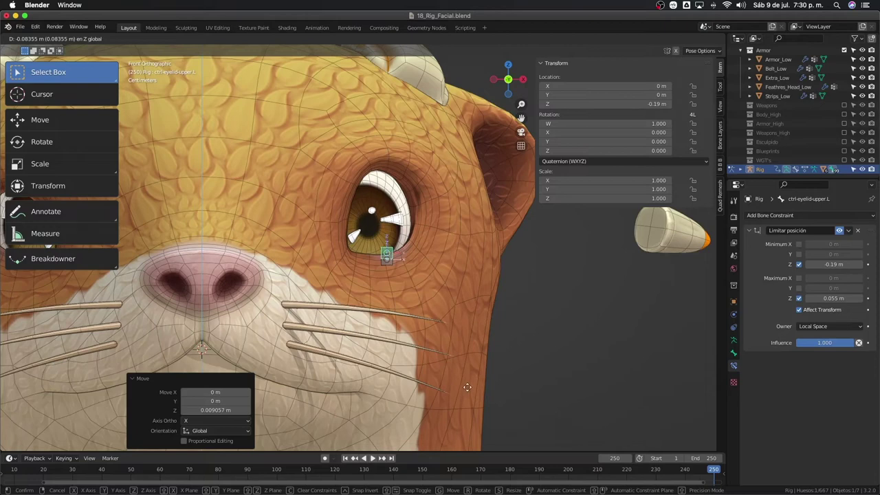
right_click(466, 238)
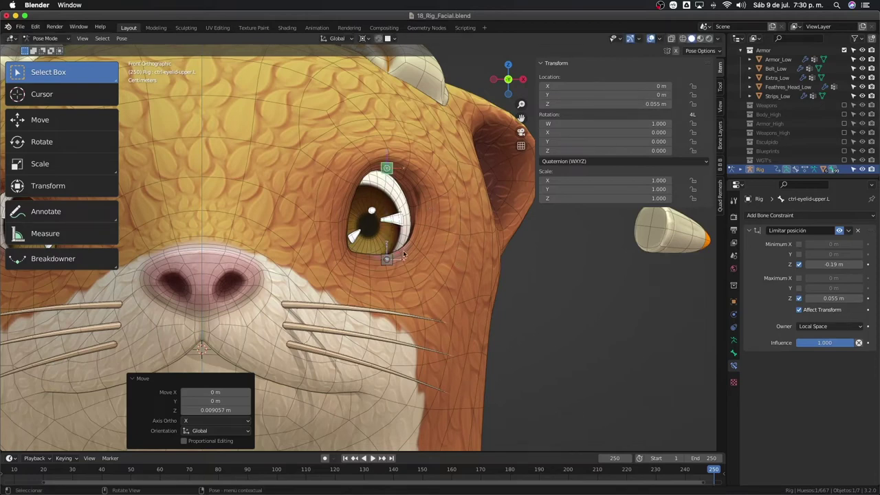
click(387, 264)
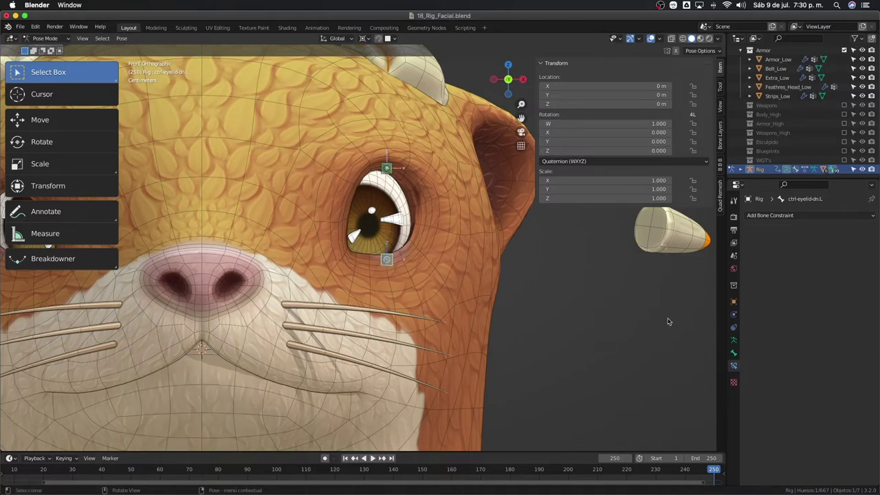
Give the lower-eyelid control's Limit Location a Max Z of 0.07 m, with Affect Transform and Local Space
key(ctrl+Tab)
click(442, 286)
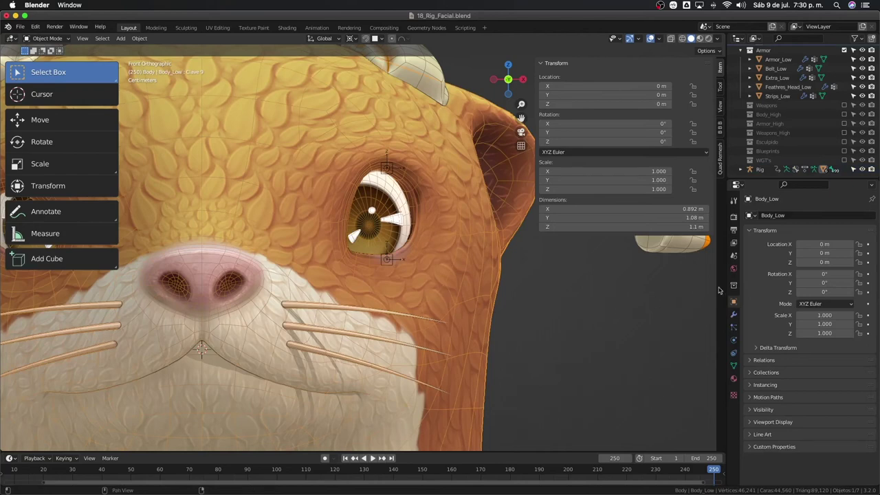
key(ctrl+z)
key(ctrl+z)
key(ctrl+z)
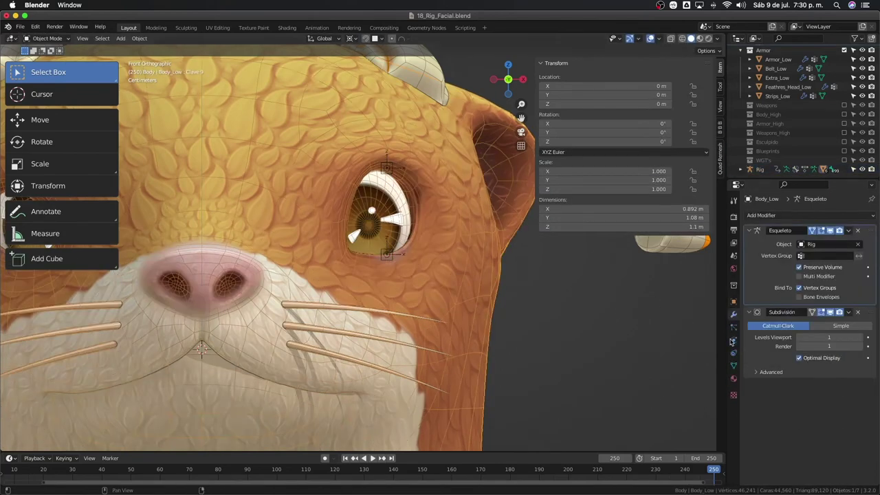
key(ctrl+z)
key(ctrl+z)
key(ctrl+z)
key(ctrl+z)
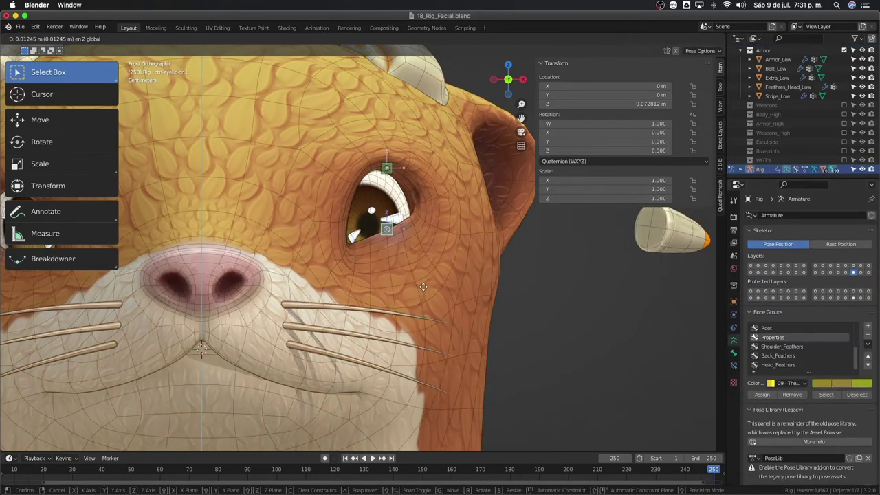
key(ctrl+z)
key(ctrl+z)
double_click(554, 104)
key(ctrl+c)
key(Escape)
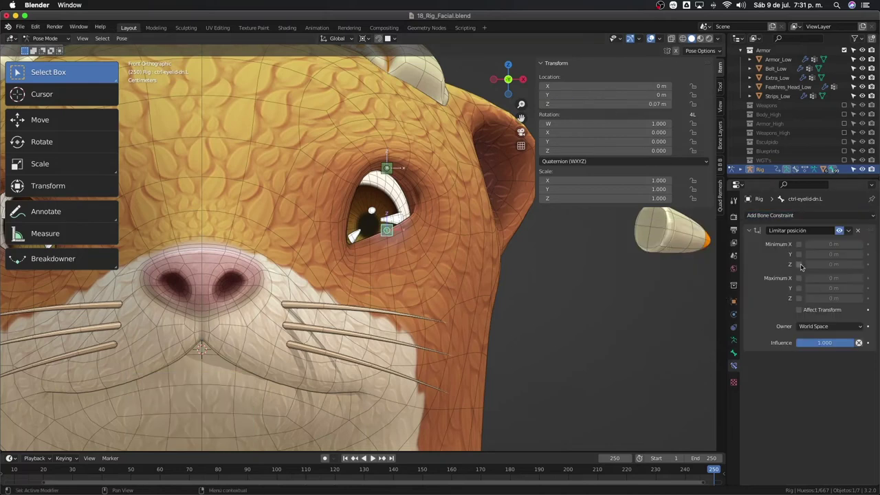
click(799, 298)
key(ctrl+v)
click(816, 310)
click(830, 325)
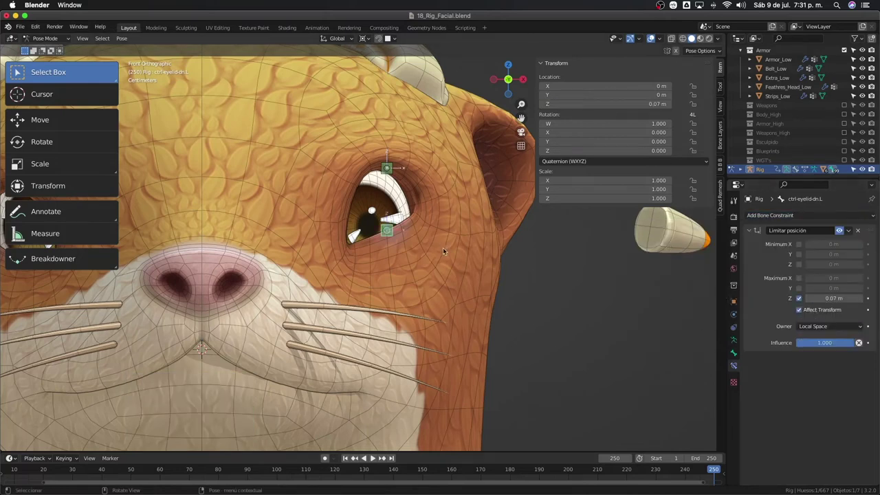
Enable Min Z at -0.025 m on the lower-eyelid control's Limit Location constraint
key(ctrl+z)
click(348, 236)
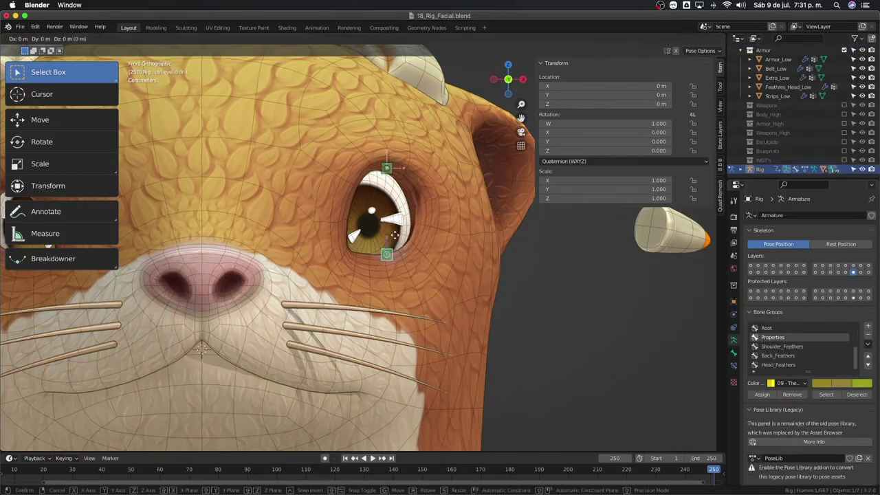
key(ctrl+z)
click(390, 256)
key(ctrl+Tab)
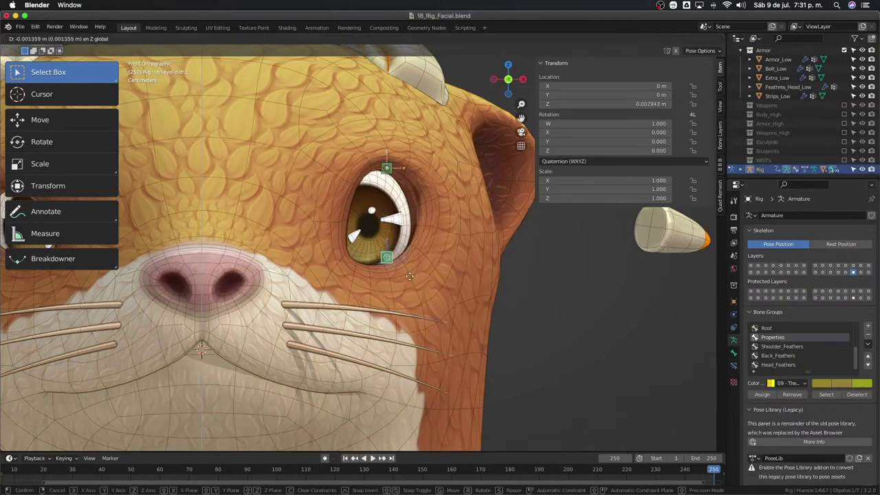
click(733, 369)
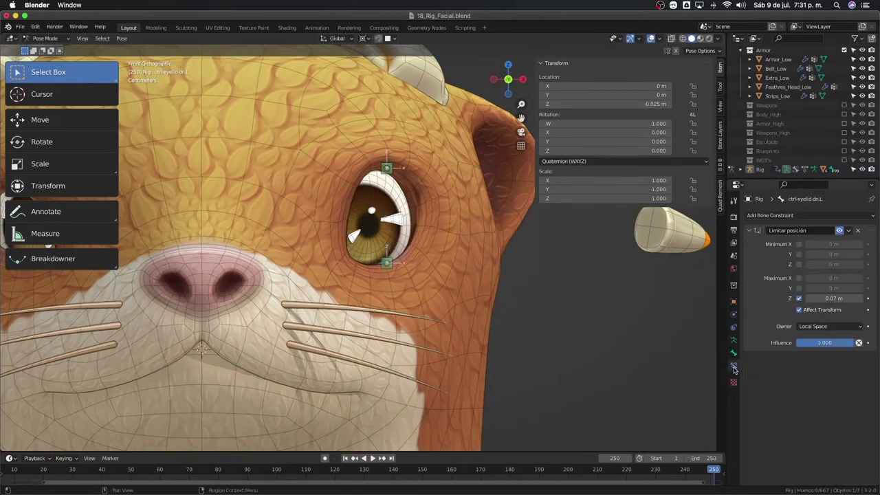
click(799, 264)
double_click(833, 264)
text(-0.025)
key(Return)
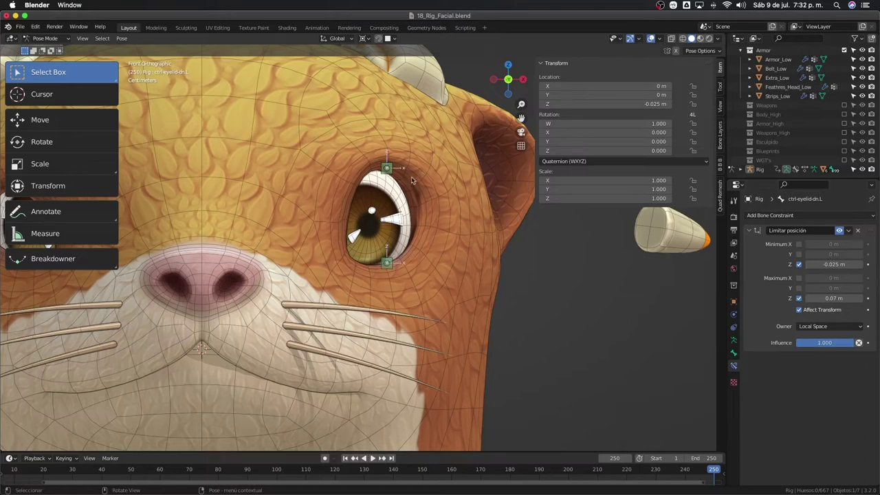
Reset the body mesh's Eyelid_Bottom_Dw.L shape key value to 0
key(ctrl+Tab)
click(436, 258)
click(733, 303)
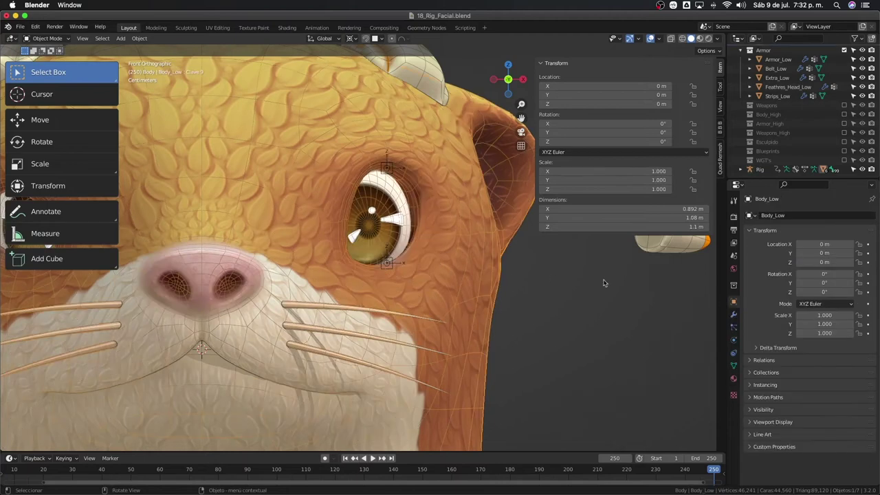
click(733, 315)
click(734, 365)
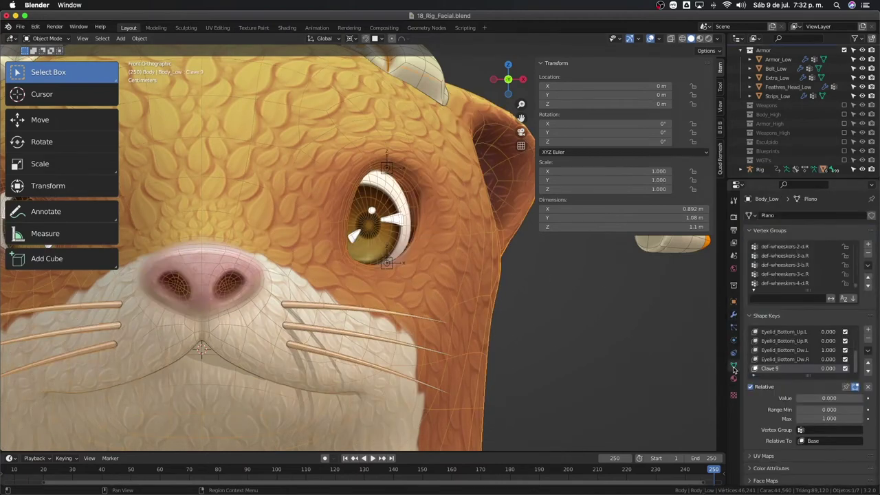
drag(835, 350, 798, 351)
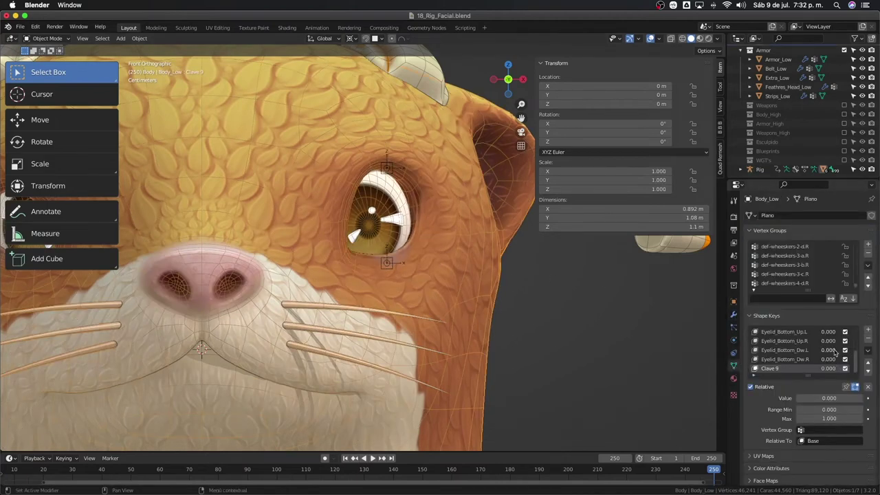
scroll(832, 354, up, 5)
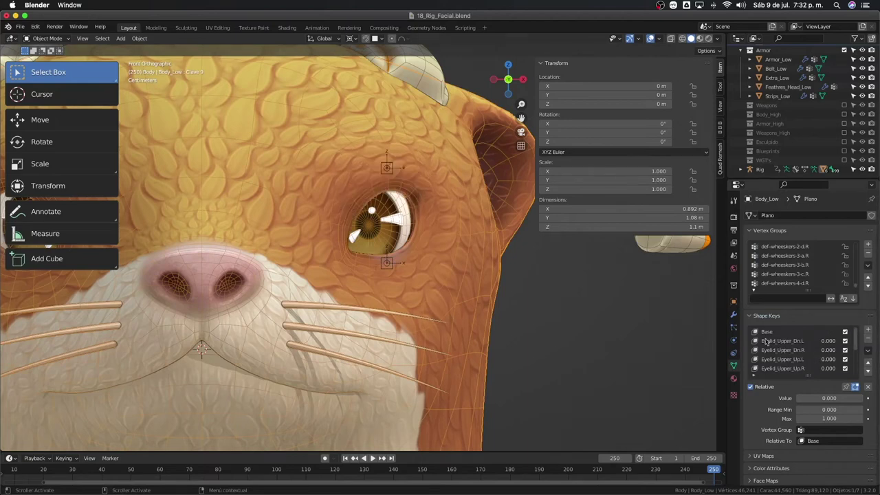
Return the rig to Pose Mode and select the upper, then lower, eyelid controls
click(386, 167)
key(ctrl+Tab)
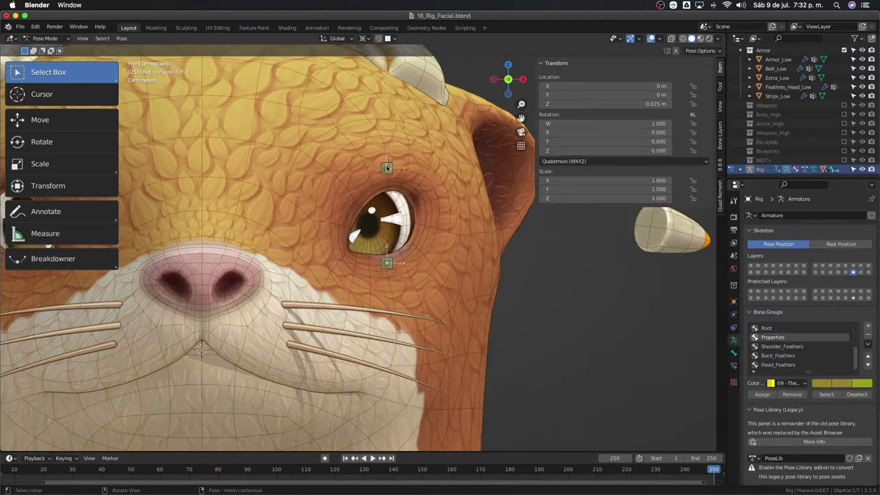
click(386, 186)
click(386, 266)
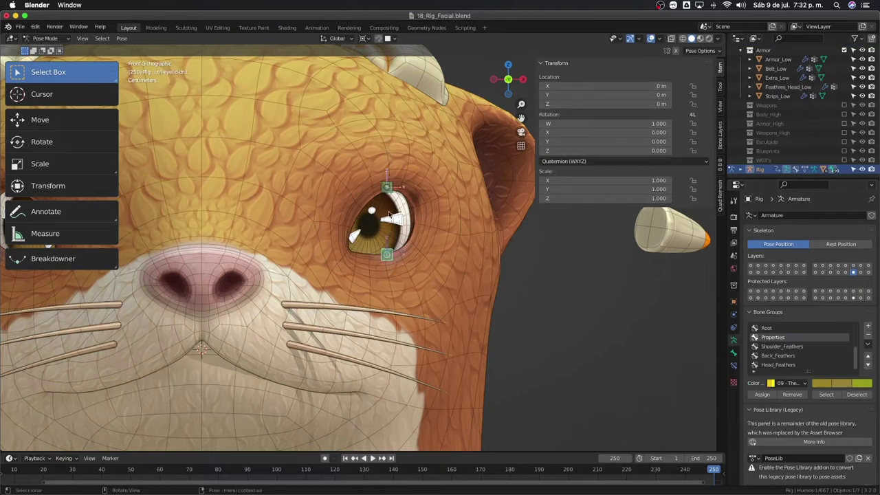
Test-move the eyelid controls around the eye and cancel, leaving them at rest
key(g)
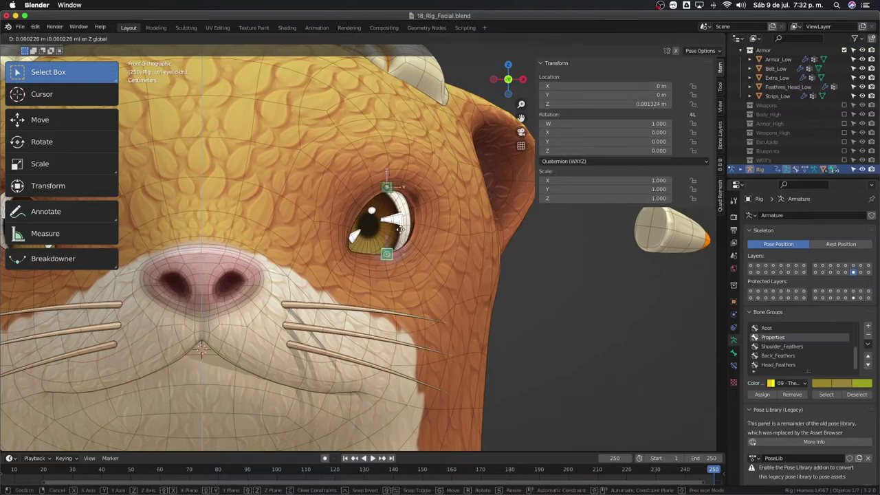
key(x)
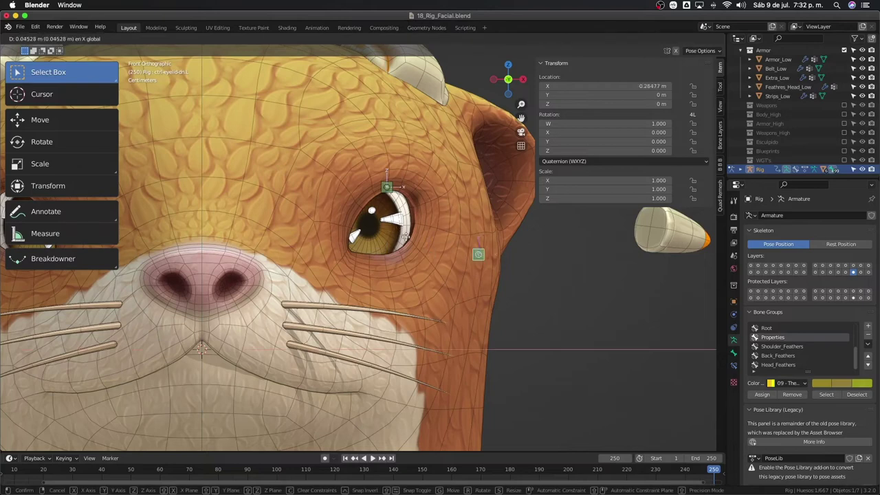
key(Escape)
middle_drag(299, 227, 357, 206)
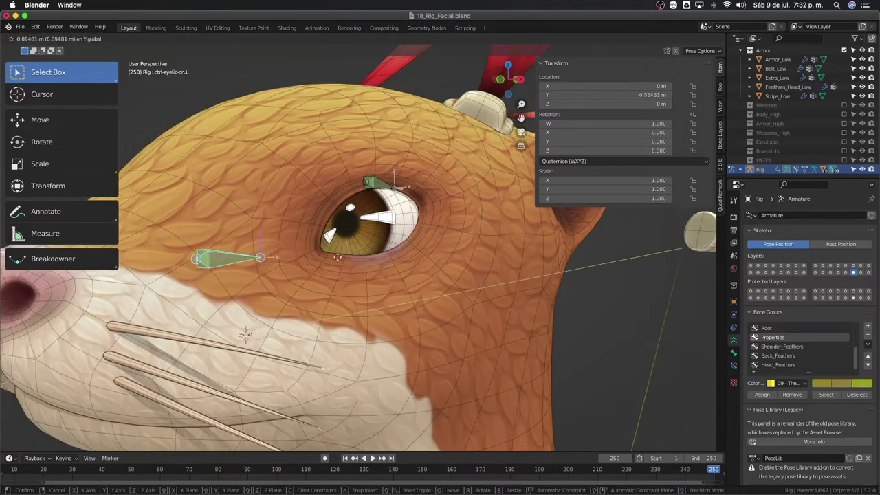
key(Escape)
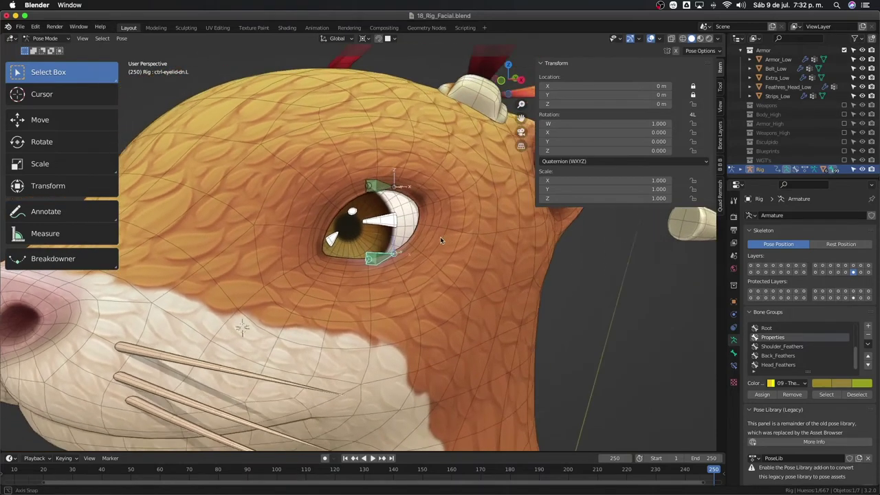
middle_drag(440, 236, 432, 275)
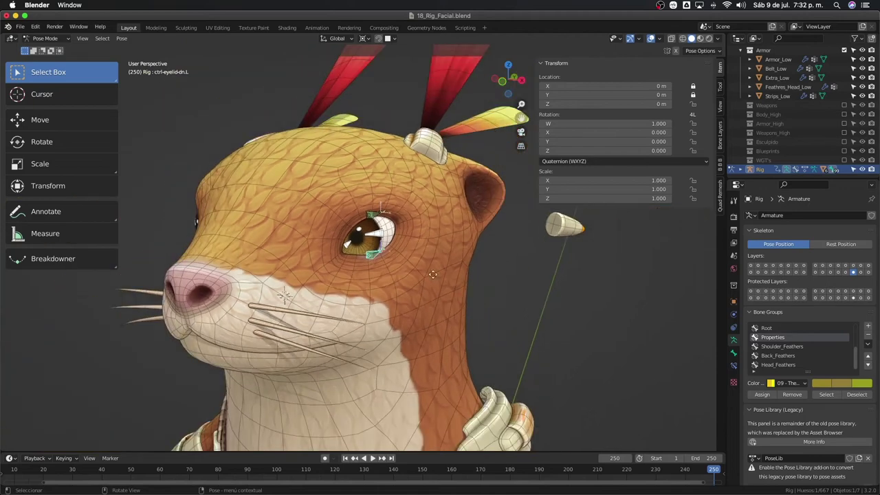
key(g)
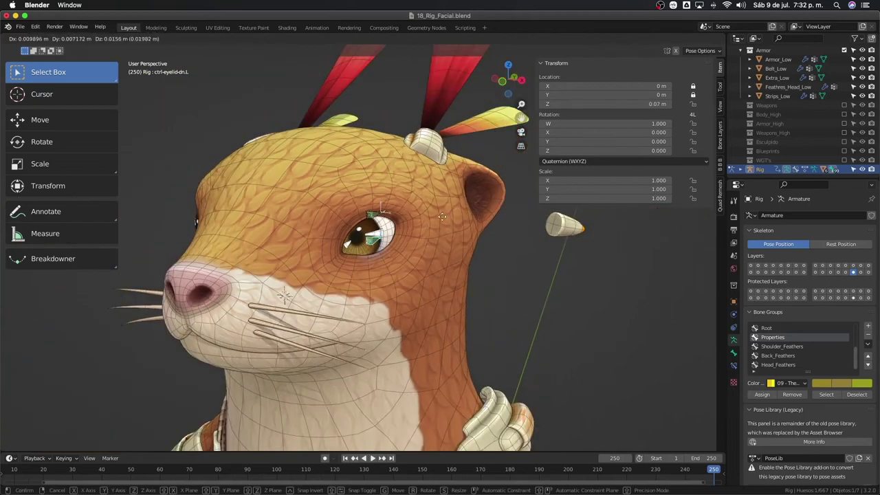
mouse_move(422, 221)
middle_down()
mouse_move(399, 199)
mouse_move(447, 225)
middle_up()
right_click(396, 197)
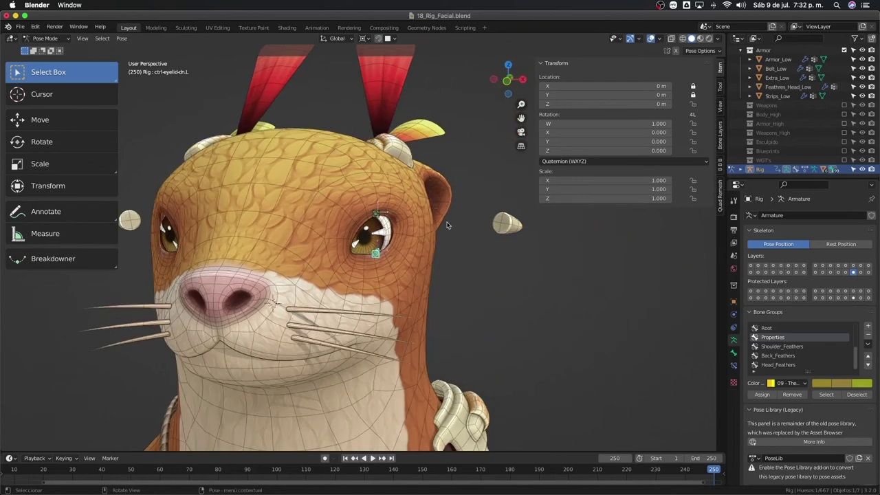
In front orthographic view, lock the Y location of ctrl-eyelid-upper.L
key(KP_1)
scroll(432, 231, up, 1)
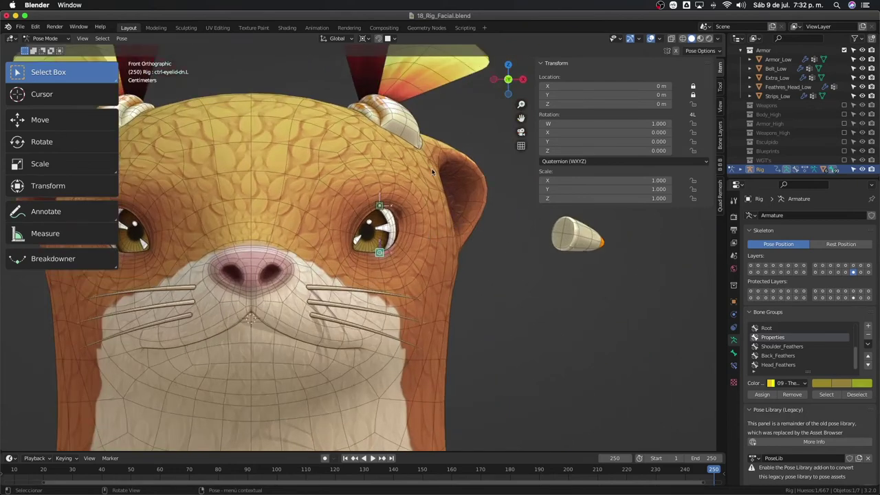
click(377, 206)
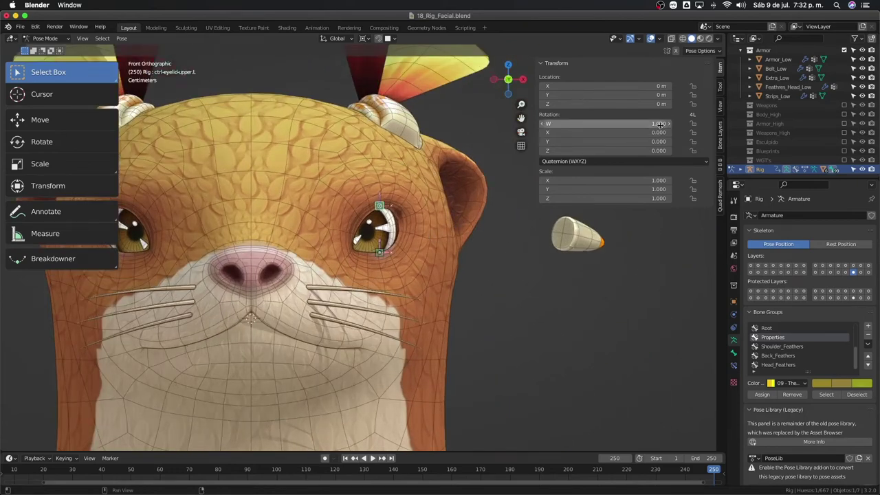
click(693, 95)
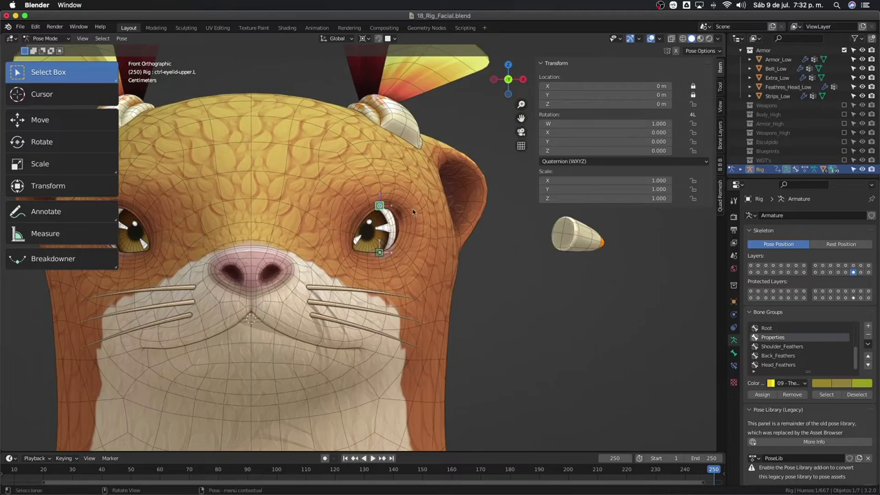
right_click(396, 268)
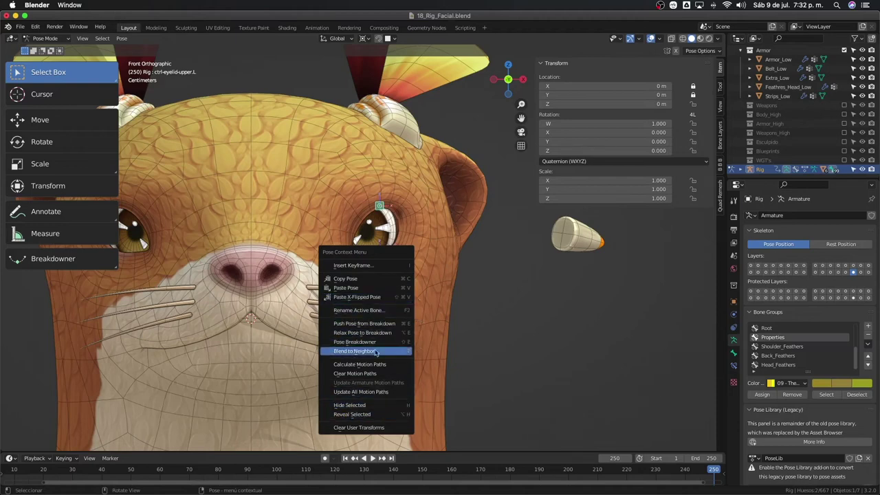
Symmetrize the left eyelid control bones to create matching .R bones
key(Tab)
right_click(431, 210)
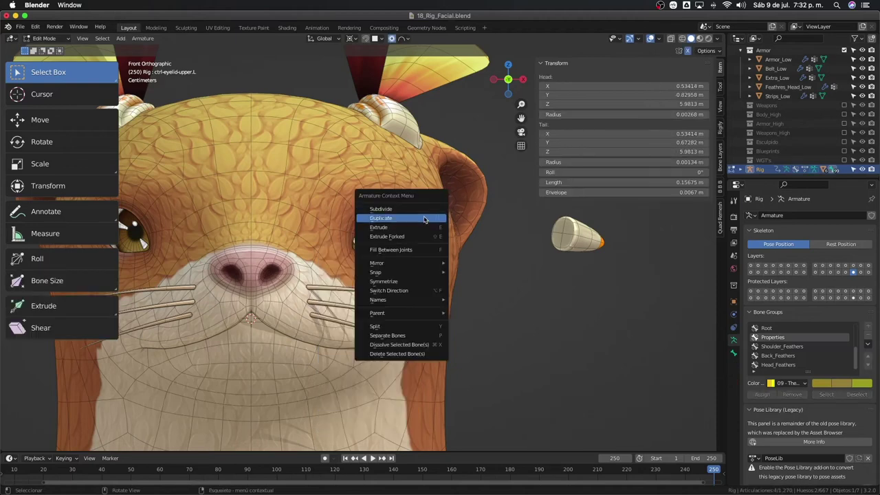
click(405, 281)
scroll(381, 272, down, 2)
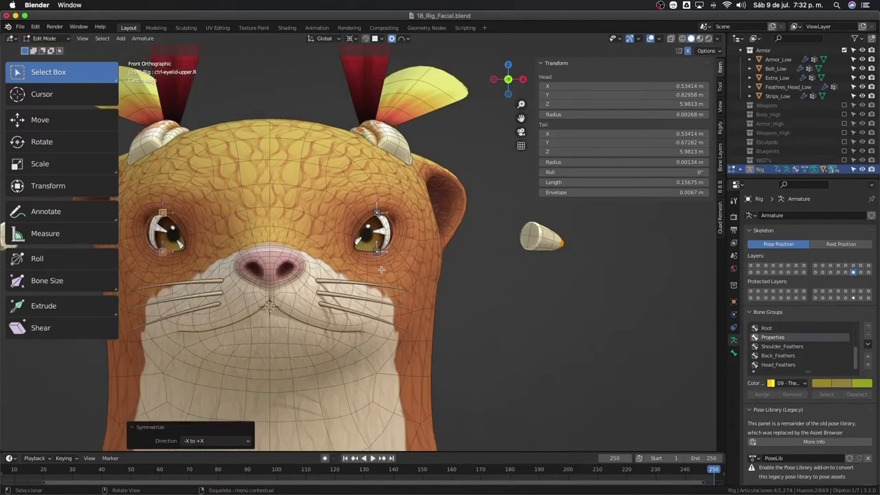
key(Tab)
Test-move the left upper eyelid control in Pose Mode and cancel
shift+middle_drag(382, 269, 444, 269)
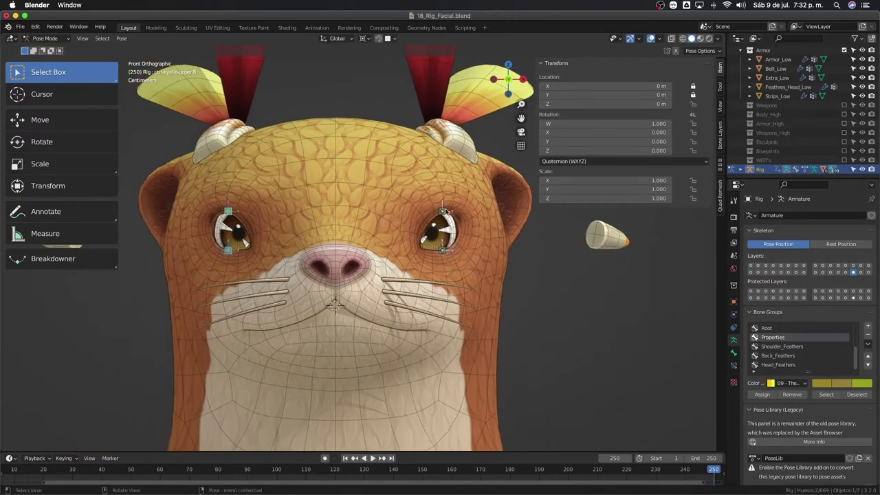
click(444, 210)
key(g)
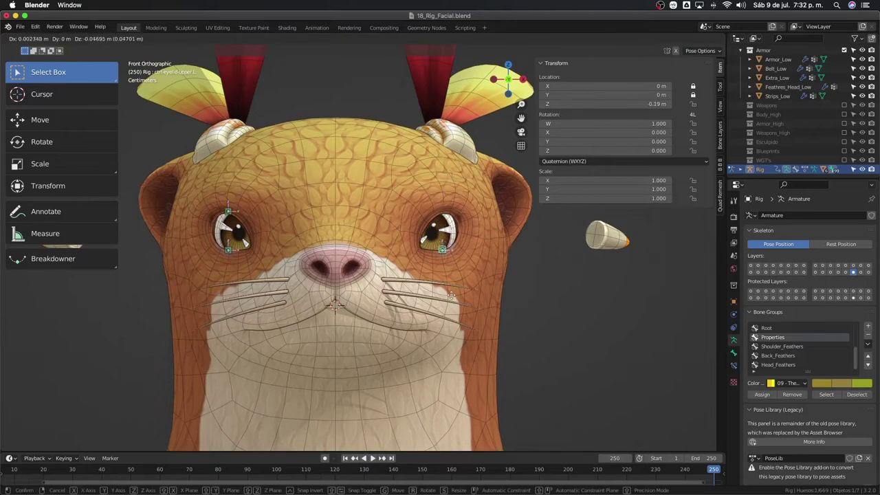
right_click(459, 203)
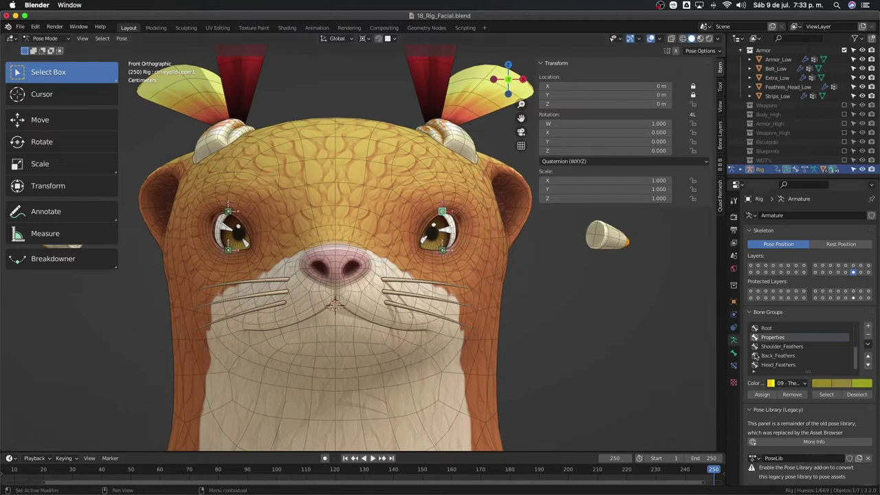
click(491, 292)
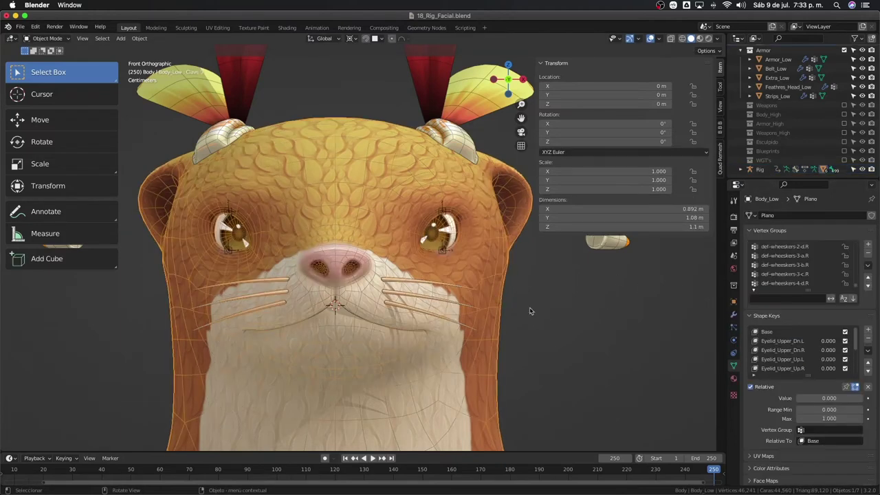
scroll(825, 337, up, 1)
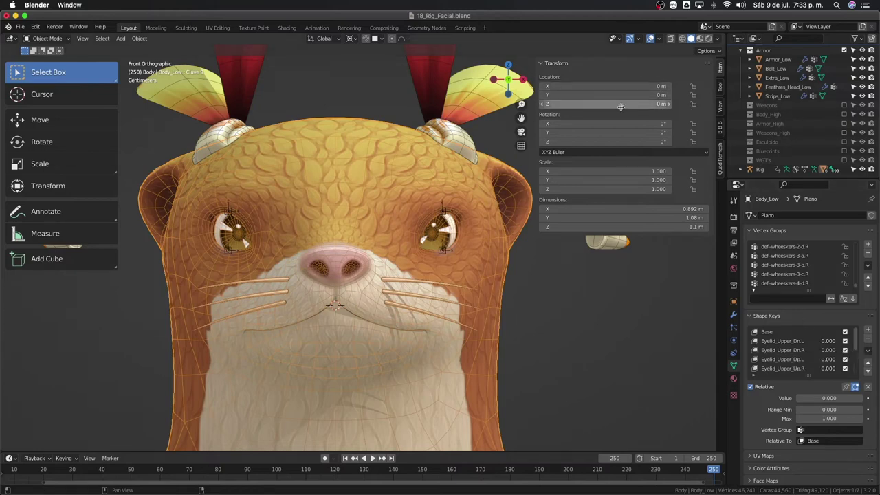
click(445, 216)
key(ctrl+Tab)
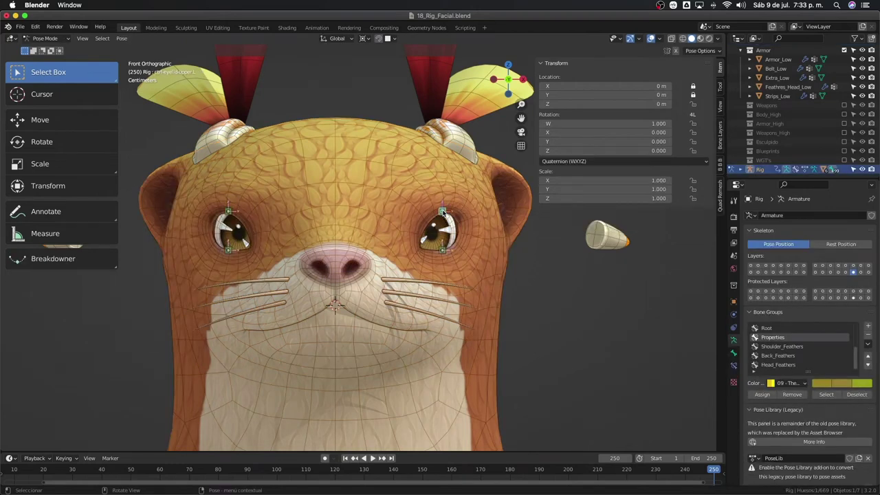
click(444, 213)
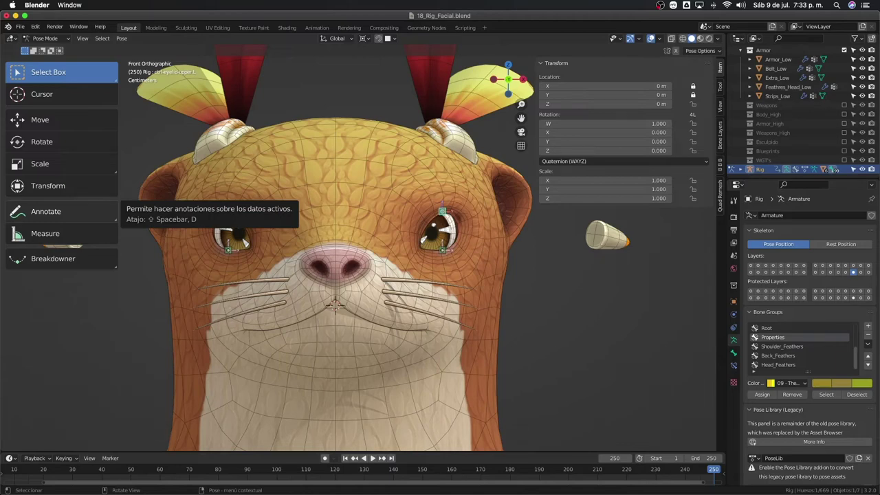
scroll(337, 275, down, 1)
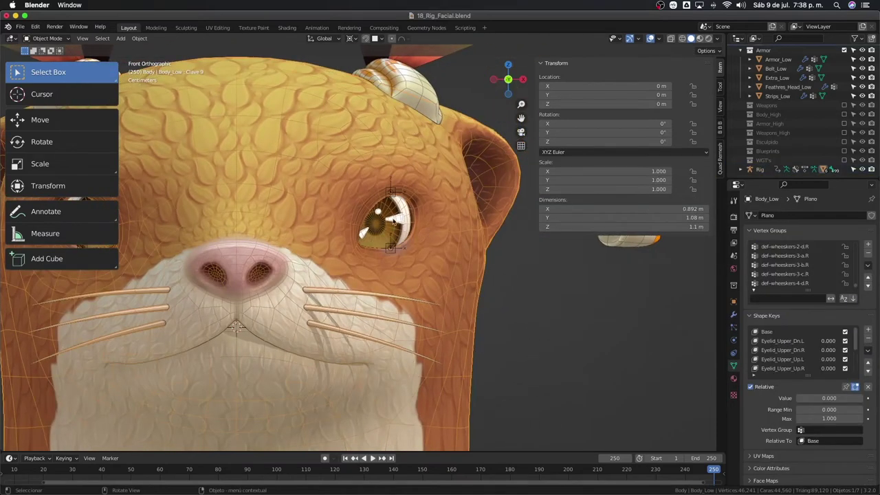
Copy the Location Z data path of the upper eyelid control bone
key(ctrl+Tab)
click(391, 196)
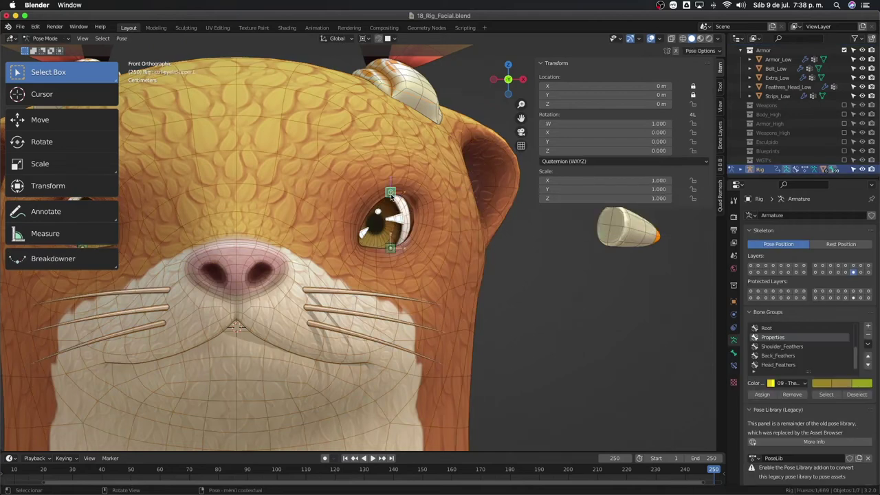
right_click(616, 104)
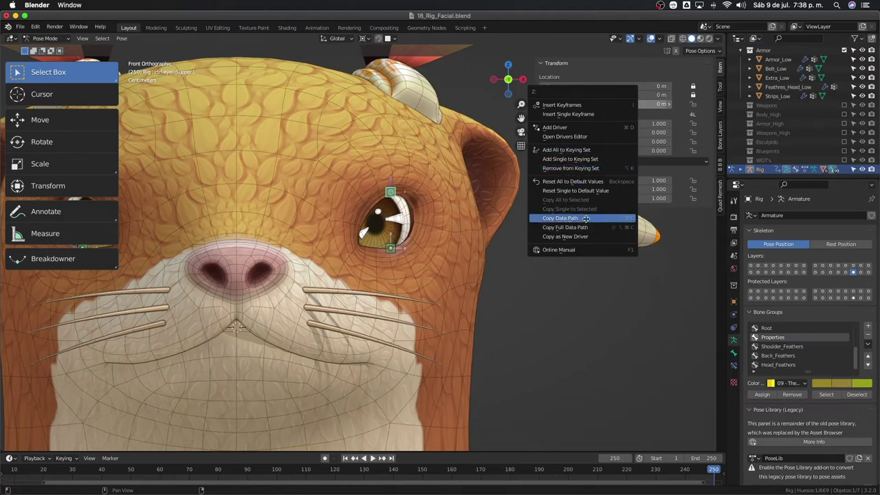
click(585, 218)
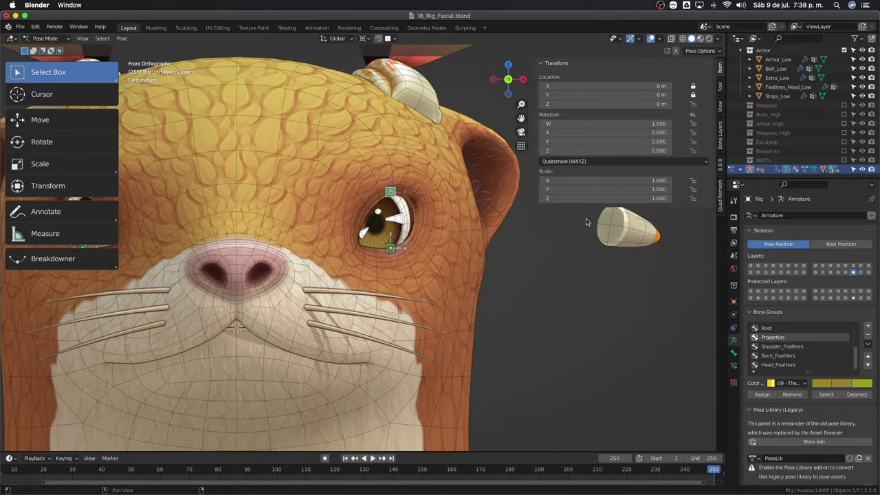
Add a driver to the body mesh's Eyelid_Upper_Dn.L shape key value
key(ctrl+Tab)
click(469, 231)
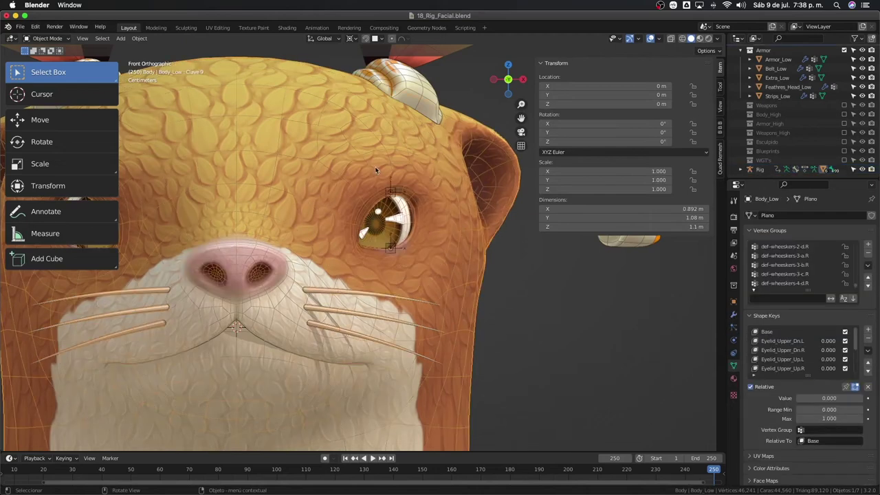
scroll(791, 272, up, 6)
scroll(777, 356, down, 3)
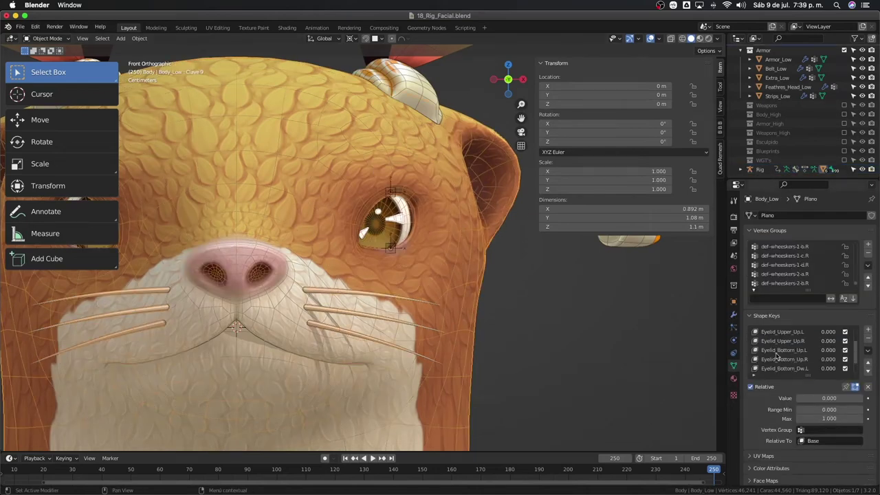
scroll(778, 356, up, 3)
click(780, 341)
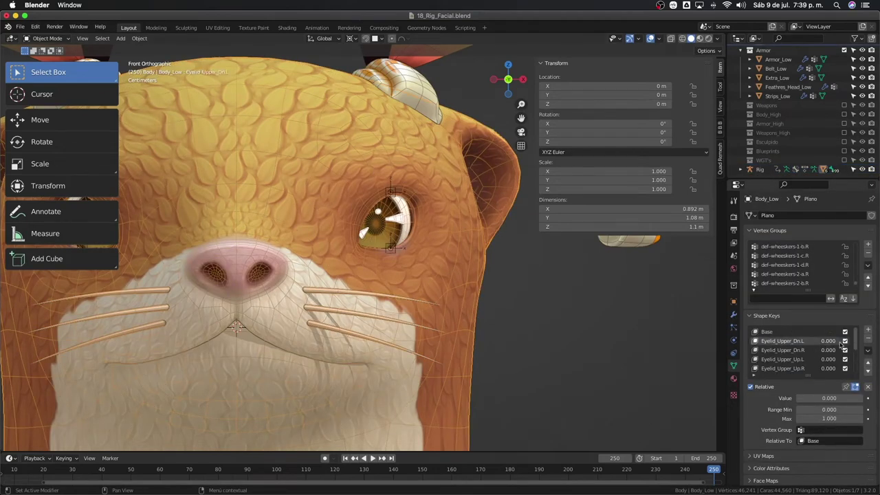
right_click(828, 341)
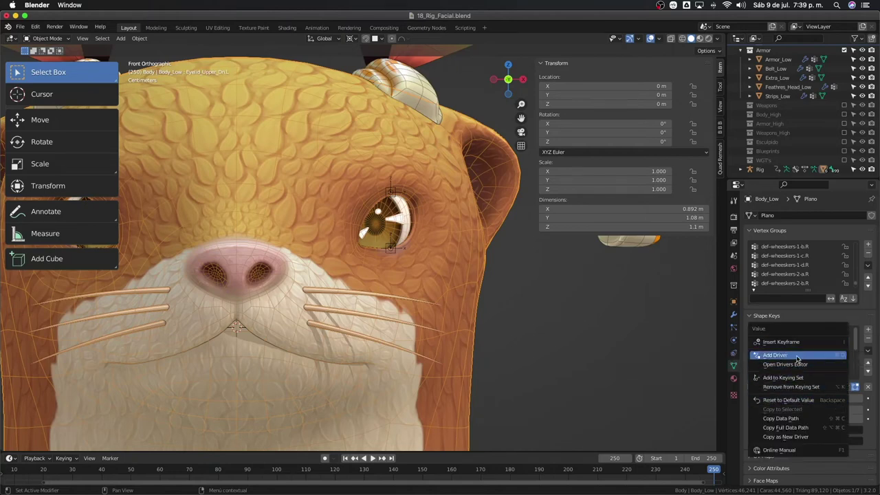
click(797, 356)
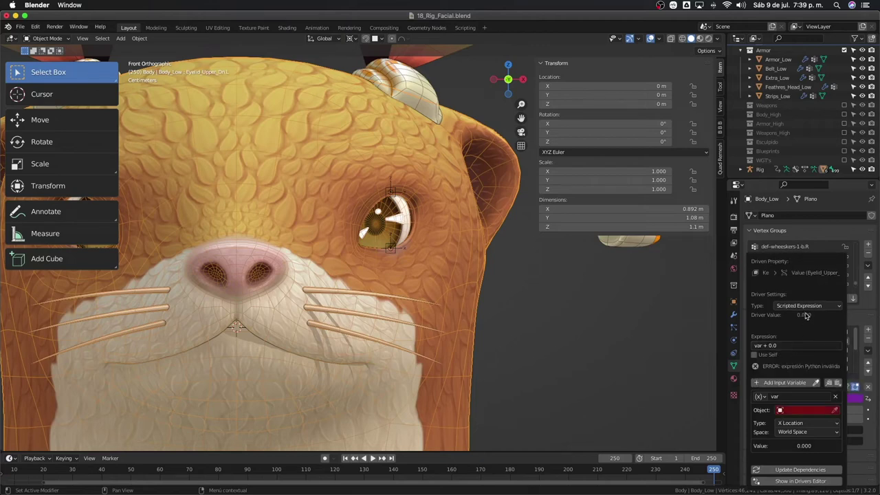
Use Averaged Value for the driver, with a Single Property variable reading the Rig
click(808, 307)
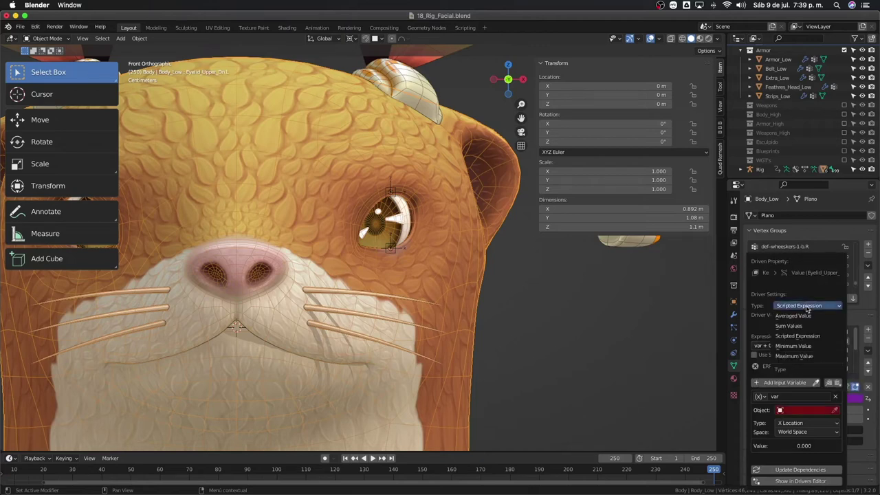
click(798, 317)
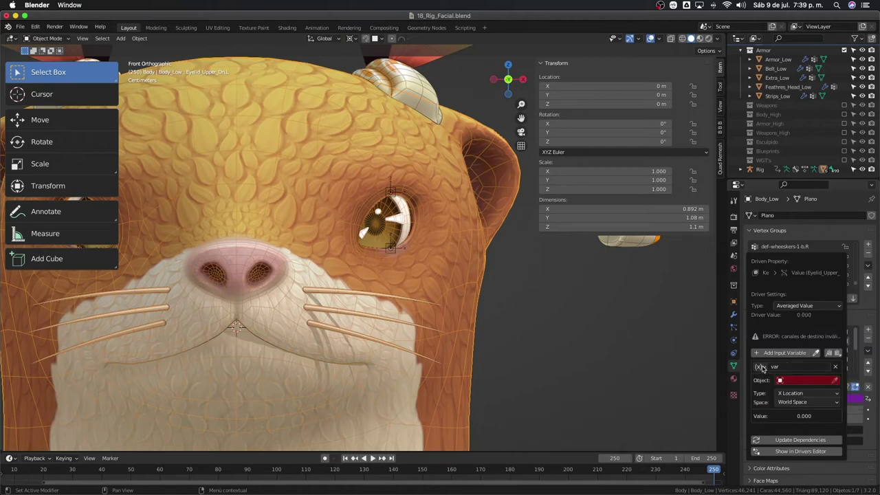
click(761, 369)
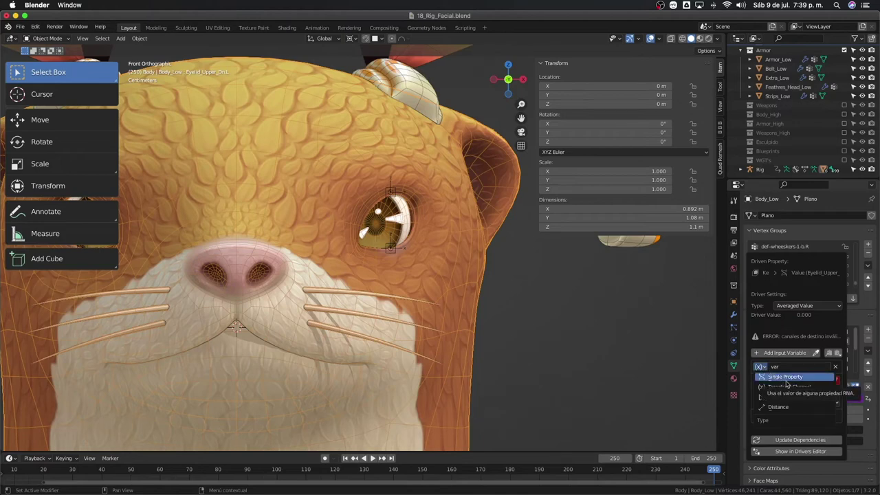
click(807, 381)
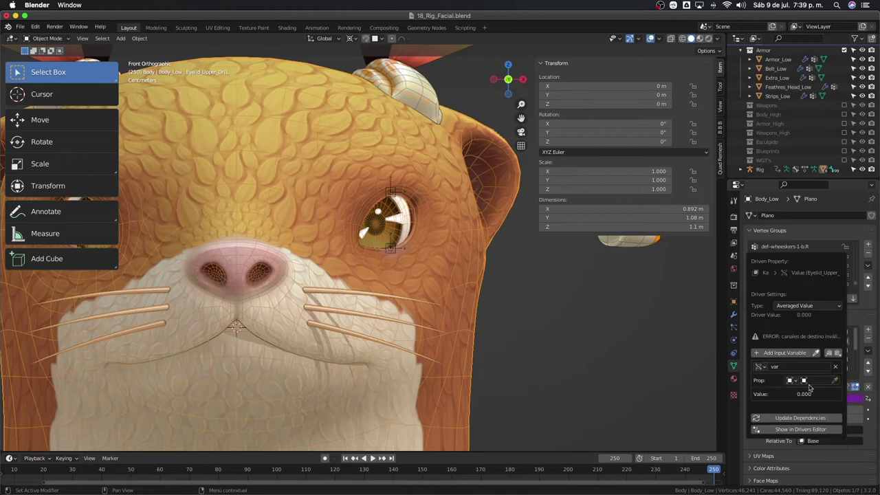
click(812, 381)
scroll(812, 381, down, 5)
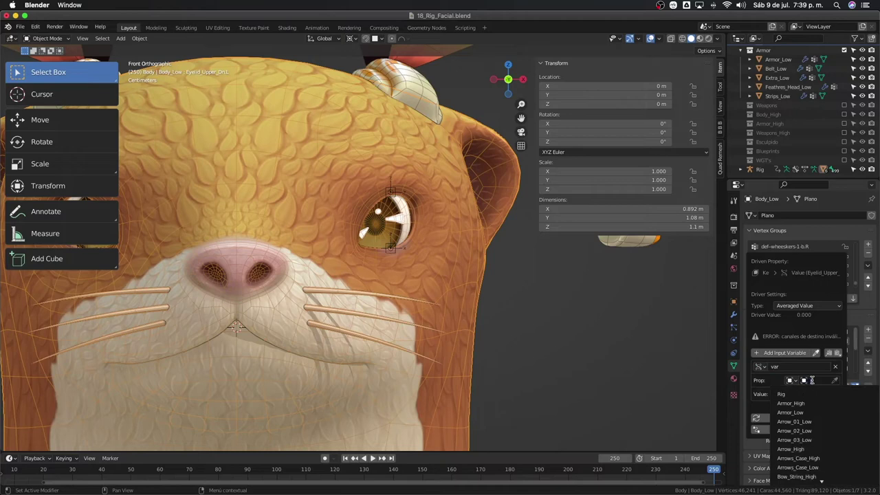
scroll(814, 380, down, 5)
text(rig)
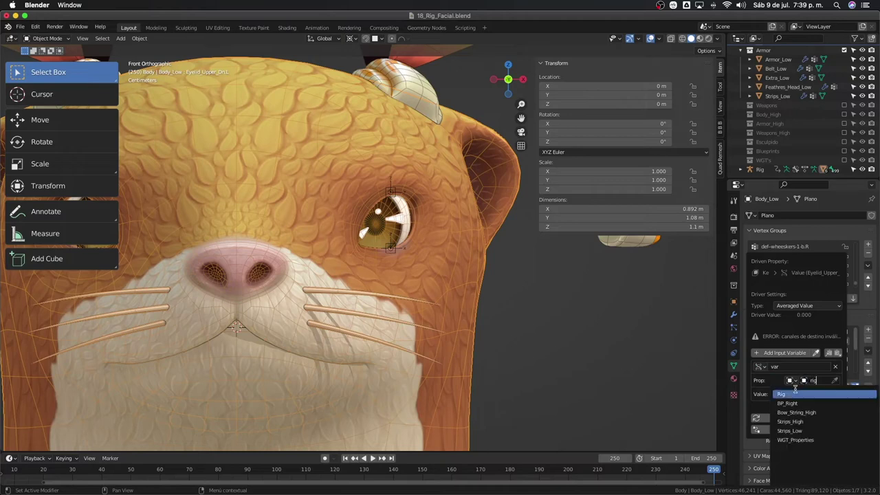
click(796, 394)
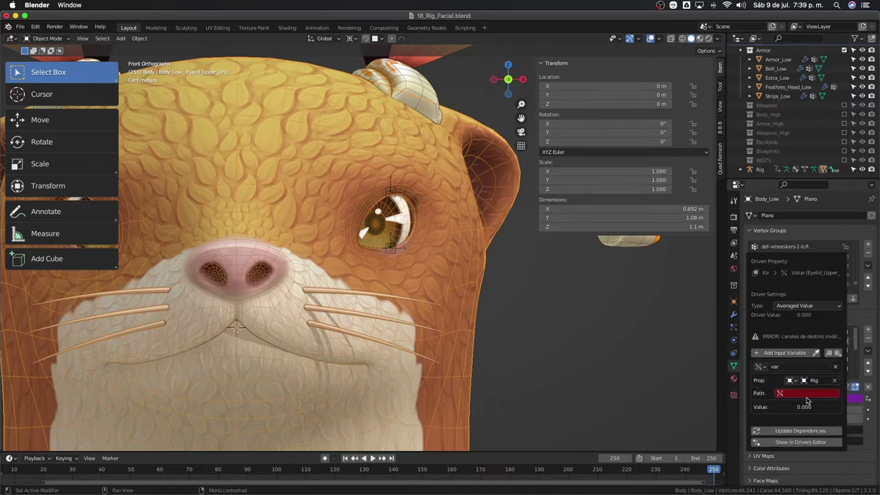
Paste the eyelid bone's data path into the variable and update dependencies
right_click(807, 401)
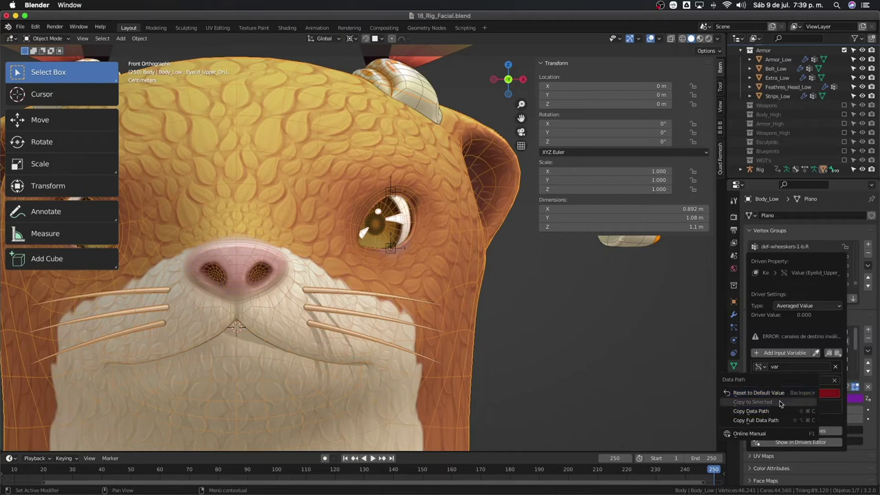
click(830, 392)
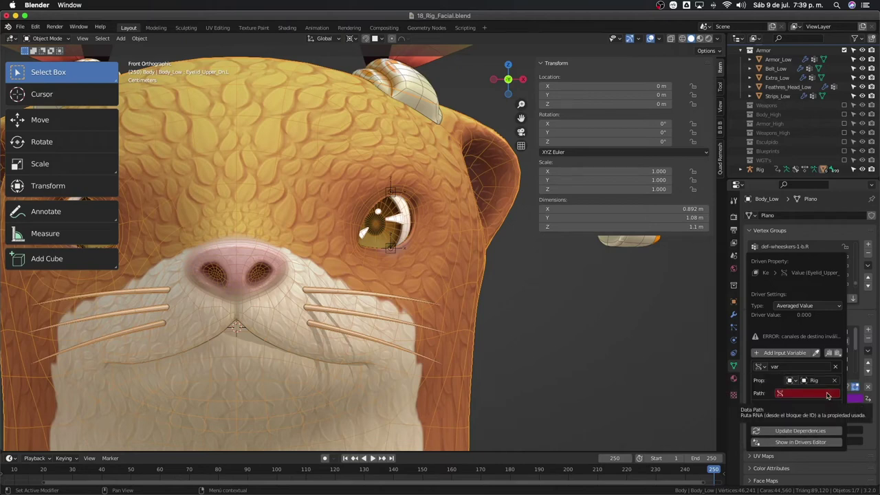
key(ctrl+v)
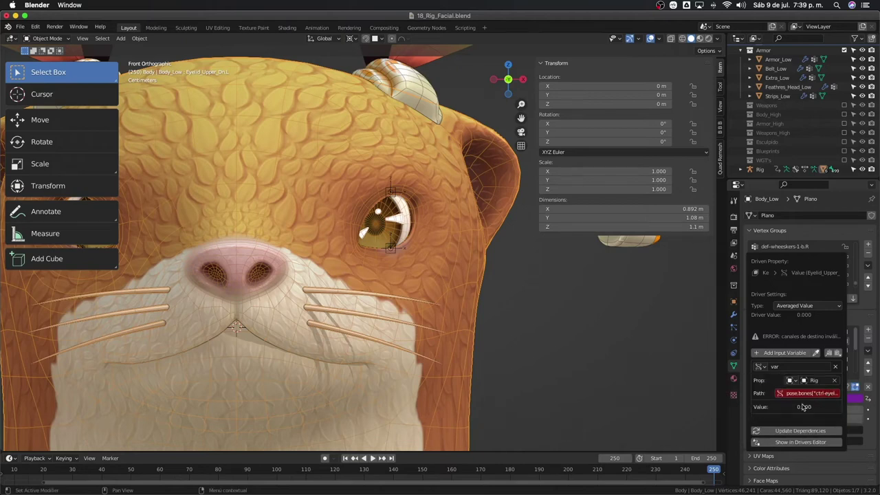
click(799, 430)
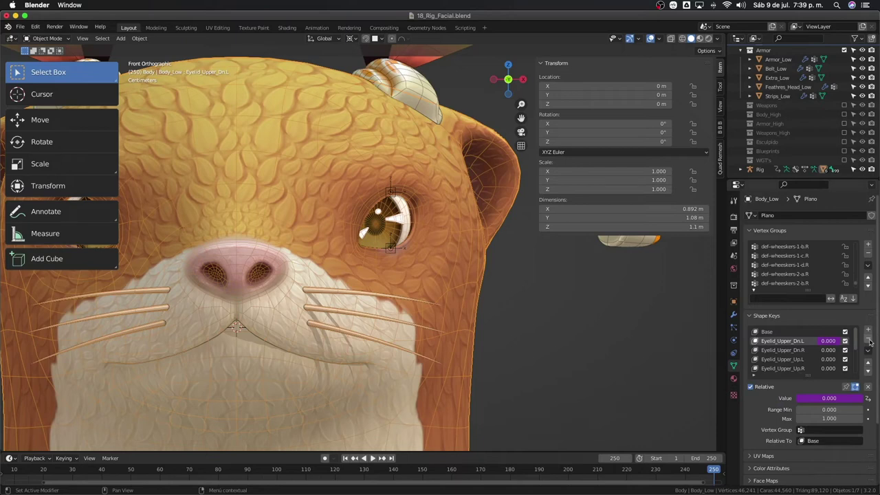
click(393, 195)
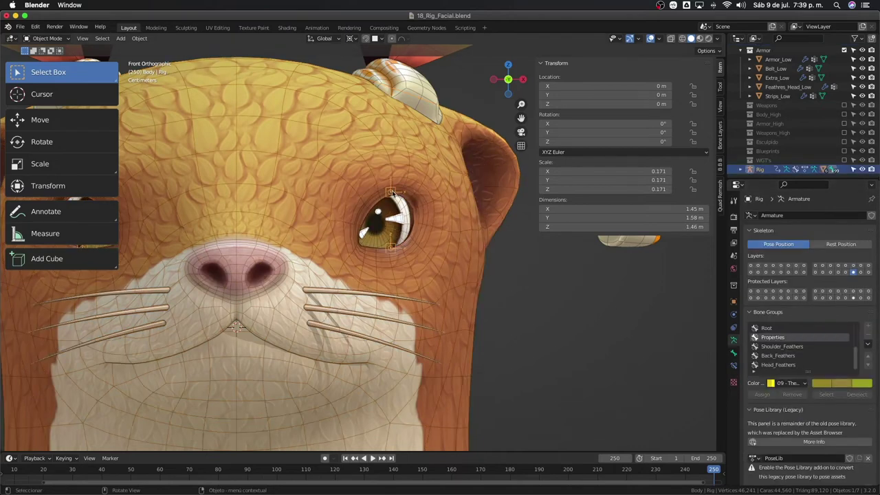
Test-move the eyelid bone in Pose Mode and cancel
key(ctrl+Tab)
key(g)
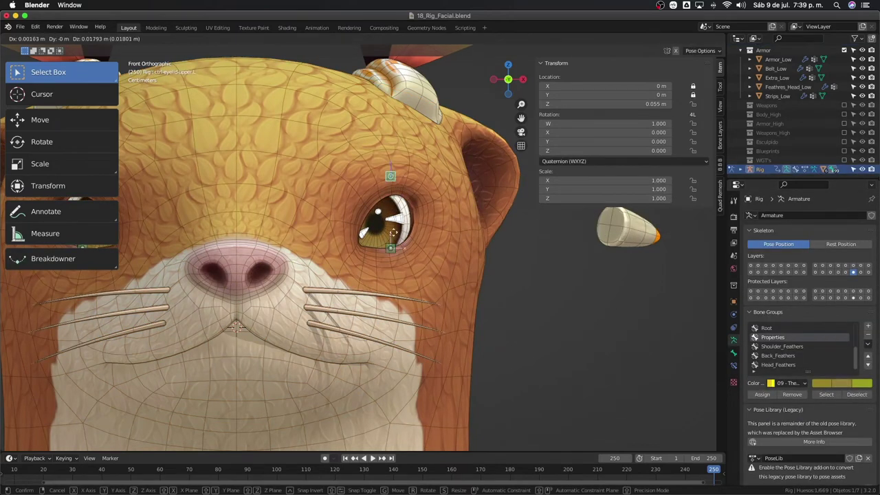
key(Escape)
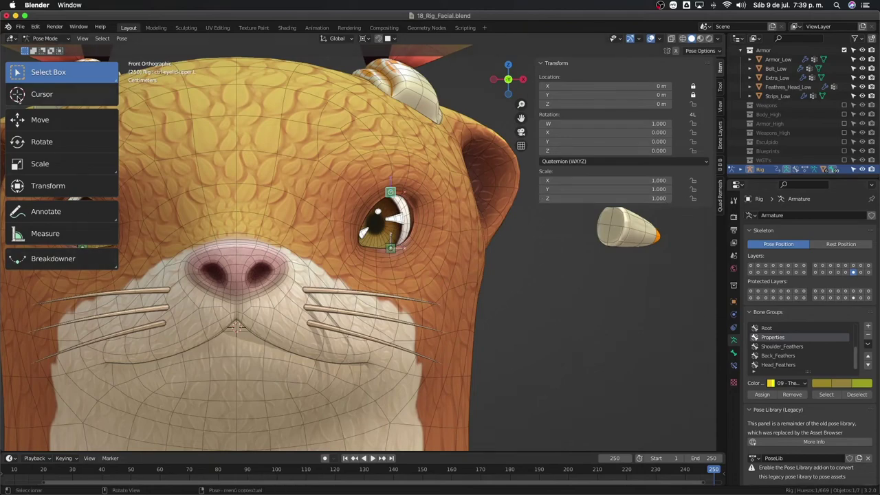
Split the viewport, make the left area a Drivers editor, and expand Body_Low's Key channel
drag(4, 34, 308, 88)
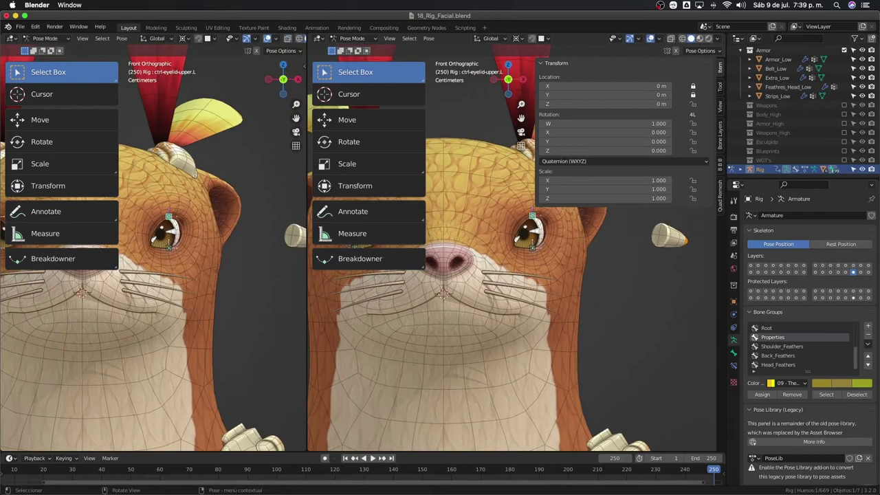
click(12, 40)
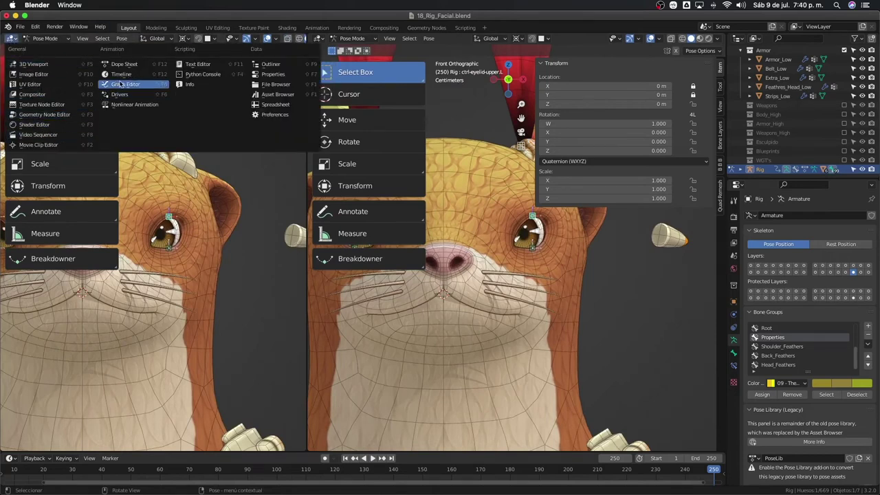
click(140, 94)
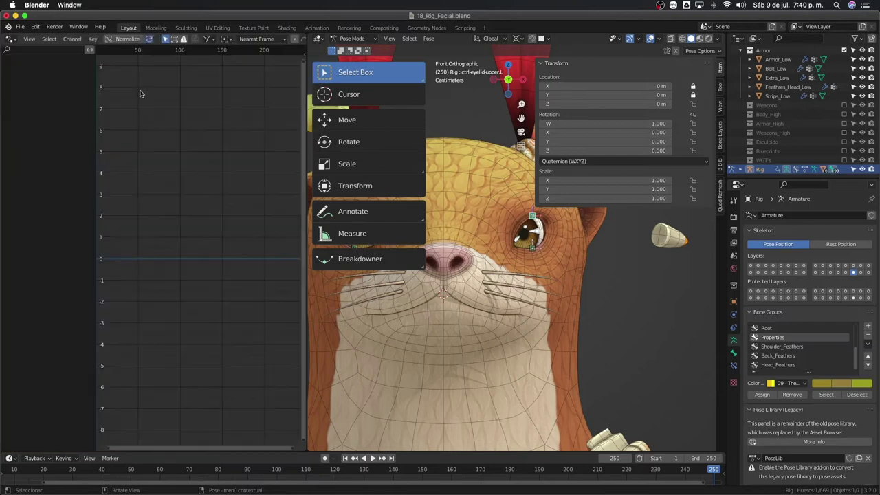
key(ctrl+Tab)
click(580, 273)
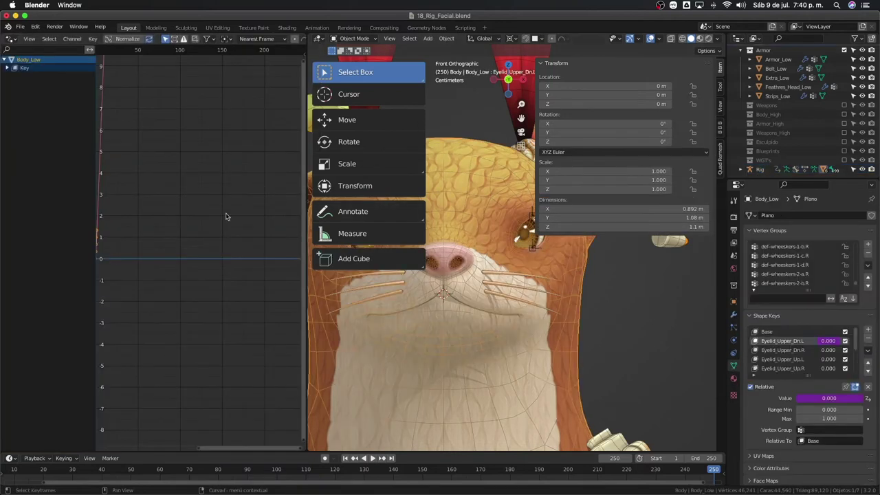
click(6, 68)
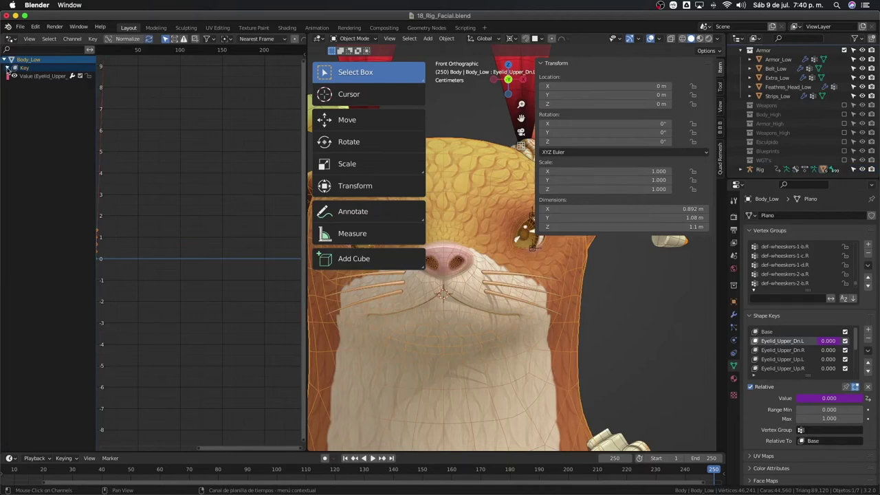
Frame the Eyelid_Upper_Dn.L driver curve and give it a Generator modifier from the sidebar
click(43, 76)
key(Home)
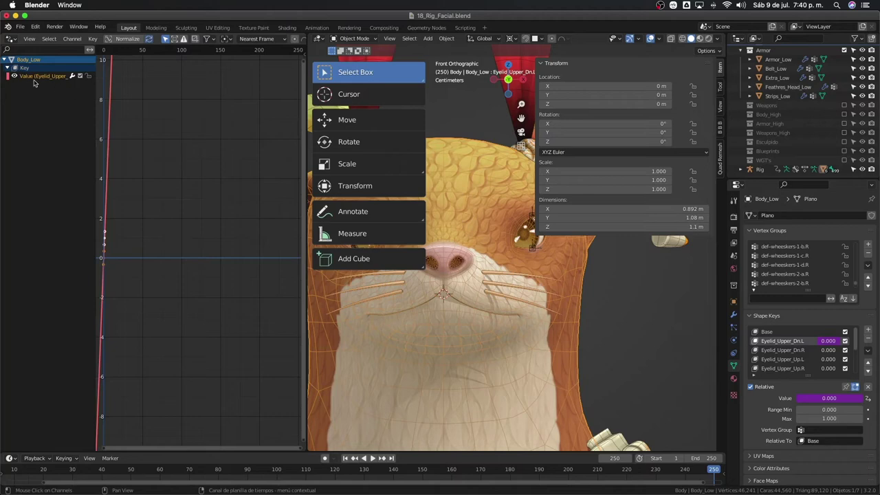
drag(95, 88, 126, 90)
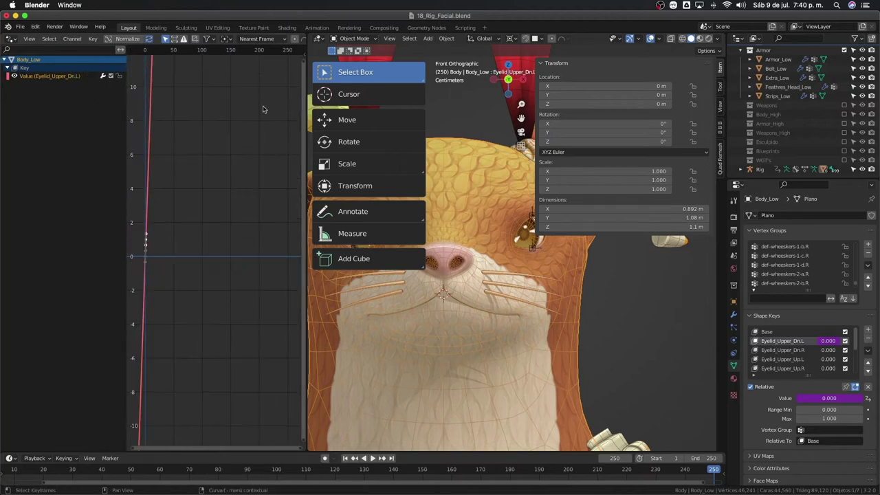
key(n)
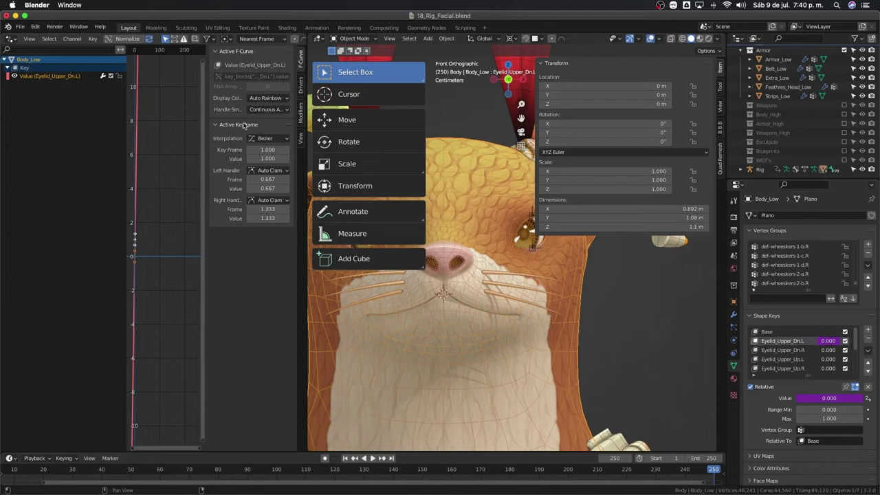
click(301, 85)
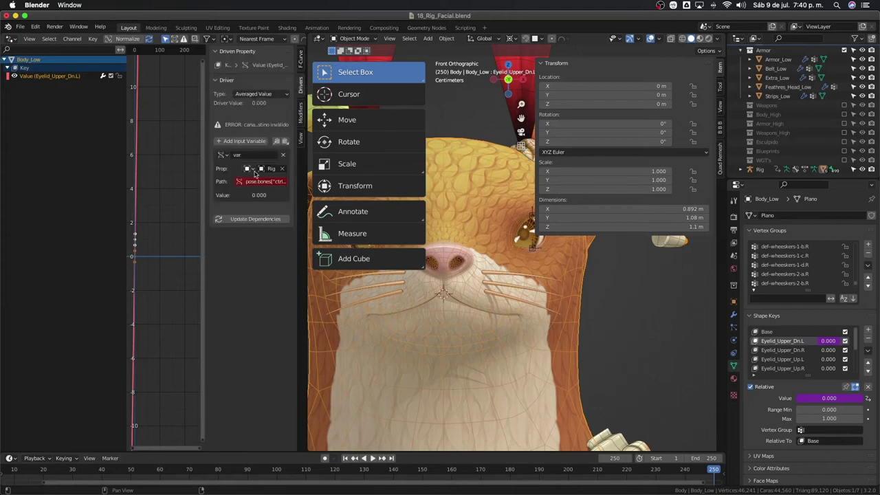
click(300, 116)
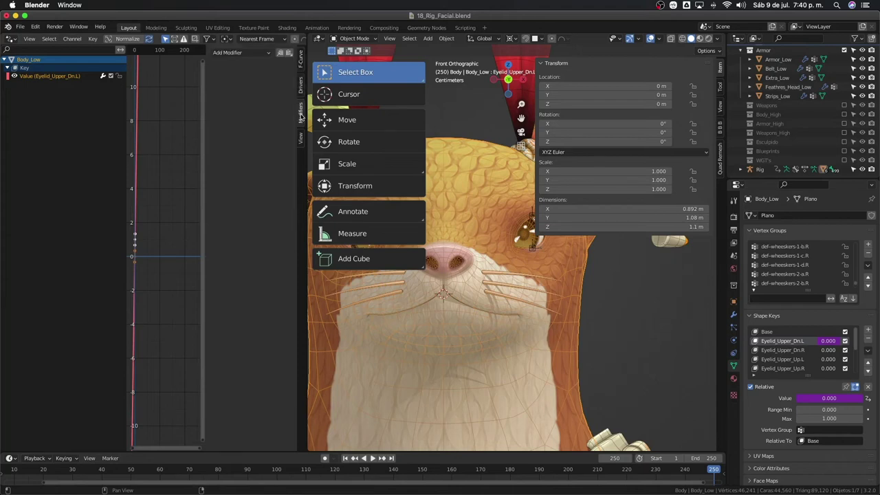
click(254, 52)
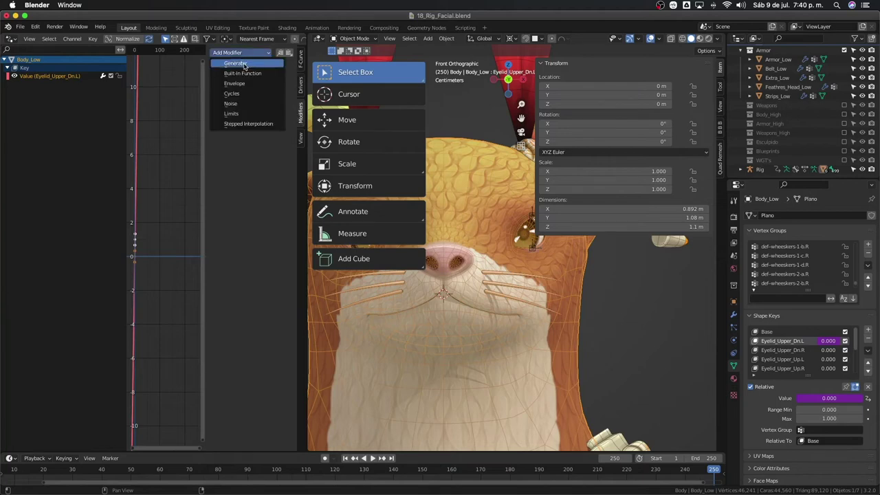
click(244, 66)
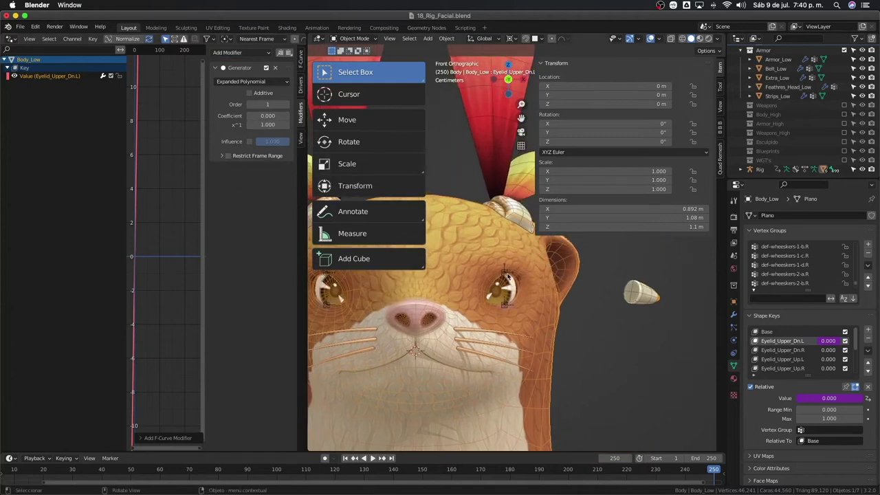
click(506, 274)
Test-move the eyelid bone, then reselect Body_Low and show its driver settings
key(ctrl+Tab)
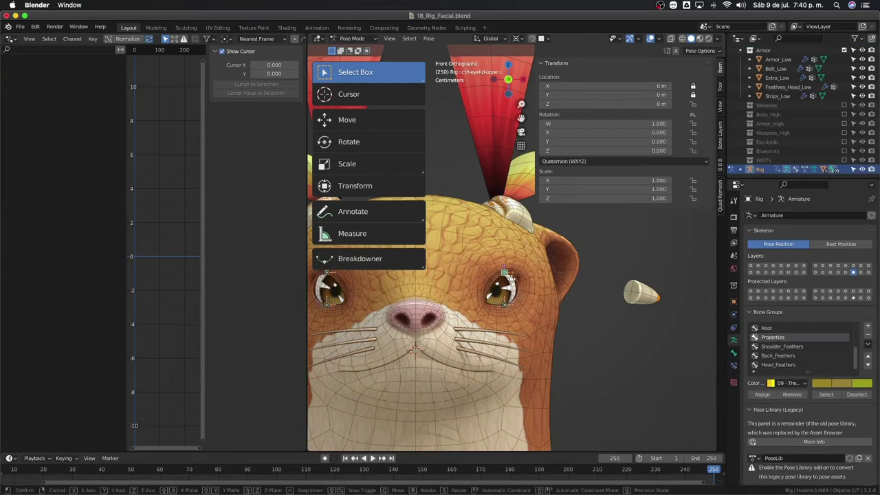
key(g)
right_click(513, 353)
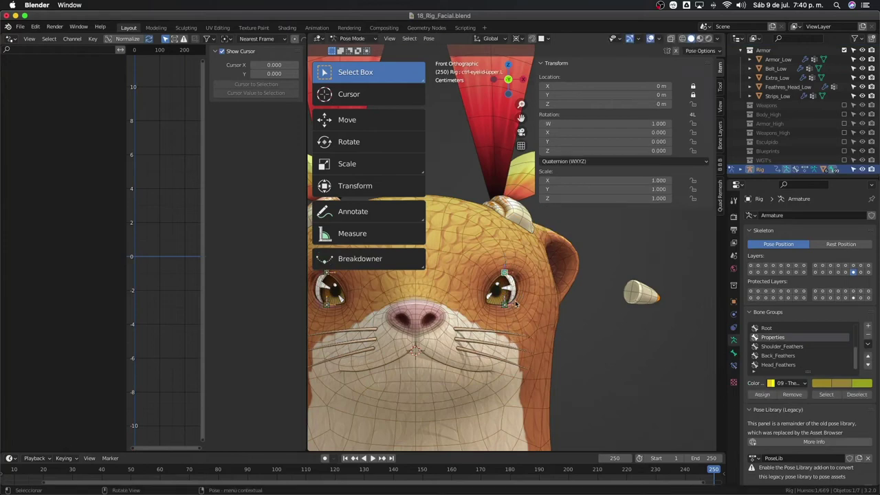
key(ctrl+Tab)
click(534, 265)
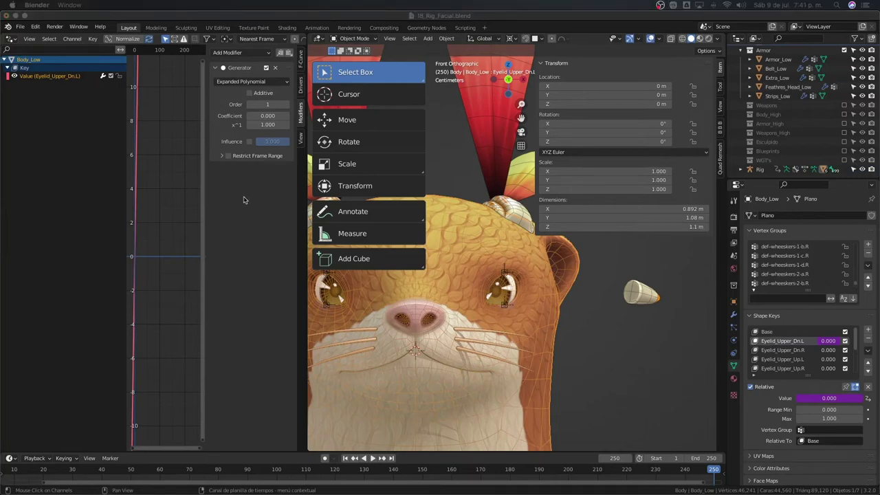
click(301, 85)
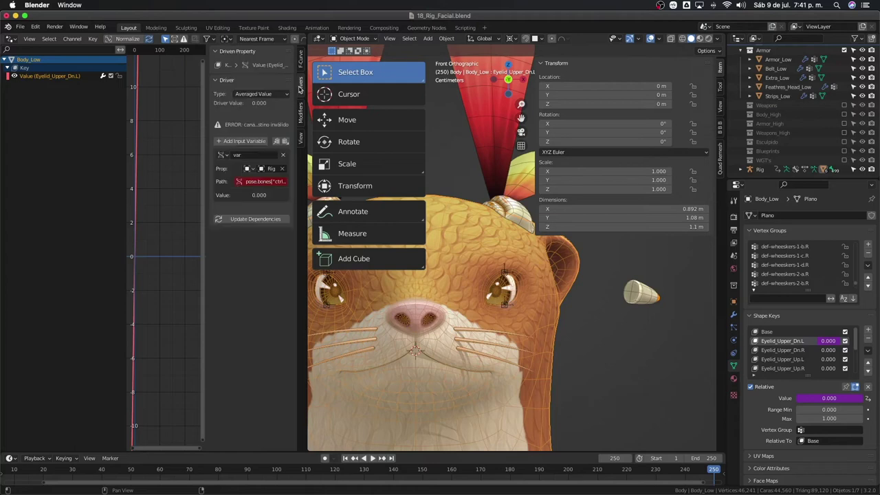
Correct the variable path to pose.bones["ctrl-eyelid-upper.L"].location and confirm it
click(265, 182)
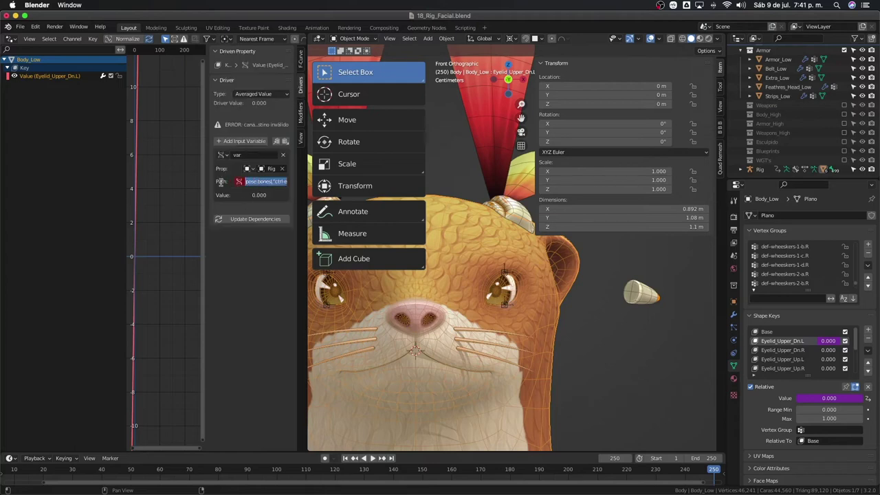
key(Return)
mouse_move(260, 181)
mouse_down()
mouse_move(240, 181)
mouse_move(257, 181)
mouse_up()
click(204, 210)
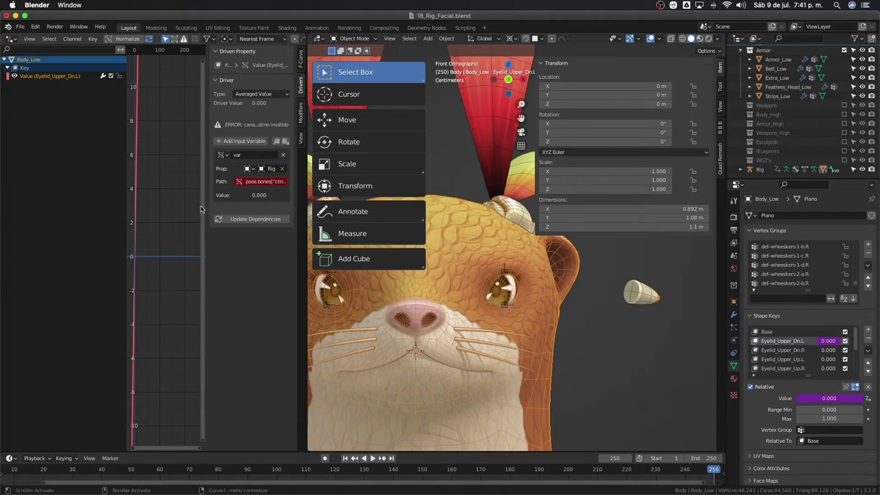
drag(204, 206, 144, 203)
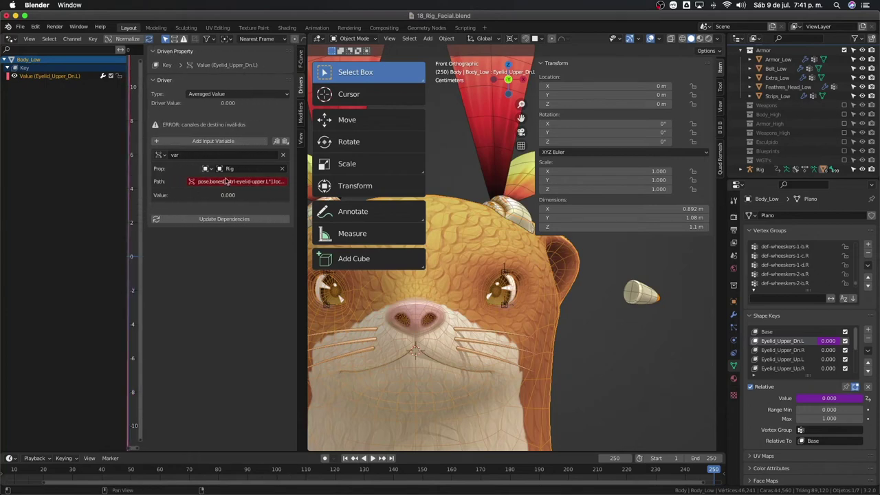
click(260, 182)
click(269, 182)
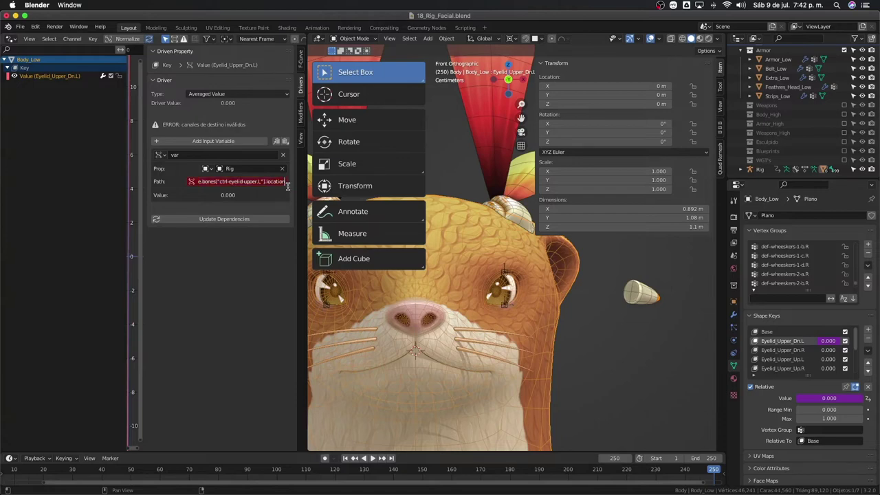
key(End)
key(Return)
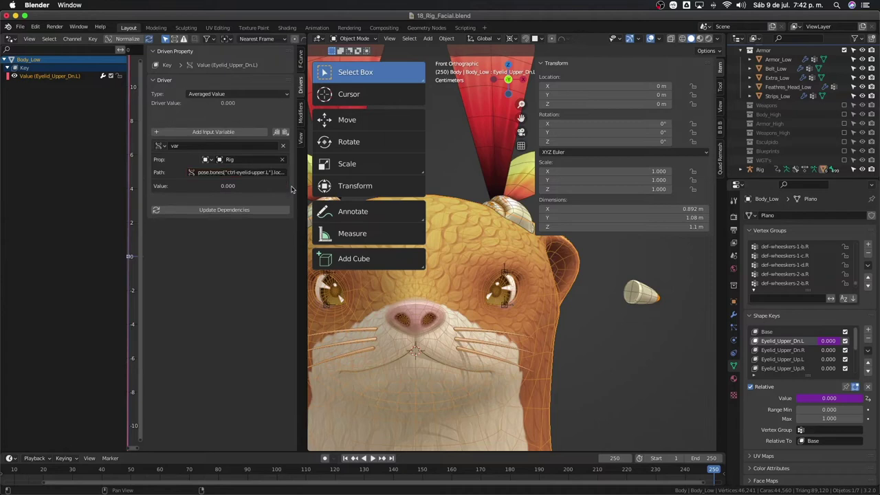
click(278, 173)
click(285, 173)
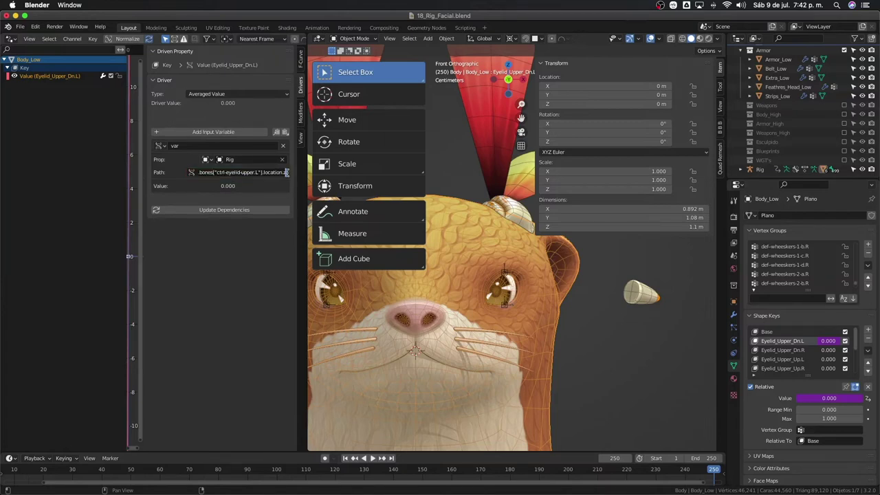
key(Return)
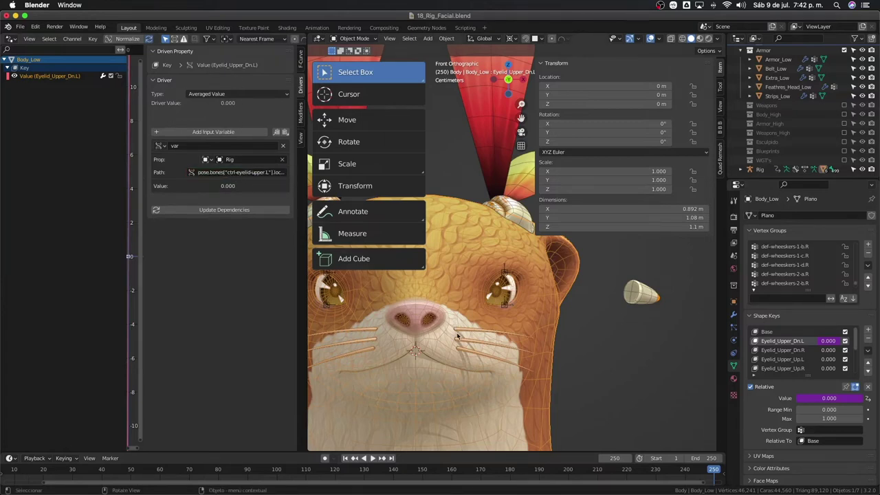
Lower ctrl-eyelid-upper.L along Z to its -0.19 m limit in Pose Mode
click(504, 273)
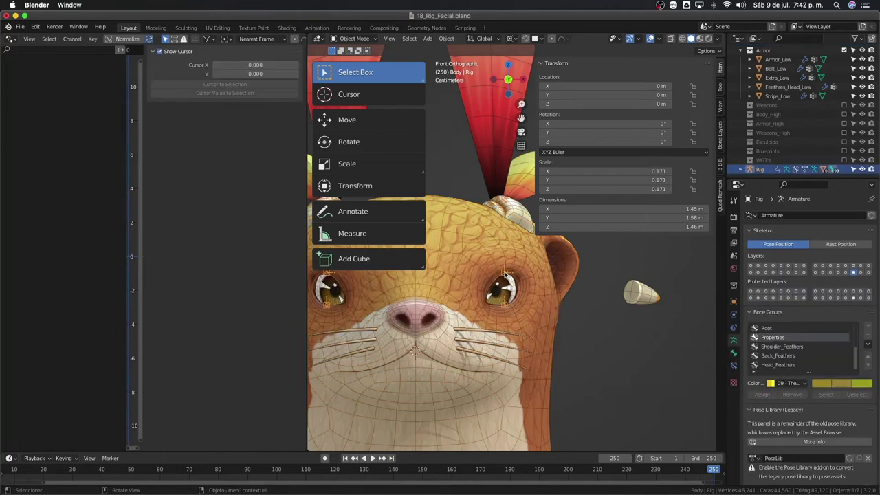
key(ctrl+Tab)
scroll(506, 276, up, 3)
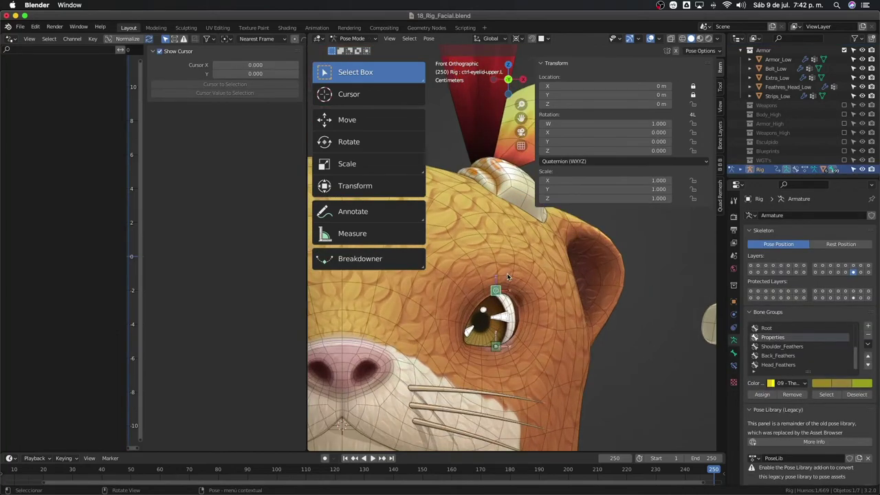
key(g)
right_click(505, 283)
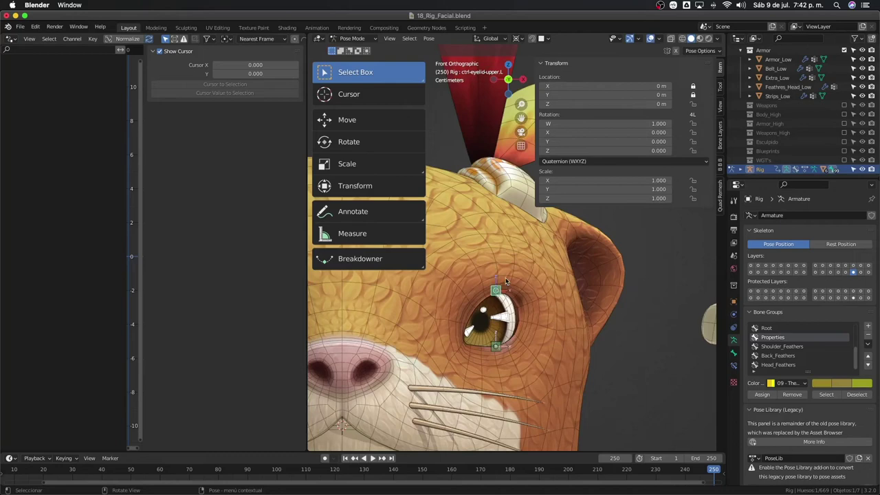
click(539, 287)
scroll(854, 359, up, 3)
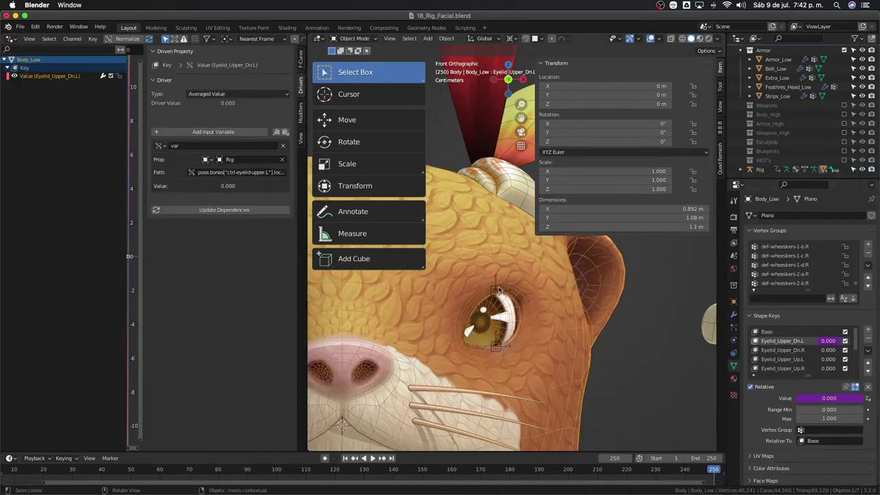
key(ctrl+z)
key(g)
key(z)
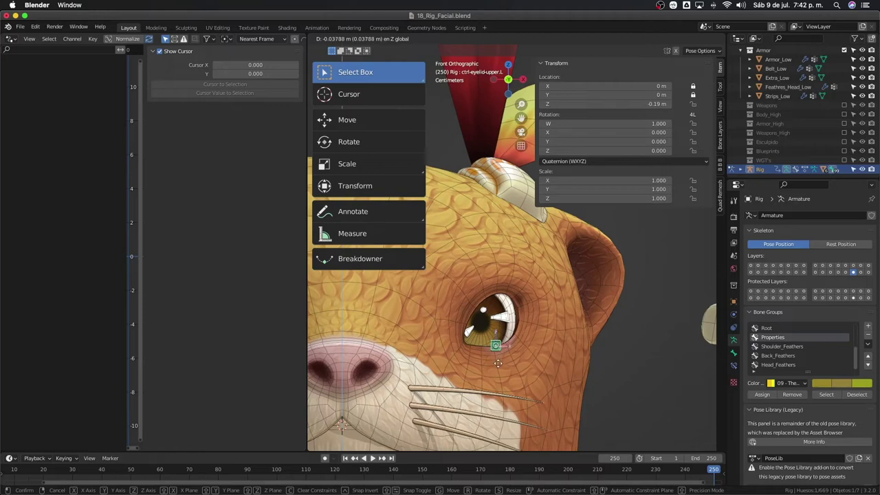
click(542, 335)
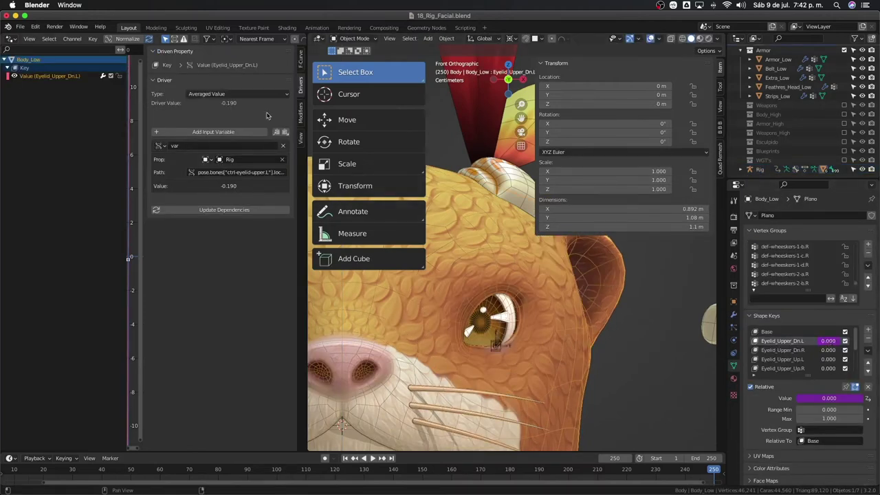
Enter -10 as the Generator's x^1 coefficient on the Eyelid_Upper_Dn.L driver curve
click(300, 115)
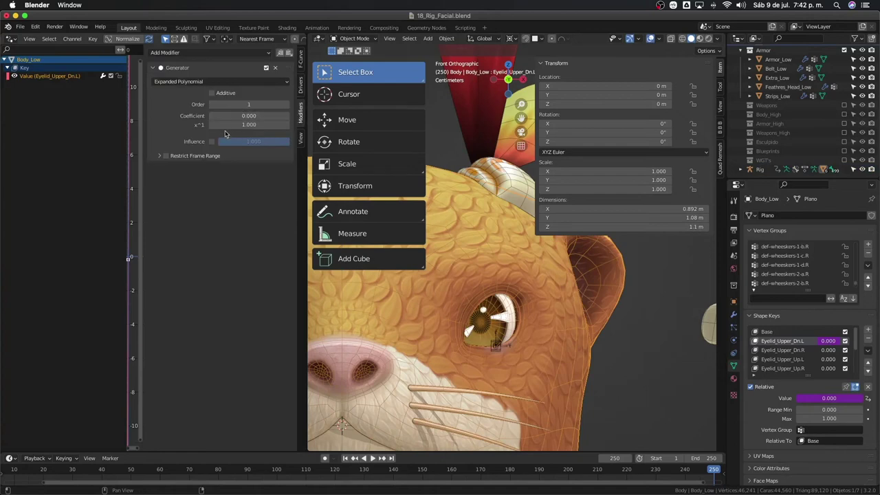
click(262, 127)
key(BackSpace)
key(Return)
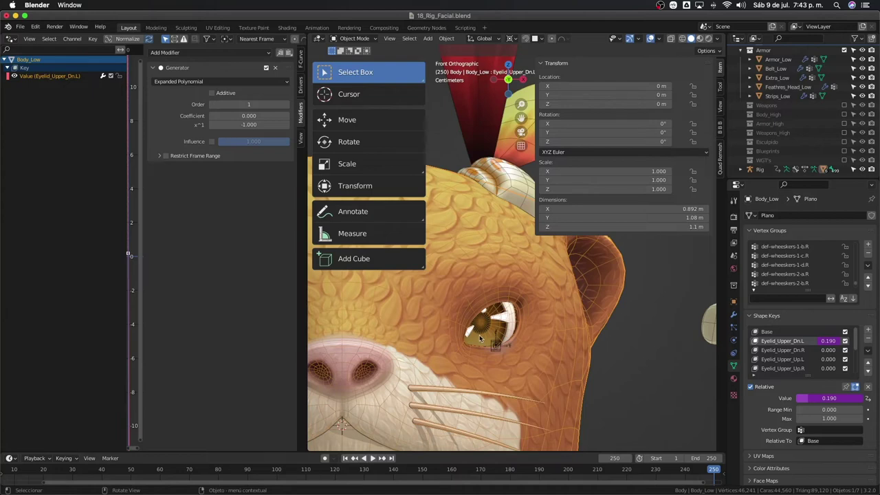
click(253, 125)
text(-1.00)
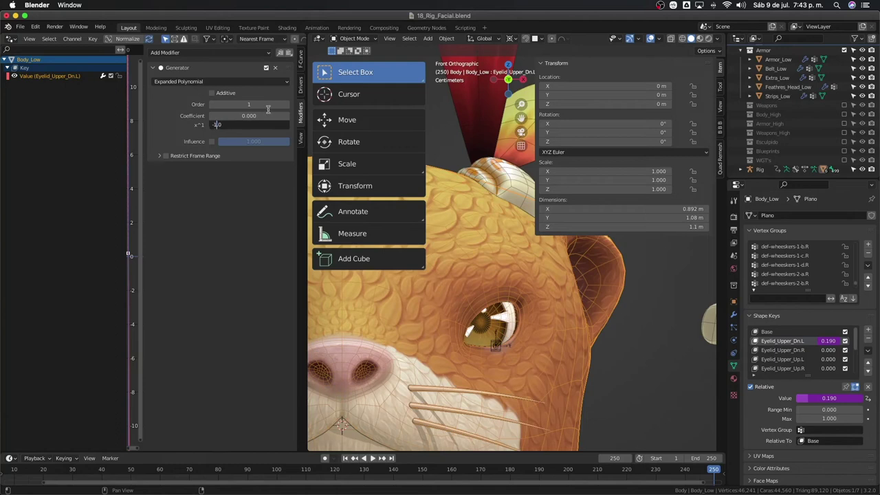
key(Return)
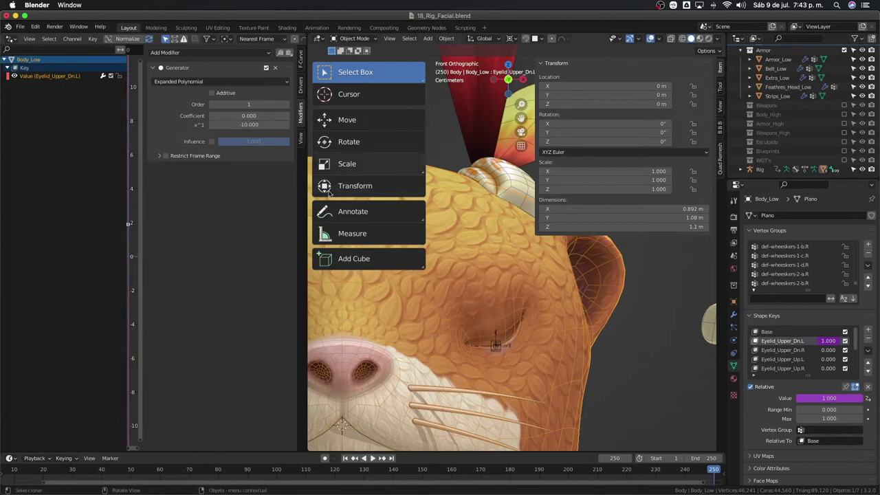
In Pose Mode, lower the ctrl-eyelid-upper.L control vertically to test the lid closing
click(493, 343)
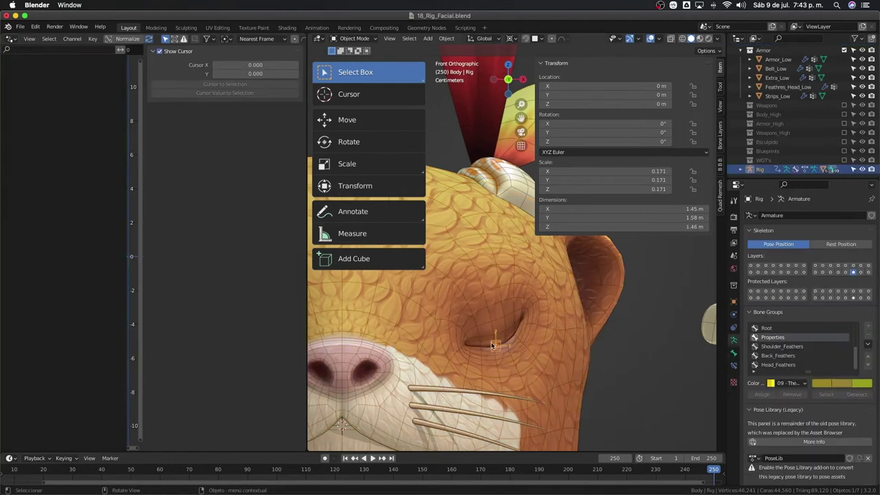
key(ctrl+Tab)
click(495, 345)
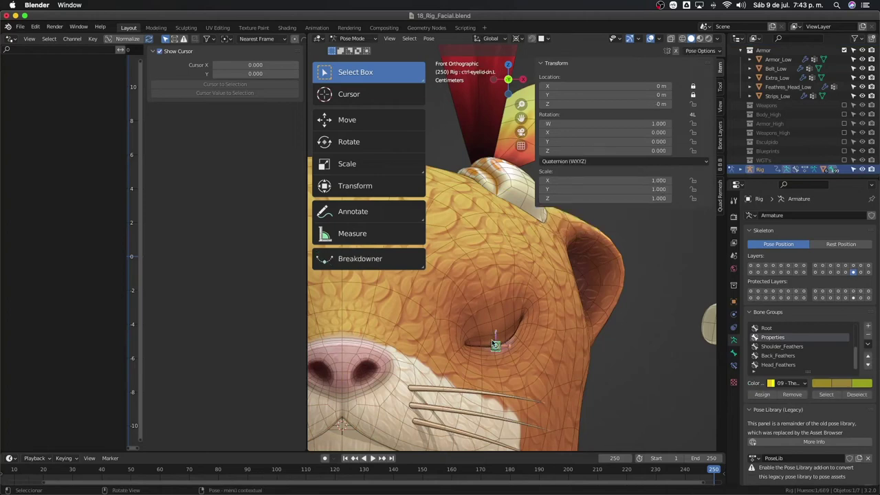
click(495, 344)
key(g)
key(z)
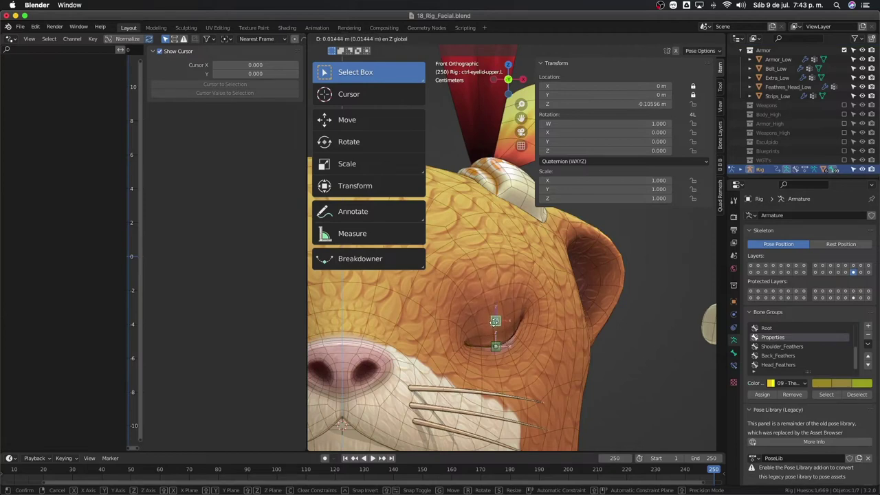
click(495, 347)
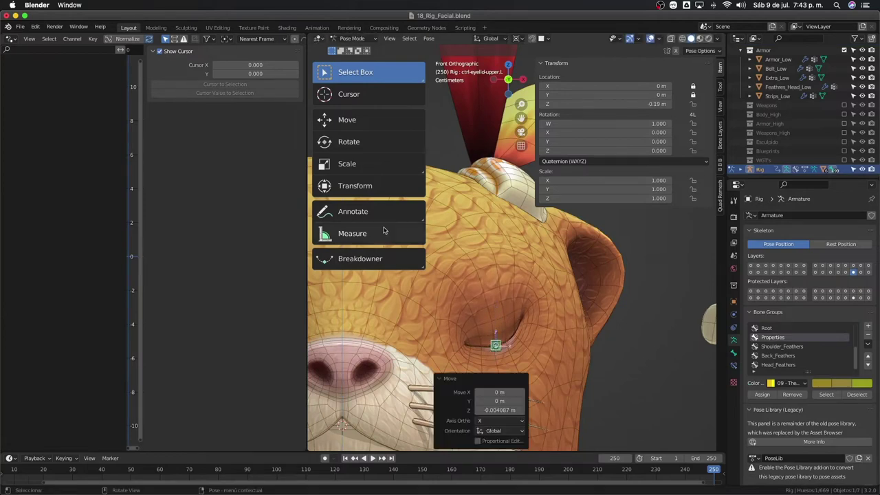
On Body_Low, tune the Eyelid_Upper_Dn.L driver's Generator x^1 coefficient to -5.270
click(542, 317)
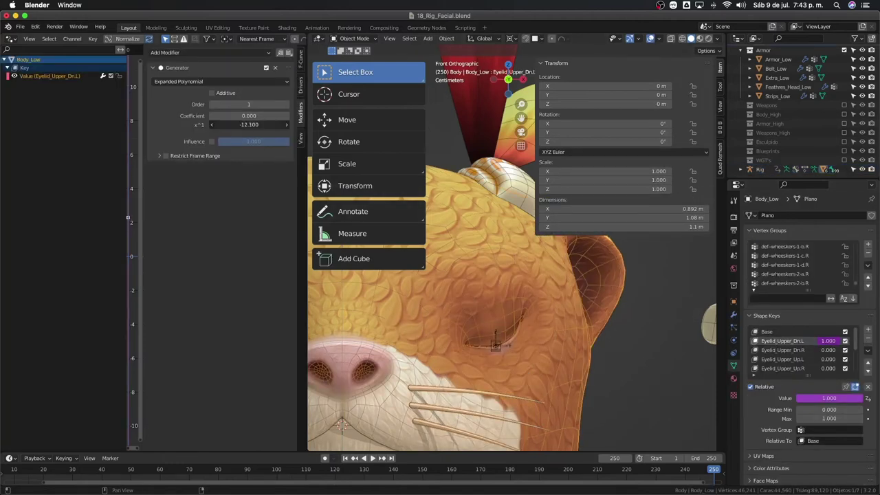
mouse_move(249, 124)
mouse_down()
mouse_move(262, 124)
mouse_move(234, 124)
mouse_up()
drag(249, 124, 245, 124)
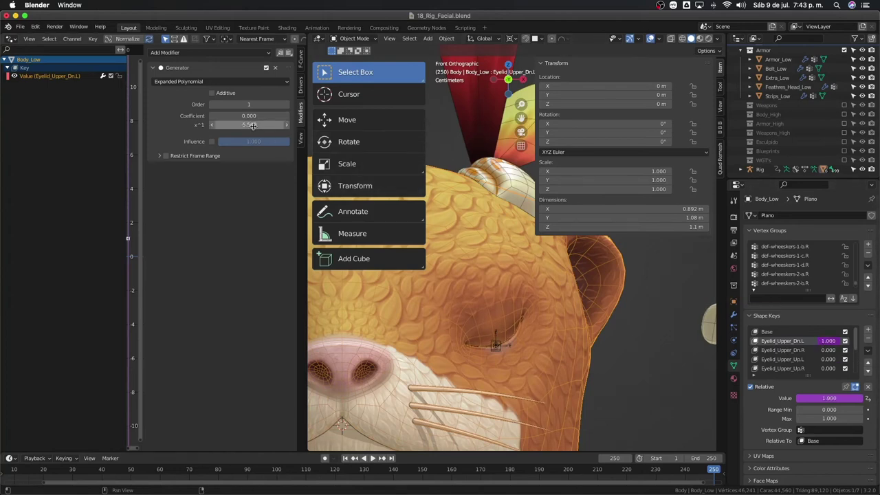
drag(249, 124, 242, 125)
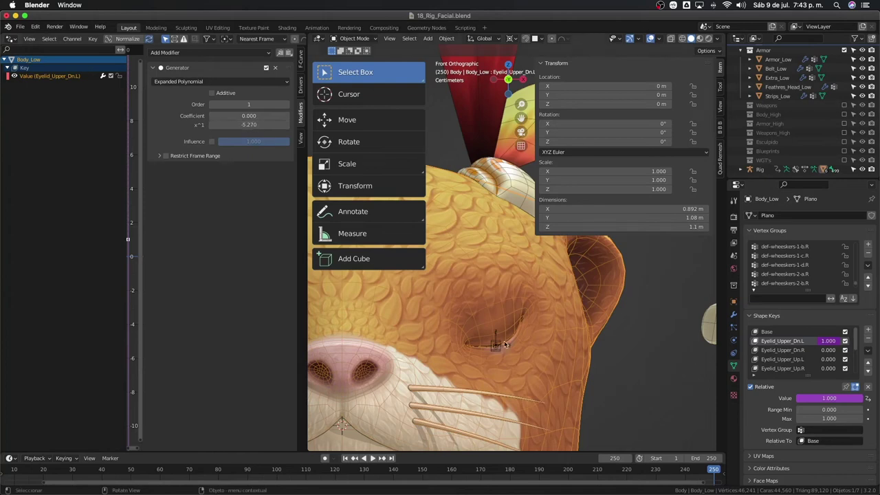
Retest closing the lid, reset the control with Alt+G to reopen the eye, and reselect Body_Low
click(504, 343)
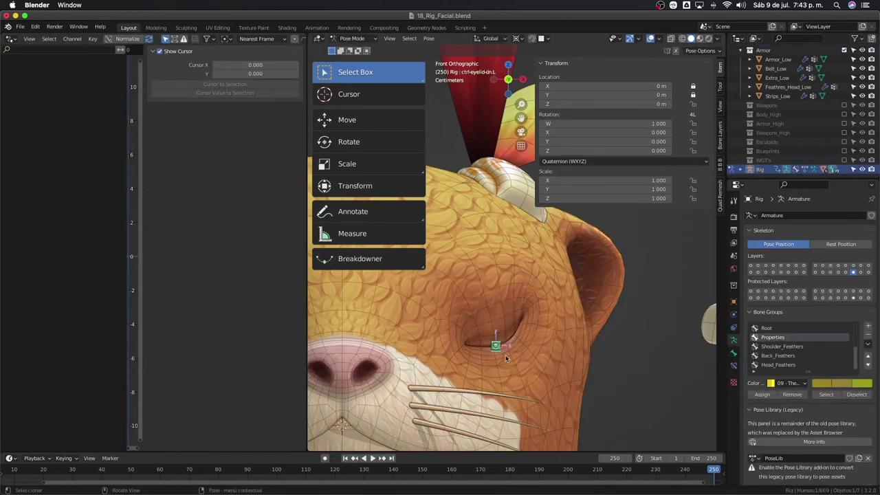
click(499, 337)
key(g)
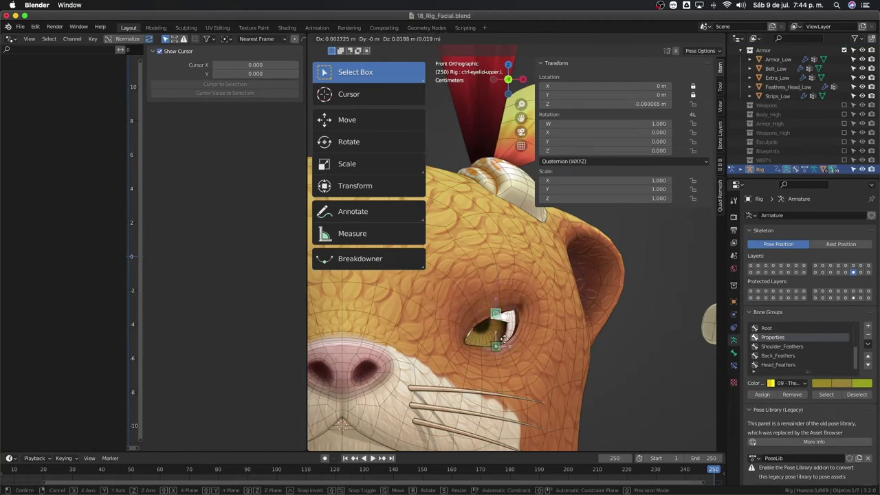
click(508, 358)
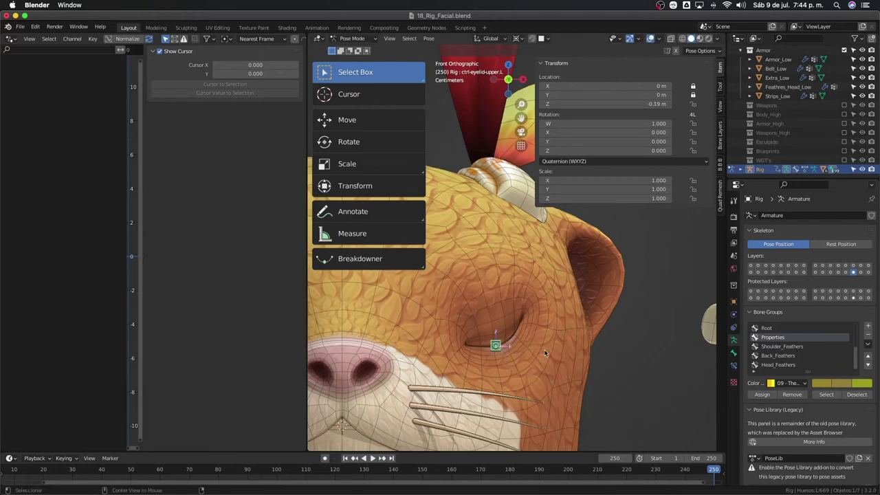
key(alt+g)
click(558, 342)
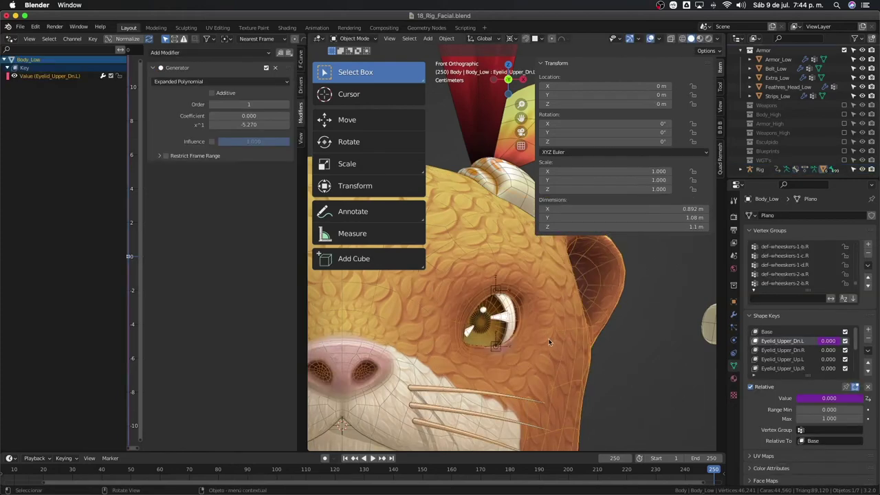
click(494, 295)
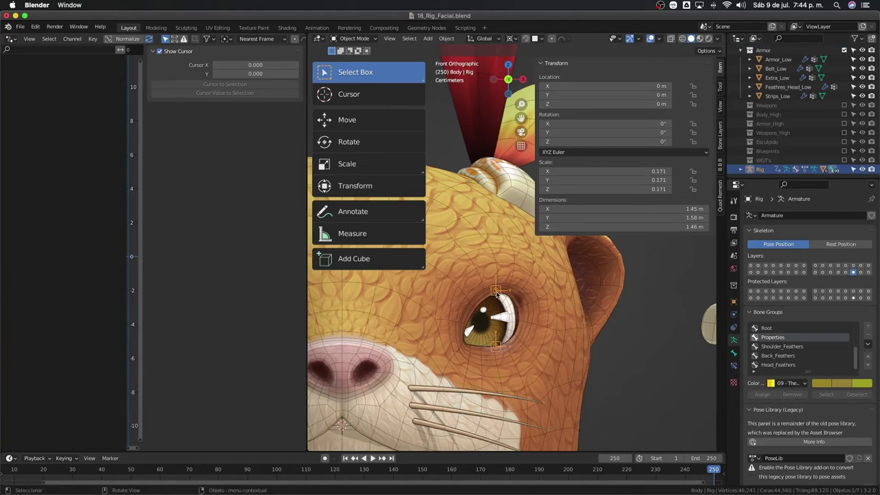
key(ctrl+Tab)
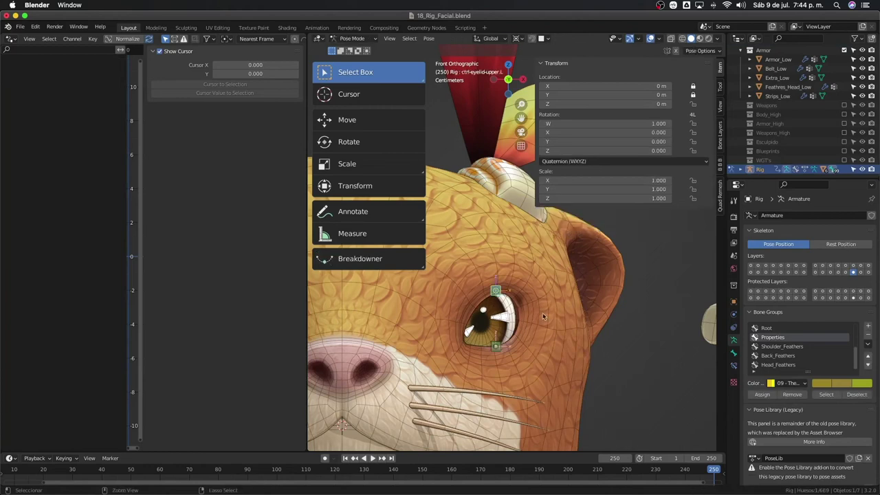
key(ctrl+Tab)
click(542, 312)
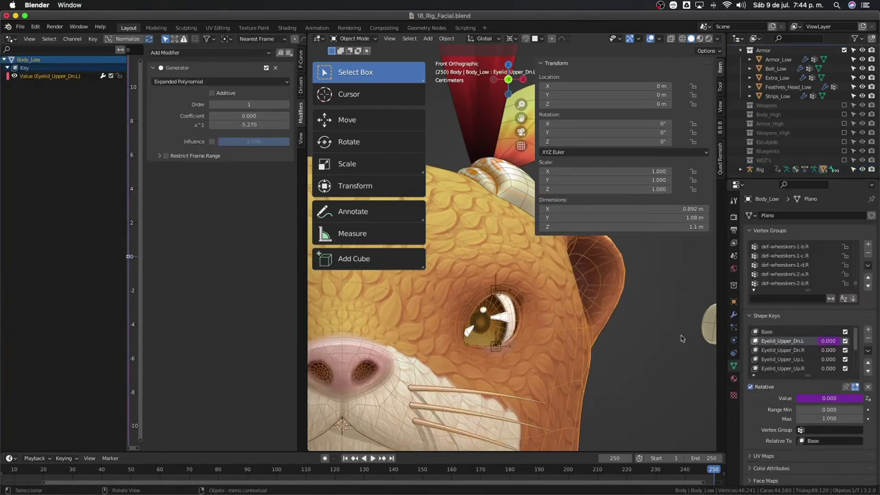
Copy the Eyelid_Upper_Dn.L driver and paste it onto Eyelid_Upper_Dn.R
right_click(825, 343)
click(820, 353)
right_click(828, 350)
click(791, 405)
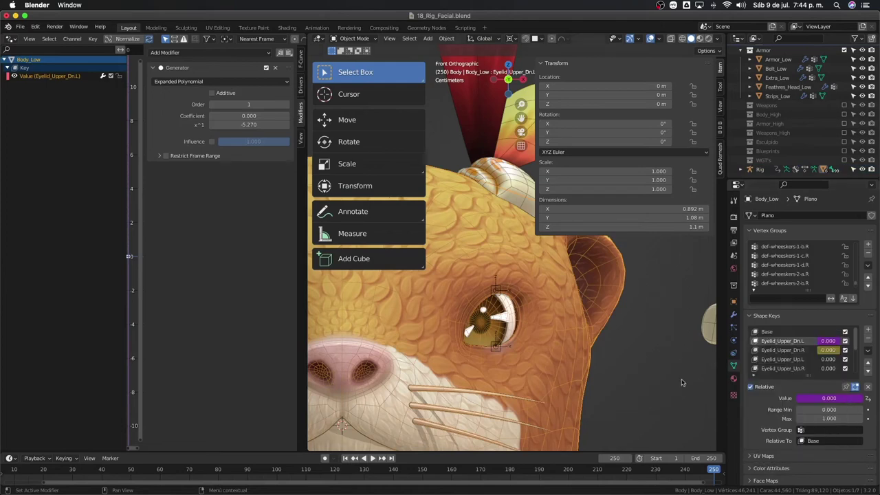
right_click(835, 353)
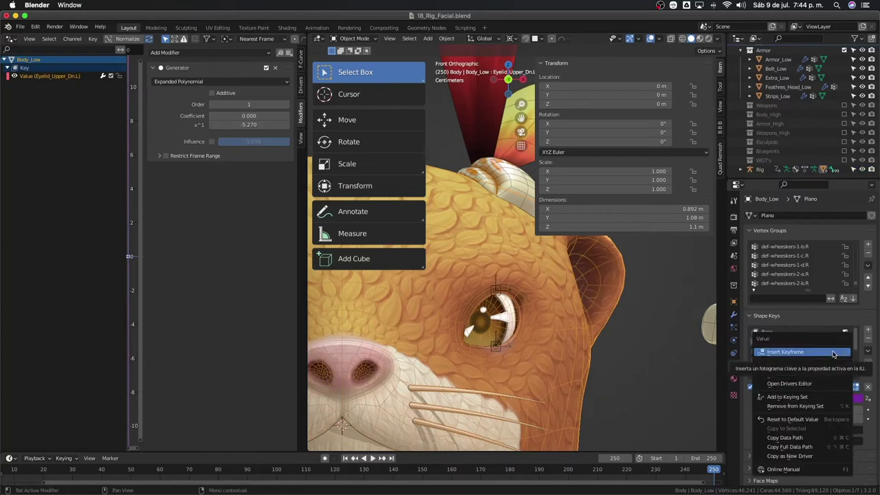
click(810, 375)
Edit the Eyelid_Upper_Dn.R driver path, changing the bone name's .L to .R
right_click(835, 353)
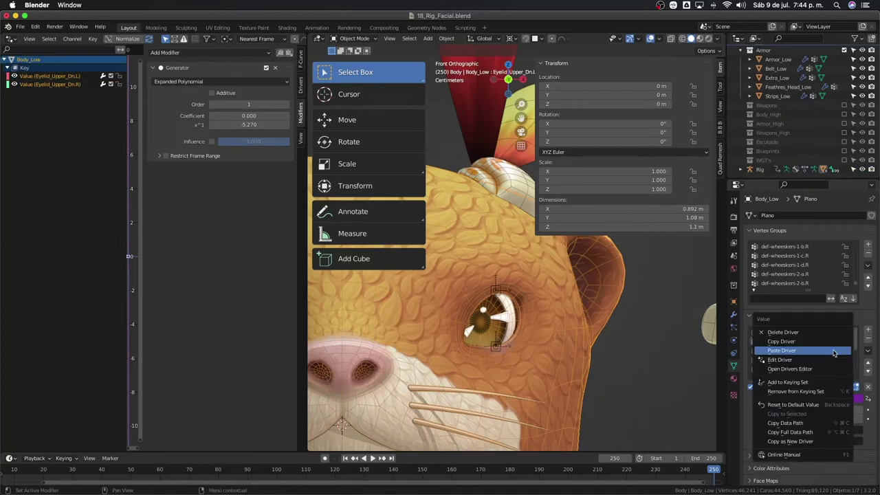
click(822, 360)
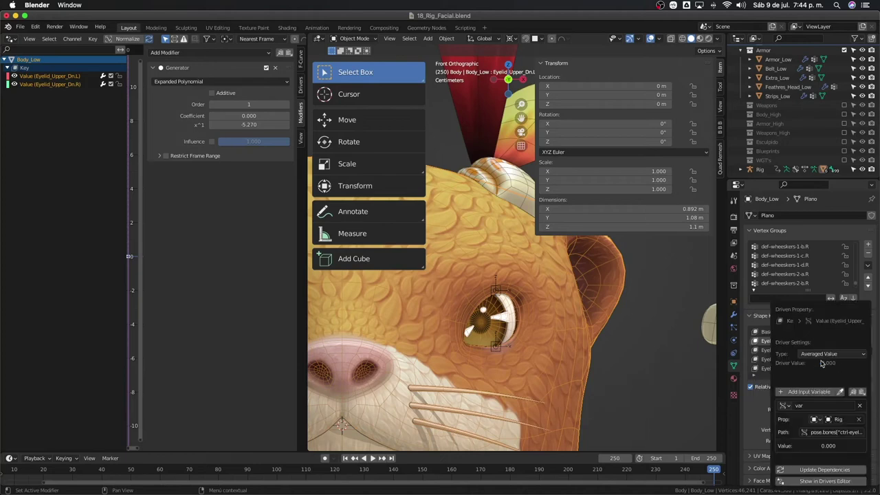
click(821, 432)
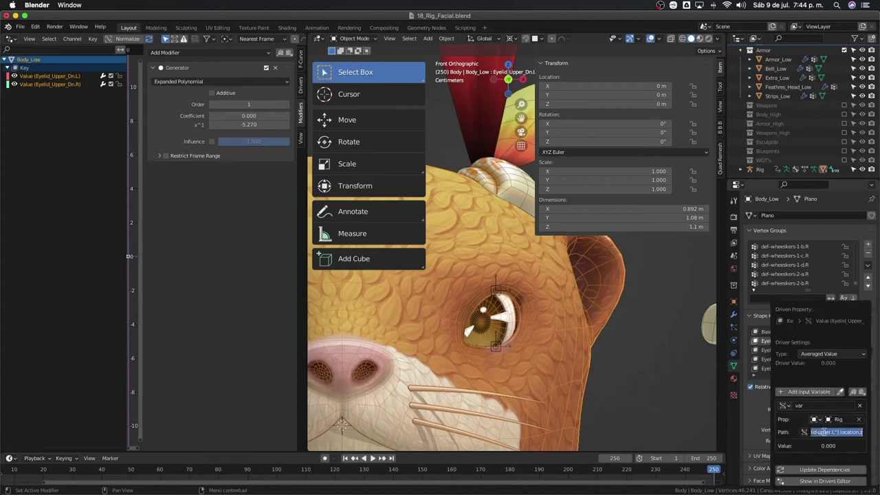
click(832, 432)
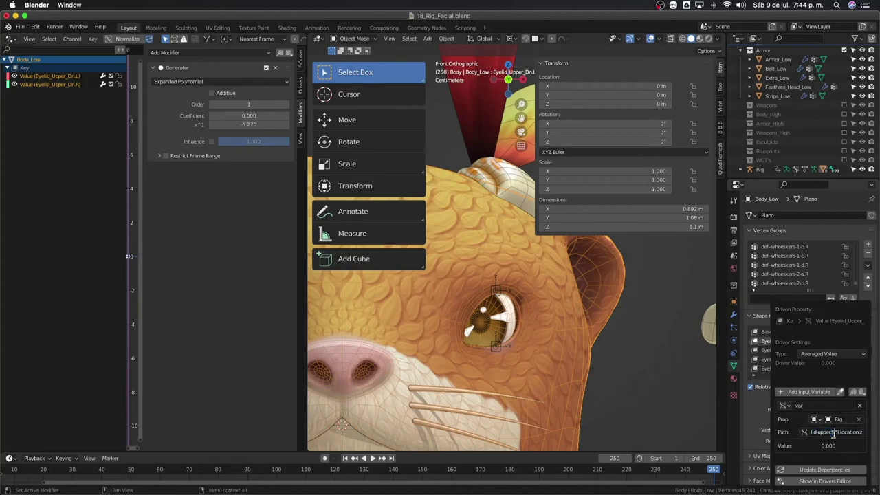
drag(832, 433, 837, 434)
text(R)
key(Return)
click(611, 330)
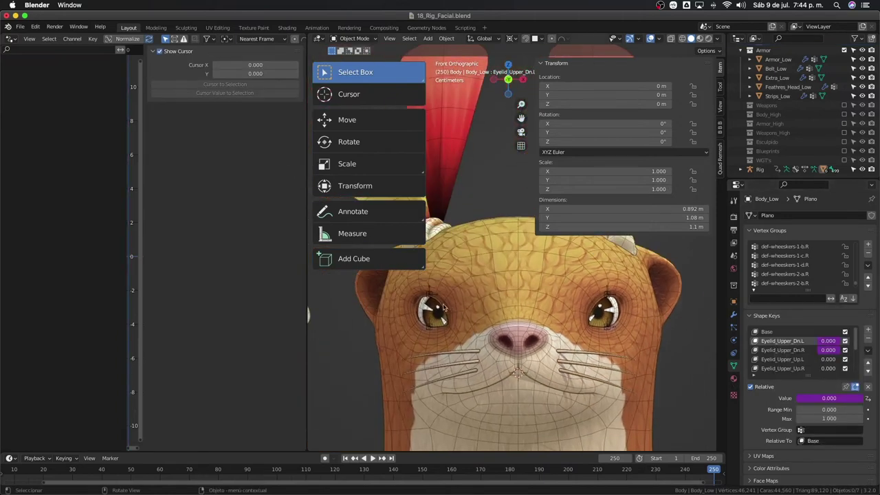
Test-move the right eyelid control bone in Pose Mode, then cancel the move
ctrl+click(432, 298)
key(ctrl+Tab)
mouse_move(432, 298)
mouse_down()
mouse_move(440, 287)
mouse_move(433, 295)
mouse_up()
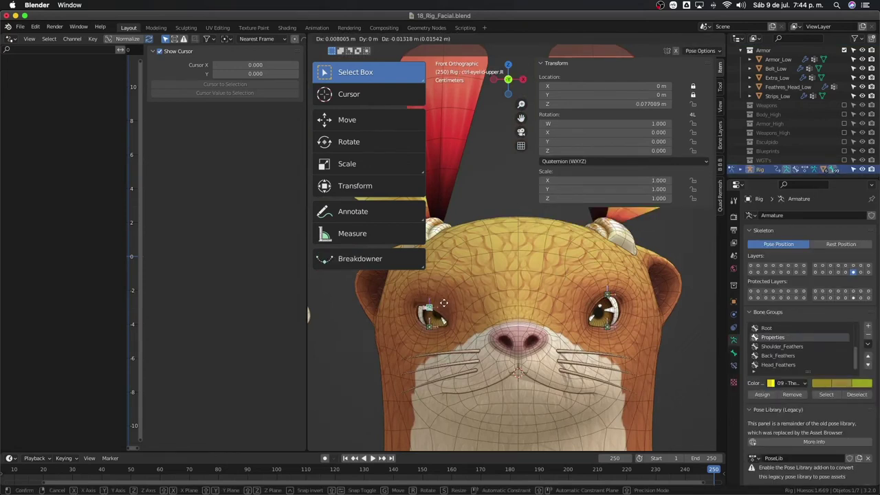
key(Escape)
shift+middle_drag(658, 341, 635, 331)
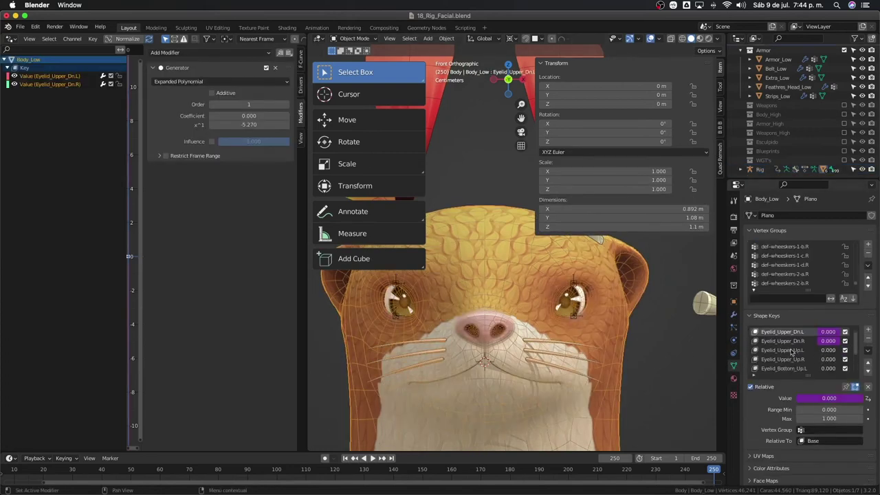
Paste the copied eyelid driver onto the Eyelid_Upper_Up.L shape key
click(791, 350)
right_click(828, 352)
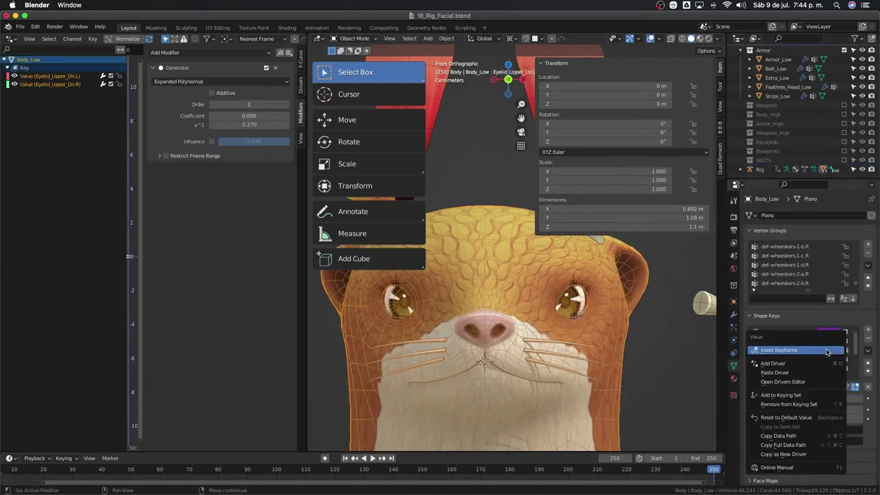
click(796, 372)
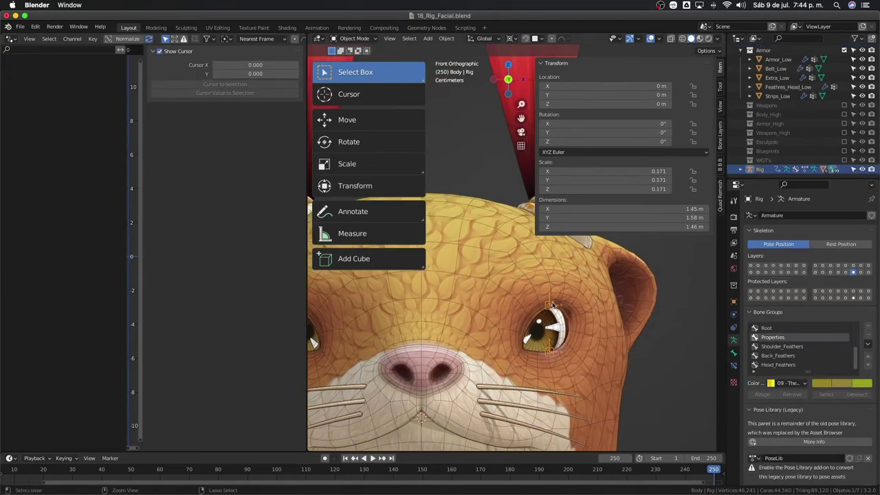
Raise the upper eyelid control along Z and set the Generator x^1 coefficient to 18.180
click(552, 307)
key(g)
key(z)
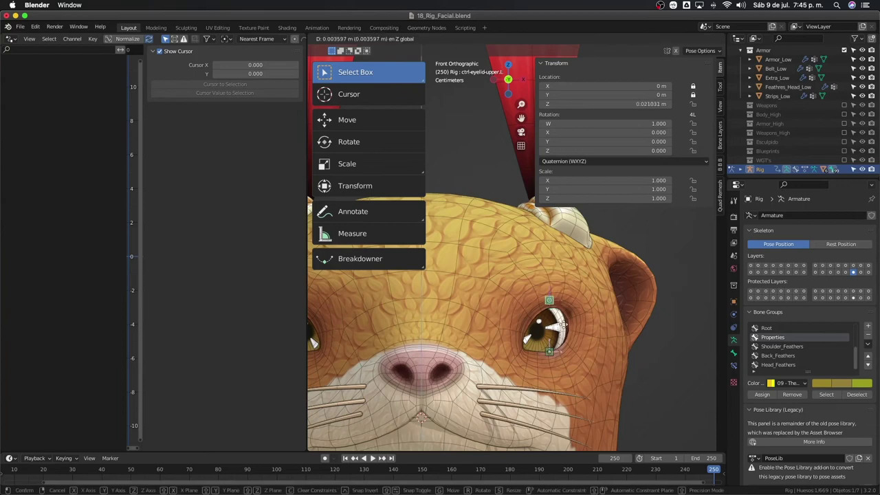
click(550, 301)
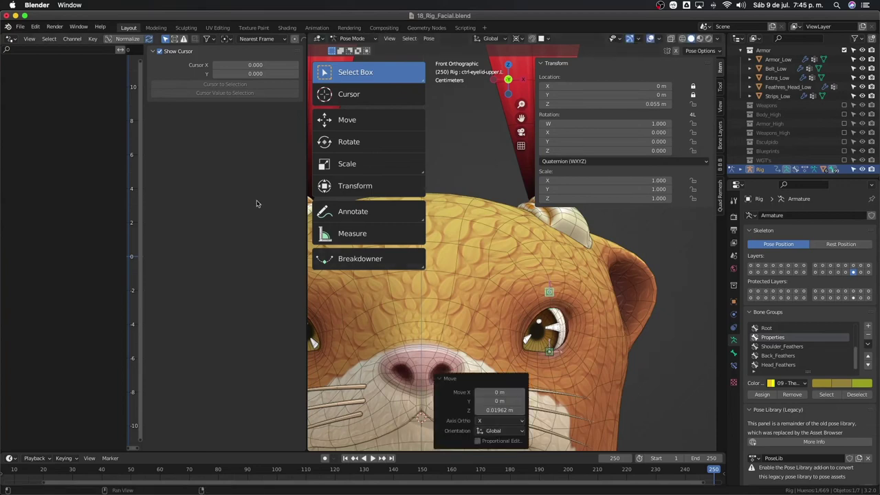
click(512, 293)
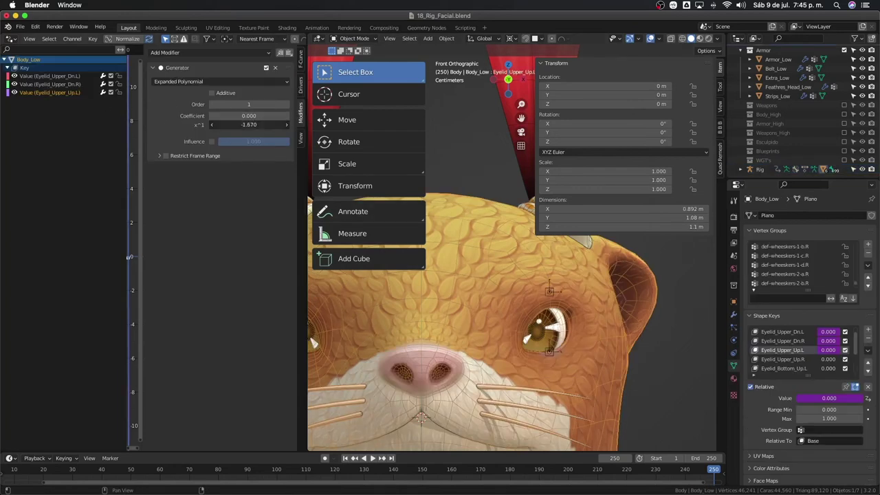
mouse_move(249, 124)
mouse_down()
mouse_move(287, 124)
mouse_move(248, 126)
mouse_up()
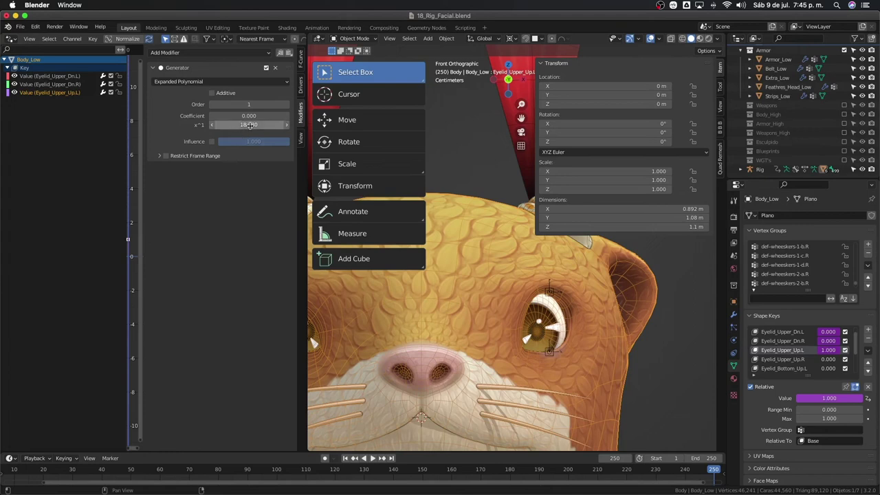
Recheck the lid opening in Pose Mode, reset the bone with Alt+G, and reselect Body_Low
click(552, 301)
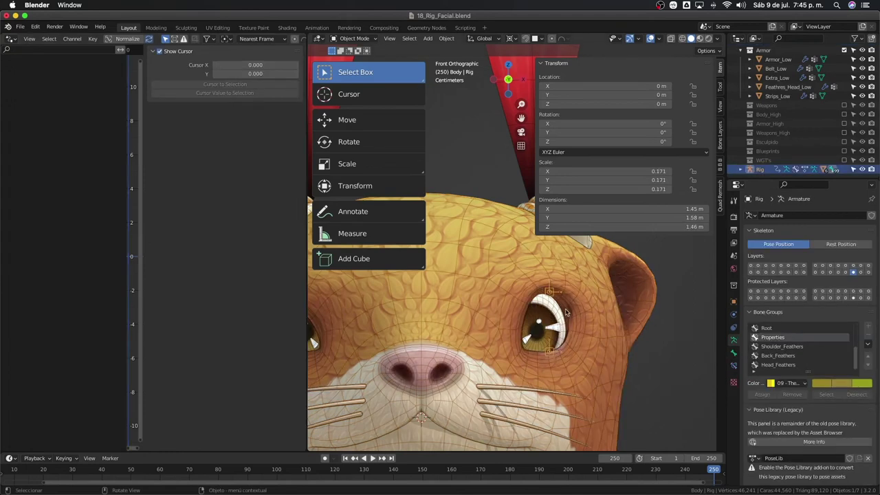
key(ctrl+Tab)
key(g)
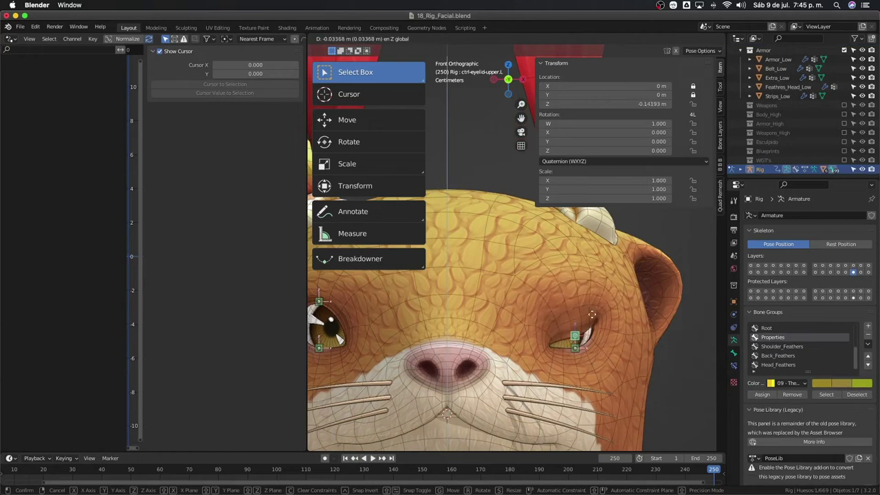
click(585, 303)
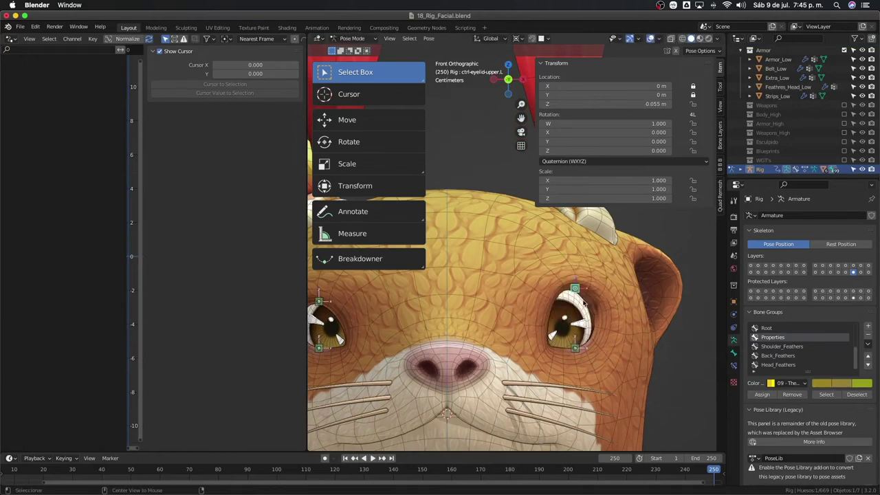
key(alt+g)
shift+middle_drag(586, 303, 514, 317)
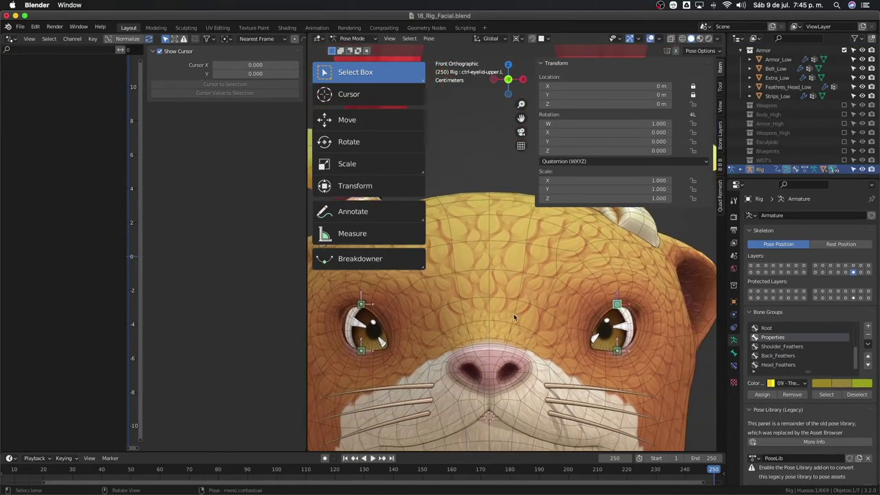
key(ctrl+Tab)
click(548, 318)
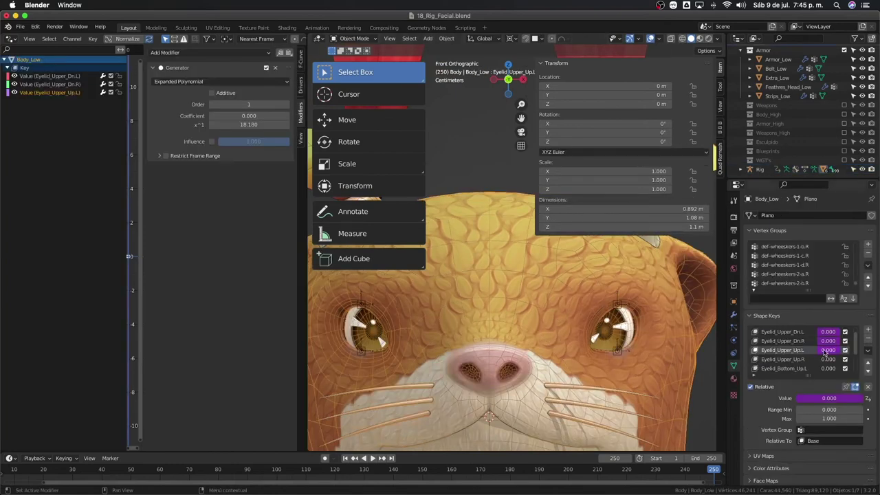
Paste the copied eyelid driver onto the Eyelid_Upper_Up.R shape key
right_click(812, 341)
key(Escape)
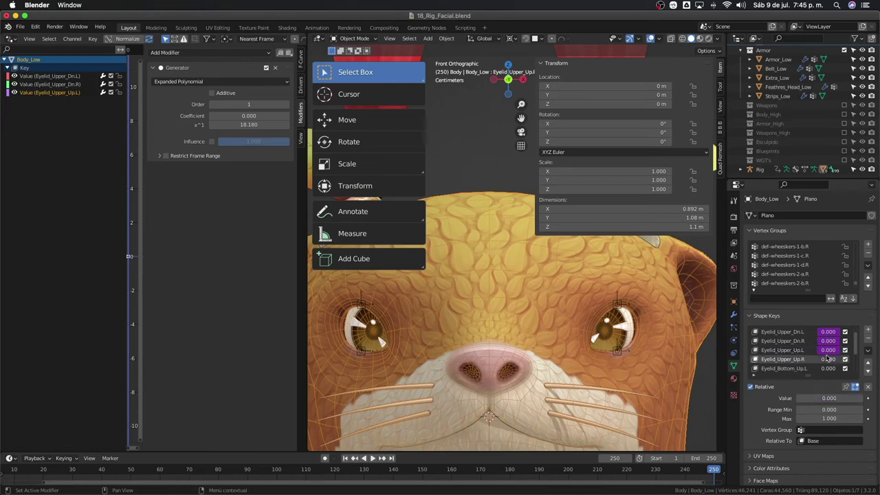
right_click(829, 358)
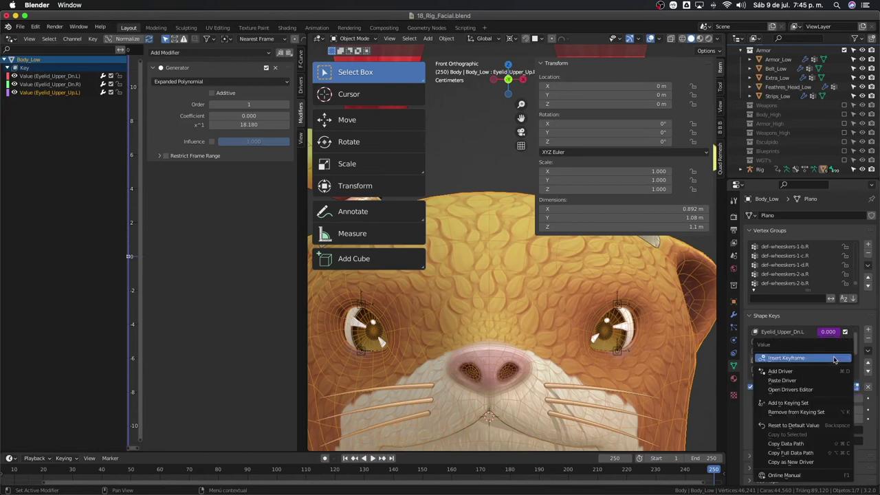
click(796, 380)
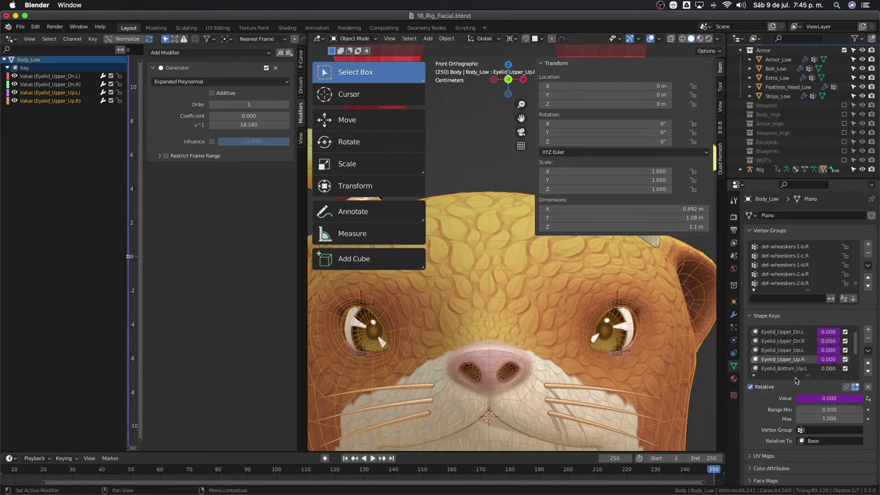
Edit the Eyelid_Upper_Up.R driver path so it targets the right eyelid control bone
right_click(831, 360)
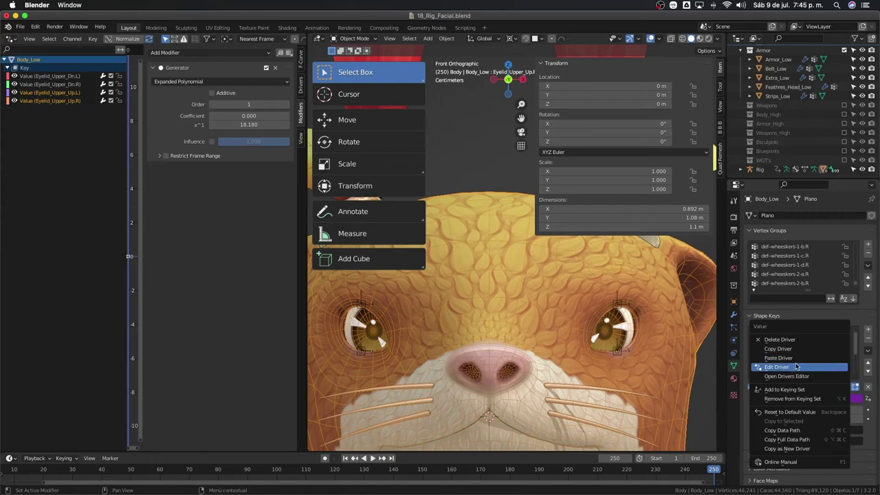
click(797, 367)
click(792, 431)
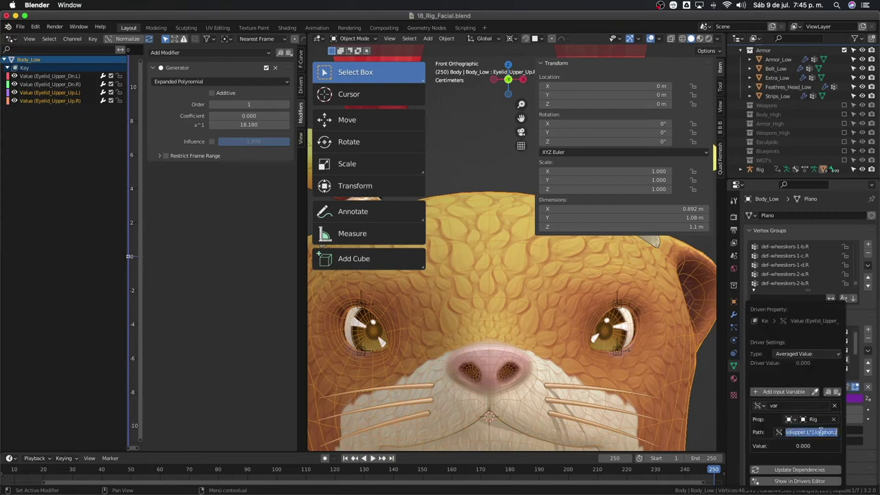
drag(821, 431, 794, 435)
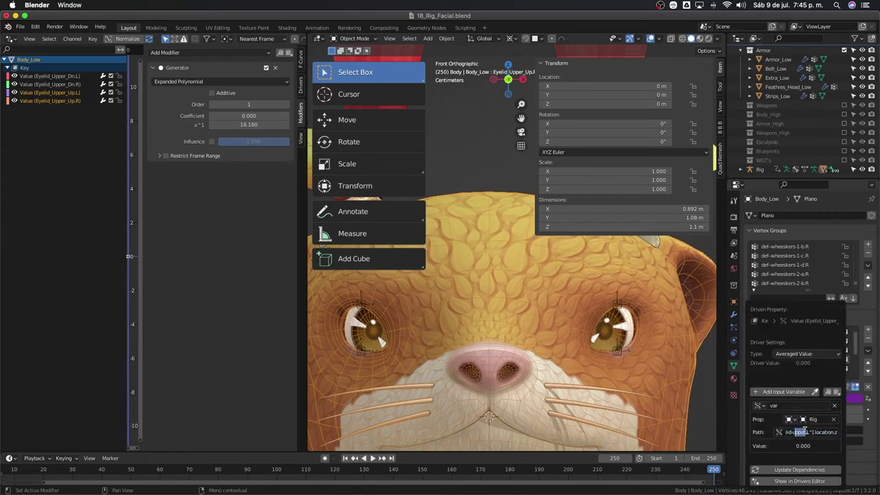
click(808, 431)
key(Return)
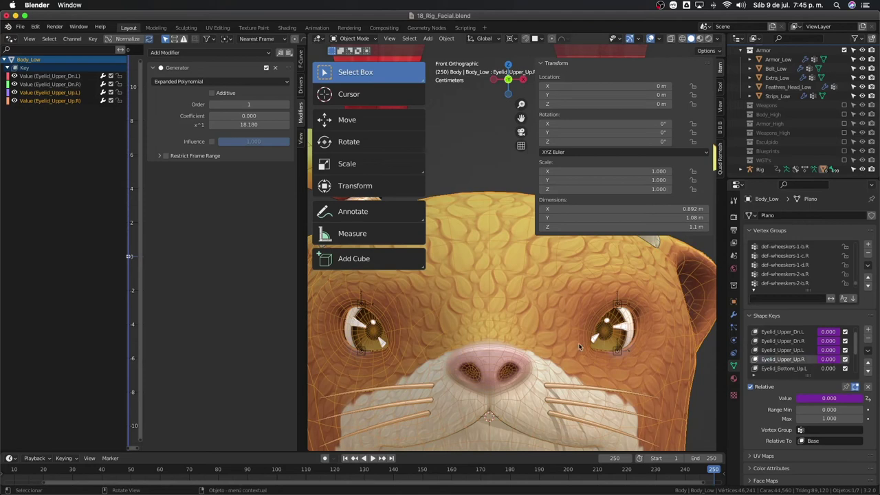
Test-move the left and right upper eyelid bones, then return to Body_Low in Object Mode
click(363, 306)
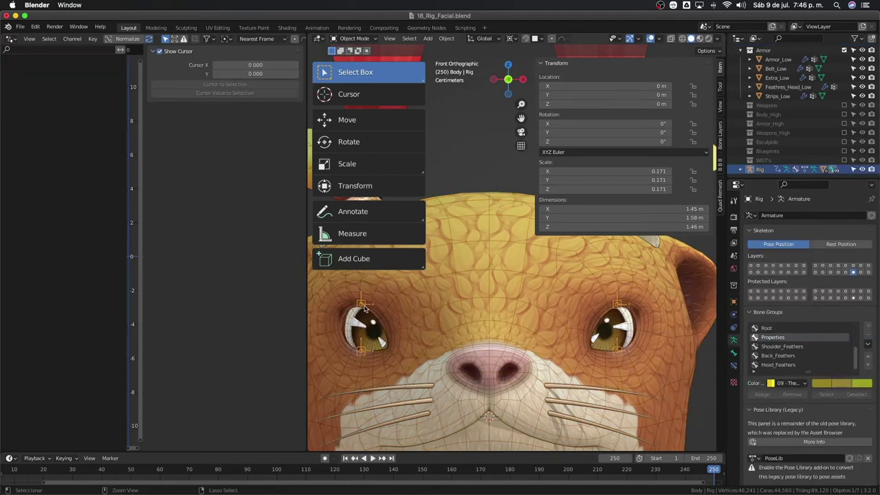
key(g)
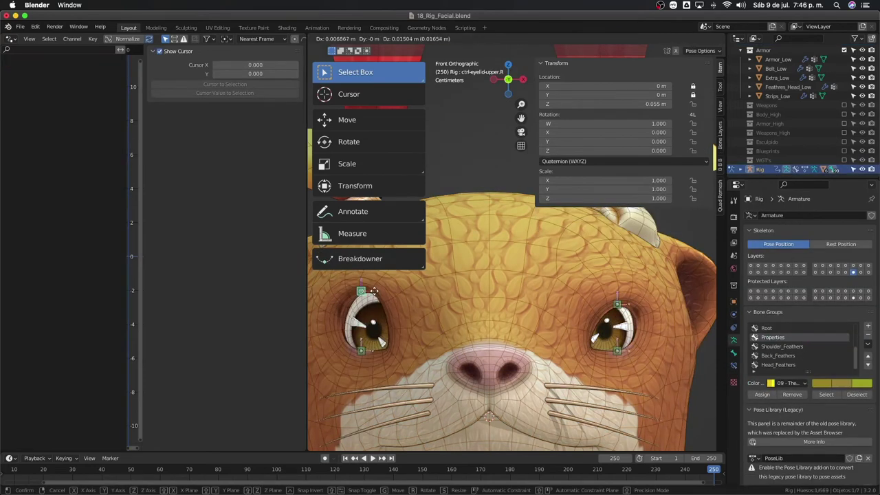
key(Escape)
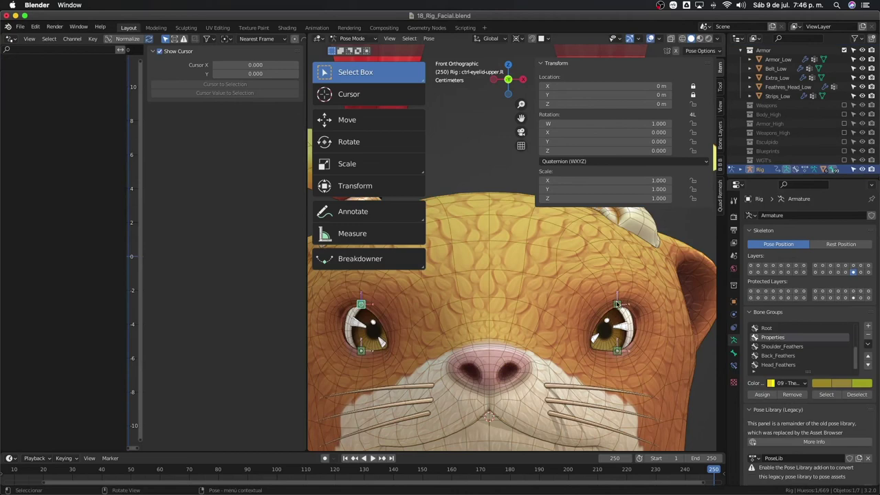
click(617, 304)
key(g)
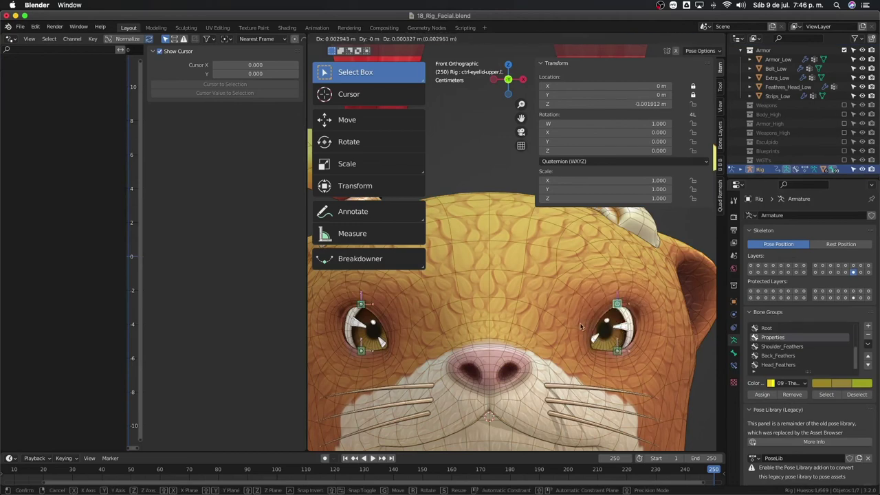
key(Escape)
click(361, 303)
key(g)
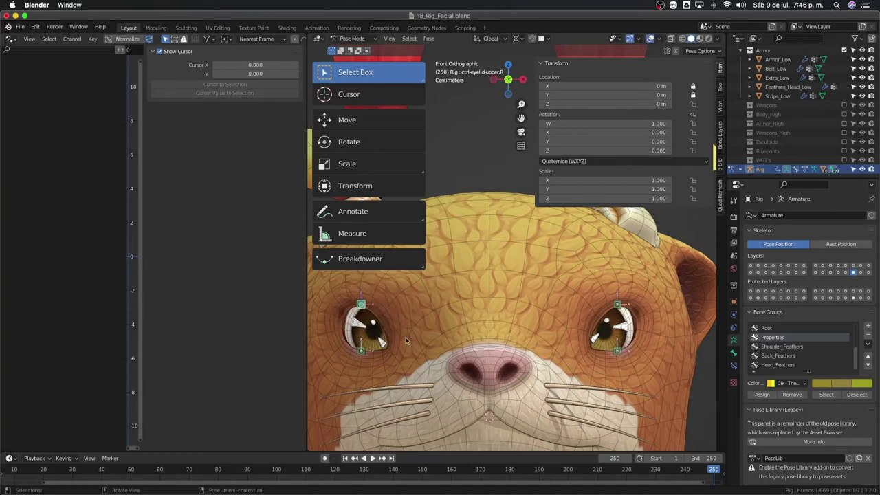
click(382, 303)
mouse_move(528, 398)
shift+middle_down()
mouse_move(569, 360)
mouse_move(610, 345)
shift+middle_up()
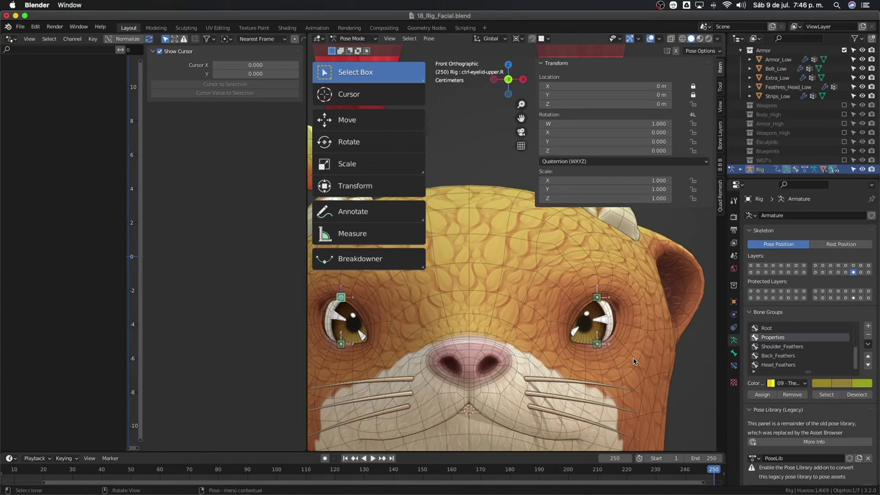
key(ctrl+Tab)
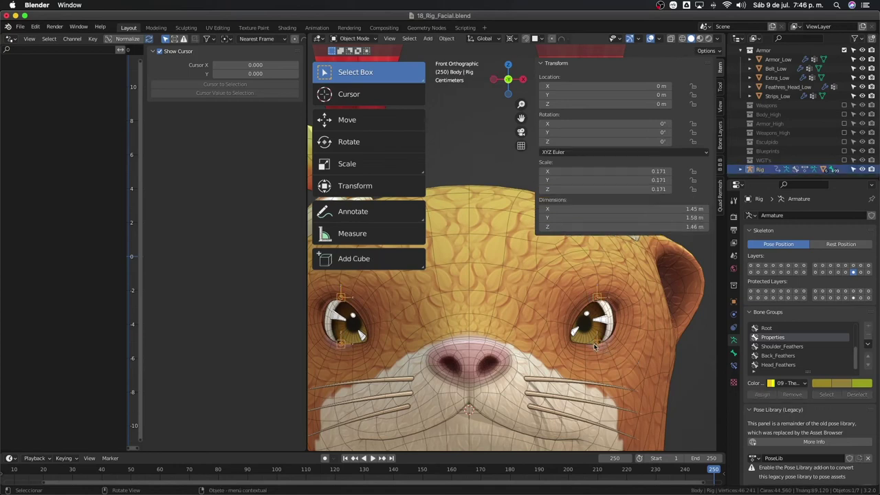
click(635, 346)
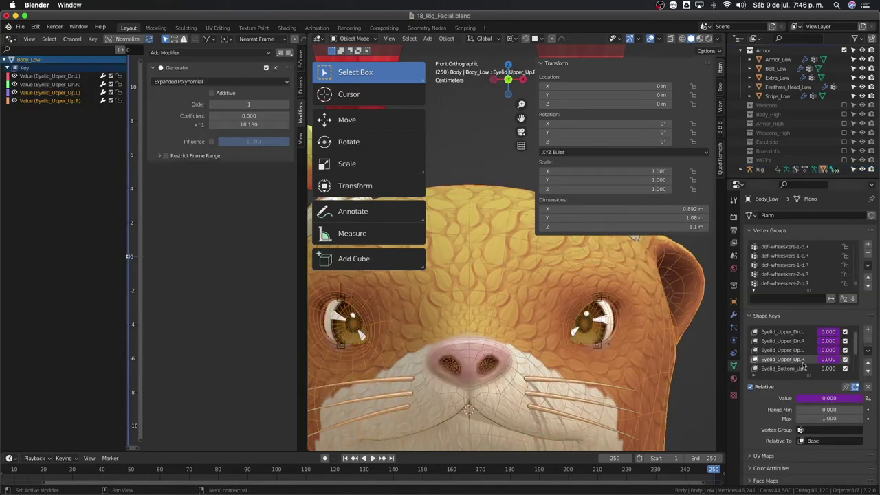
Paste the copied eyelid driver onto the Eyelid_Bottom_Up.L shape key
right_click(829, 341)
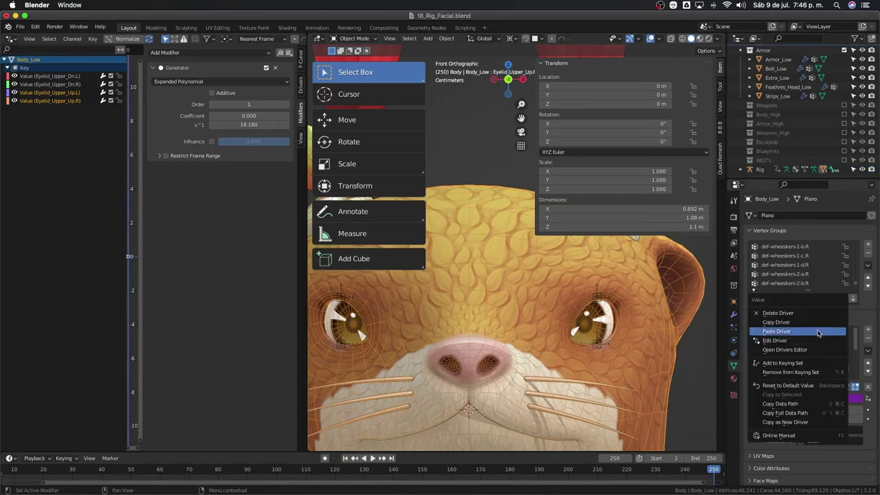
click(817, 331)
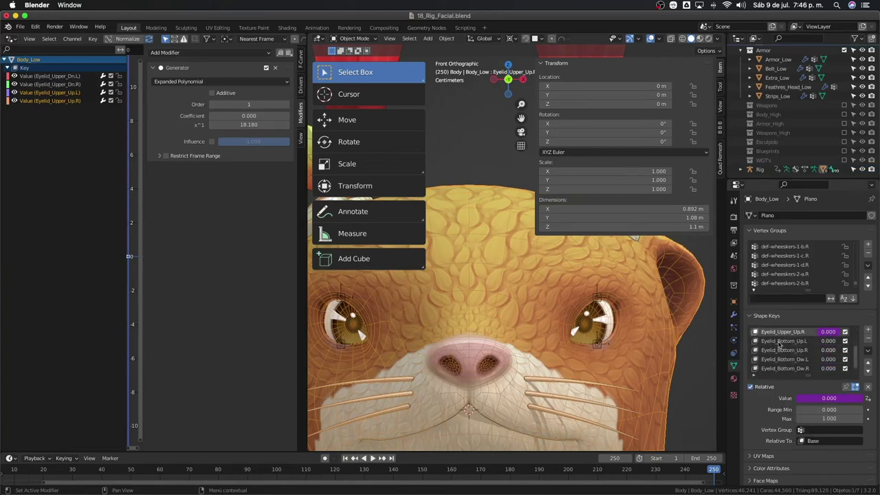
click(782, 342)
right_click(828, 341)
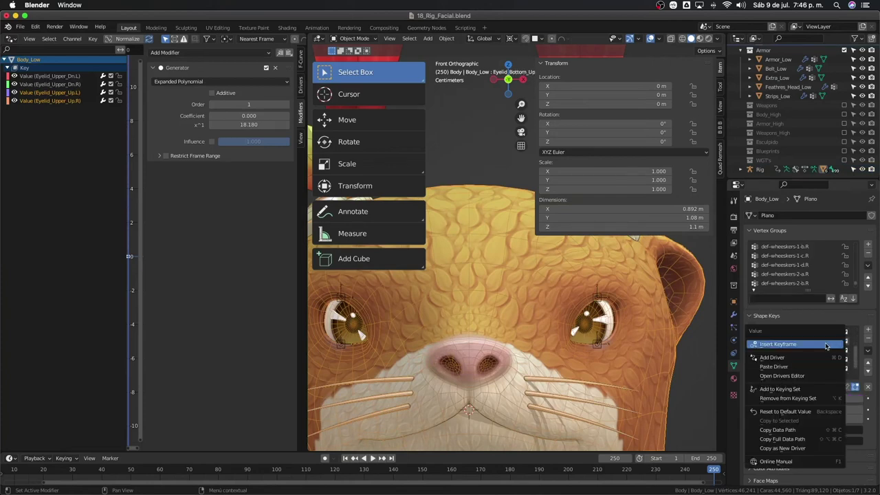
click(796, 369)
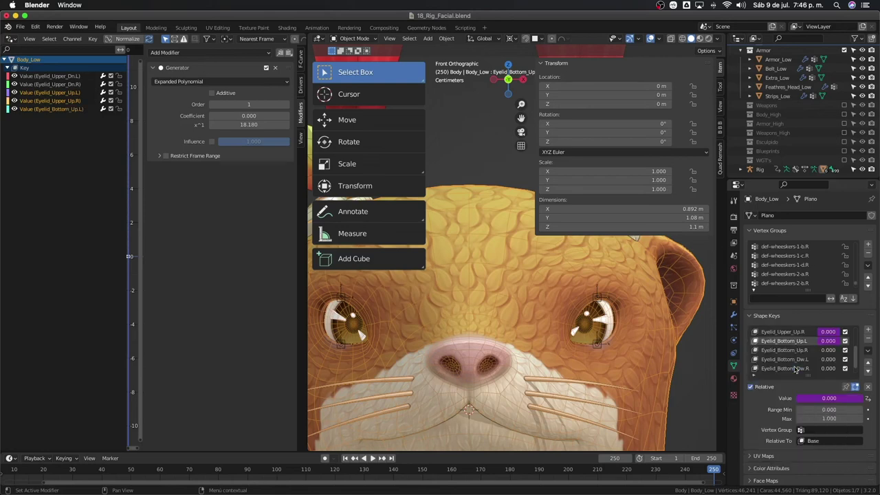
Edit the Eyelid_Bottom_Up.L driver path, replacing the upper bone name with the lower one
right_click(824, 344)
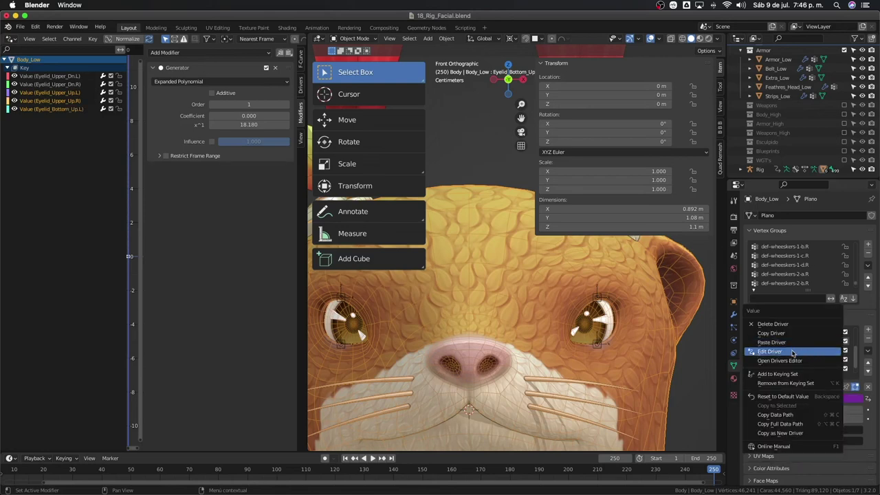
click(803, 351)
click(792, 430)
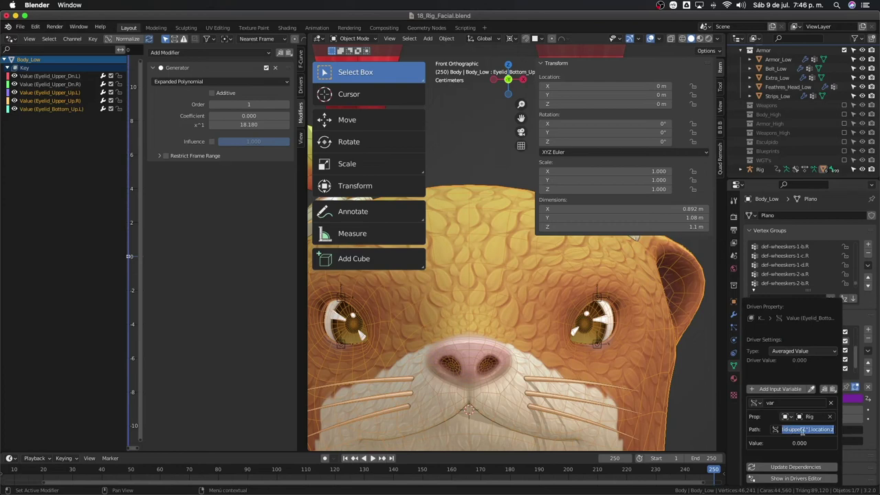
click(796, 430)
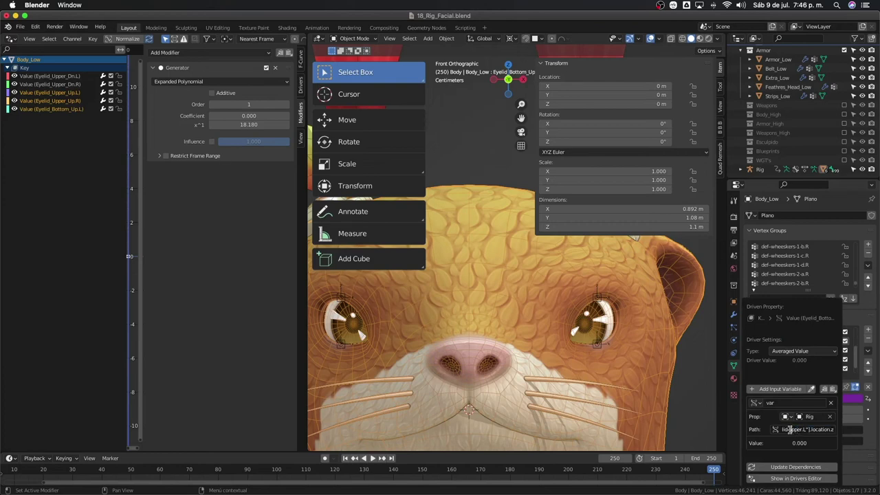
drag(790, 429, 796, 429)
key(BackSpace)
text(l)
text(-)
text(ower)
key(Return)
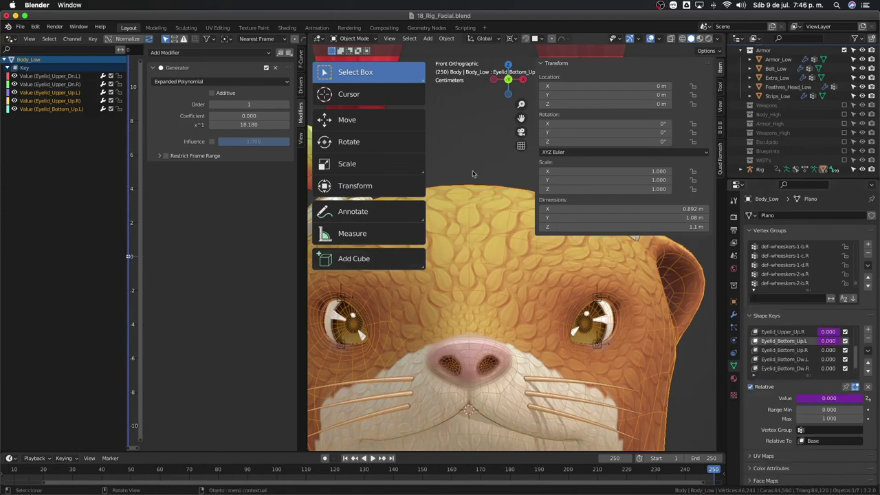
Reframe the otter head and select the lower eyelid control bone in Pose Mode
scroll(481, 212, down, 3)
scroll(481, 213, up, 1)
middle_drag(481, 213, 582, 300)
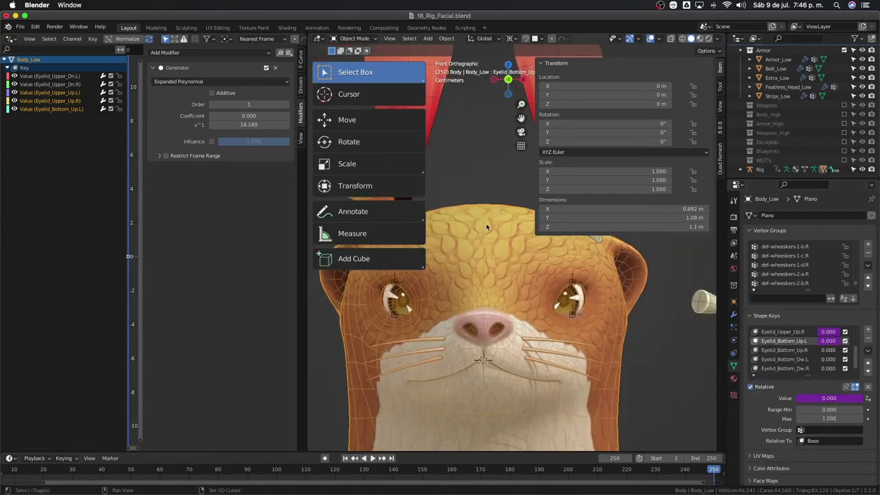
click(601, 339)
key(ctrl+Tab)
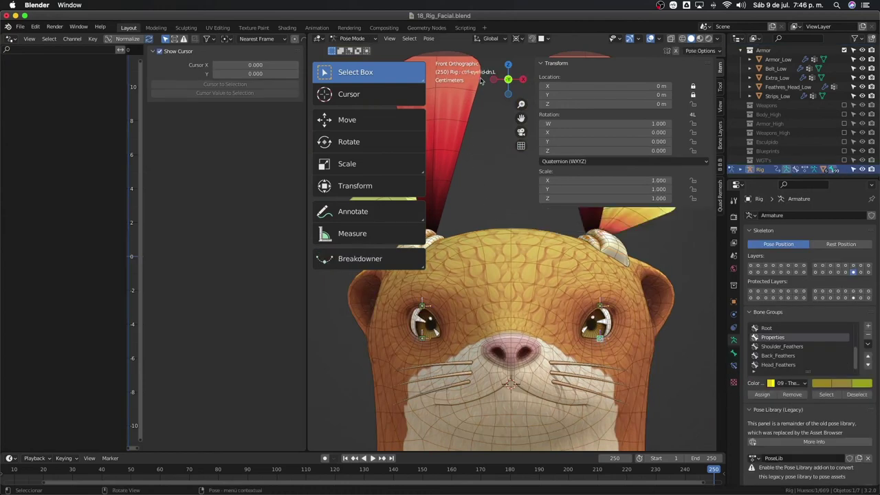
Correct the Eyelid_Bottom_Up.L driver path to point at ctrl-eyelid-dn.L
click(640, 363)
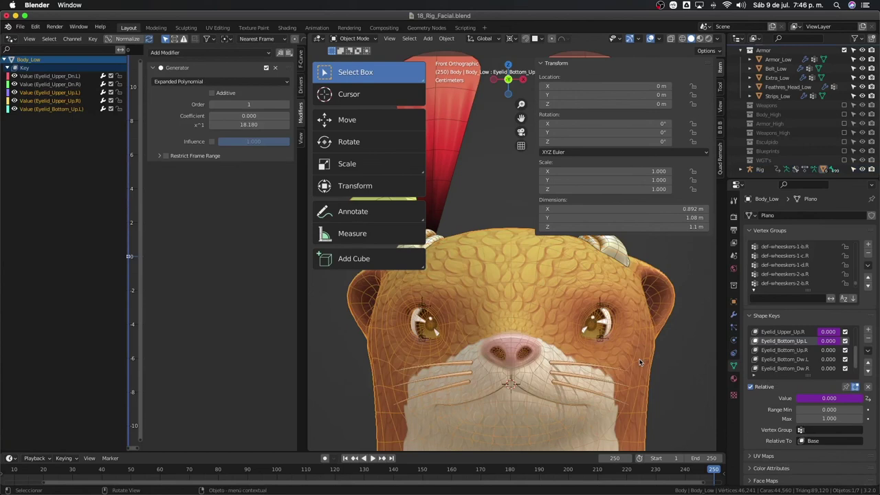
right_click(837, 349)
click(798, 342)
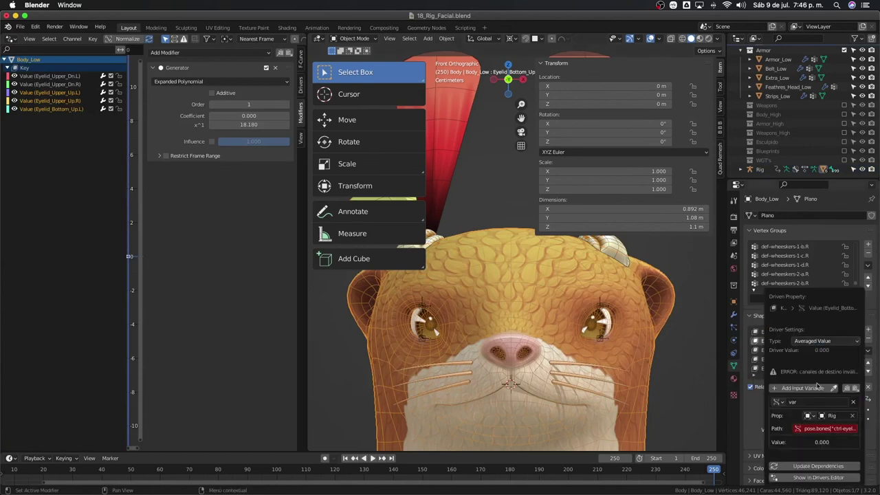
click(825, 428)
drag(822, 428, 808, 430)
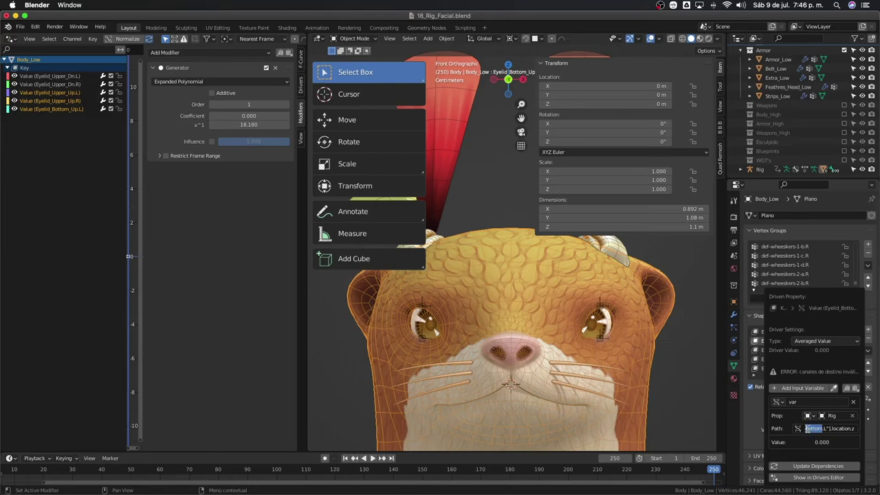
key(Return)
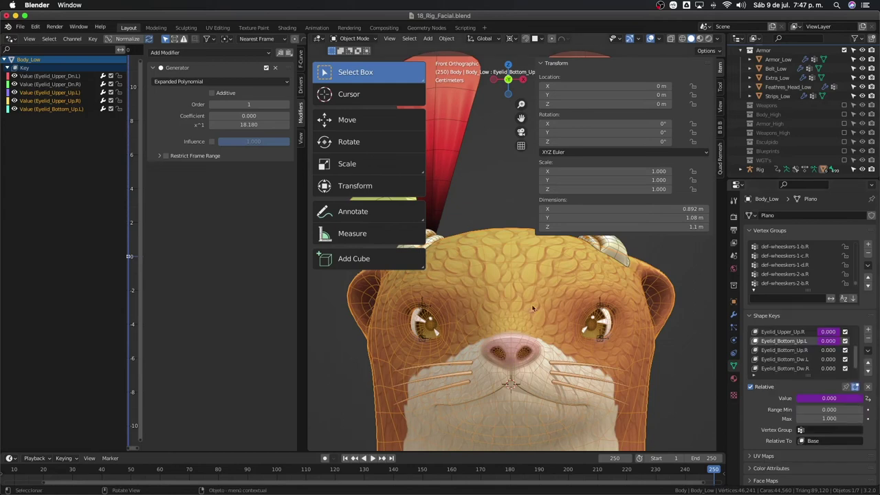
Raise ctrl-eyelid-dn.L along Z, then tune Eyelid_Bottom_Up.L's Generator x^1 to 14.290
click(600, 342)
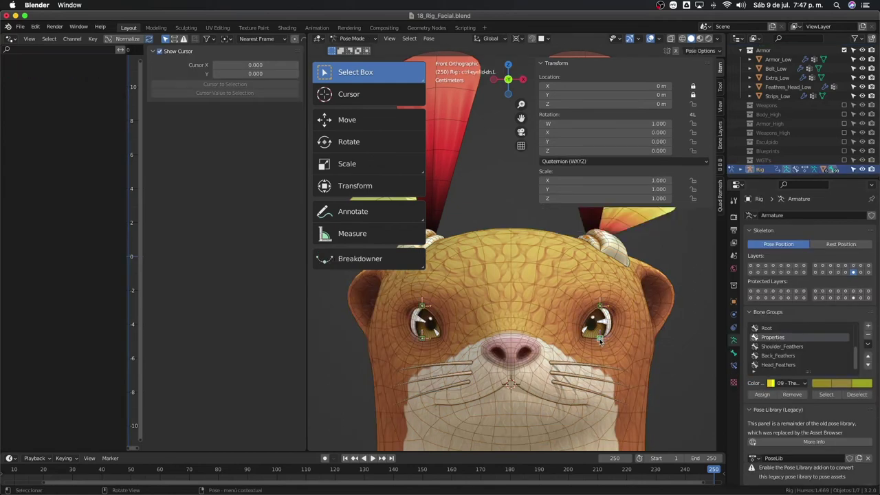
key(g)
key(z)
click(649, 333)
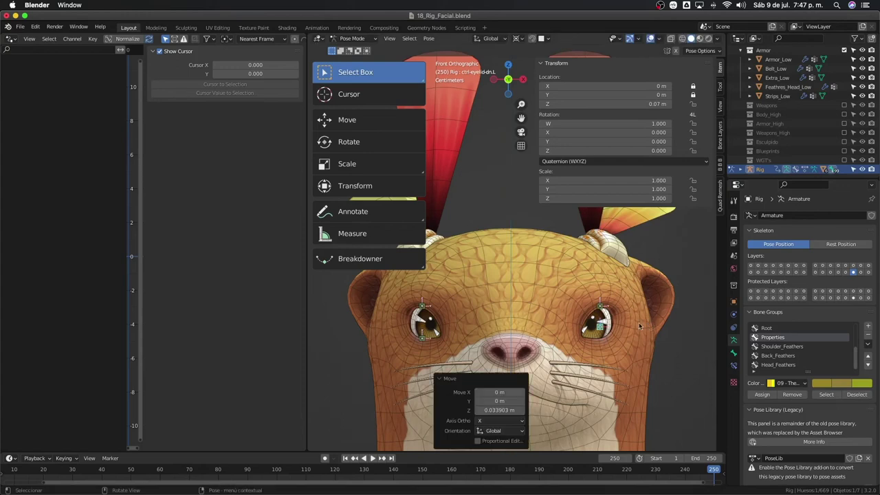
click(642, 340)
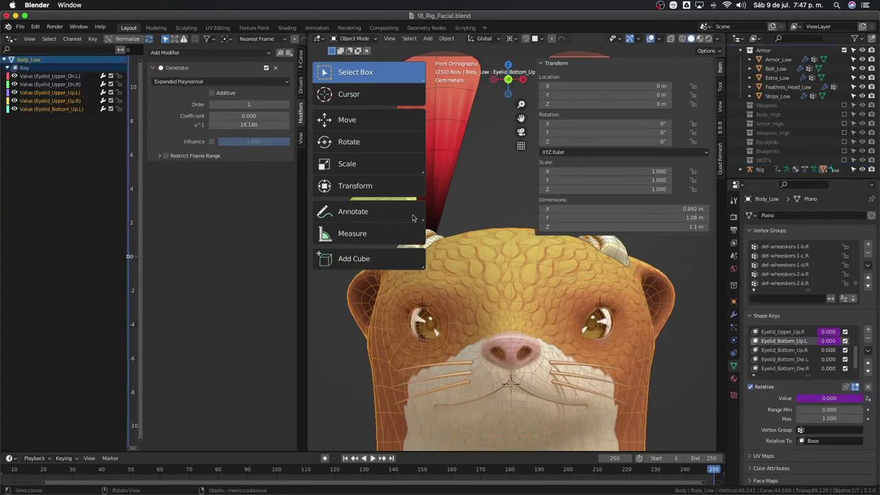
click(55, 110)
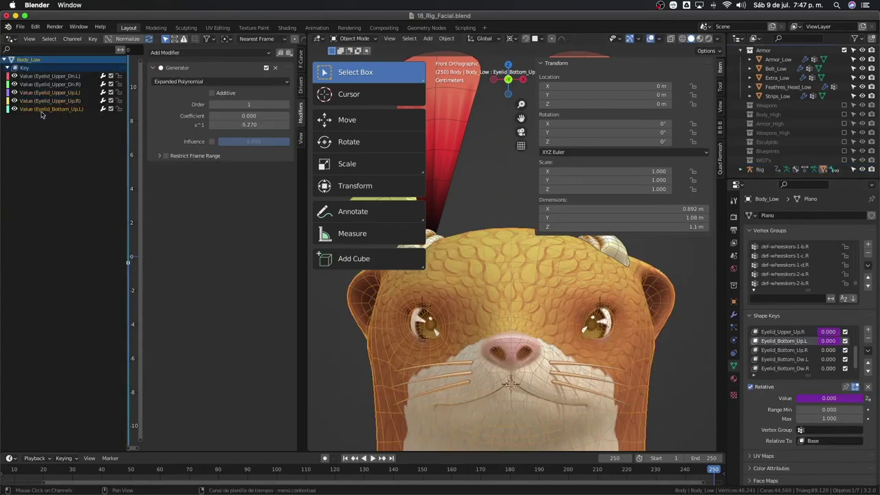
mouse_move(249, 124)
mouse_down()
mouse_move(207, 124)
mouse_move(289, 125)
mouse_up()
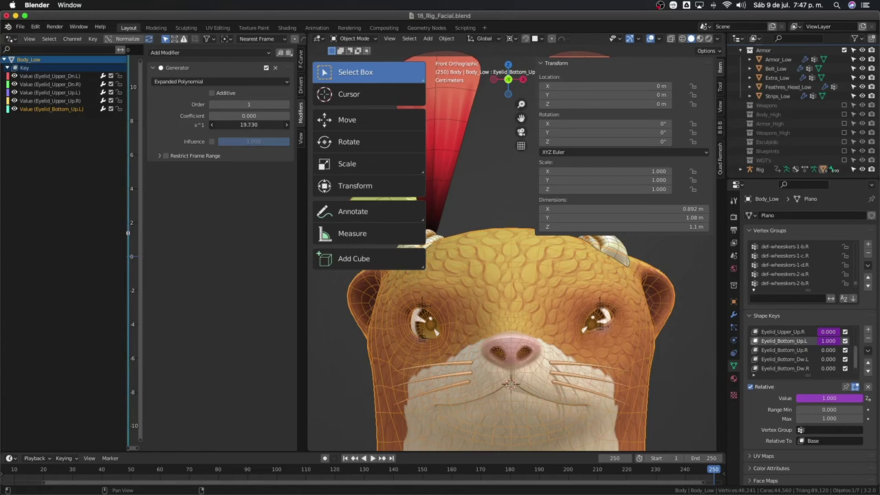
mouse_move(249, 125)
mouse_down()
mouse_move(227, 125)
mouse_move(272, 124)
mouse_move(248, 125)
mouse_up()
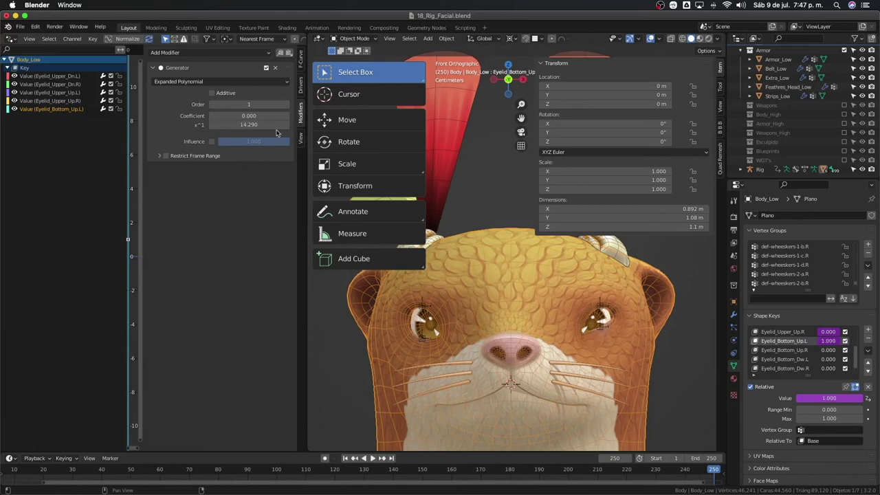
Copy the Eyelid_Bottom_Up.L driver and paste it onto Eyelid_Bottom_Up.R
right_click(829, 341)
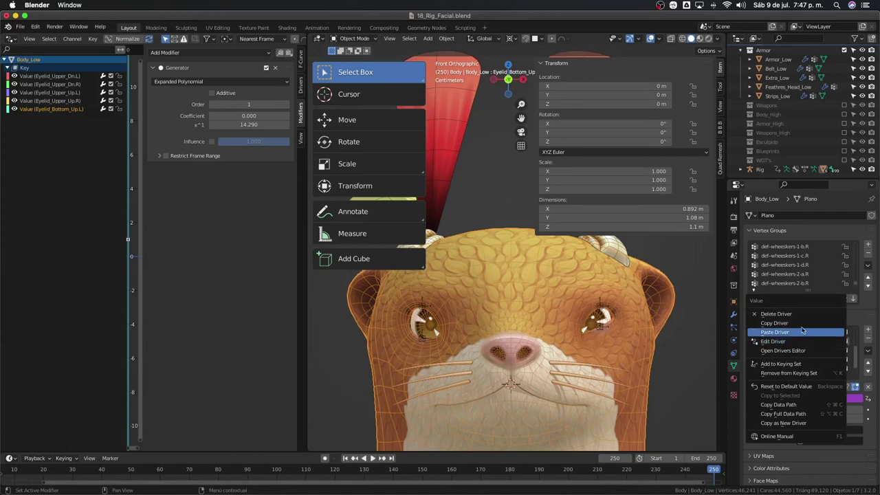
click(801, 331)
click(812, 350)
right_click(812, 349)
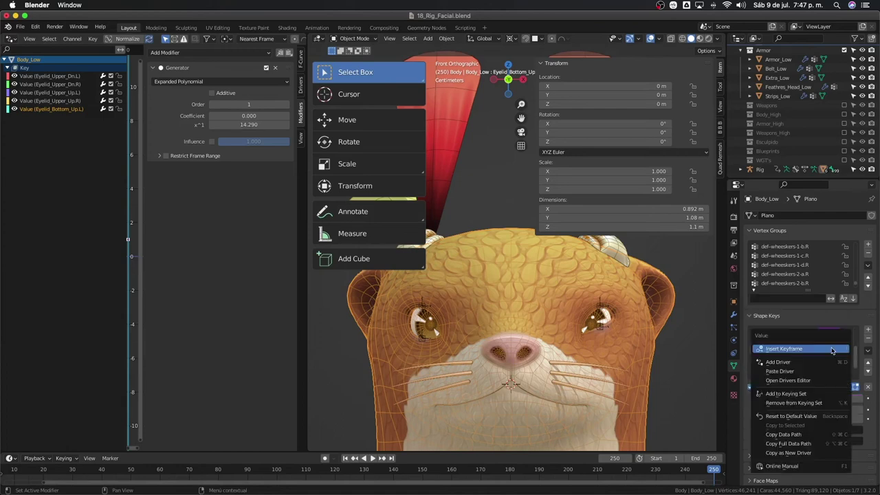
click(818, 371)
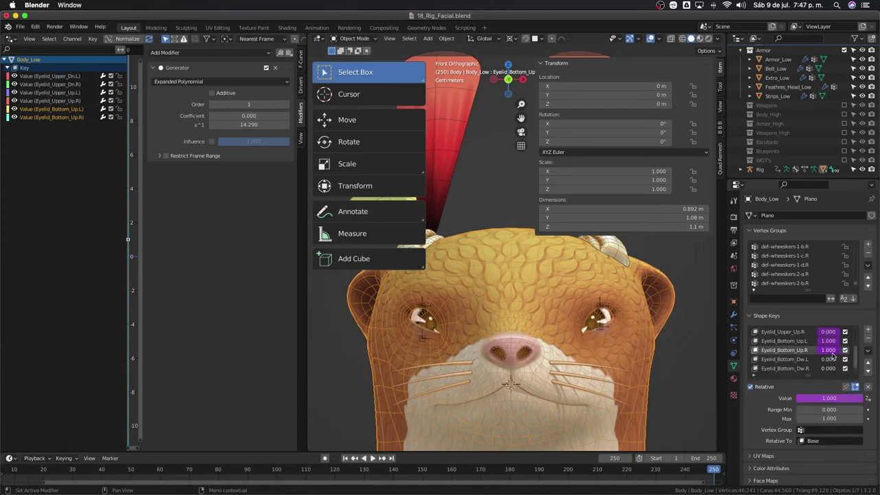
Edit the Eyelid_Bottom_Up.R driver path to target the right-side control bone (.R)
right_click(833, 355)
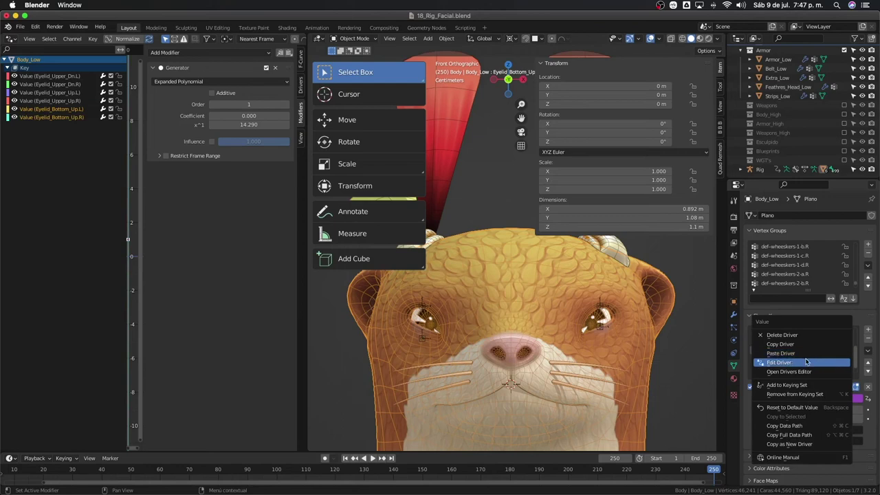
click(806, 362)
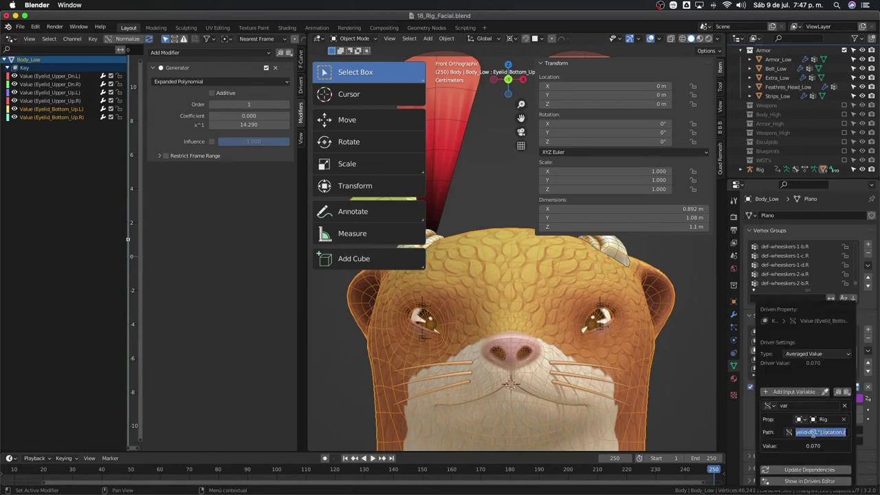
click(815, 431)
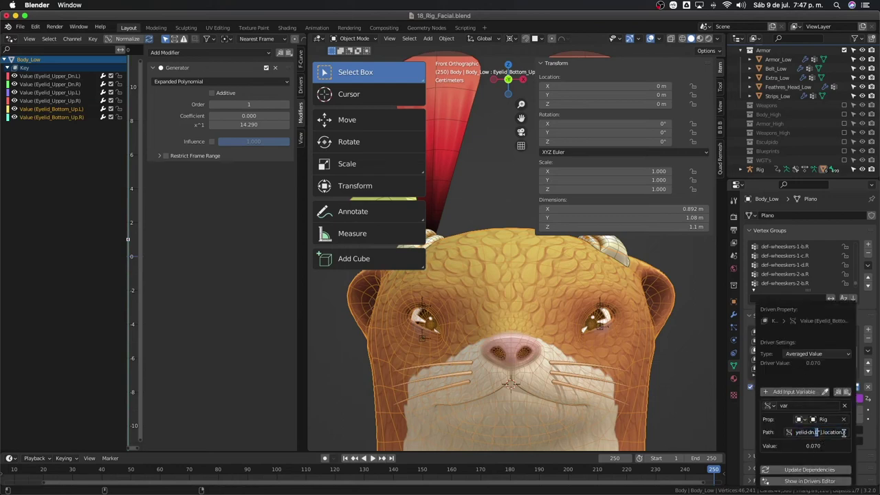
text(.R)
key(Return)
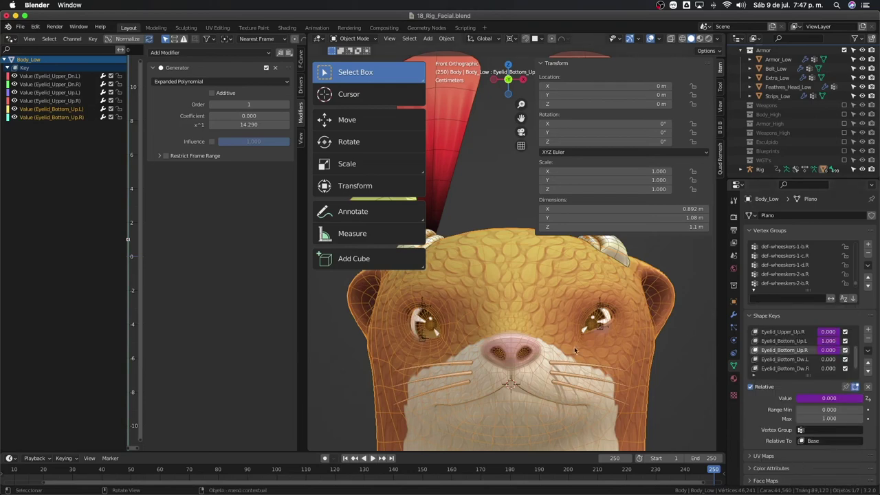
Test-move the right lower eyelid control bone vertically in Pose Mode
click(422, 341)
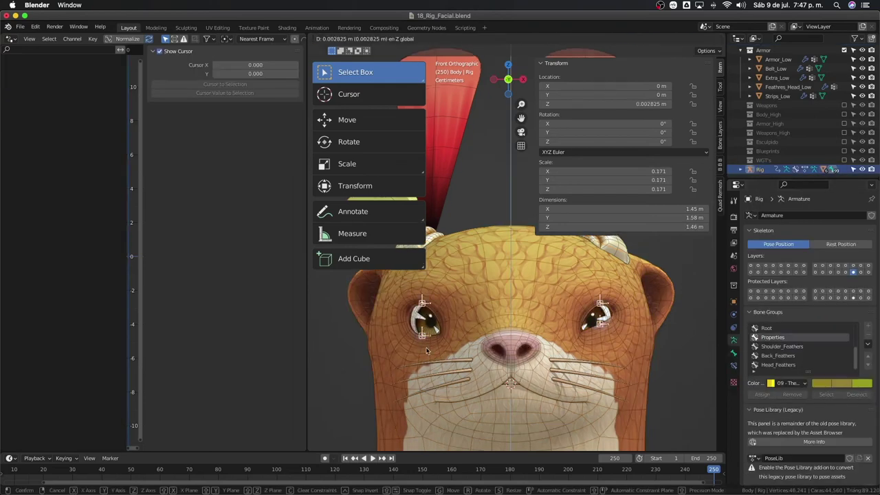
key(ctrl+Tab)
key(g)
key(z)
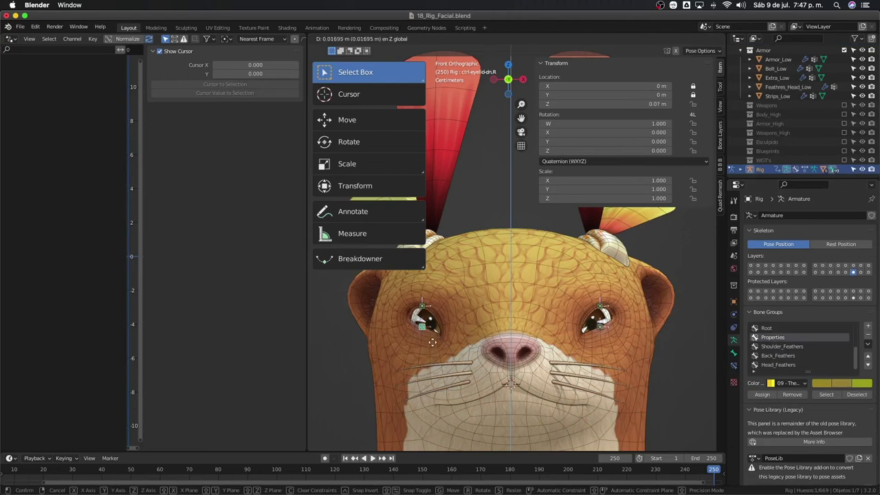
click(432, 364)
key(ctrl+Tab)
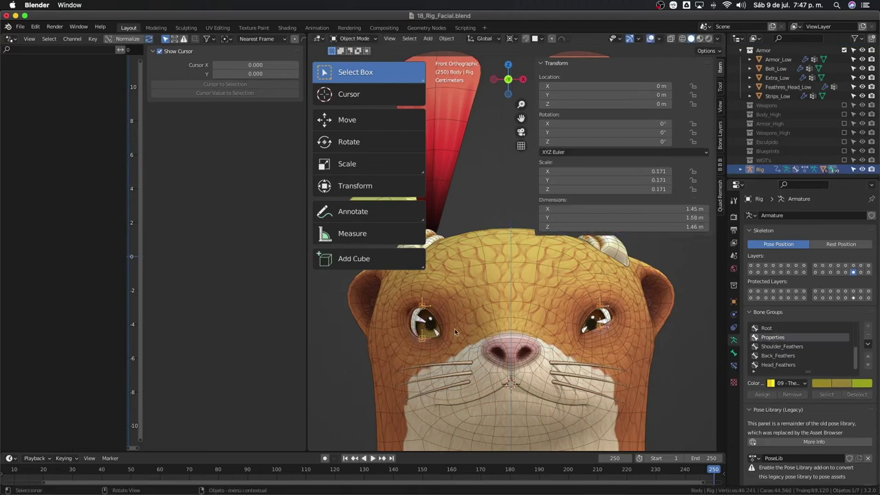
key(ctrl+Tab)
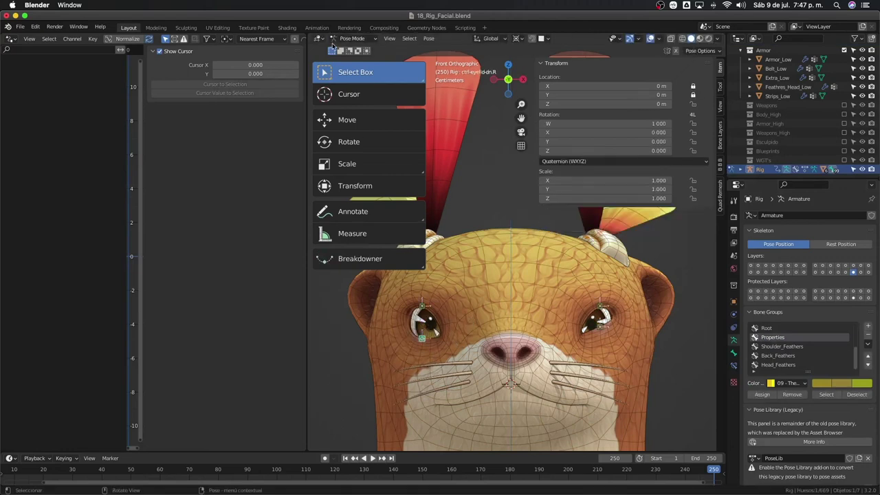
key(g)
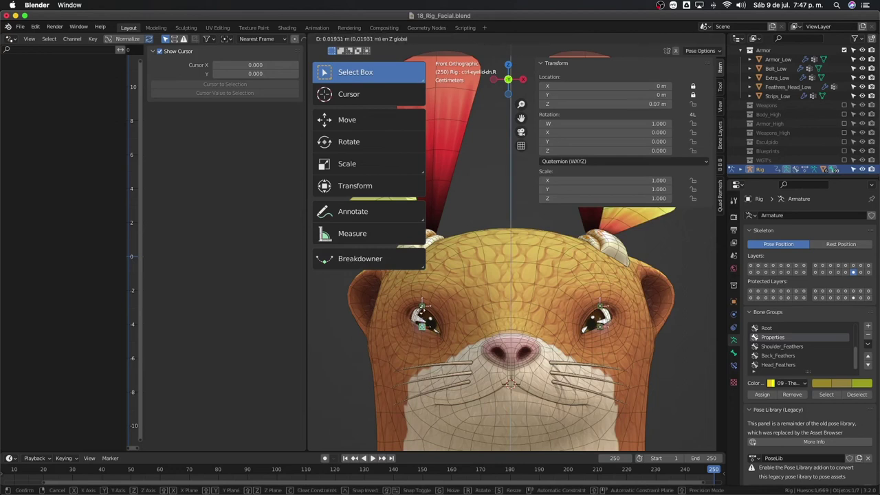
click(454, 340)
Test-move ctrl-eyelid-dn.L vertically, then return to Object Mode and select Body_Low
click(598, 329)
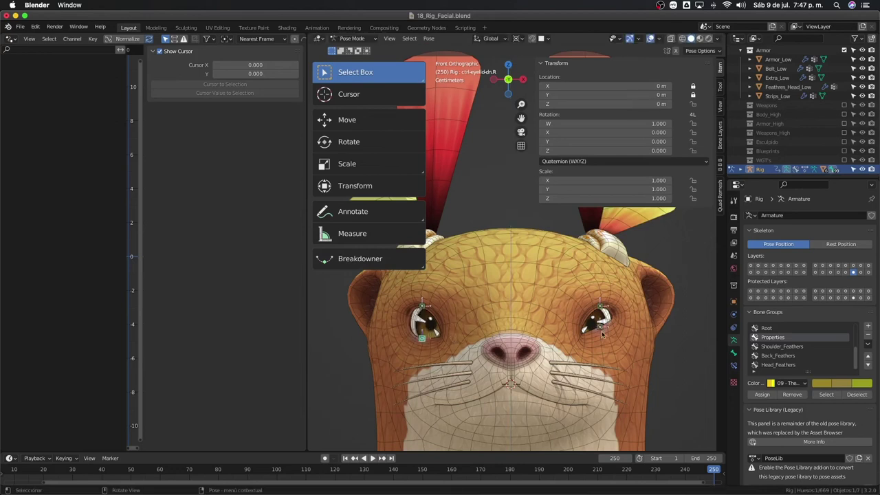
key(g)
key(z)
click(604, 361)
right_click(481, 377)
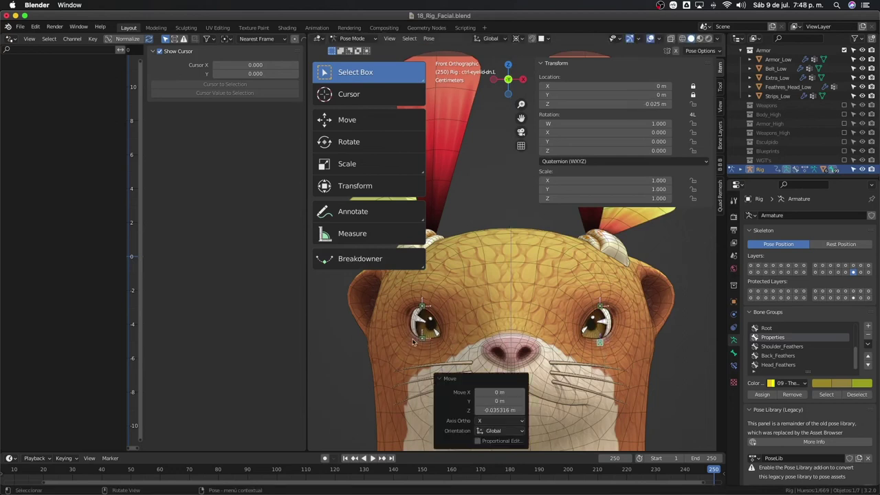
key(ctrl+Tab)
click(583, 330)
Add a driver to the Eyelid_Bottom_Dw.L shape key value and paste the copied eyelid driver
click(803, 360)
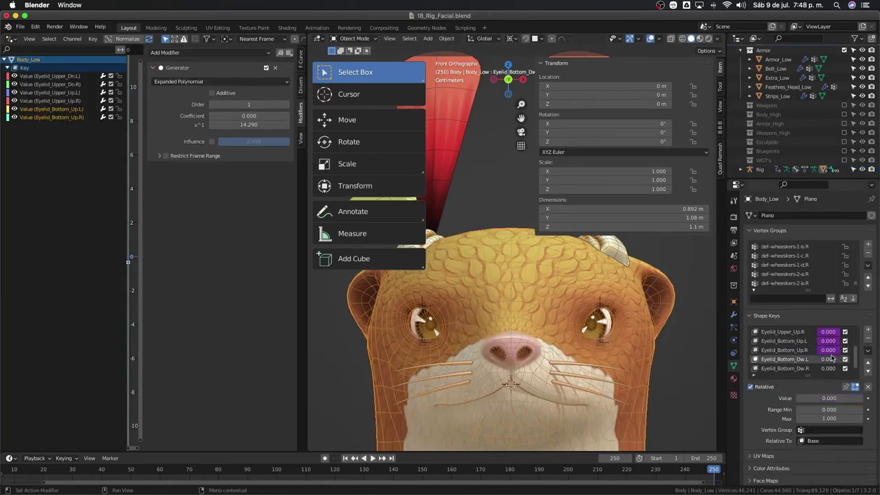
right_click(832, 365)
click(817, 374)
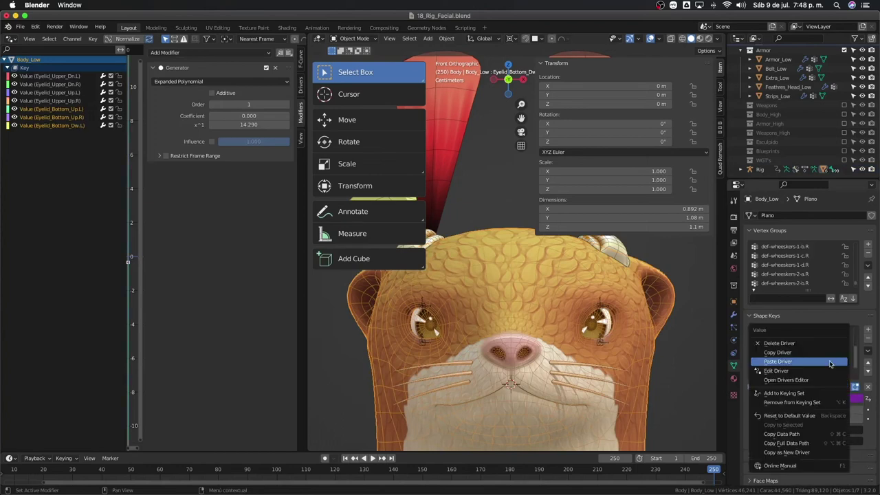
right_click(832, 365)
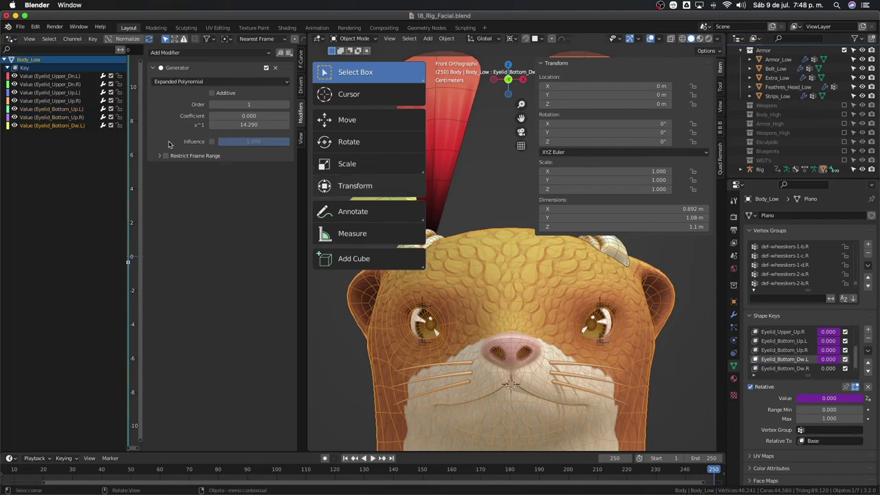
right_click(822, 361)
click(810, 358)
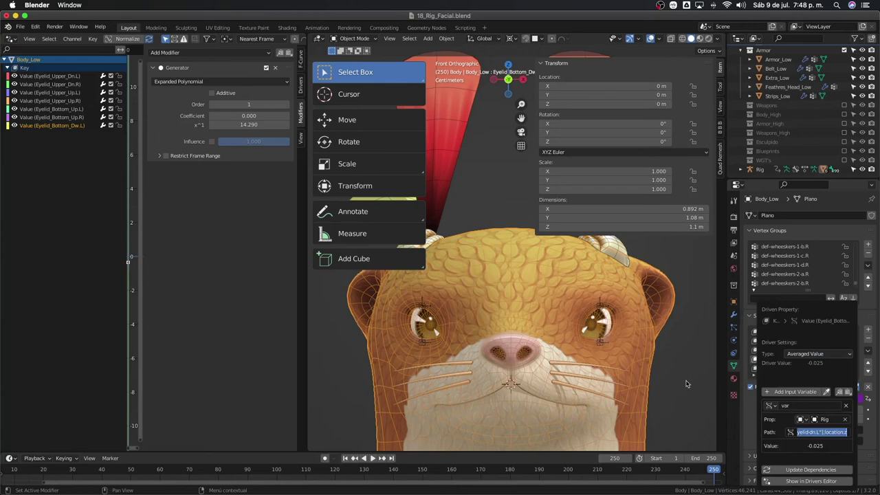
click(753, 433)
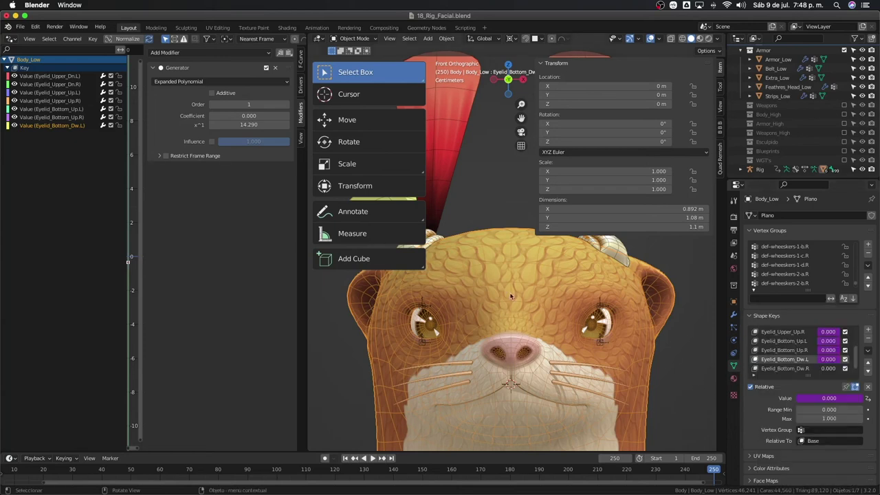
Set the driver's Generator x^1 coefficient to 1.89, then drag it to about -40 so the lid closes
double_click(262, 125)
text(1.89)
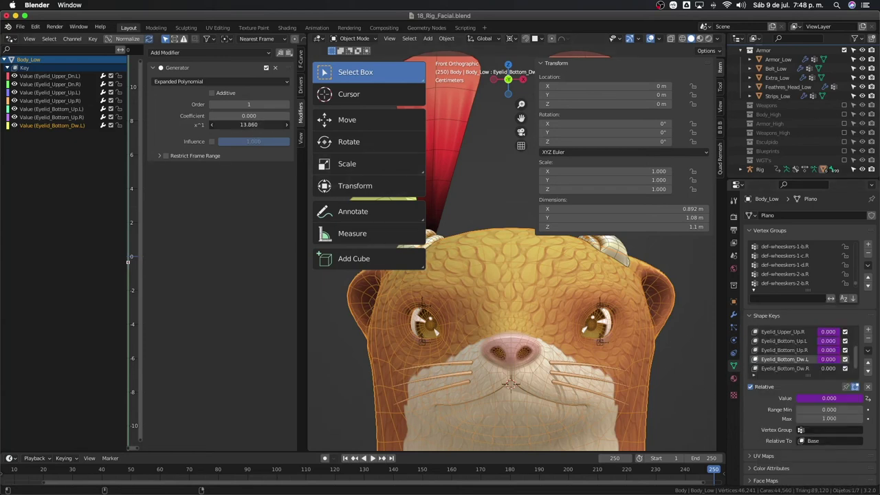
key(Return)
drag(262, 125, 172, 125)
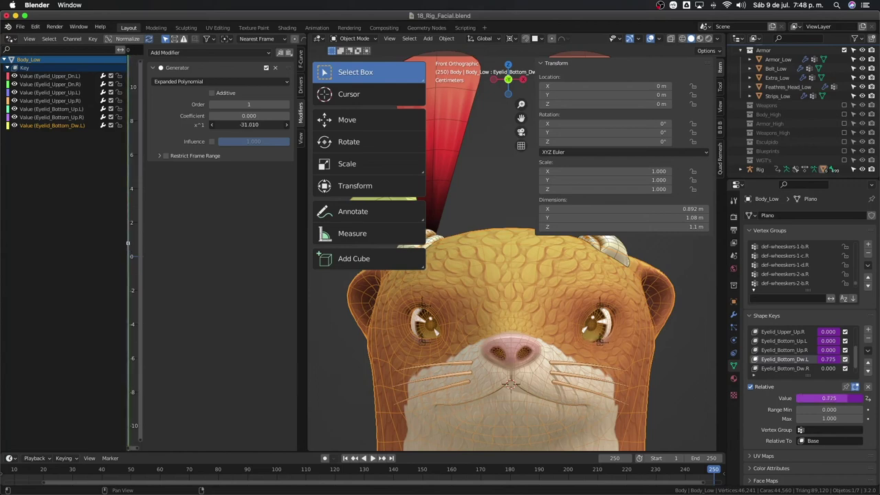
drag(127, 241, 127, 239)
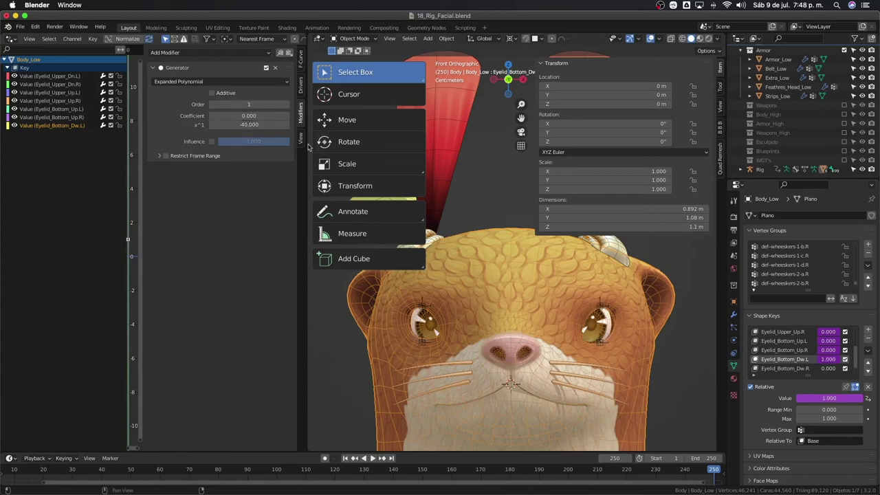
Give Eyelid_Bottom_Dw.R the pasted lower-eyelid driver and fix the target path's last character to 'n'
right_click(818, 365)
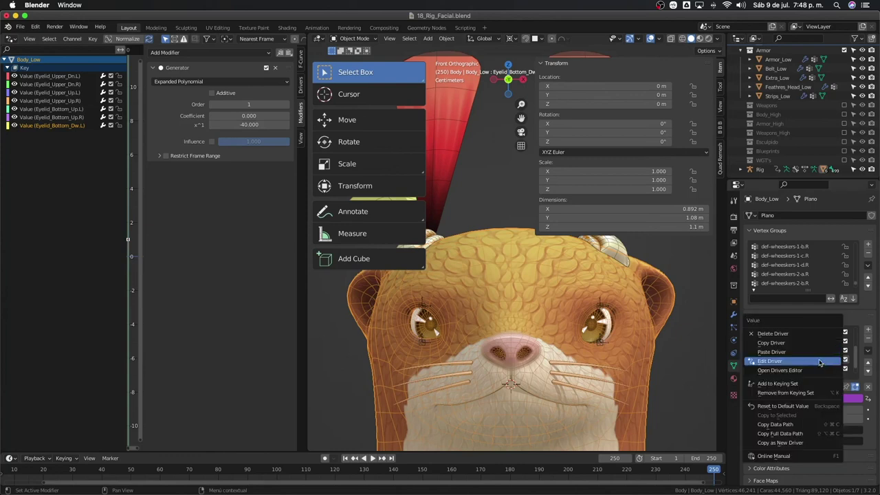
key(Escape)
right_click(830, 369)
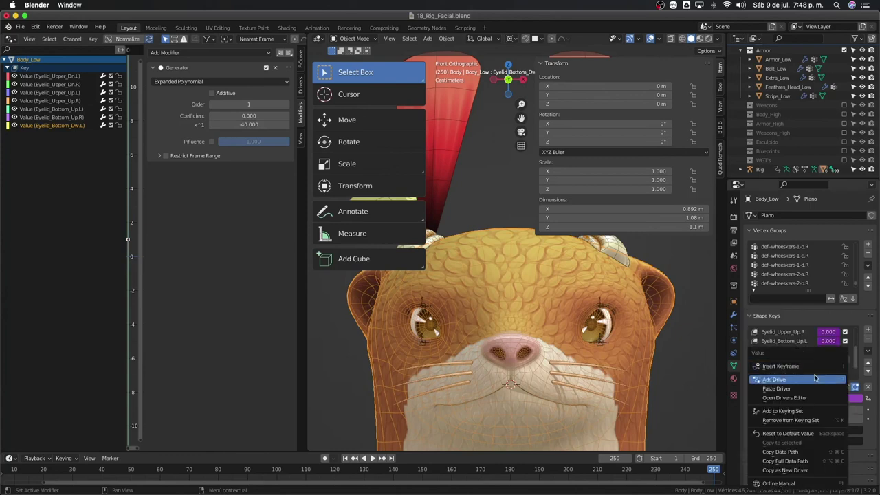
click(810, 390)
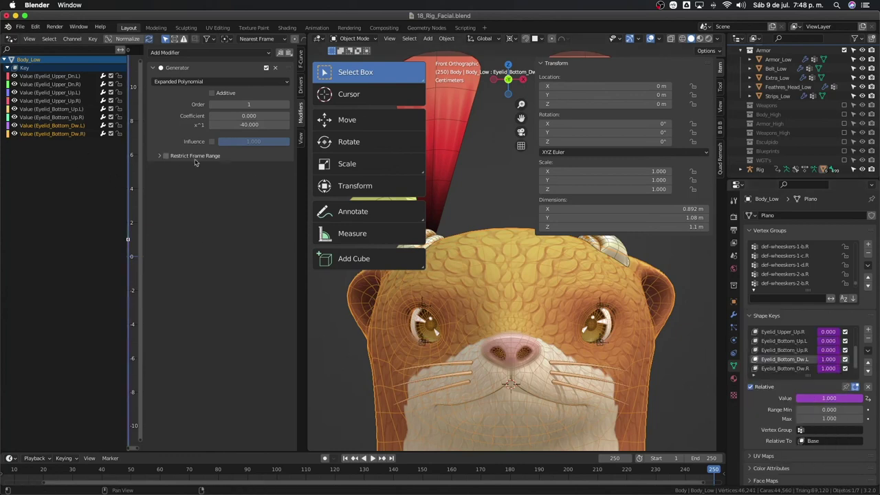
right_click(830, 374)
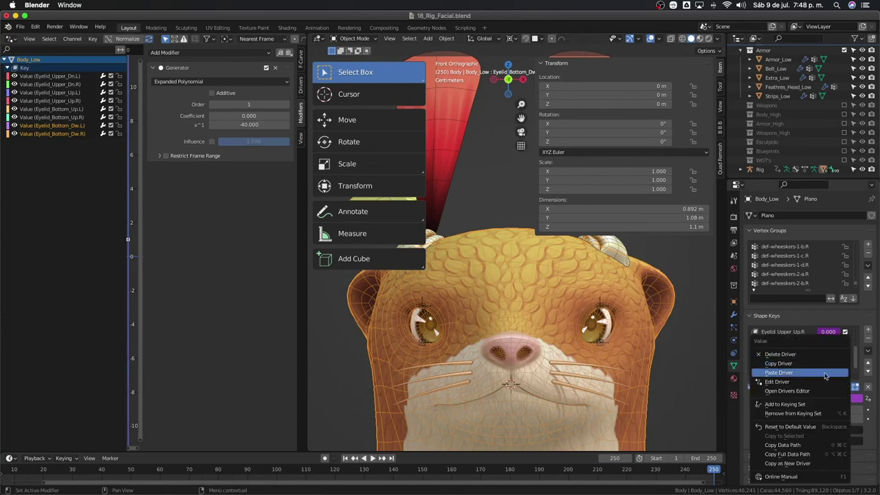
click(824, 382)
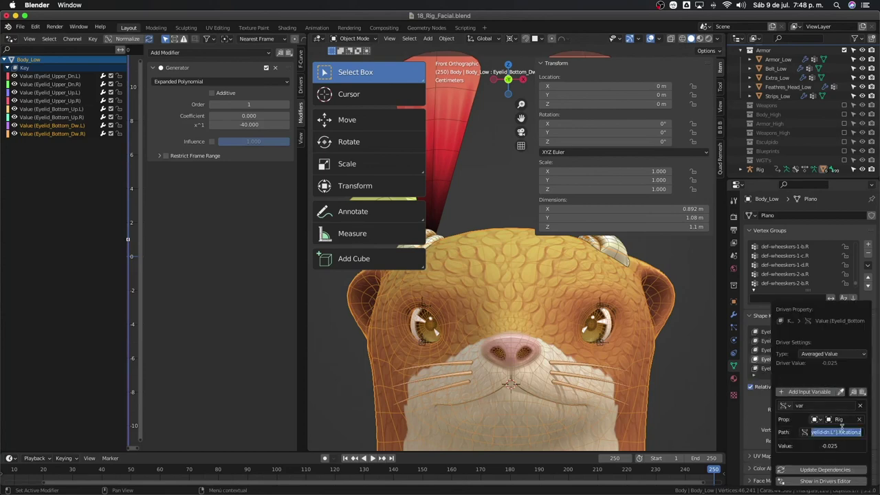
click(830, 431)
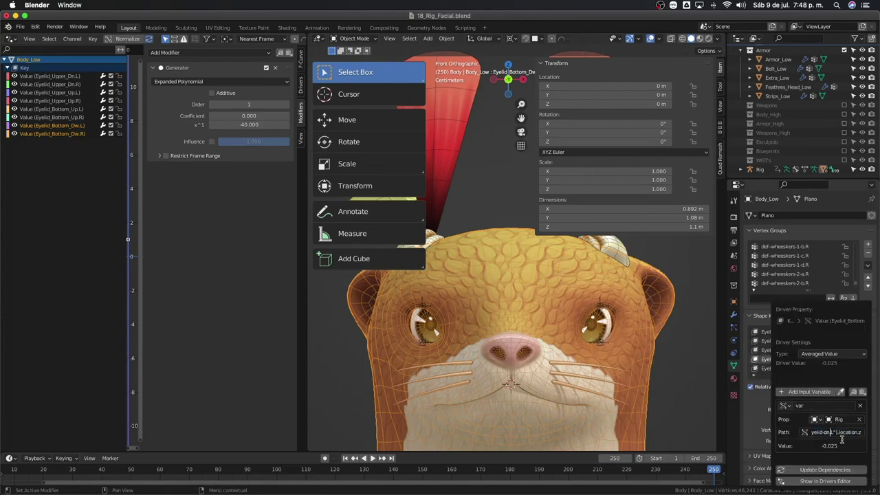
key(BackSpace)
text(n)
key(Return)
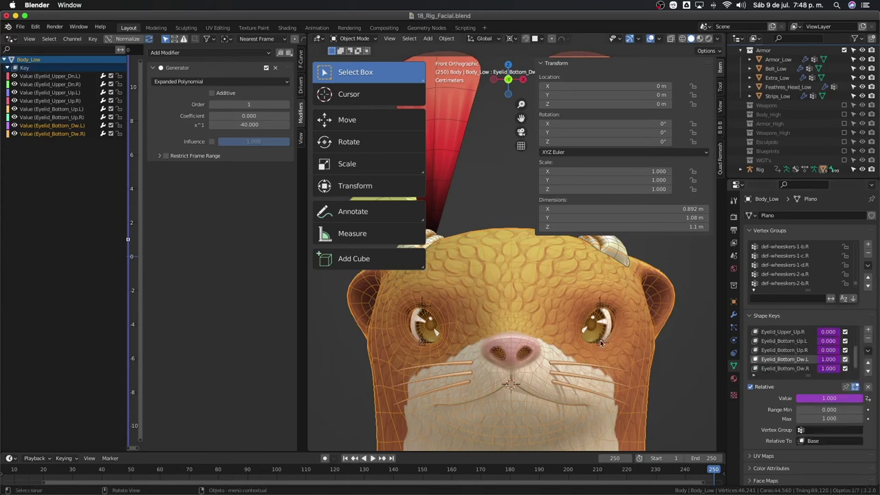
Select the rig, switch to Pose Mode, and move the left lower eyelid control bone
click(603, 343)
key(ctrl+Tab)
click(601, 342)
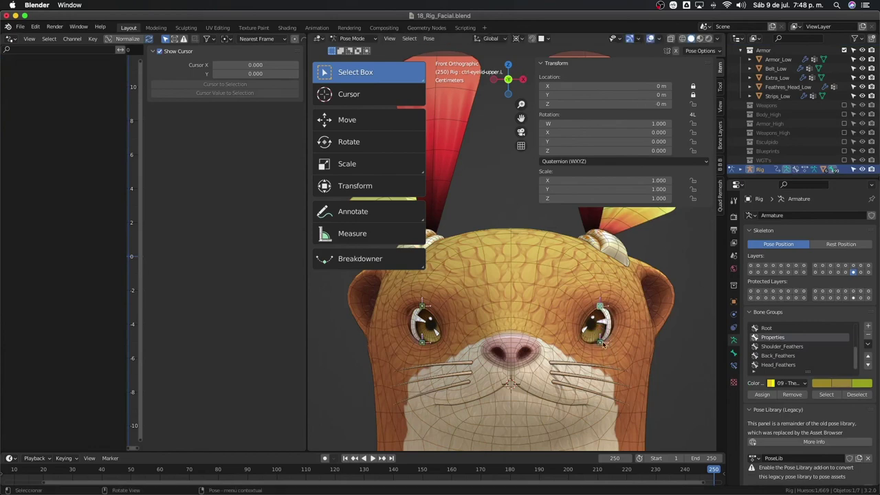
key(g)
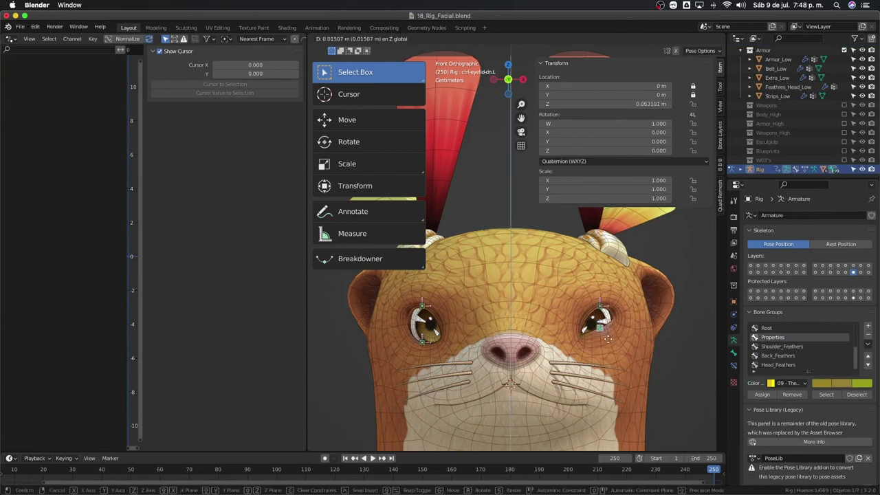
click(601, 306)
Test the left upper and lower eyelid bones by moving and cancelling, then select all eyelid controls
click(602, 304)
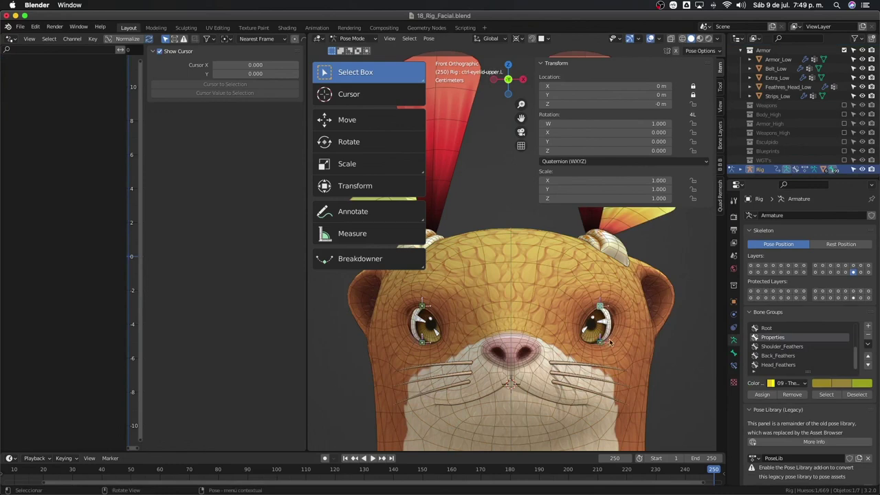
key(g)
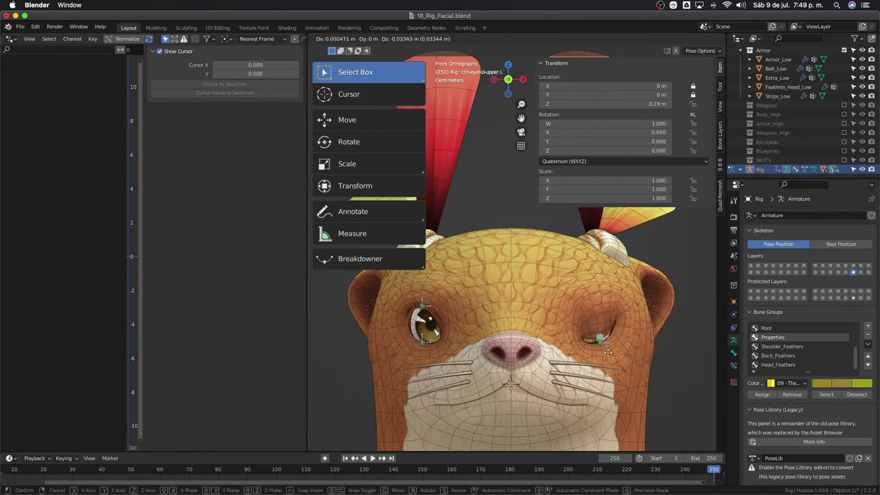
right_click(608, 345)
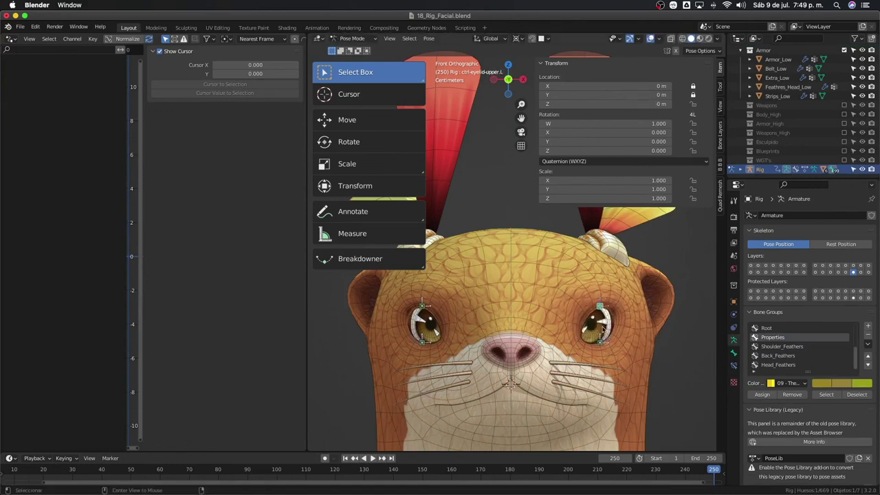
key(g)
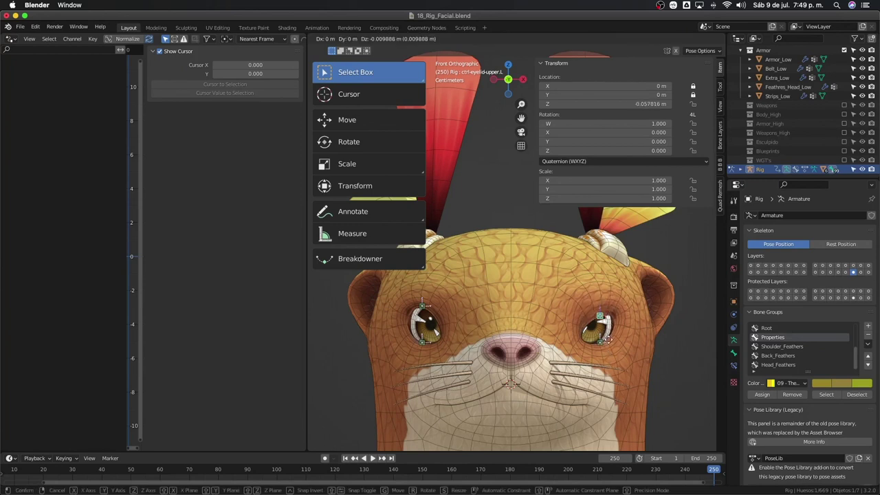
right_click(617, 331)
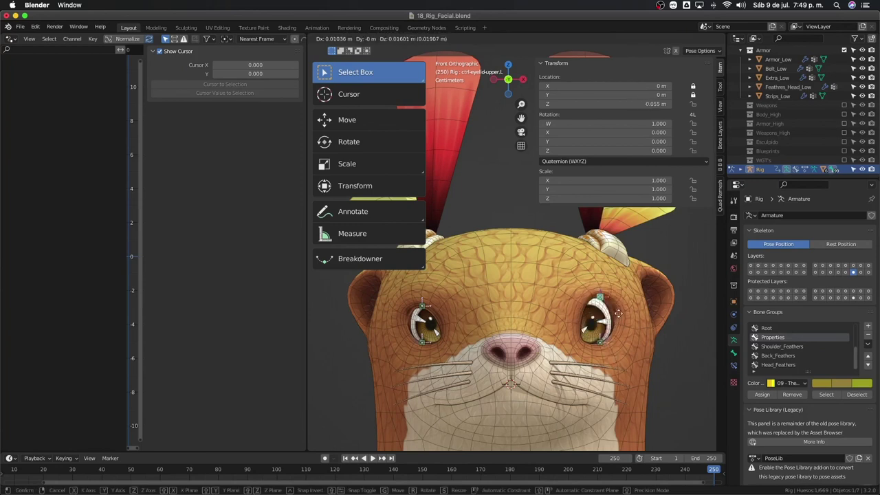
click(598, 343)
key(g)
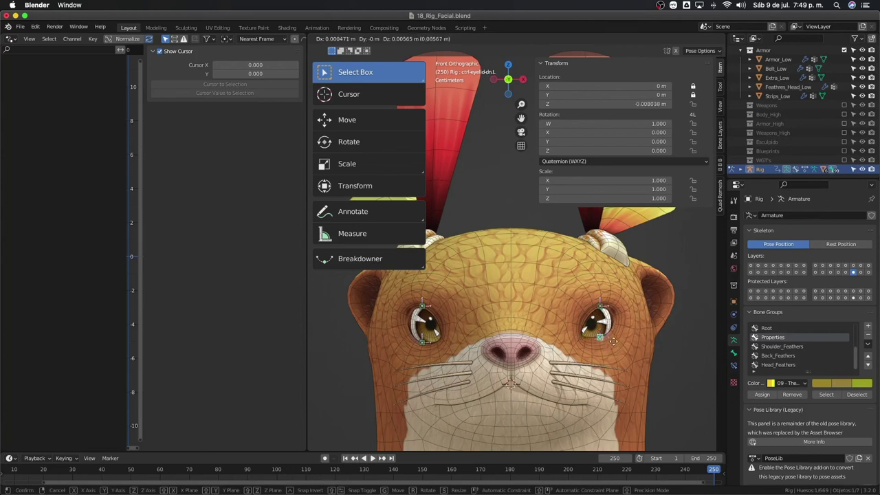
right_click(616, 367)
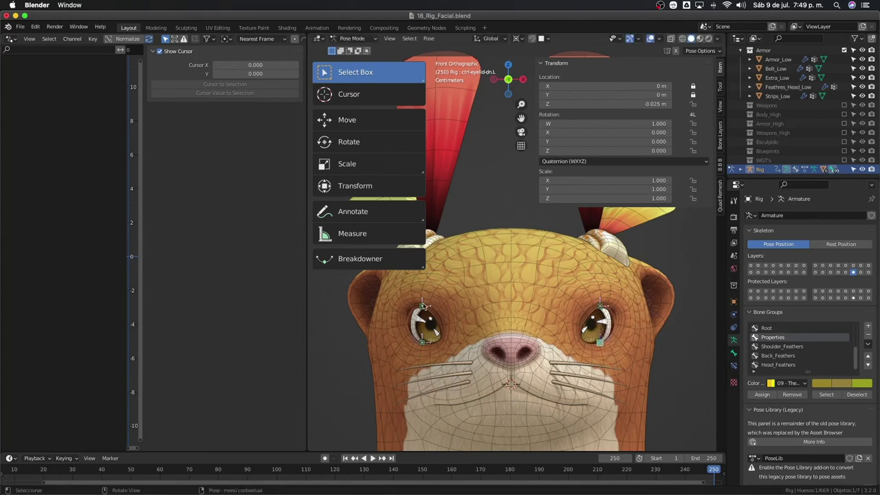
click(422, 305)
key(a)
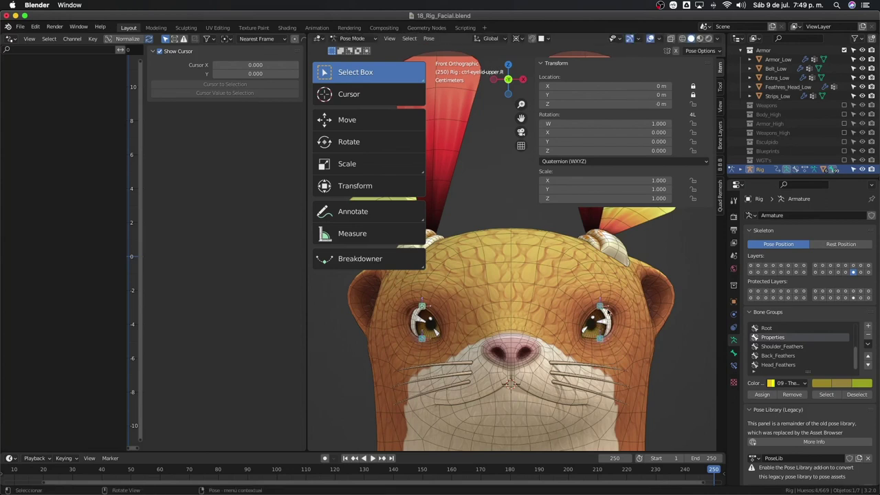